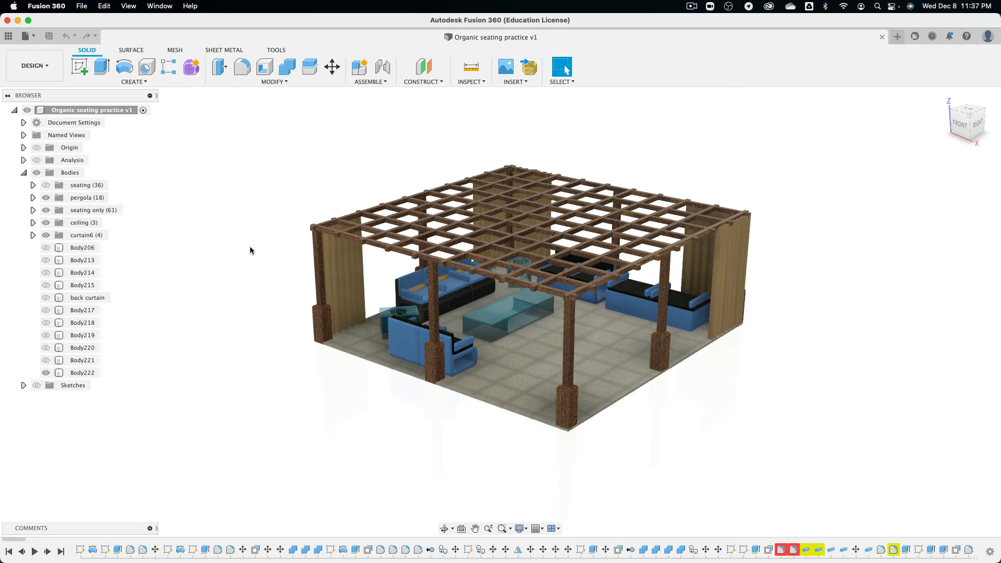
Display the pergola model in a wireframe visual style and orient it to the front view.
{"action": "left_click", "coordinate": [519, 529]}
{"action": "mouse_move", "coordinate": [550, 438]}
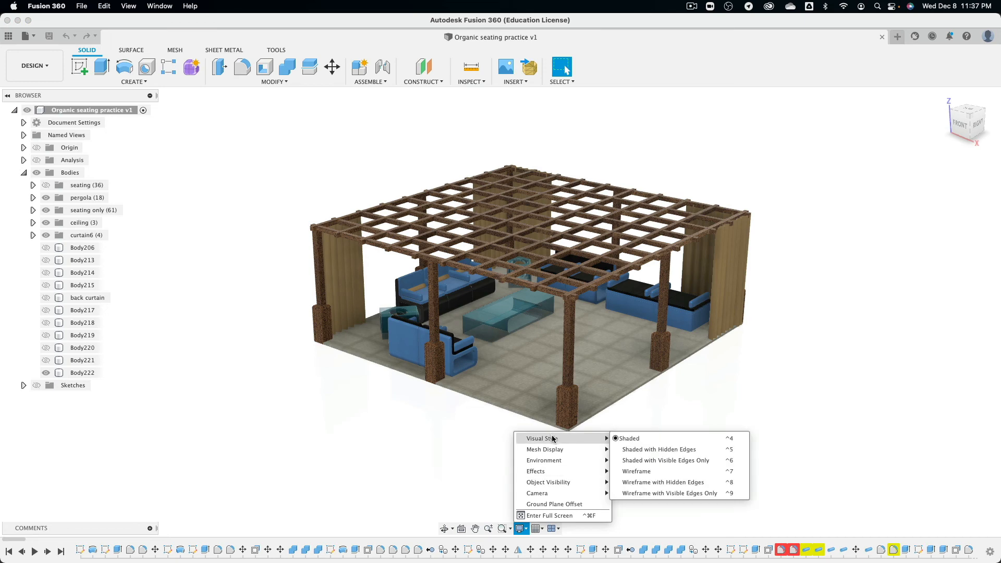
{"action": "left_click", "coordinate": [646, 485]}
{"action": "left_click", "coordinate": [960, 123]}
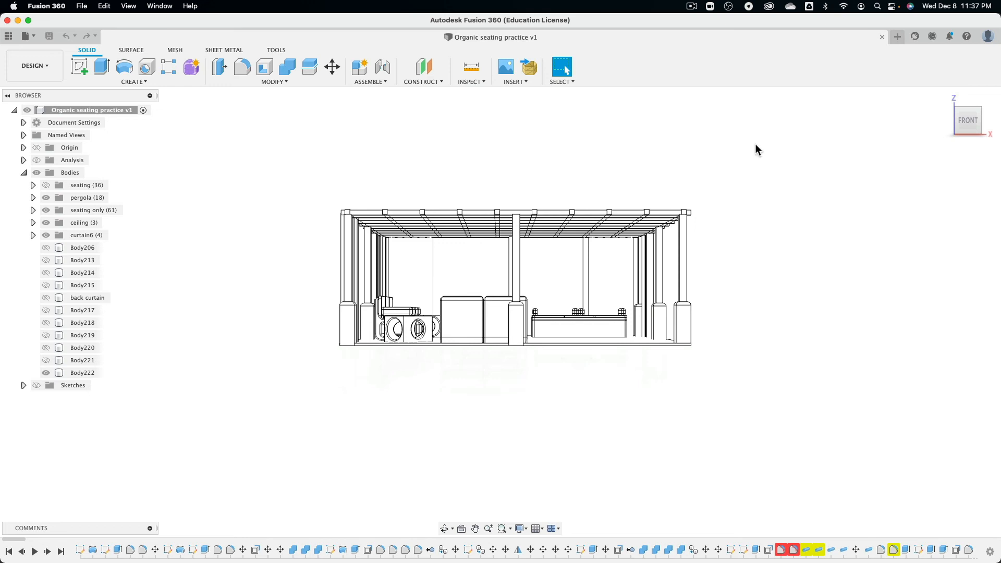
Switch to the Render workspace and open the first saved pergola rendering from the rendering gallery.
{"action": "left_click", "coordinate": [45, 69]}
{"action": "left_click", "coordinate": [47, 127]}
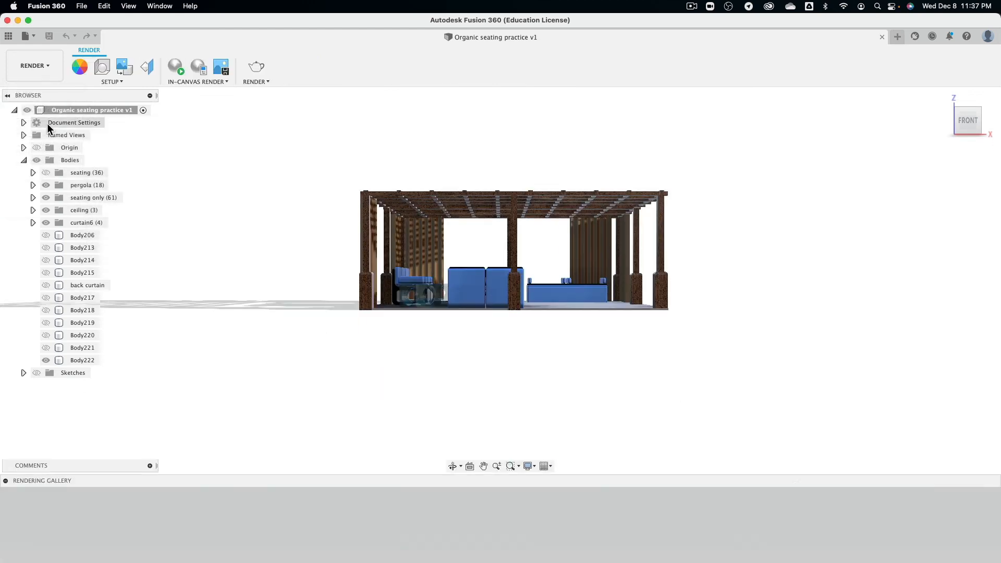
{"action": "mouse_move", "coordinate": [697, 183]}
{"action": "middle_mouse_down", "text": "shift"}
{"action": "mouse_move", "coordinate": [654, 192]}
{"action": "mouse_move", "coordinate": [588, 235]}
{"action": "middle_mouse_up", "text": "shift"}
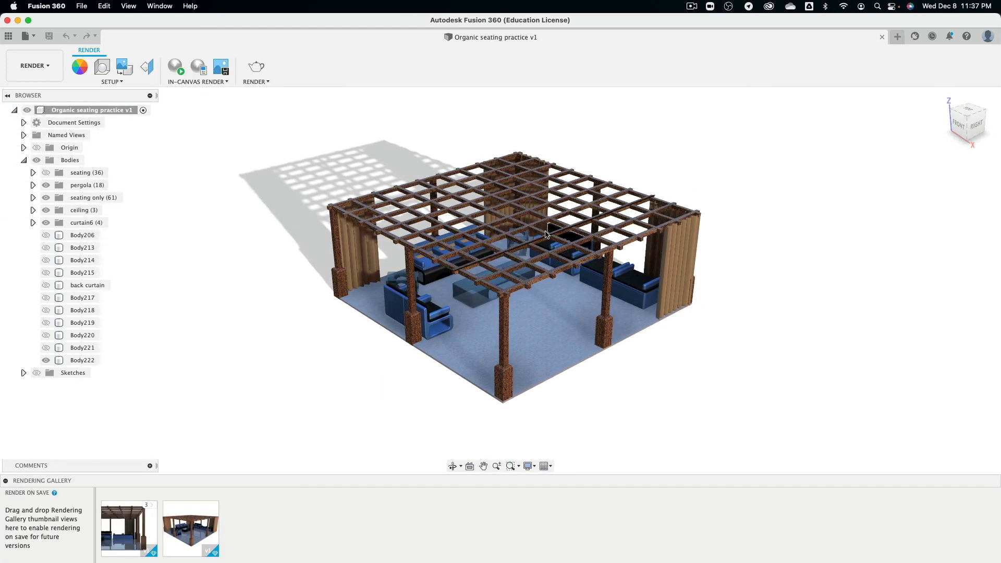
{"action": "left_click", "coordinate": [121, 528]}
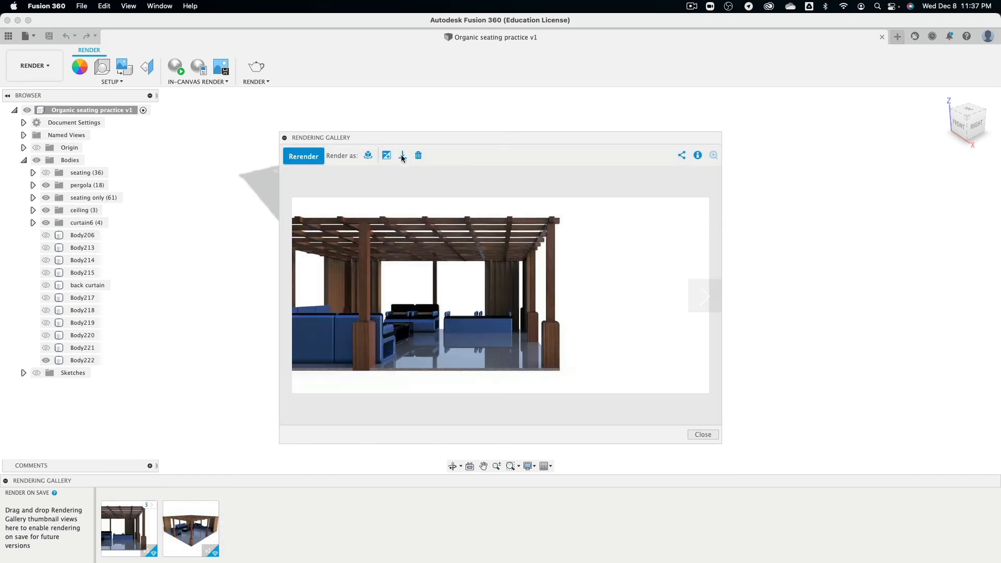
Switch to Adobe Illustrator 2022.
{"action": "key", "text": "super+Tab"}
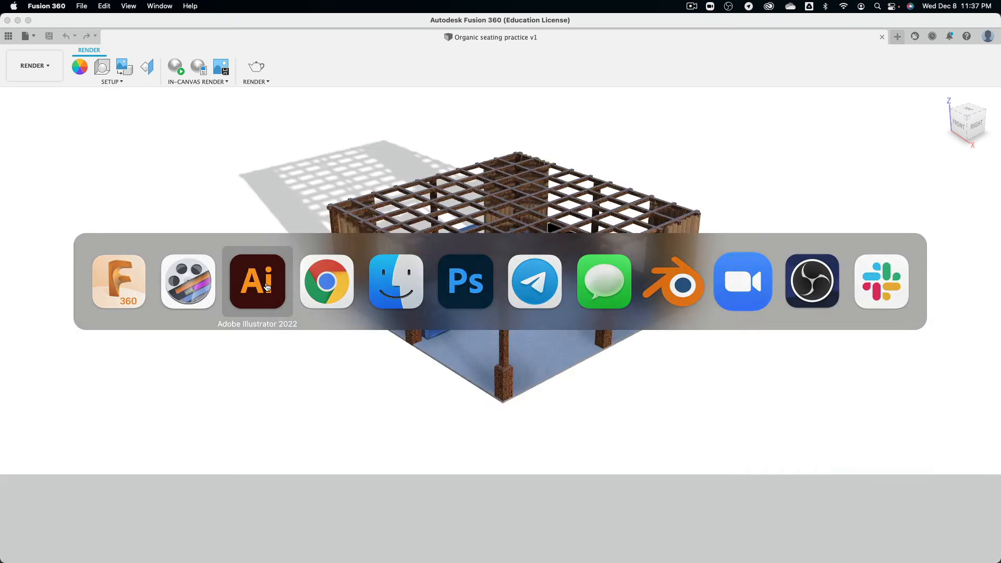
{"action": "left_click", "coordinate": [266, 287]}
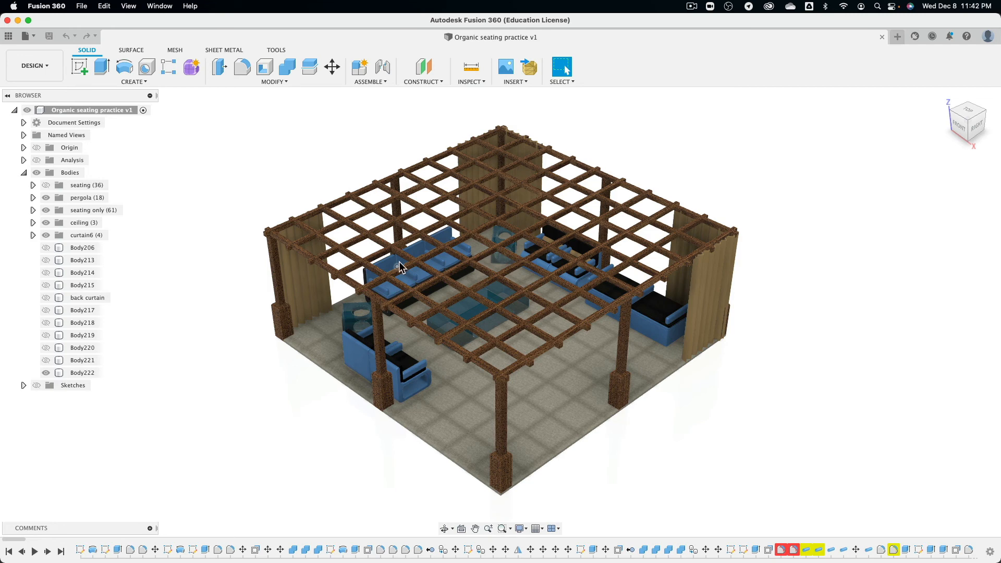
View the shaded pergola in perspective from the front, right and top, and return to the home view.
{"action": "left_click", "coordinate": [958, 129]}
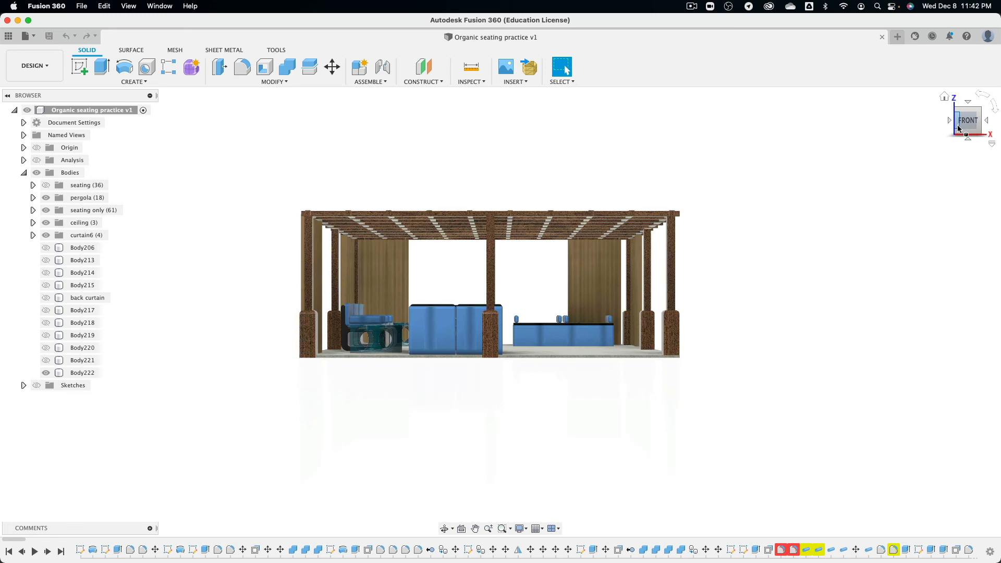
{"action": "left_click", "coordinate": [985, 121]}
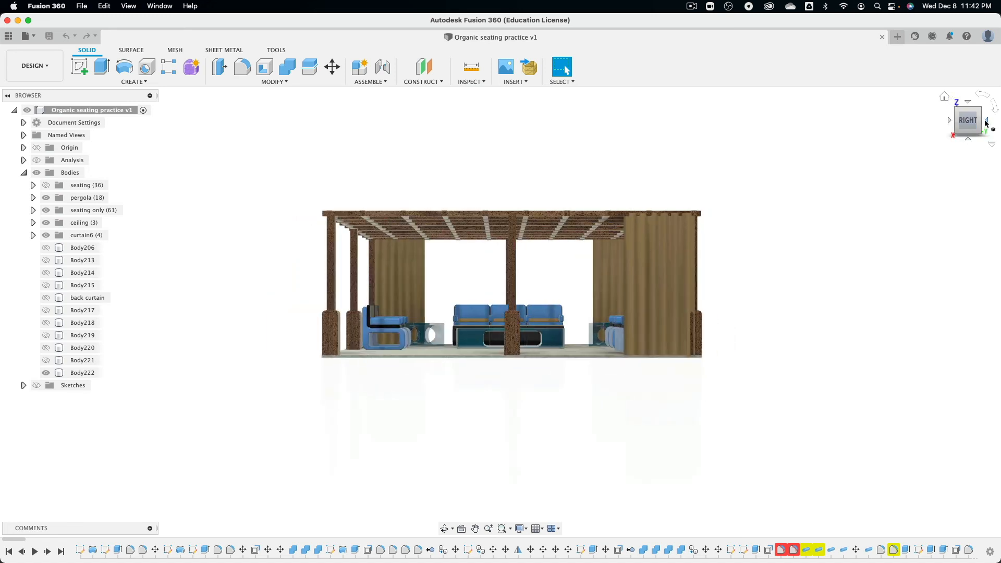
{"action": "left_click", "coordinate": [961, 107]}
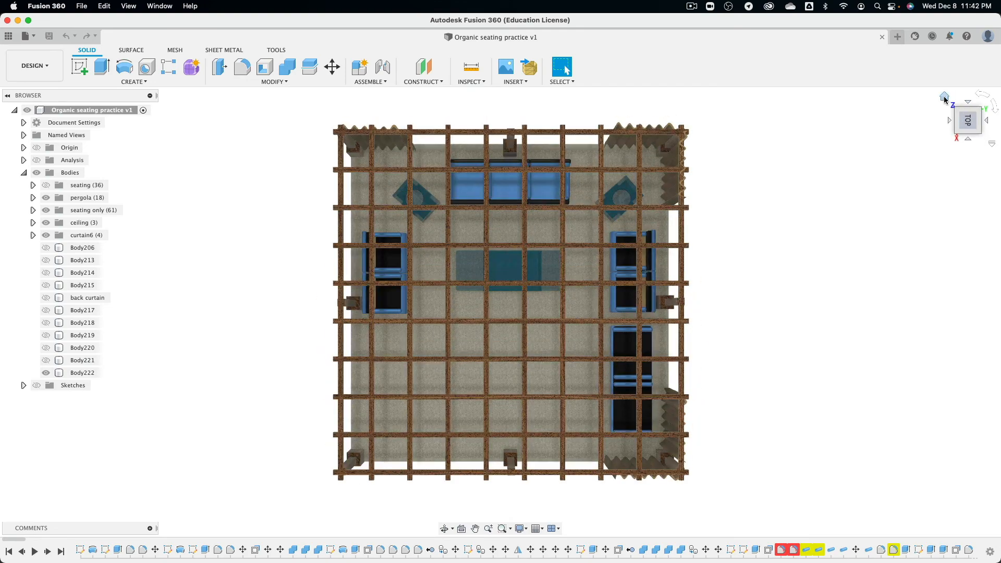
{"action": "left_click", "coordinate": [944, 96]}
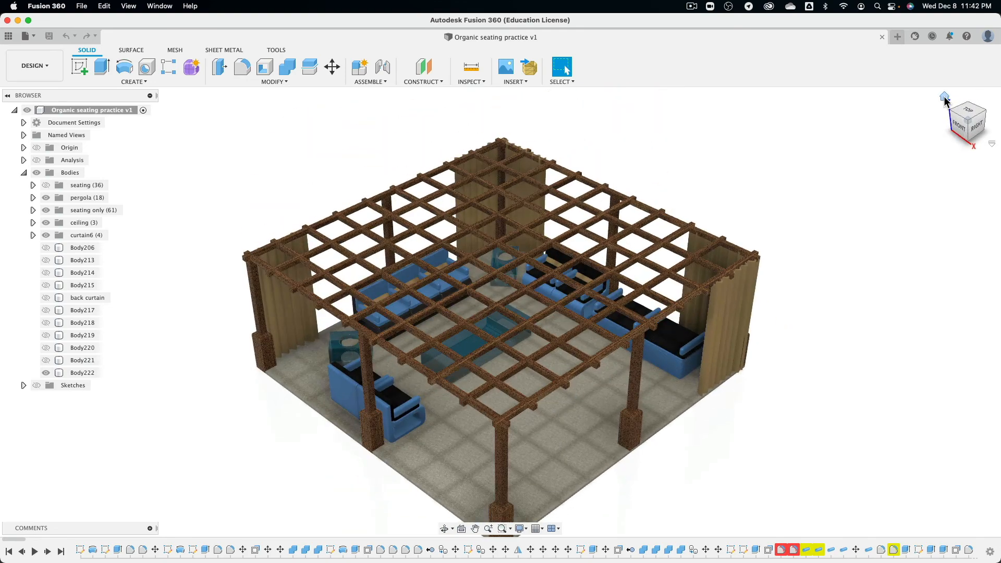
Change the camera projection to Orthographic and view the pergola from the front and right.
{"action": "left_click", "coordinate": [991, 145]}
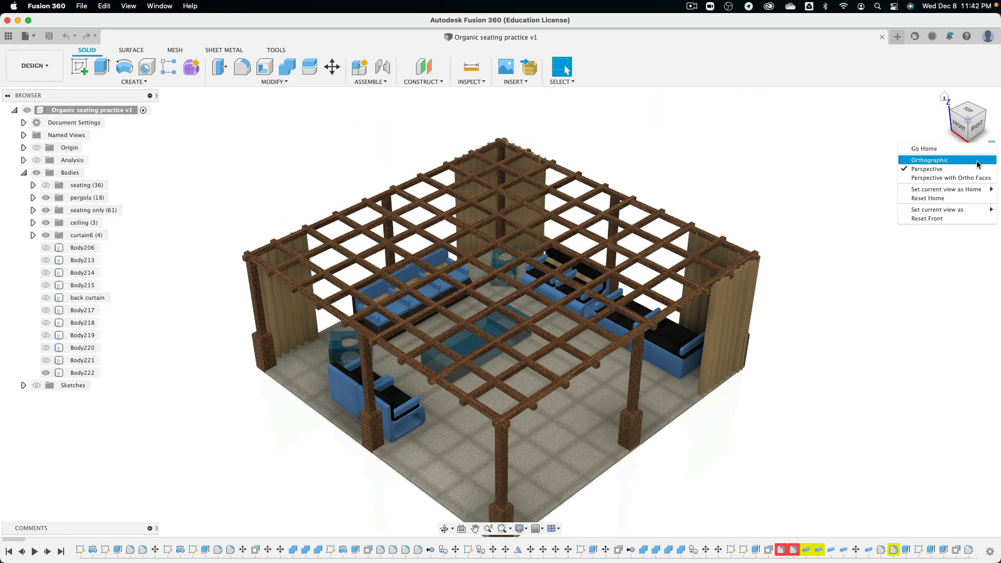
{"action": "left_click", "coordinate": [976, 165]}
{"action": "left_click", "coordinate": [960, 128]}
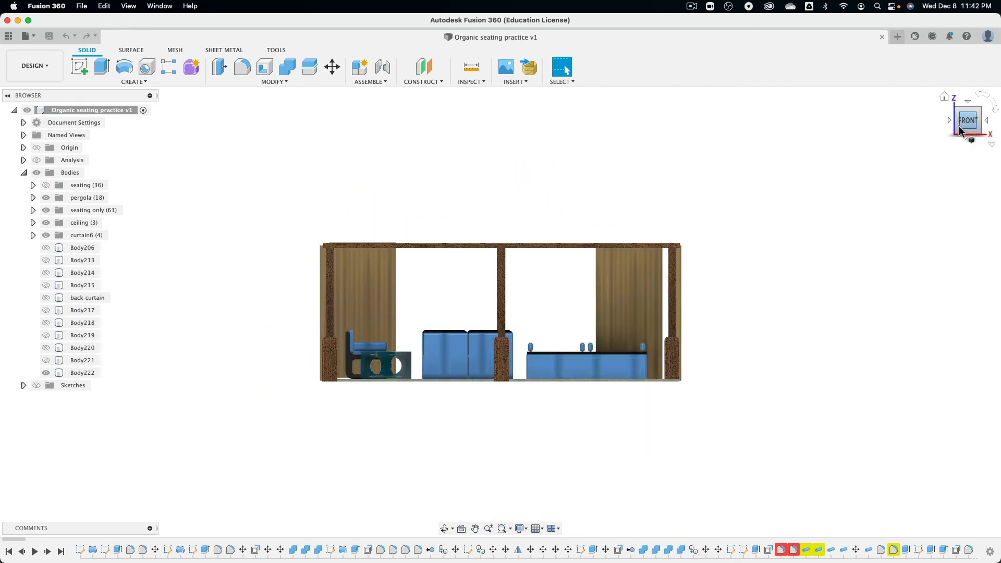
{"action": "left_click", "coordinate": [986, 121]}
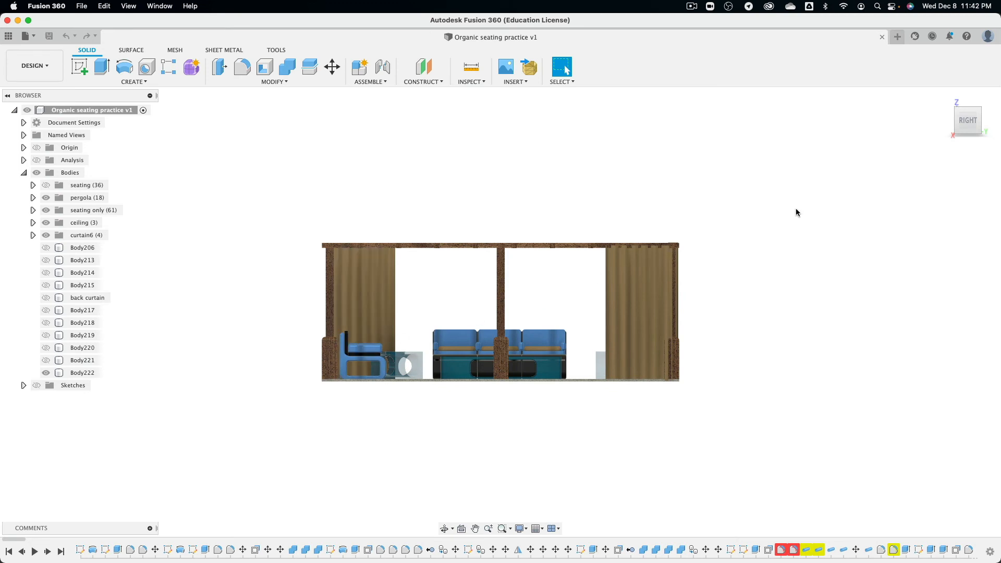
Examine the seating and tables up close in the orthographic right and front views, finishing with the whole front elevation.
{"action": "scroll", "coordinate": [462, 362], "scroll_direction": "up", "scroll_amount": 3}
{"action": "scroll", "coordinate": [463, 362], "scroll_direction": "up", "scroll_amount": 3}
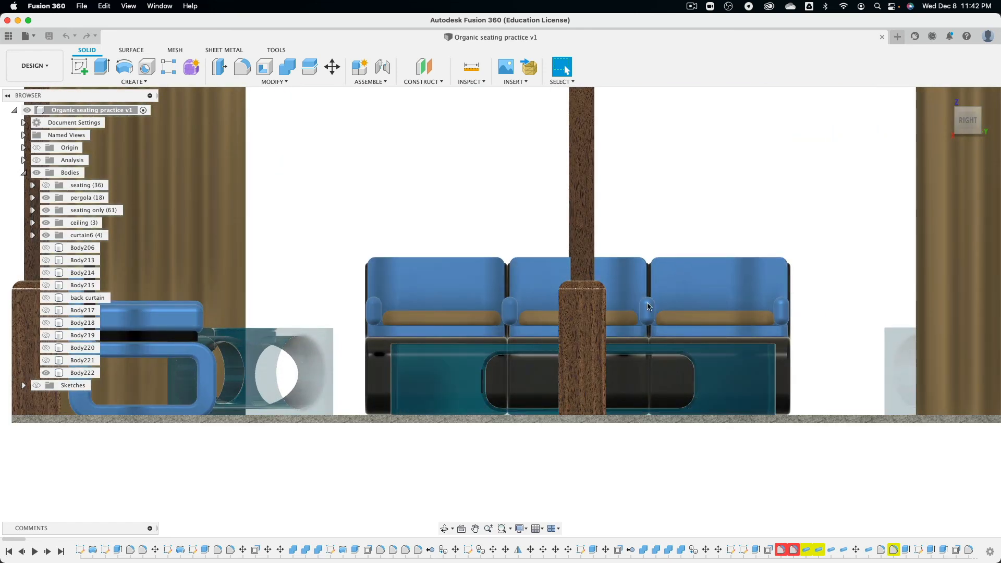
{"action": "left_click", "coordinate": [950, 121]}
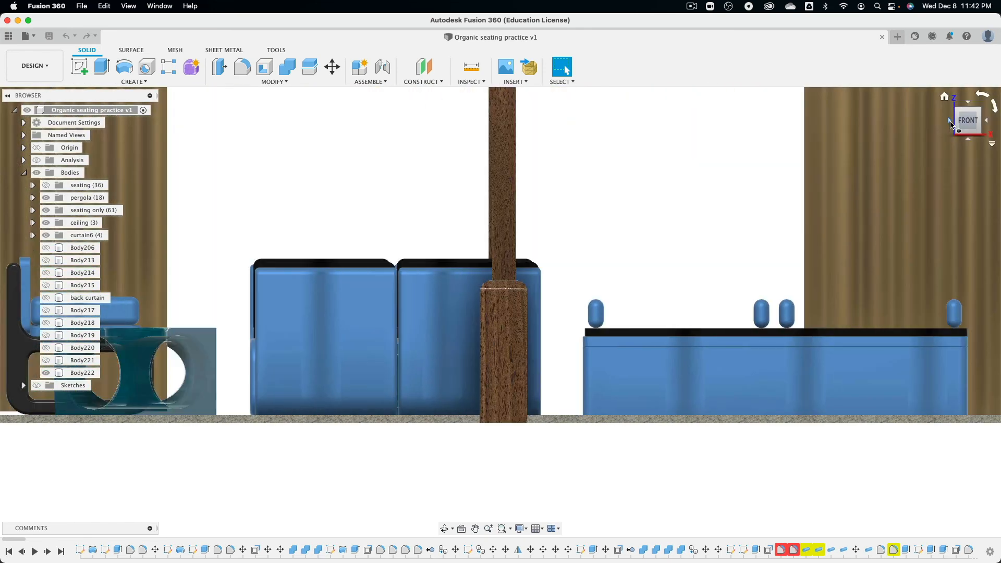
{"action": "middle_click_drag", "start_coordinate": [357, 226], "coordinate": [697, 219]}
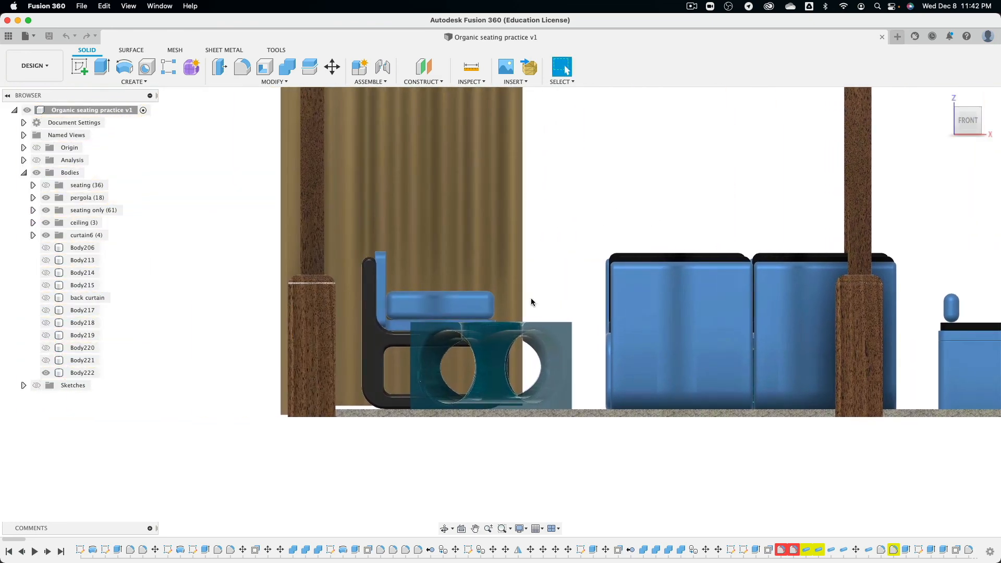
{"action": "scroll", "coordinate": [529, 293], "scroll_direction": "down", "scroll_amount": 3}
{"action": "scroll", "coordinate": [529, 294], "scroll_direction": "up", "scroll_amount": 4}
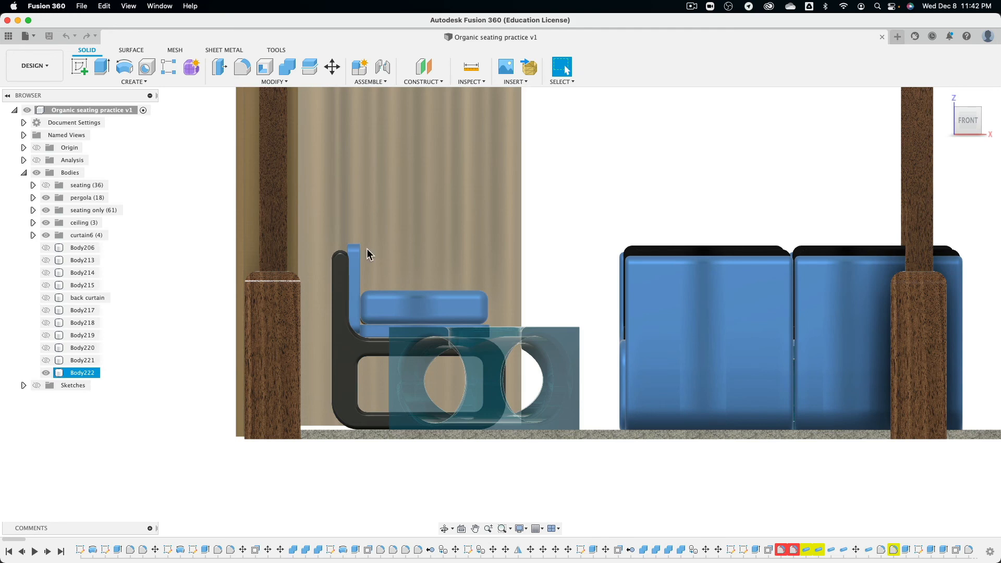
{"action": "scroll", "coordinate": [791, 189], "scroll_direction": "up", "scroll_amount": 3}
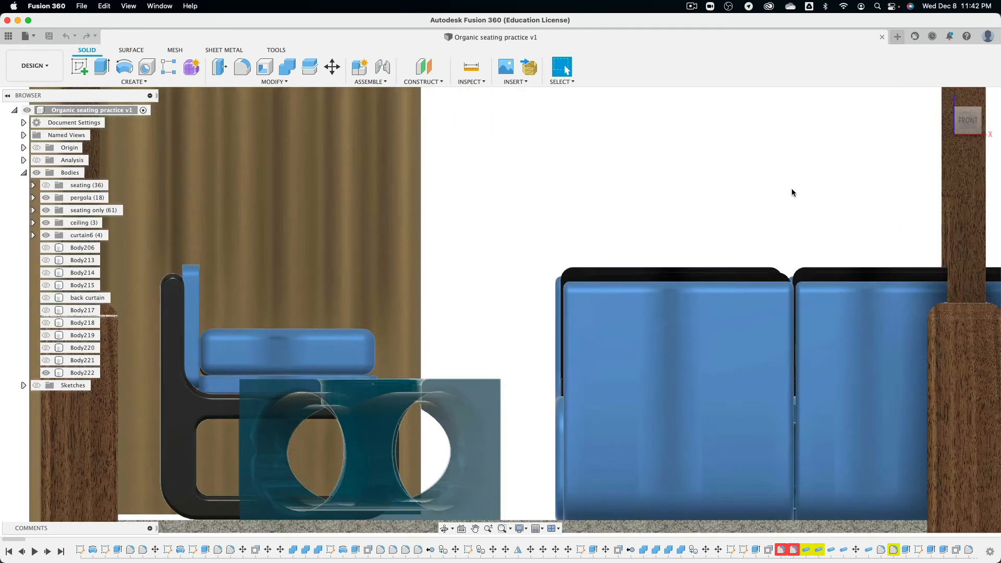
{"action": "scroll", "coordinate": [790, 192], "scroll_direction": "down", "scroll_amount": 3}
{"action": "scroll", "coordinate": [583, 284], "scroll_direction": "down", "scroll_amount": 4}
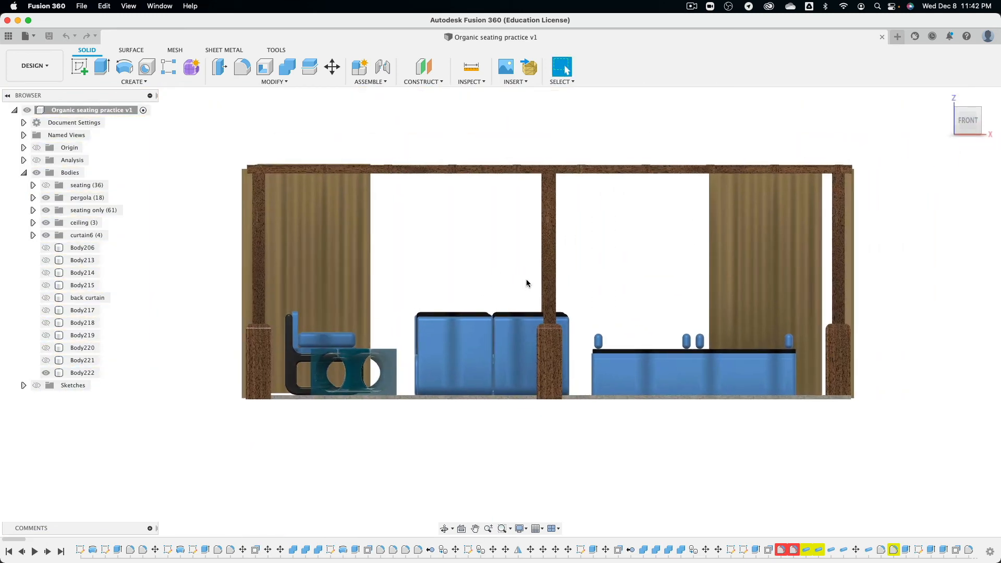
{"action": "scroll", "coordinate": [526, 282], "scroll_direction": "up", "scroll_amount": 1}
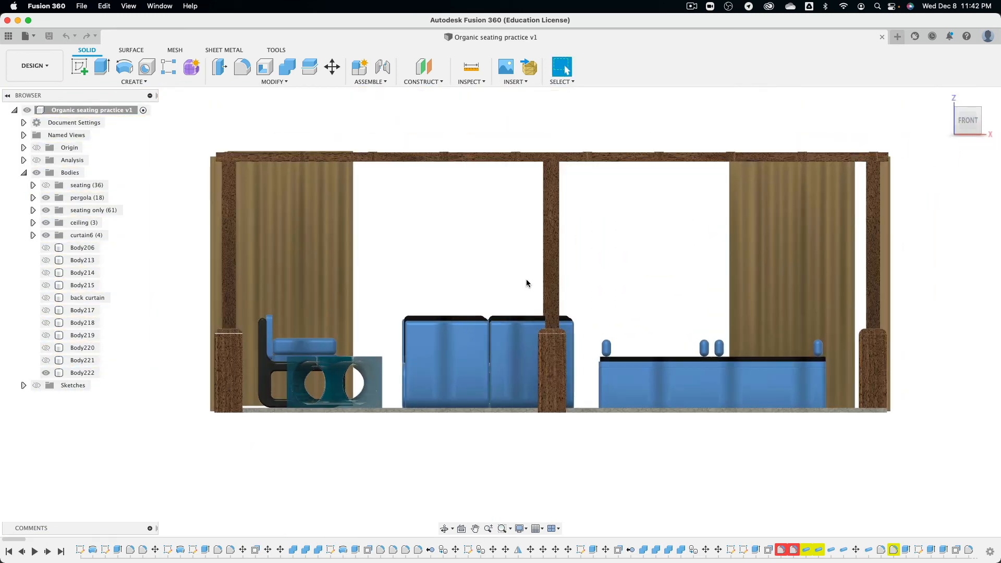
Try the Wireframe and Wireframe with Hidden Edges visual styles on the front elevation.
{"action": "left_click", "coordinate": [520, 529]}
{"action": "mouse_move", "coordinate": [543, 439]}
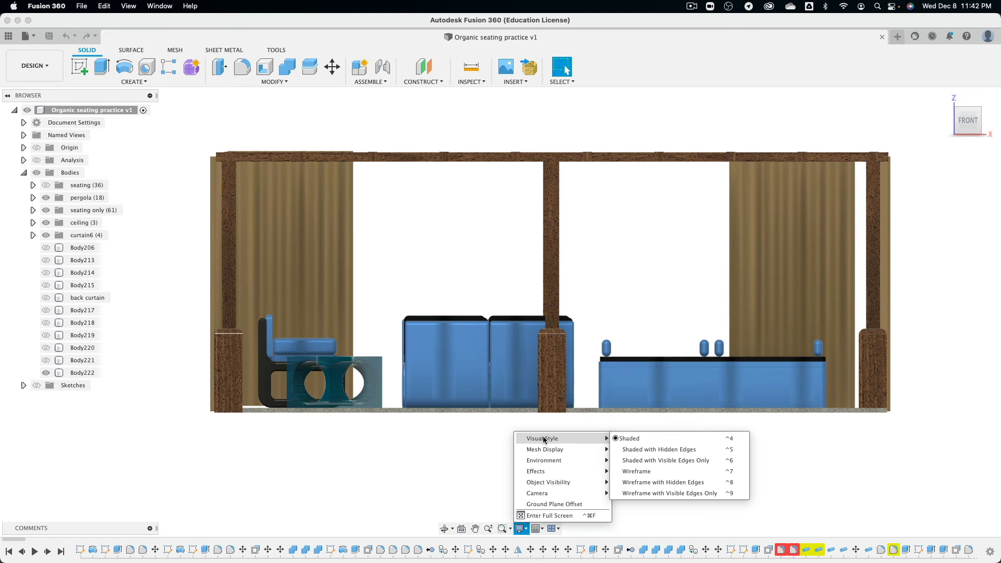
{"action": "left_click", "coordinate": [667, 471]}
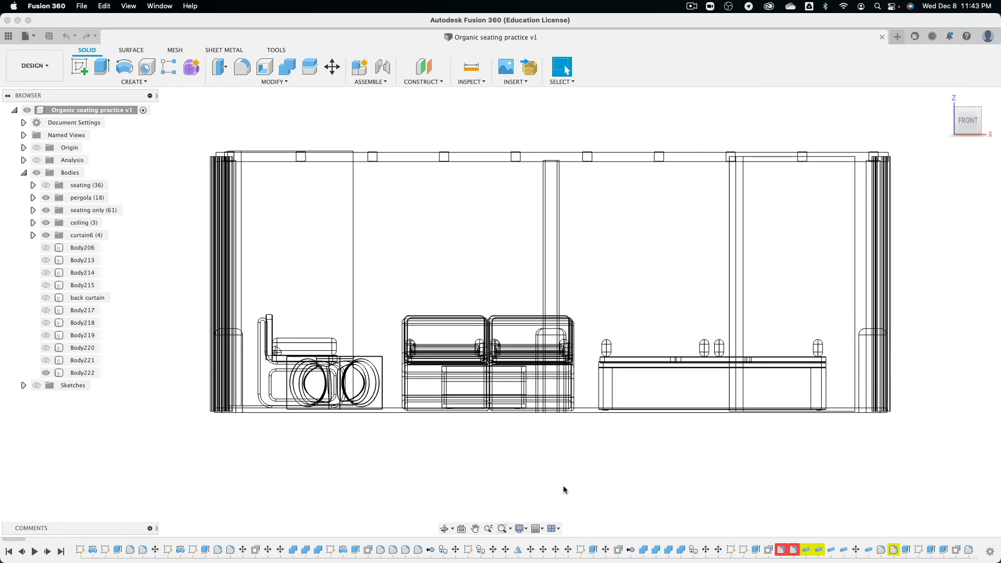
{"action": "left_click", "coordinate": [520, 529]}
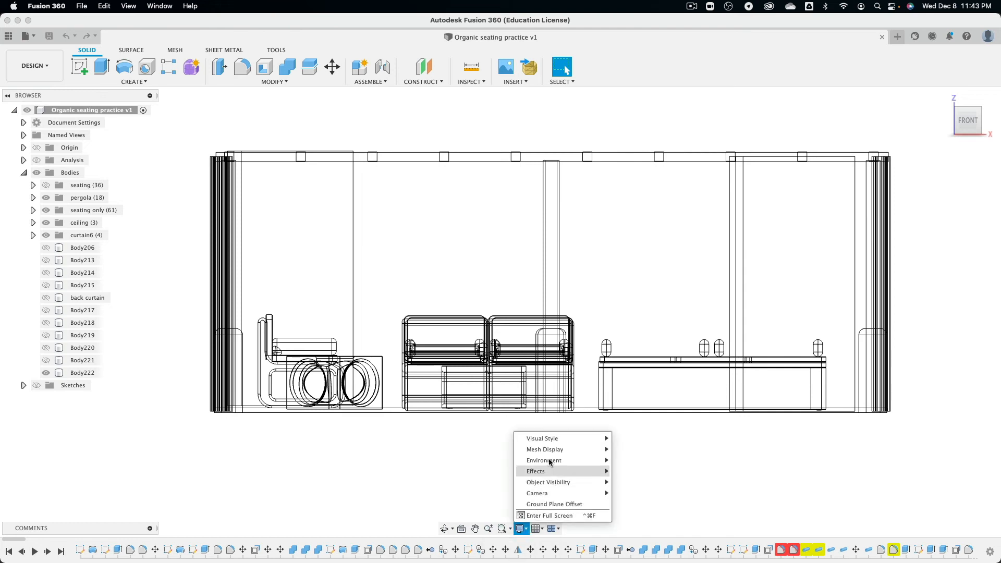
{"action": "mouse_move", "coordinate": [551, 437]}
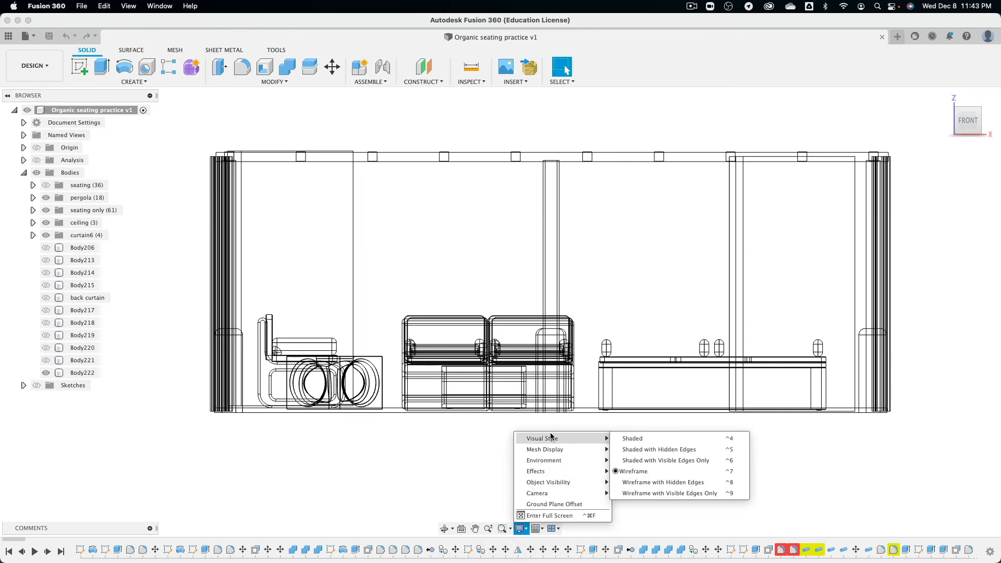
{"action": "left_click", "coordinate": [663, 483]}
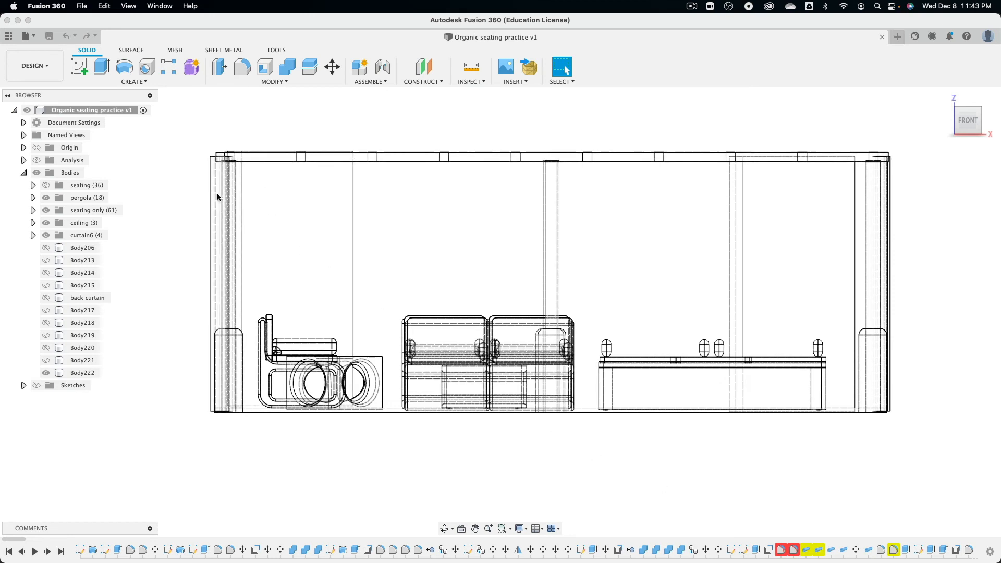
Set the visual style to Wireframe with Visible Edges Only for the front elevation.
{"action": "left_click", "coordinate": [520, 528]}
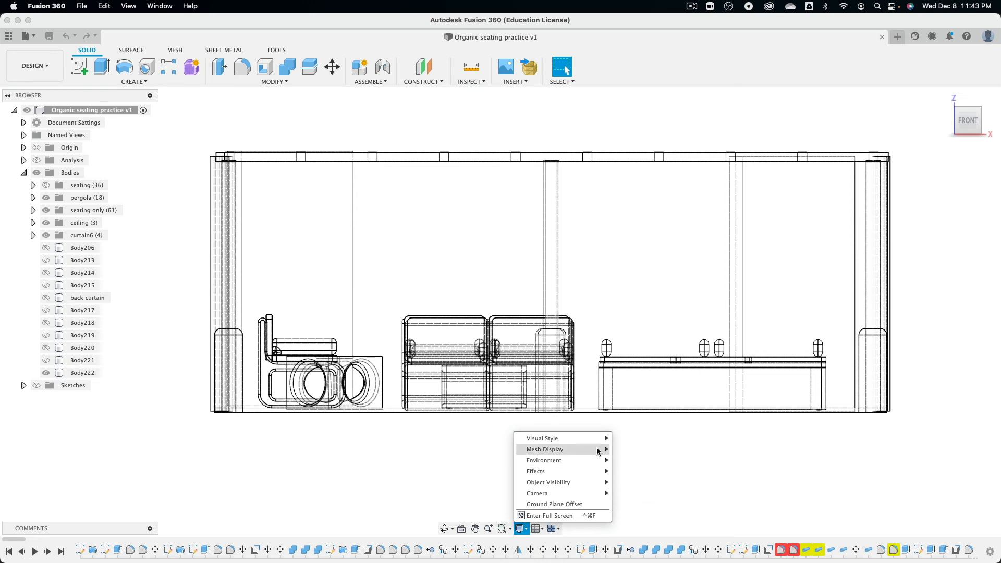
{"action": "mouse_move", "coordinate": [563, 439]}
{"action": "left_click", "coordinate": [658, 493]}
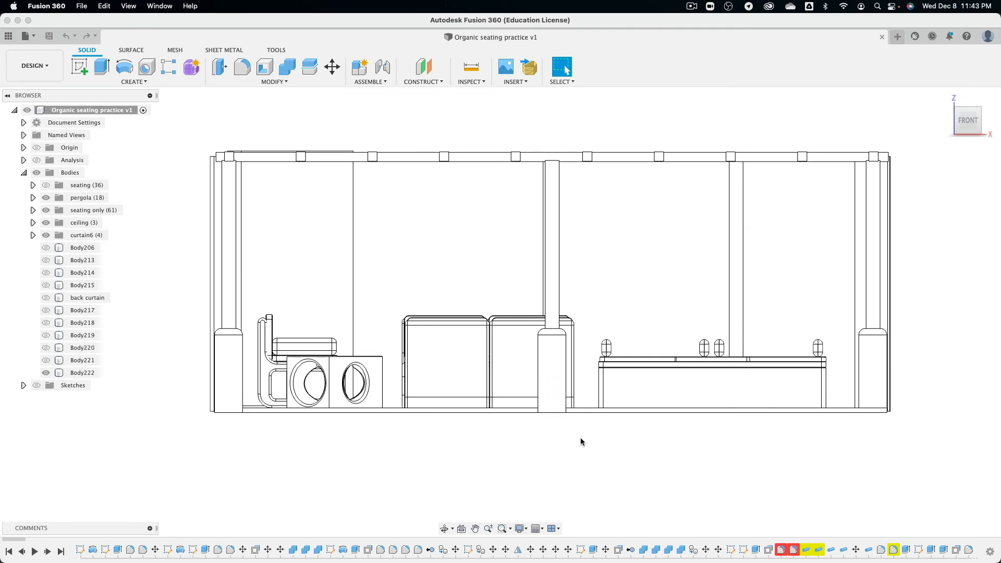
View the line drawing of the pergola from the right, from an isometric corner and from the top.
{"action": "mouse_move", "coordinate": [987, 108]}
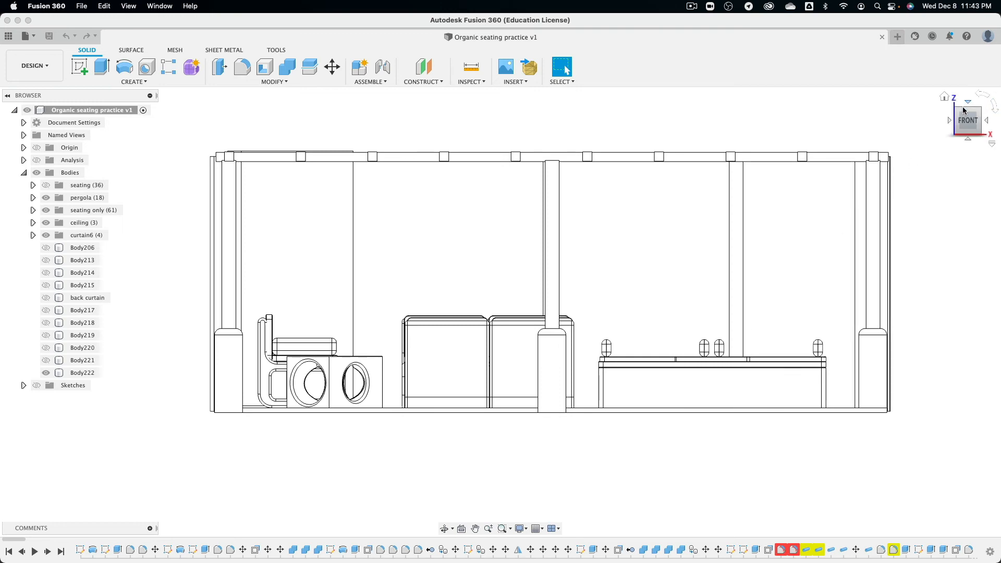
{"action": "left_click", "coordinate": [985, 121]}
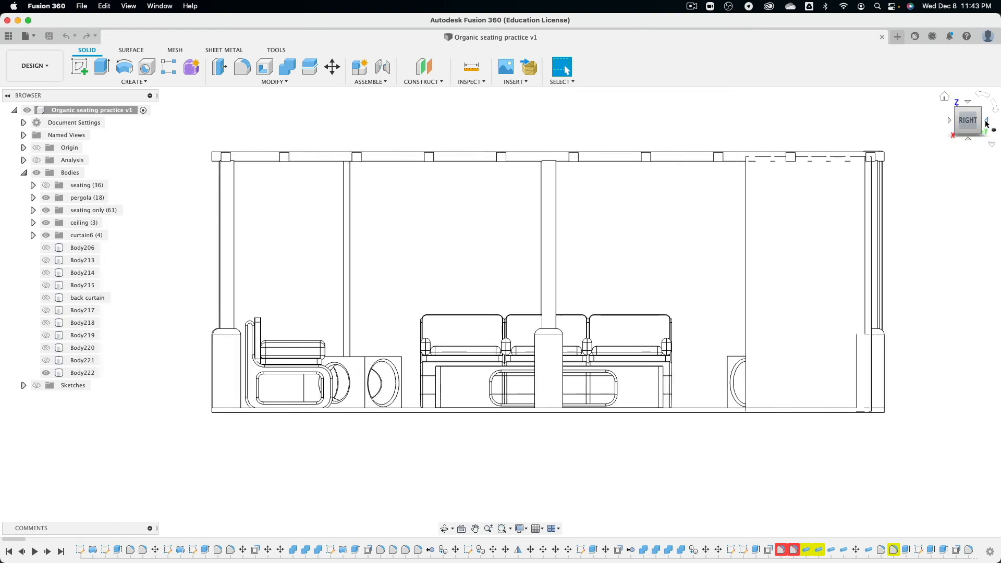
{"action": "left_click", "coordinate": [956, 109]}
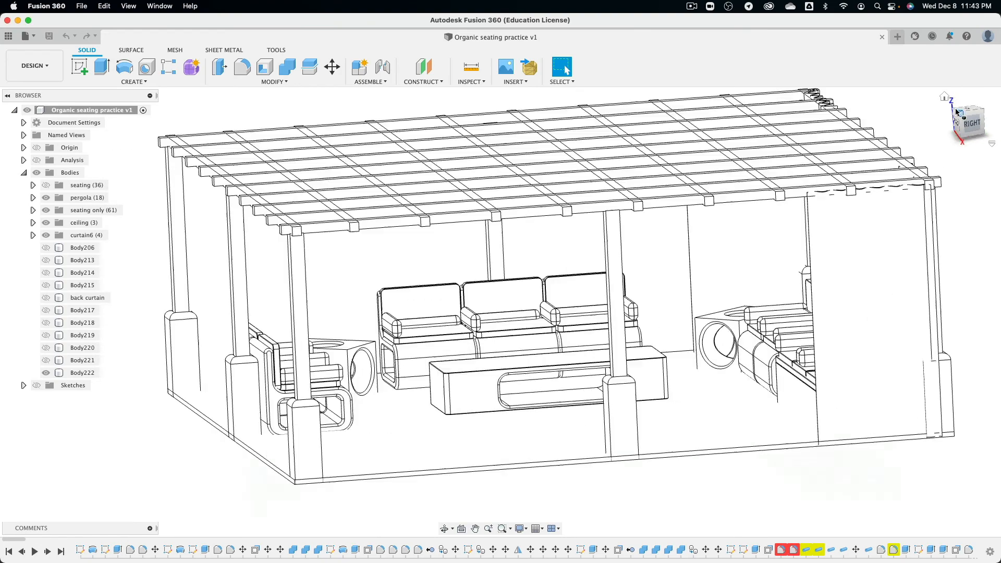
{"action": "scroll", "coordinate": [771, 234], "scroll_direction": "down", "scroll_amount": 5}
{"action": "middle_click_drag", "start_coordinate": [766, 235], "coordinate": [655, 265]}
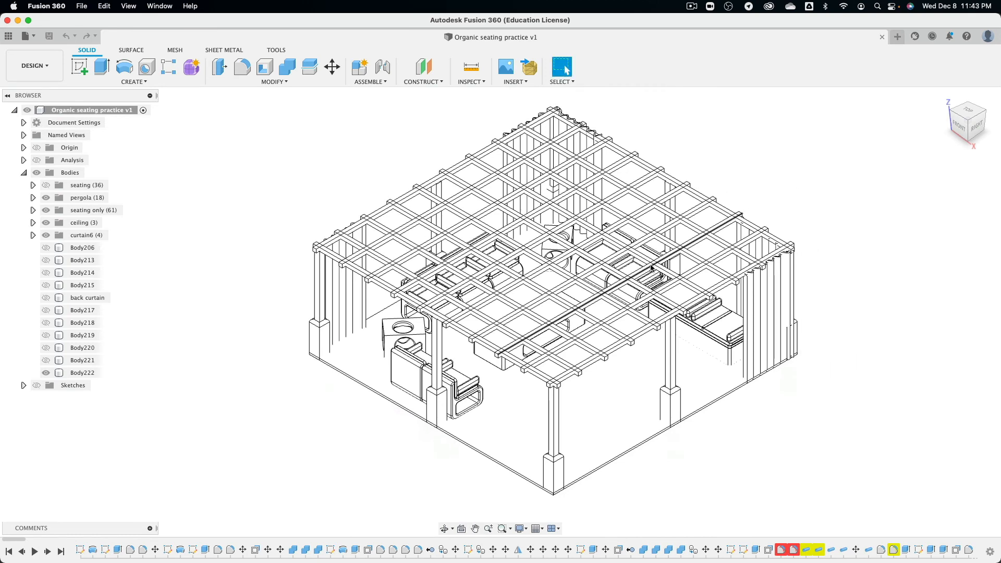
{"action": "scroll", "coordinate": [656, 266], "scroll_direction": "down", "scroll_amount": 1}
{"action": "scroll", "coordinate": [808, 243], "scroll_direction": "up", "scroll_amount": 1}
{"action": "scroll", "coordinate": [823, 233], "scroll_direction": "down", "scroll_amount": 1}
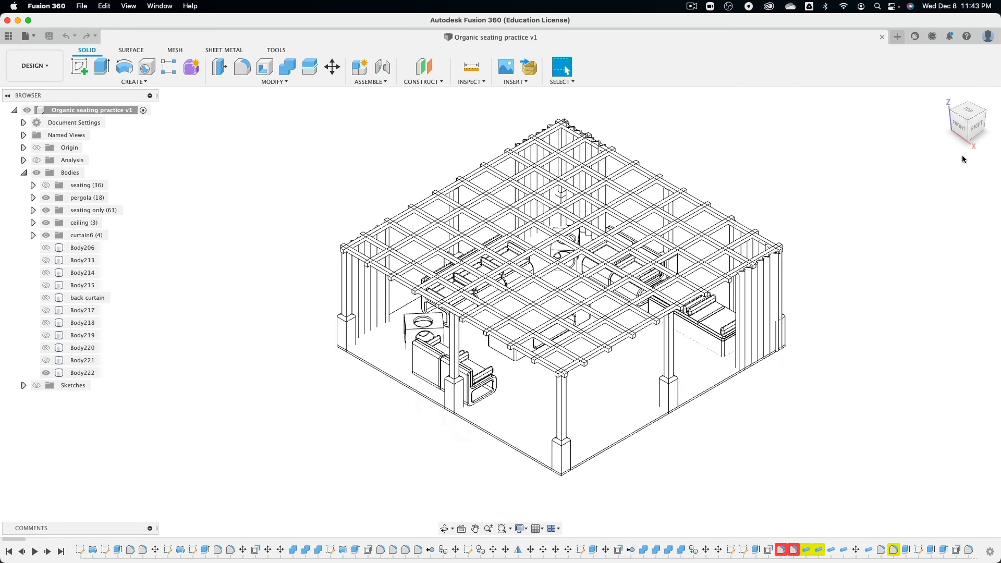
{"action": "left_click", "coordinate": [971, 113]}
{"action": "middle_click_drag", "start_coordinate": [812, 159], "coordinate": [783, 193]}
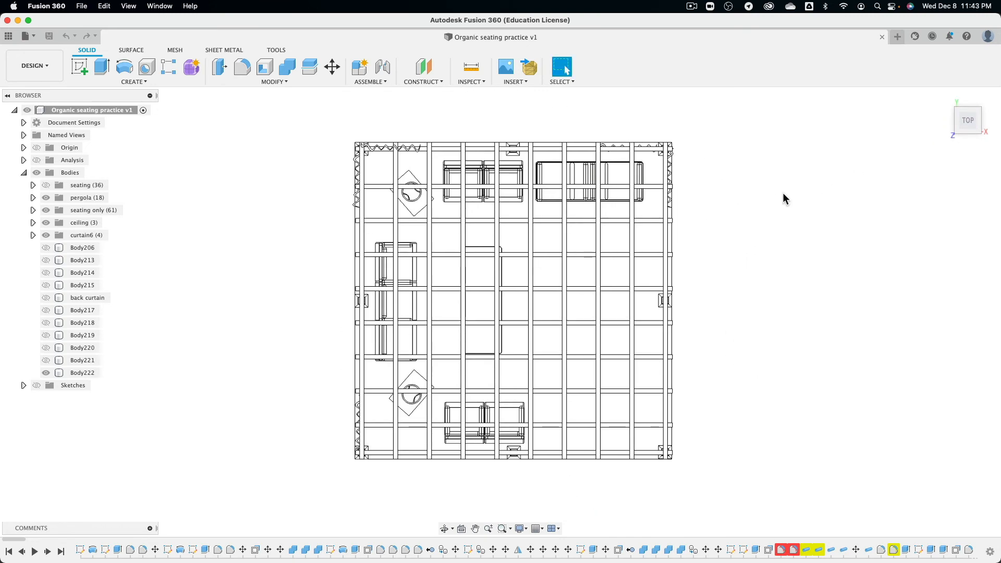
Try the Wireframe with Hidden Edges visual style on the pergola's top view.
{"action": "left_click", "coordinate": [519, 528]}
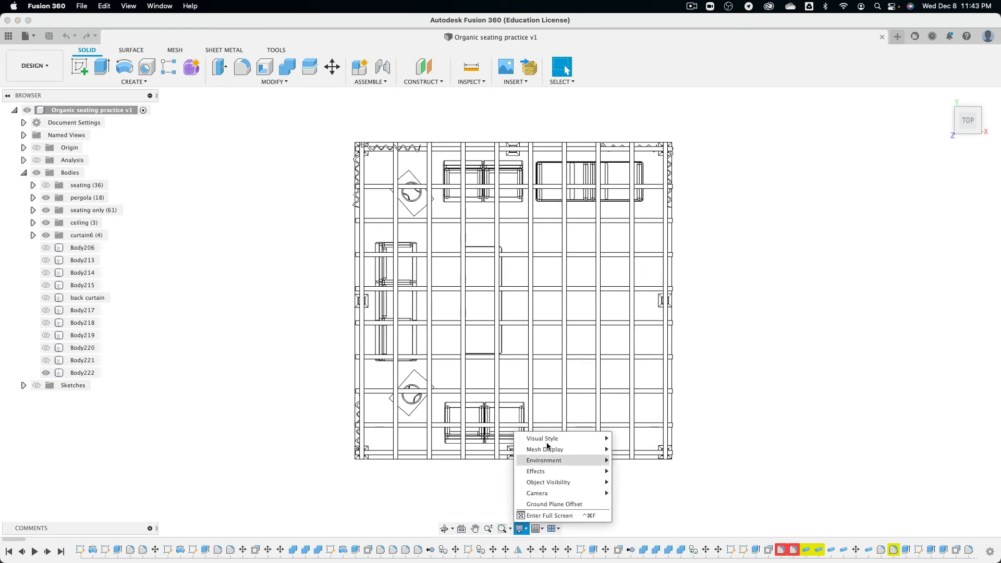
{"action": "mouse_move", "coordinate": [545, 439]}
{"action": "left_click", "coordinate": [665, 481]}
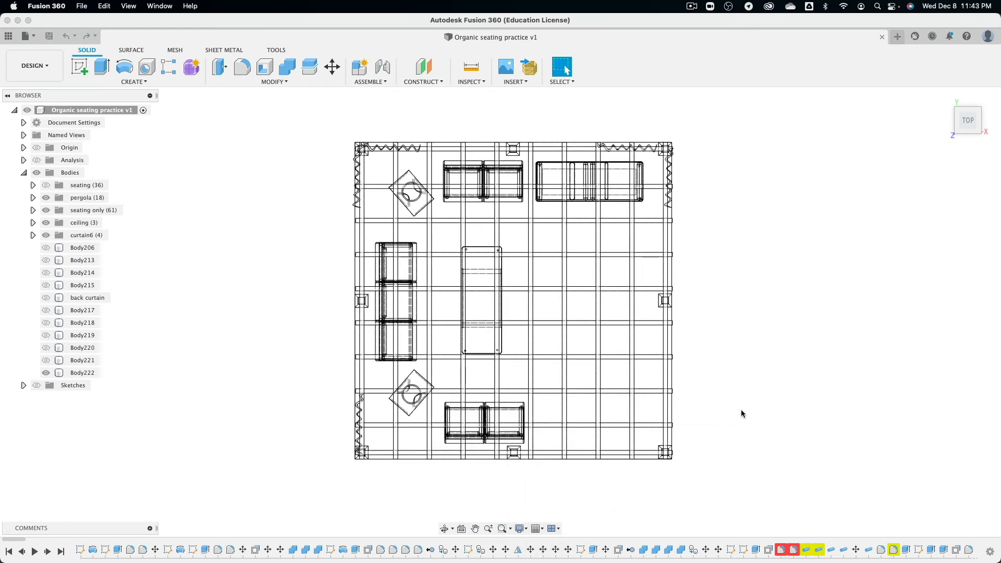
{"action": "scroll", "coordinate": [727, 386], "scroll_direction": "up", "scroll_amount": 2}
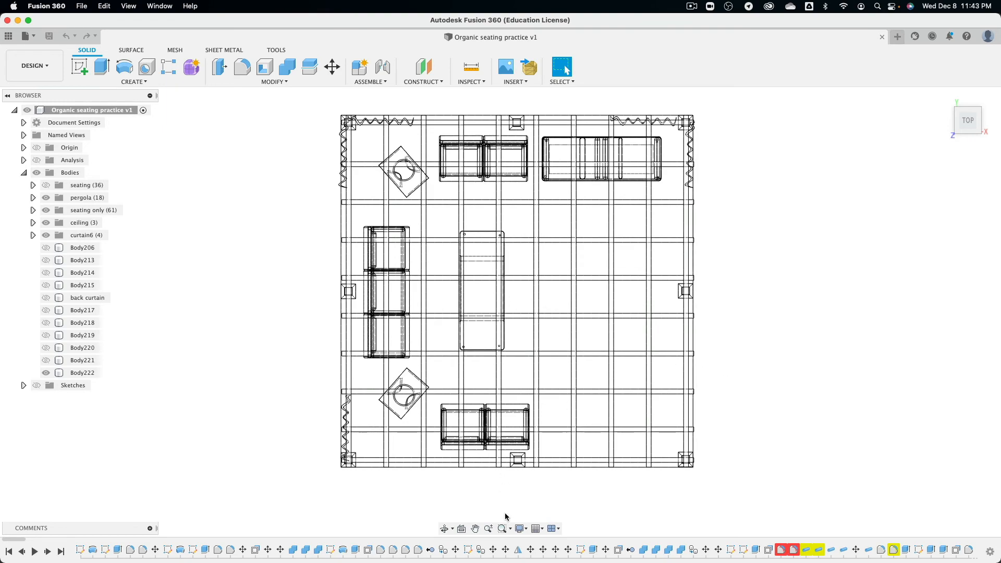
View the hidden-edge wireframe from an isometric corner and from the front-right side, ending on the upright top view.
{"action": "left_click", "coordinate": [946, 98]}
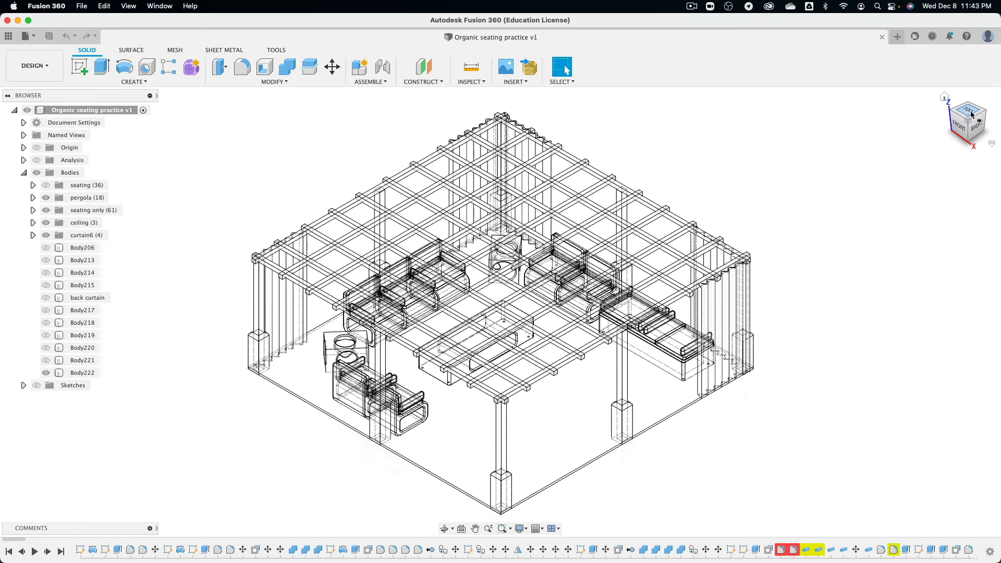
{"action": "left_click", "coordinate": [969, 133]}
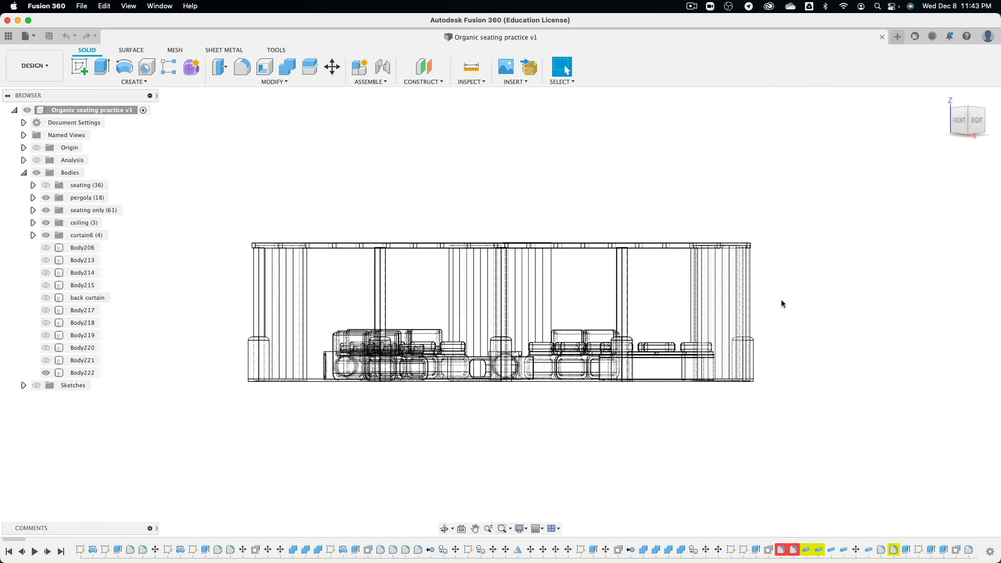
{"action": "left_click", "coordinate": [945, 100]}
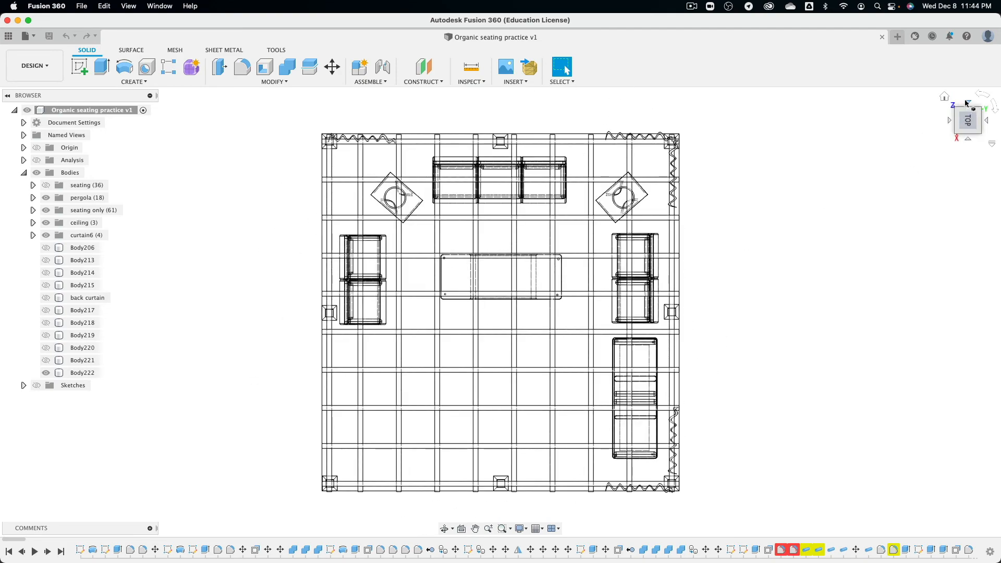
{"action": "left_click", "coordinate": [979, 95]}
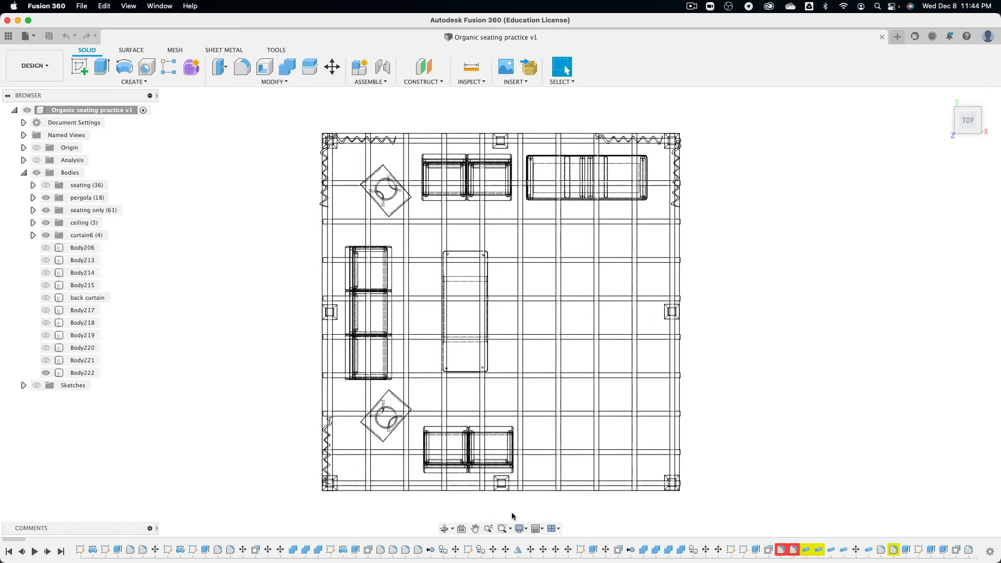
Set the visual style to Wireframe with Visible Edges Only for the top view.
{"action": "left_click", "coordinate": [520, 529]}
{"action": "mouse_move", "coordinate": [547, 439]}
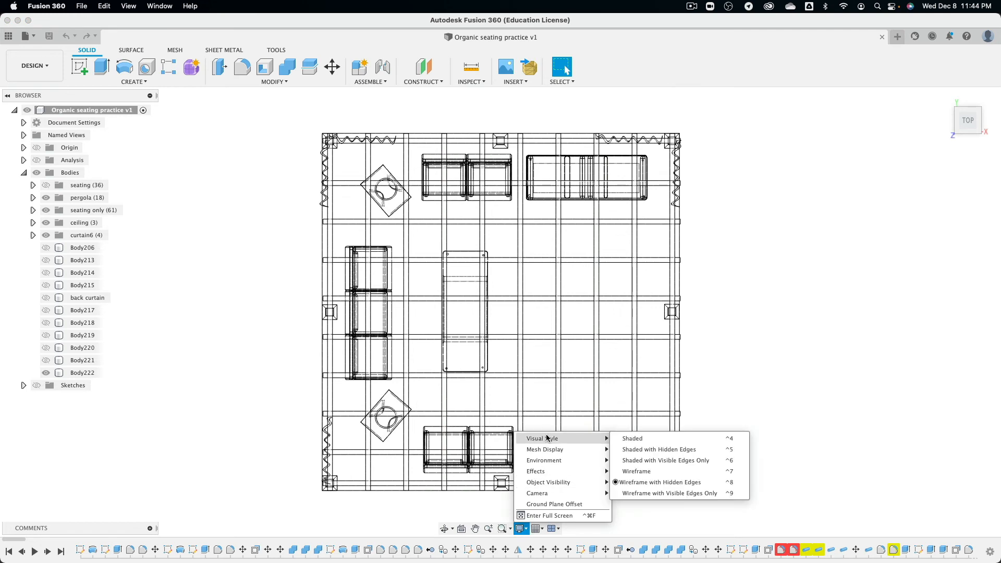
{"action": "left_click", "coordinate": [641, 491]}
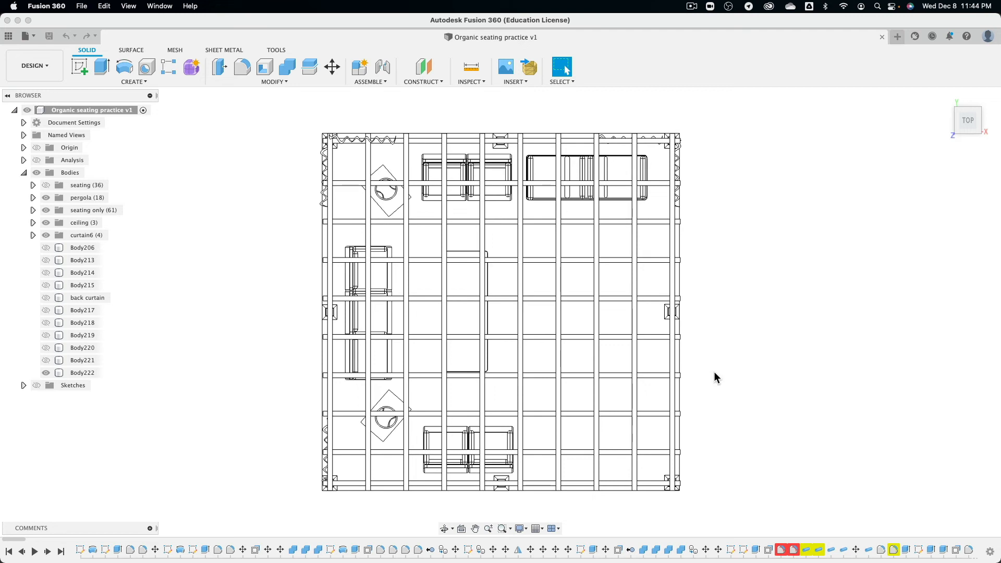
Take a screen capture of the top view, framing the whole pergola with a narrow margin.
{"action": "key", "text": "super+shift+4"}
{"action": "left_click_drag", "start_coordinate": [300, 117], "coordinate": [695, 509]}
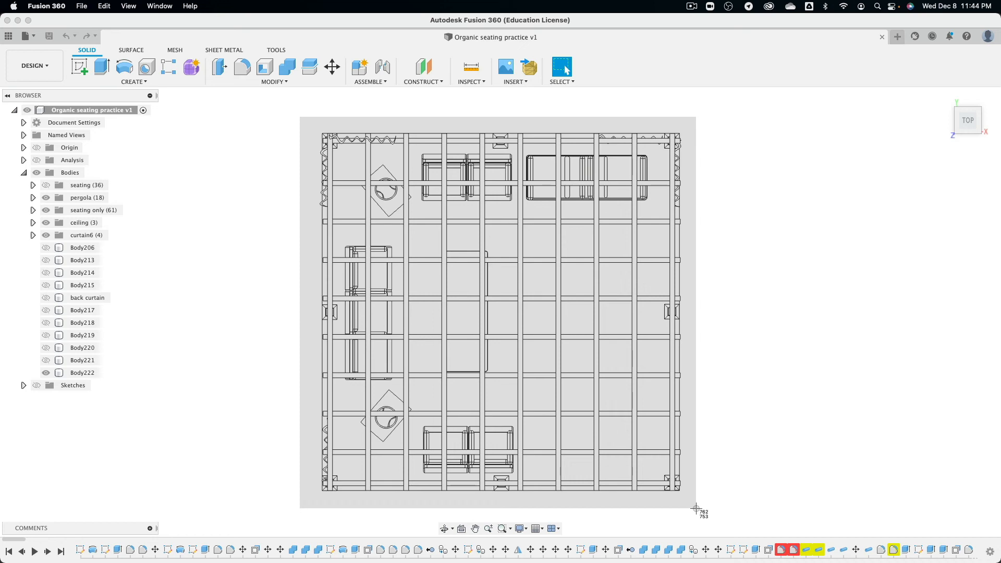
{"action": "left_click_drag", "start_coordinate": [696, 508], "coordinate": [695, 508]}
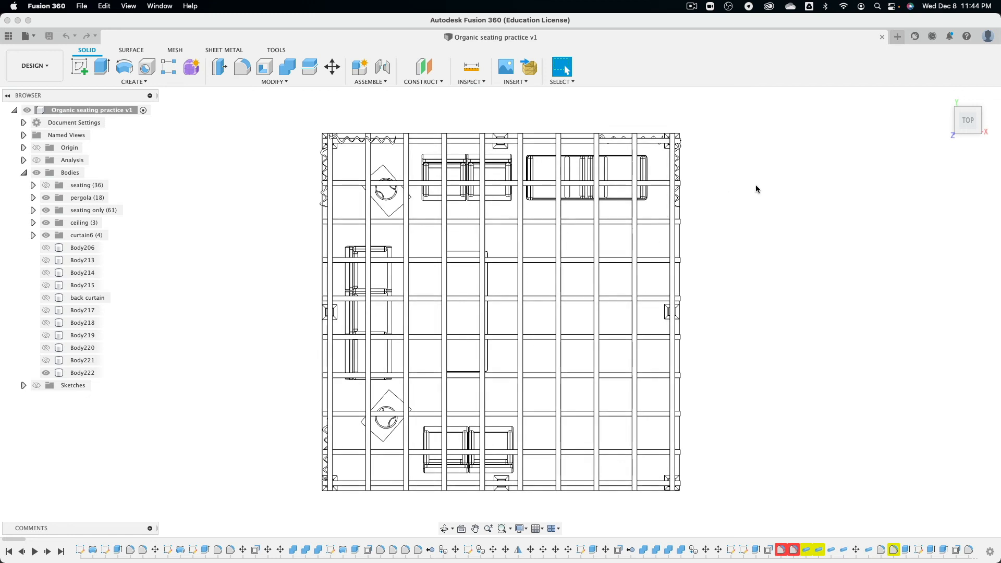
Switch to Illustrator and create an 11 x 8.5 in landscape print document in CMYK Color at 300 ppi.
{"action": "key", "text": "super+Tab"}
{"action": "left_click", "coordinate": [260, 266]}
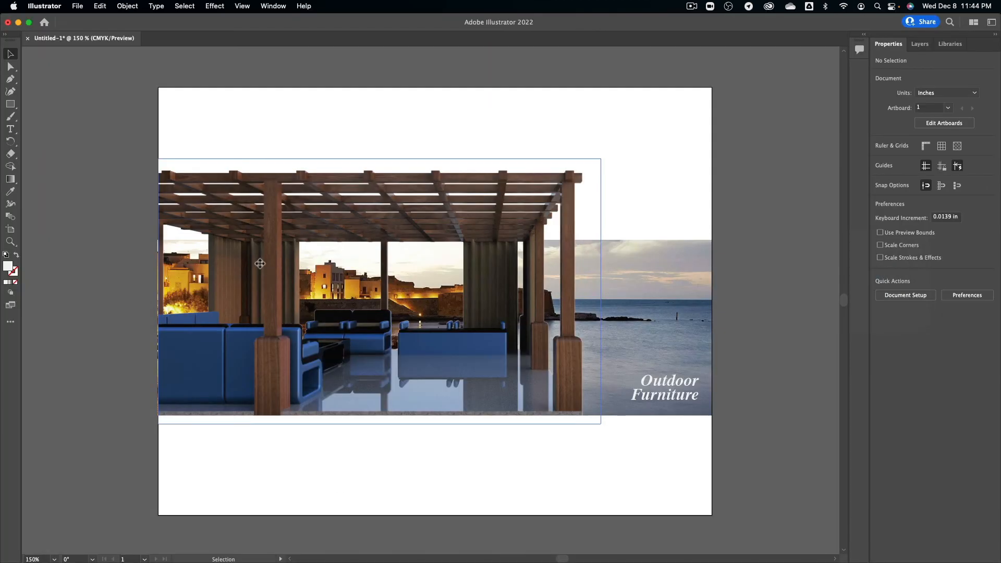
{"action": "left_click", "coordinate": [77, 6]}
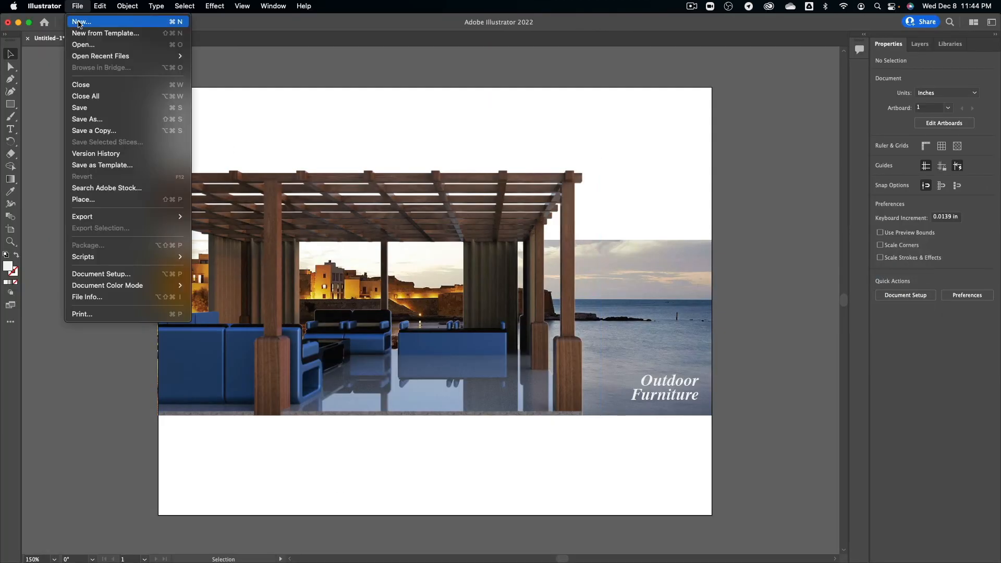
{"action": "left_click", "coordinate": [79, 22]}
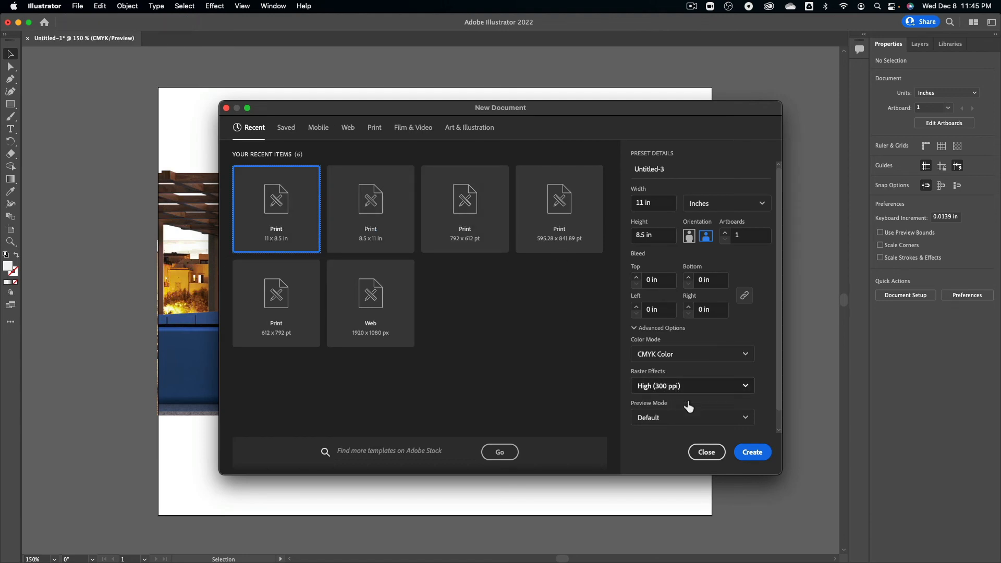
{"action": "left_click", "coordinate": [753, 452]}
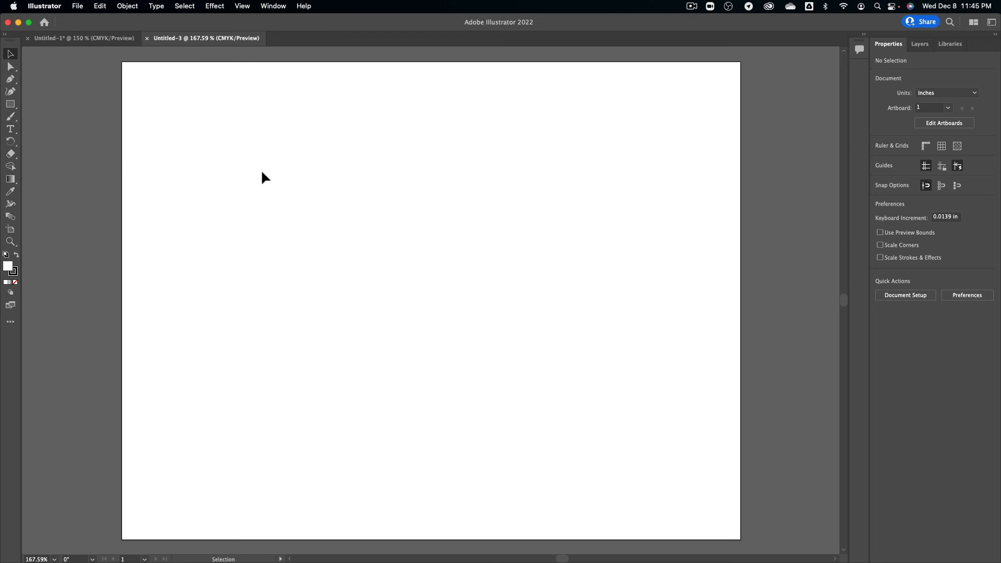
Draw a rectangle on the artboard and set its width and height to 4 in.
{"action": "left_click", "coordinate": [10, 103]}
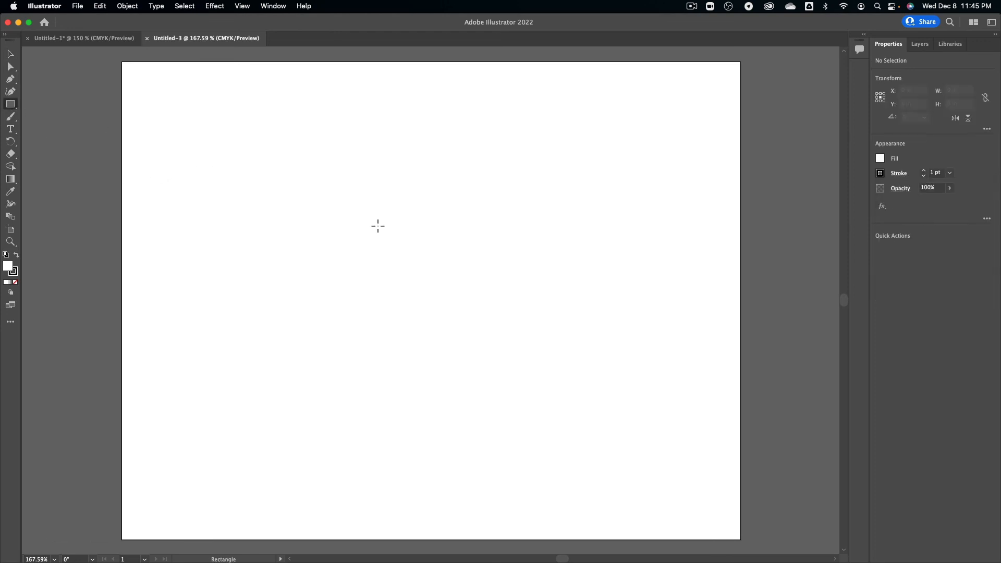
{"action": "mouse_move", "coordinate": [278, 177]}
{"action": "left_mouse_down"}
{"action": "mouse_move", "coordinate": [438, 329]}
{"action": "mouse_move", "coordinate": [440, 342]}
{"action": "left_mouse_up"}
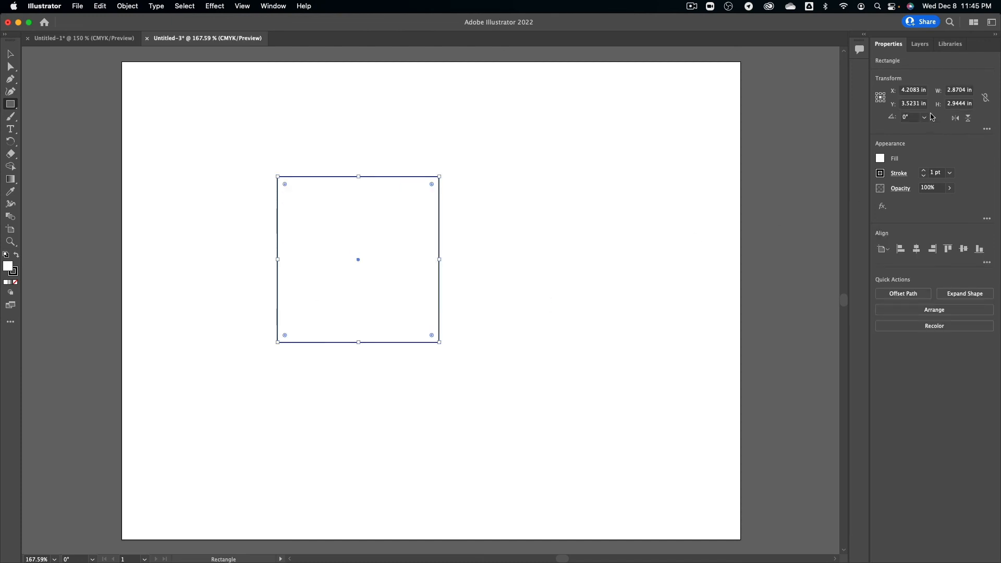
{"action": "left_click", "coordinate": [952, 93]}
{"action": "key", "text": "BackSpace"}
{"action": "key", "text": "Tab"}
{"action": "type", "text": "4"}
{"action": "key", "text": "Return"}
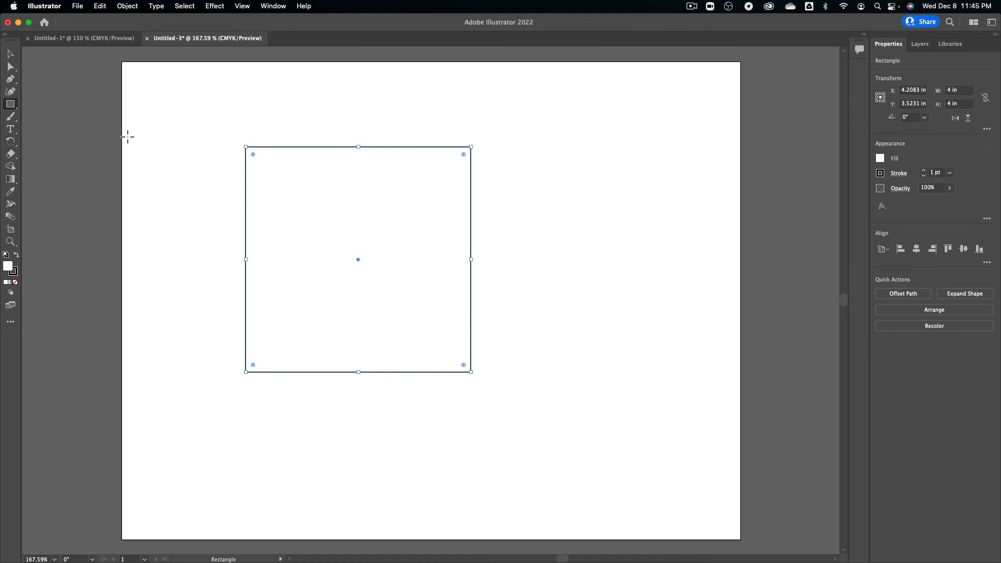
Move the 4 in square to the right half of the artboard, centred at about X 8.56 in, Y 3.92 in.
{"action": "left_click", "coordinate": [10, 54]}
{"action": "left_click_drag", "start_coordinate": [265, 146], "coordinate": [540, 172]}
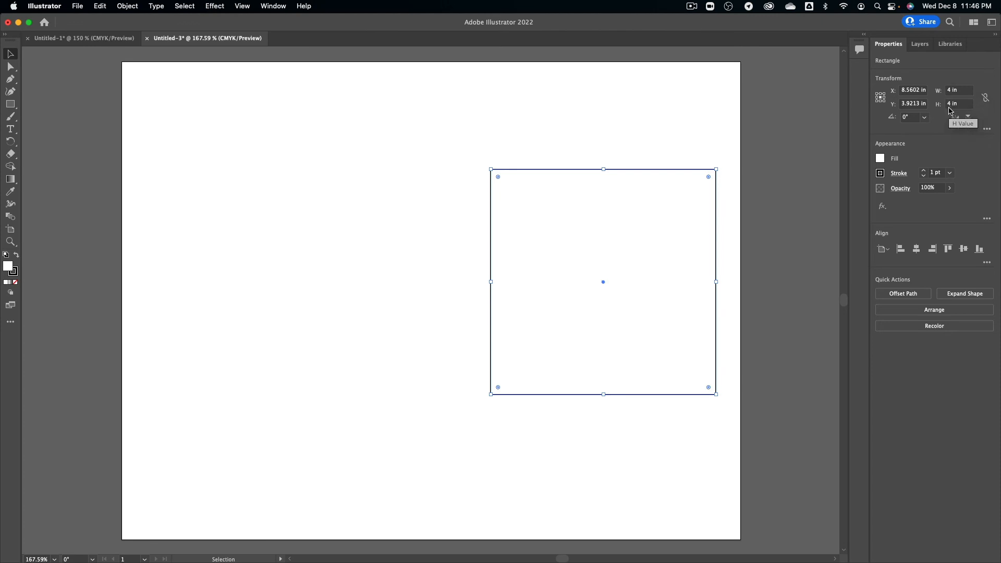
{"action": "key", "text": "a"}
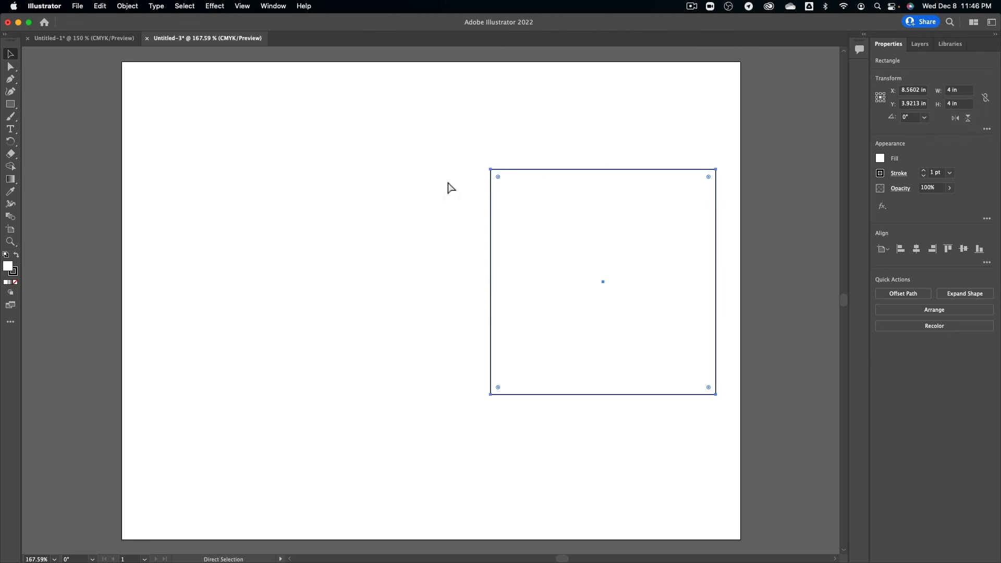
Switch to Photoshop and start a new document measured in inches, with a width and height of 4.
{"action": "key", "text": "super+Tab"}
{"action": "left_click", "coordinate": [316, 284]}
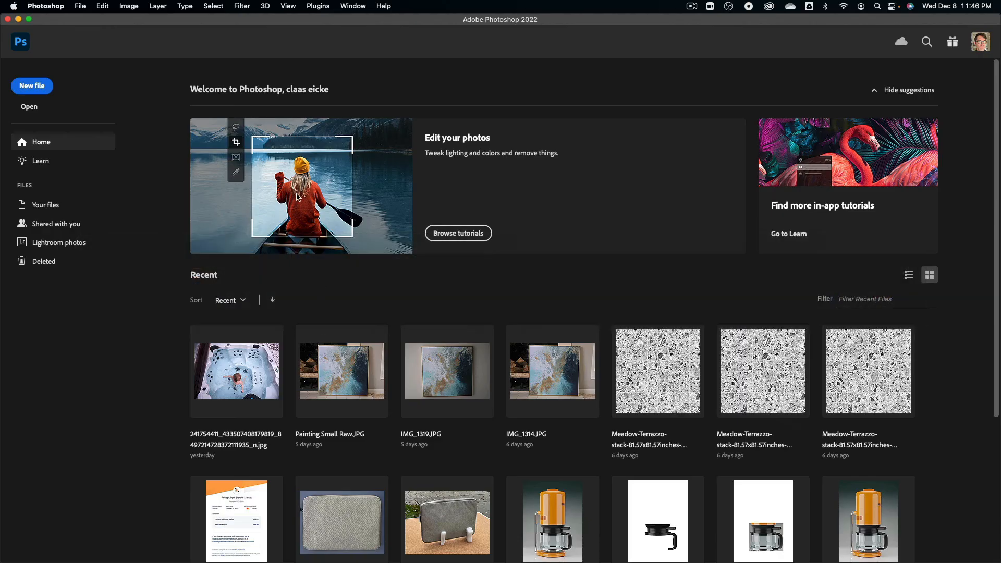
{"action": "left_click", "coordinate": [80, 6]}
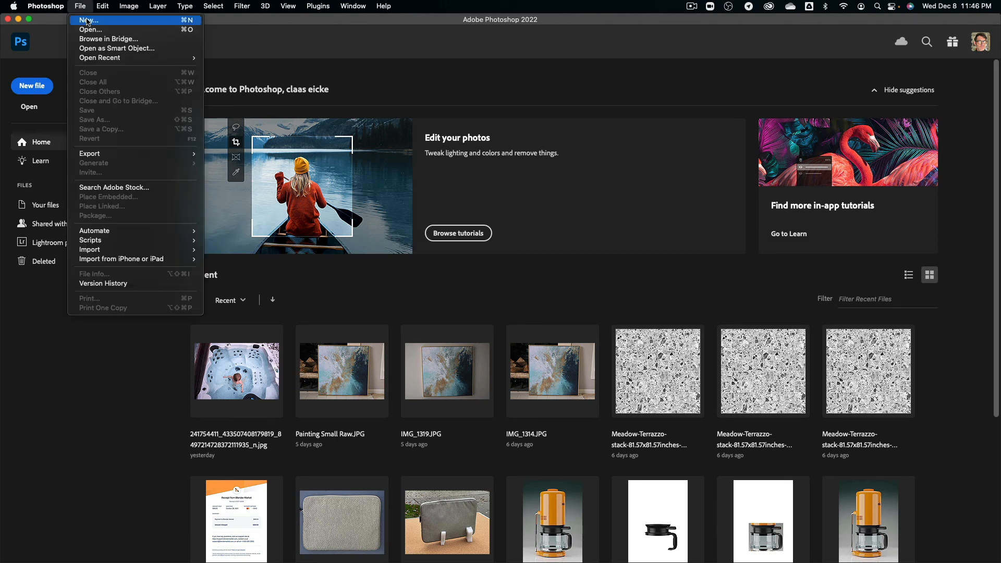
{"action": "left_click", "coordinate": [88, 21]}
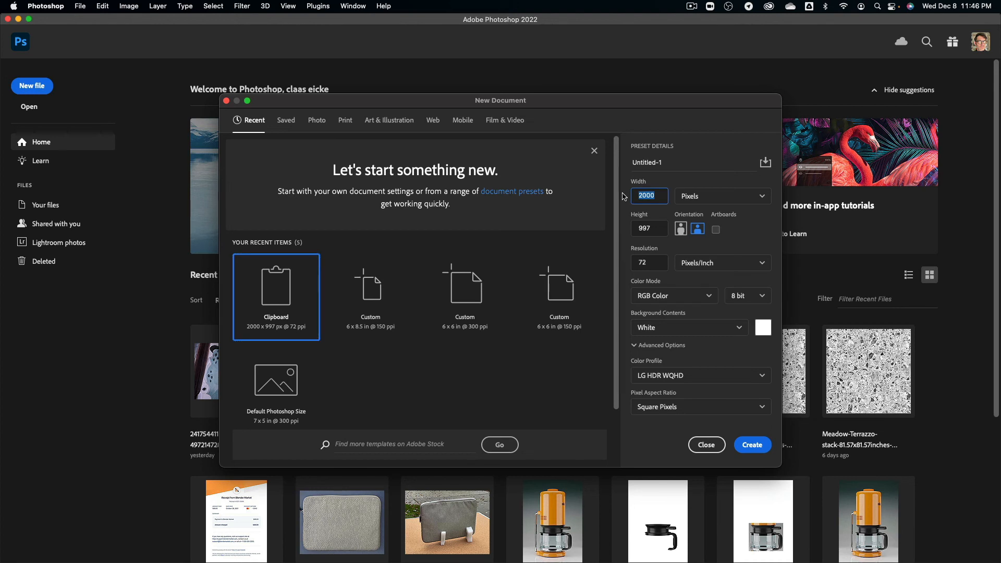
{"action": "left_click", "coordinate": [690, 196]}
{"action": "left_click", "coordinate": [721, 235]}
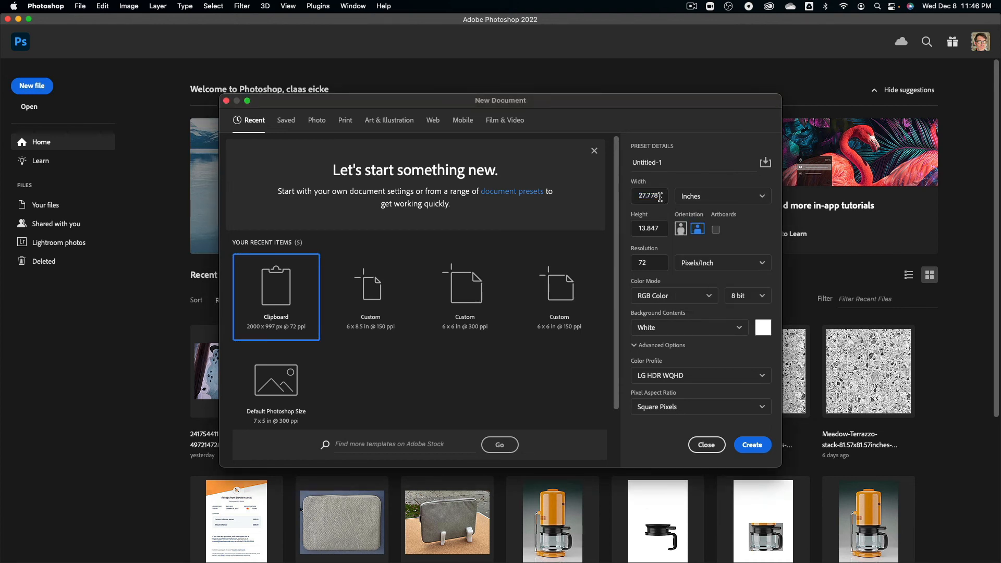
{"action": "left_click_drag", "start_coordinate": [661, 196], "coordinate": [627, 198]}
{"action": "type", "text": "4"}
{"action": "key", "text": "Tab"}
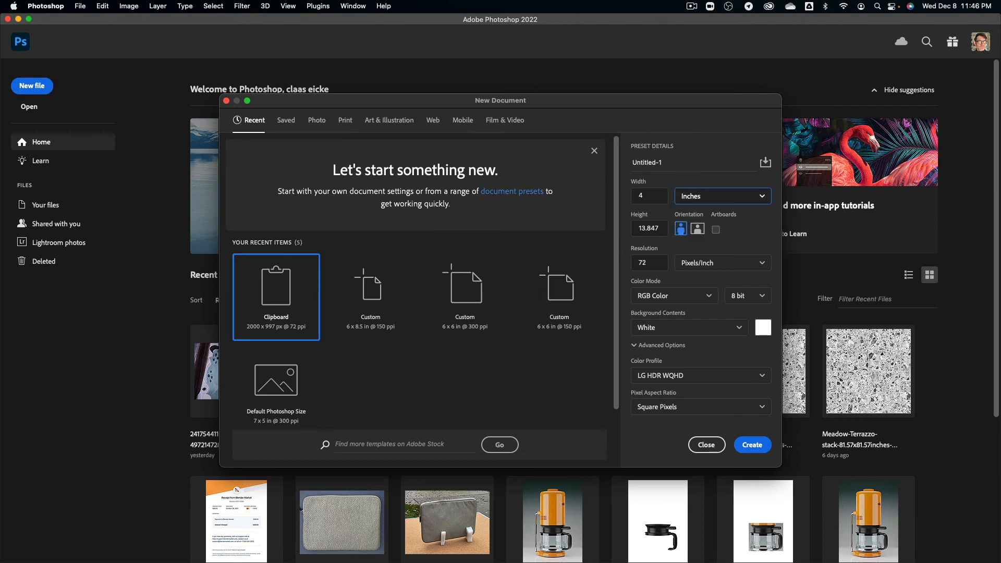
{"action": "key", "text": "Tab"}
{"action": "type", "text": "4"}
{"action": "key", "text": "Tab"}
{"action": "key", "text": "Tab"}
{"action": "key", "text": "Tab"}
{"action": "key", "text": "Tab"}
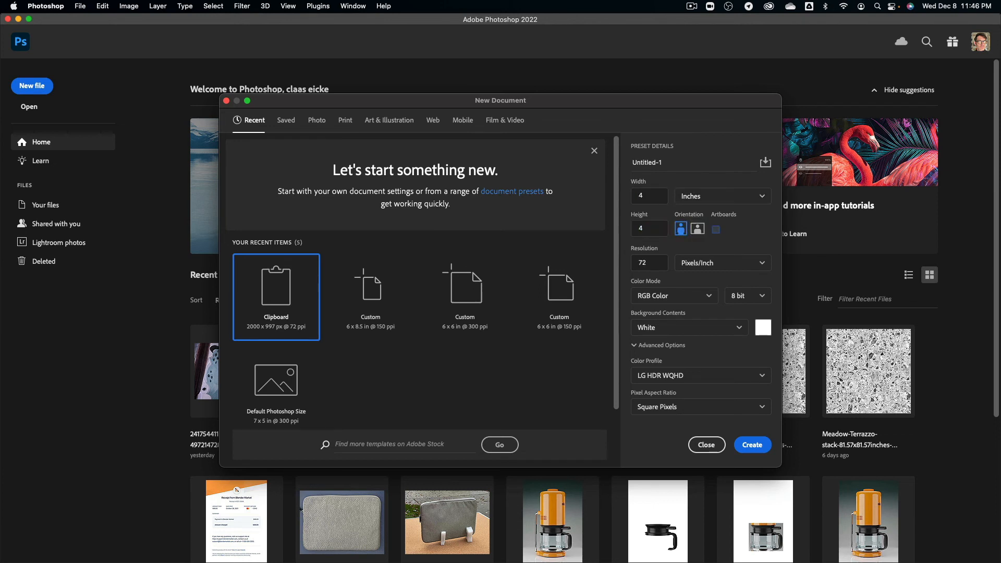
Set the new document's resolution to 150 pixels/inch and create it.
{"action": "type", "text": "300"}
{"action": "left_click_drag", "start_coordinate": [639, 262], "coordinate": [647, 262]}
{"action": "type", "text": "15"}
{"action": "left_click_drag", "start_coordinate": [638, 263], "coordinate": [646, 263]}
{"action": "type", "text": "72"}
{"action": "key", "text": "shift+Left"}
{"action": "key", "text": "shift+Left"}
{"action": "type", "text": "150"}
{"action": "left_click", "coordinate": [755, 449]}
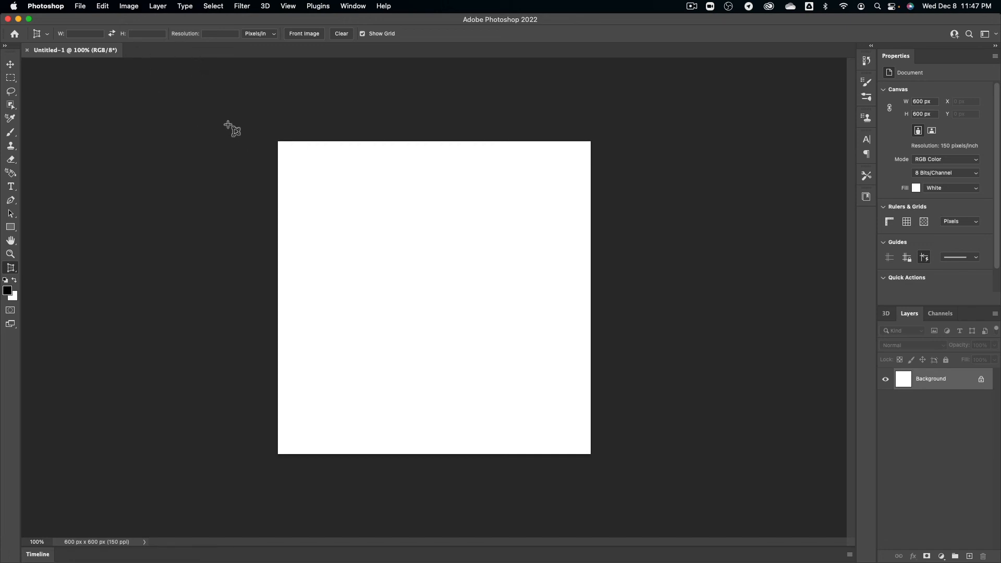
Check the blank document's pixel dimensions and resolution in Image Size without changing them.
{"action": "left_click", "coordinate": [130, 6]}
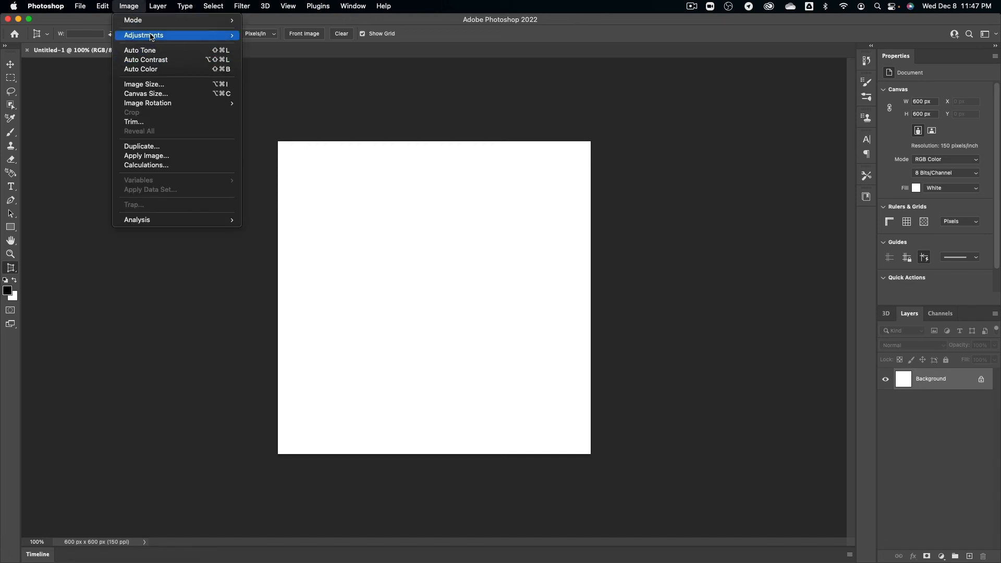
{"action": "left_click", "coordinate": [150, 86]}
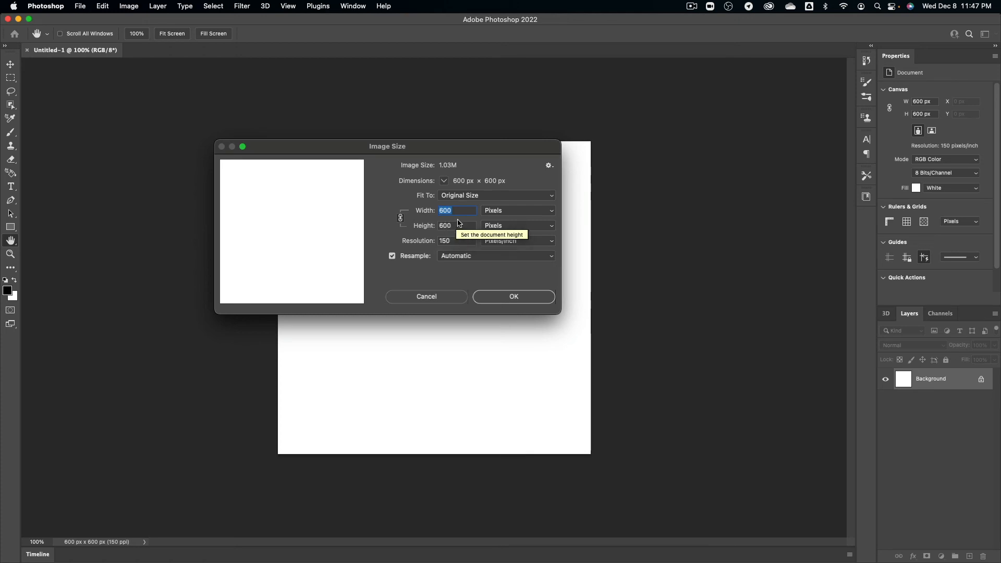
{"action": "key", "text": "Escape"}
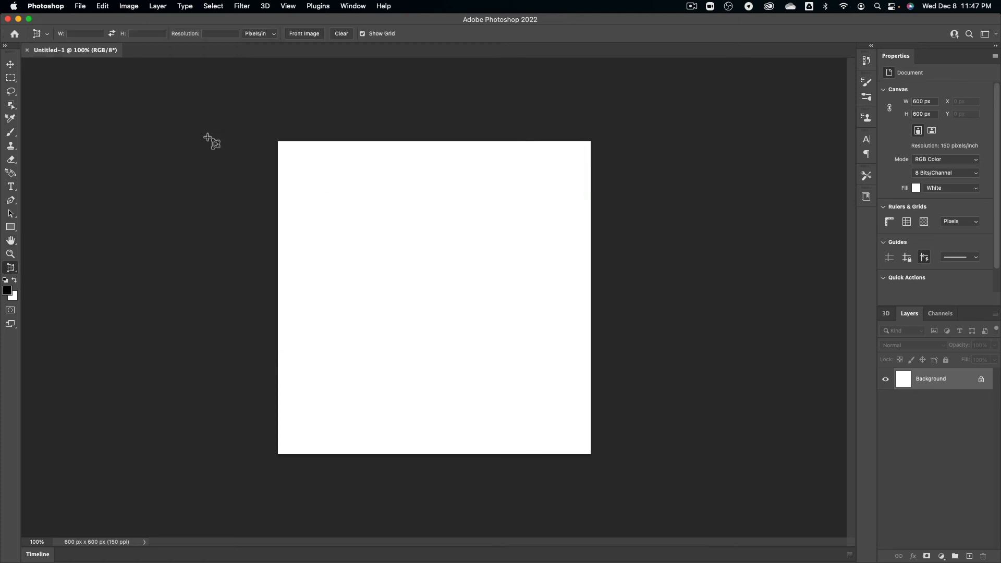
Start another new document measured in inches, with a width and height of 4.
{"action": "left_click", "coordinate": [80, 6]}
{"action": "left_click", "coordinate": [87, 18]}
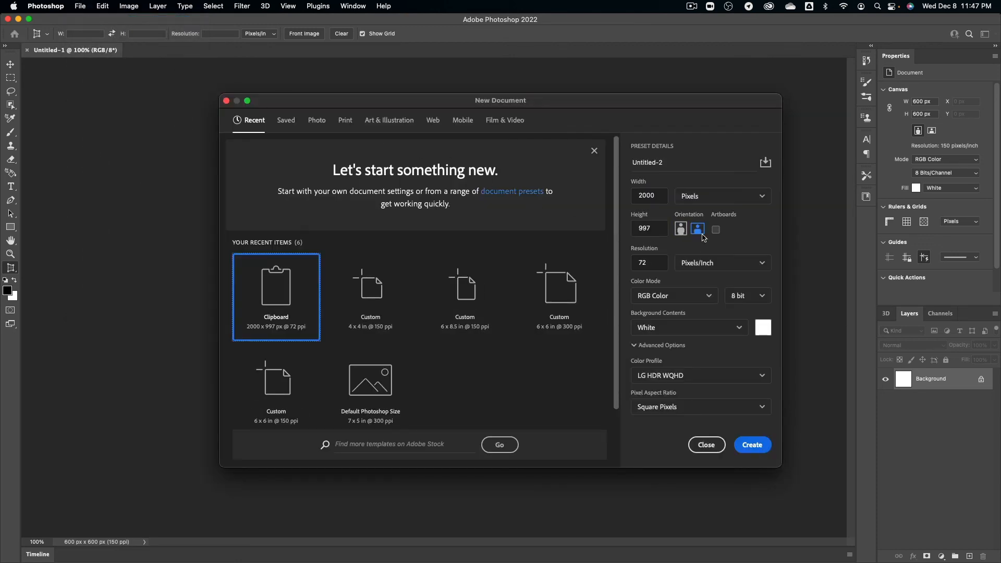
{"action": "left_click", "coordinate": [648, 196]}
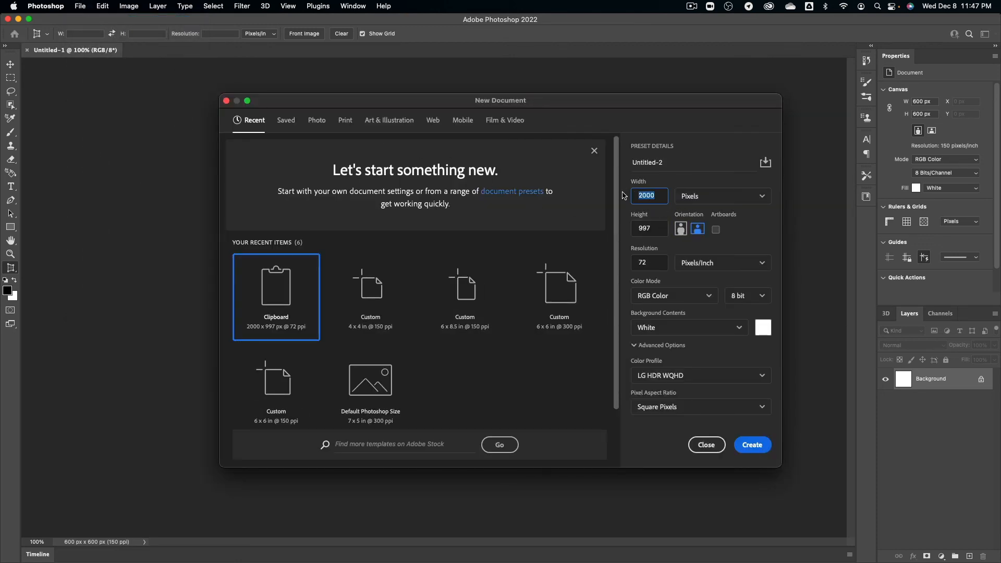
{"action": "left_click", "coordinate": [720, 209]}
{"action": "left_click", "coordinate": [707, 197]}
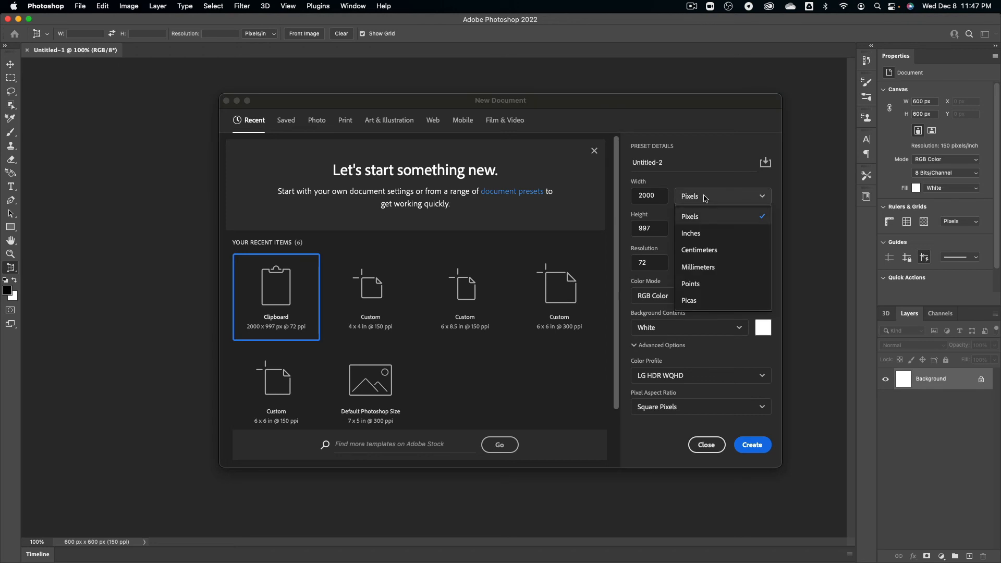
{"action": "left_click", "coordinate": [713, 234]}
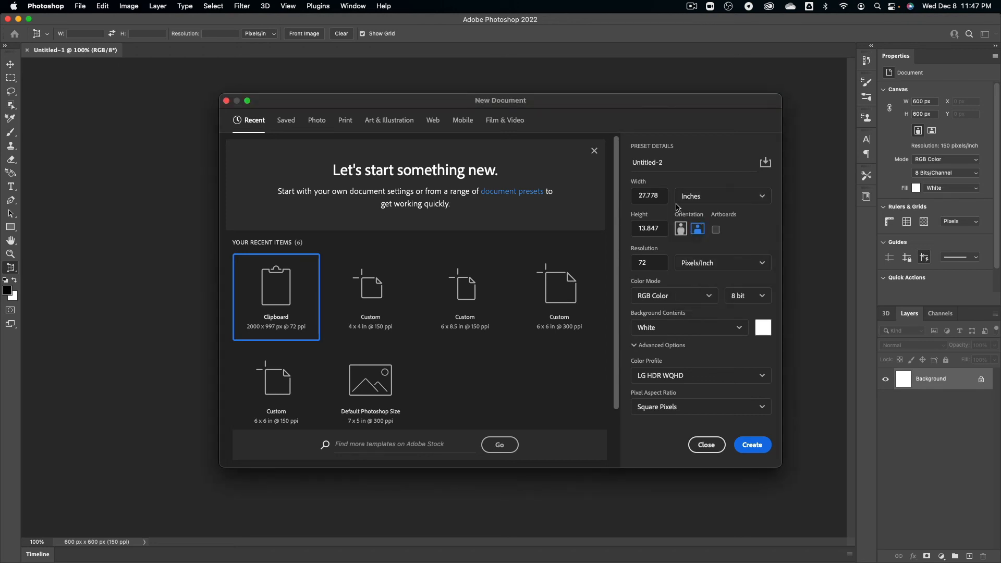
{"action": "left_click", "coordinate": [639, 195]}
{"action": "type", "text": "4"}
{"action": "key", "text": "Tab"}
{"action": "key", "text": "Tab"}
{"action": "type", "text": "4"}
Set the second document's resolution to 300 pixels/inch and create it.
{"action": "key", "text": "Tab"}
{"action": "key", "text": "Tab"}
{"action": "key", "text": "Tab"}
{"action": "key", "text": "Tab"}
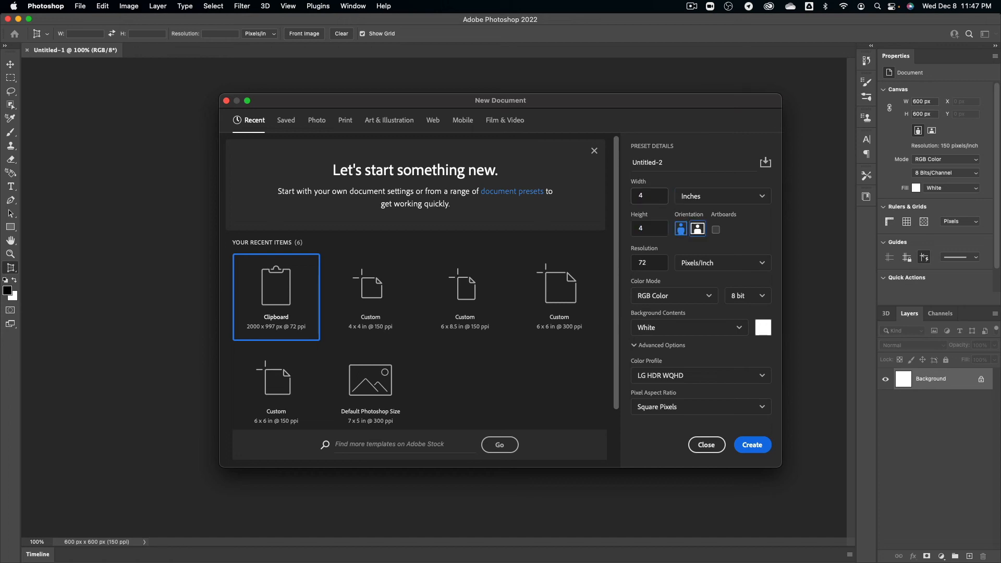
{"action": "type", "text": "300"}
{"action": "key", "text": "Return"}
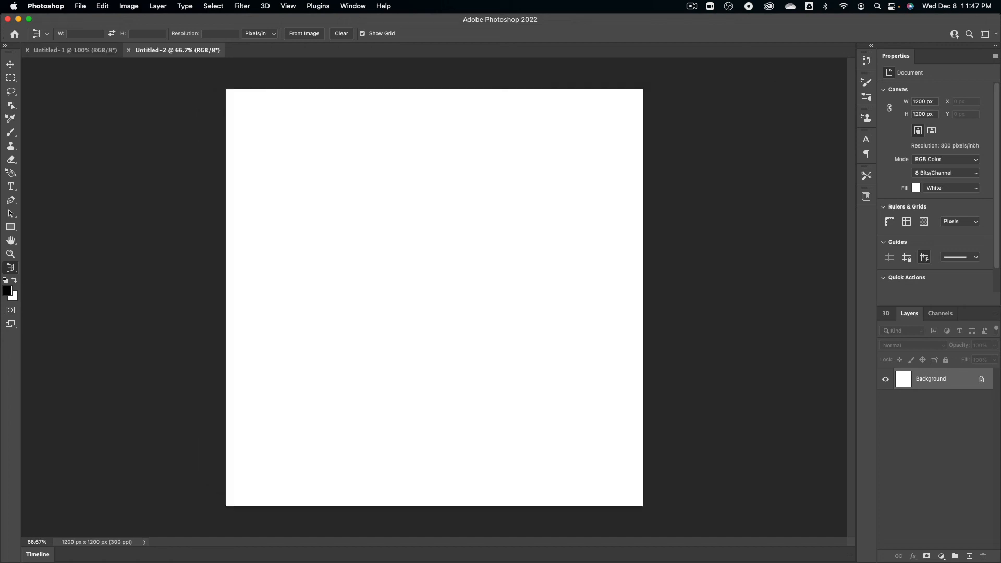
Compare the pixel dimensions of the 300 ppi and 150 ppi documents in Image Size without changing either.
{"action": "left_click", "coordinate": [128, 6]}
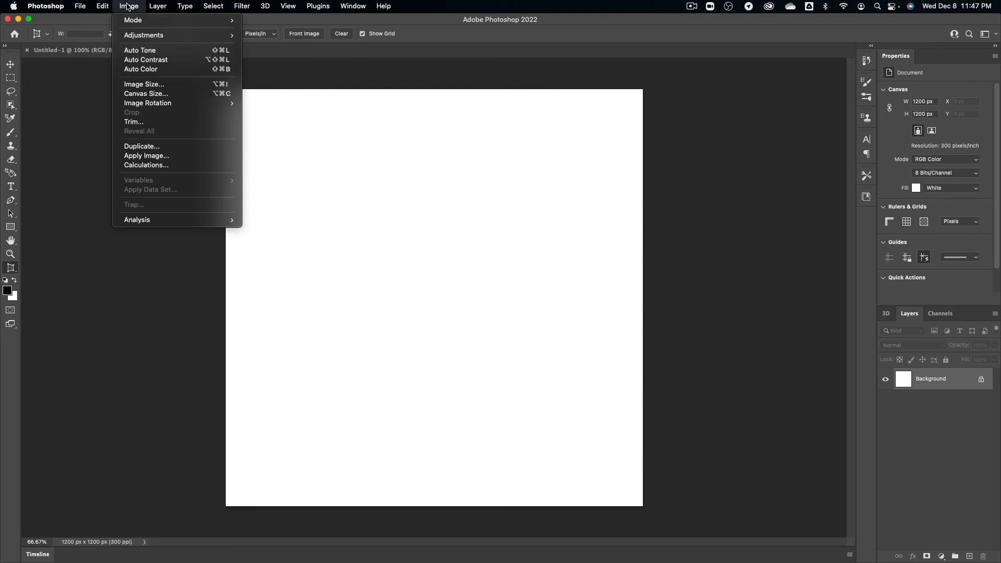
{"action": "left_click", "coordinate": [149, 86]}
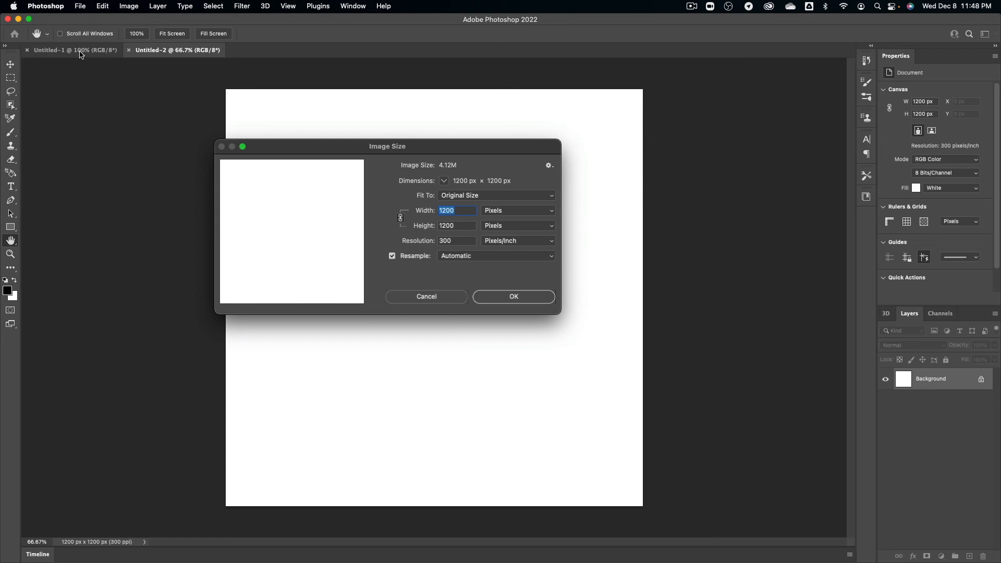
{"action": "left_click", "coordinate": [395, 298]}
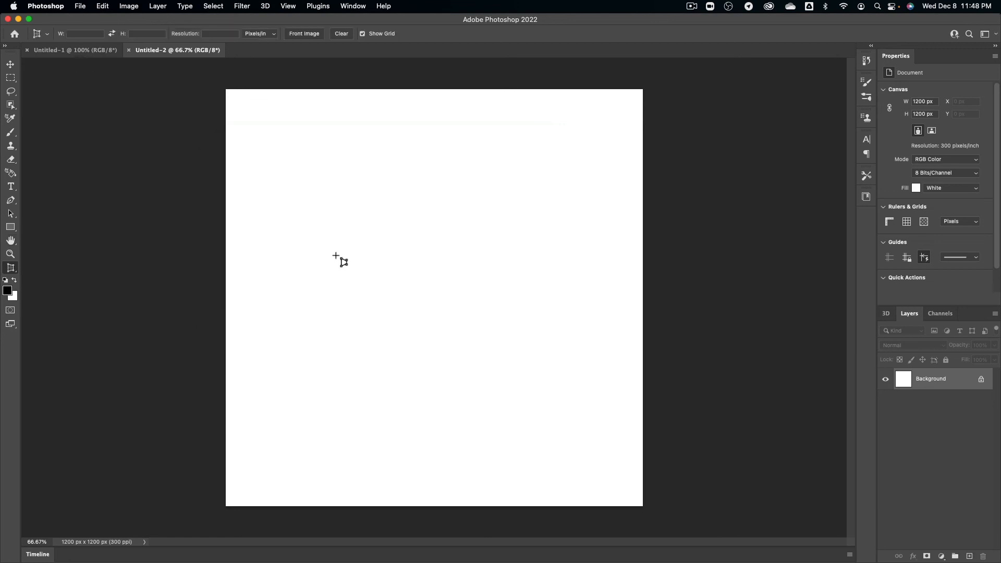
{"action": "left_click", "coordinate": [88, 51]}
{"action": "left_click", "coordinate": [141, 4]}
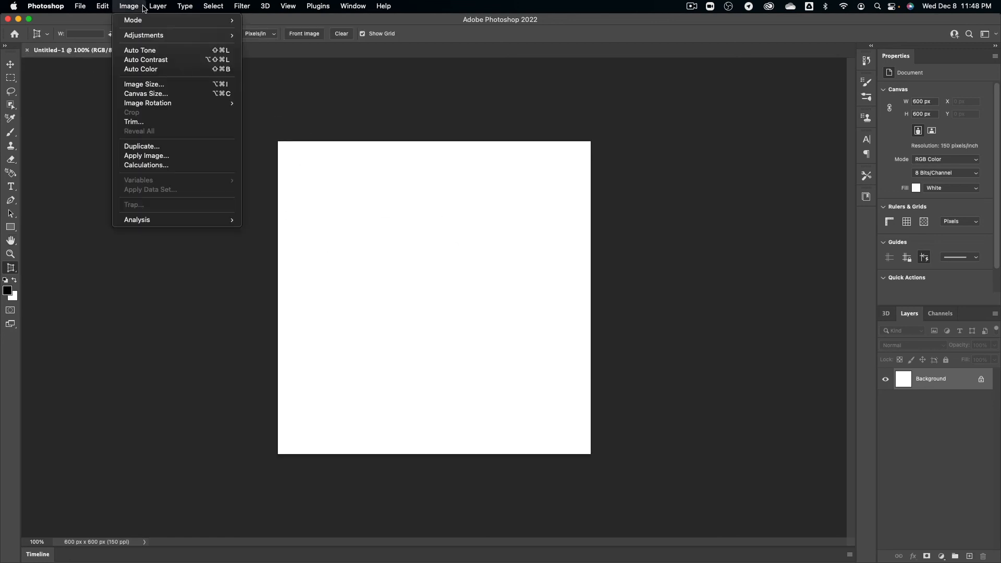
{"action": "mouse_move", "coordinate": [143, 3]}
{"action": "left_click", "coordinate": [142, 83]}
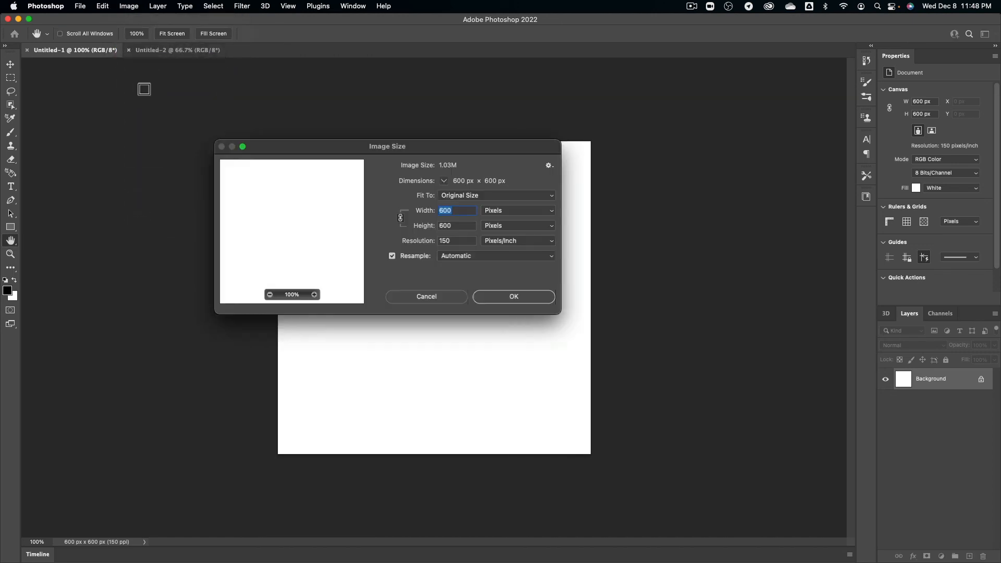
{"action": "left_click", "coordinate": [427, 296]}
{"action": "key", "text": "c"}
Switch to Fusion 360 and capture an image of the top view with a custom width of 1500 pixels and a transparent background.
{"action": "key", "text": "super+Tab"}
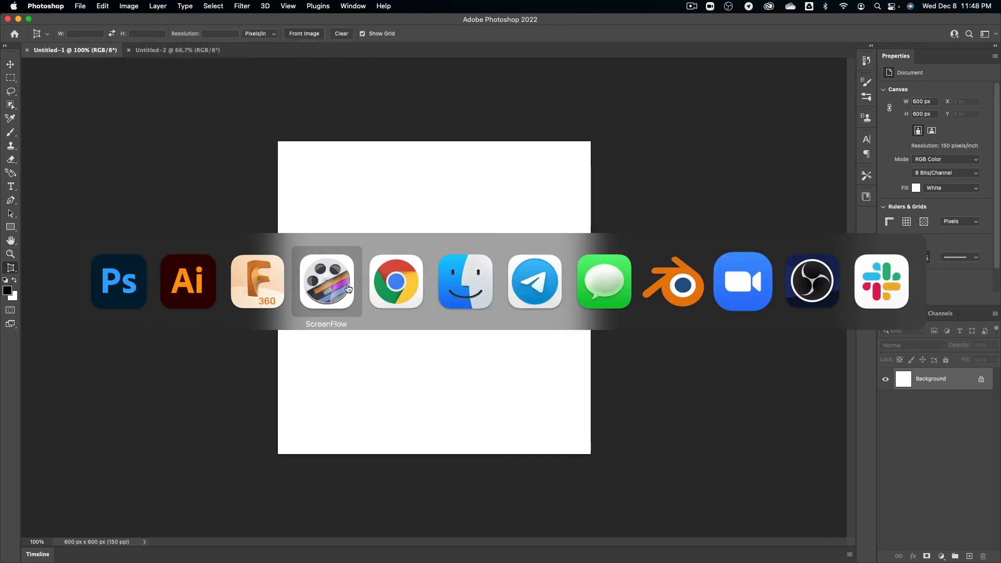
{"action": "left_click", "coordinate": [263, 281]}
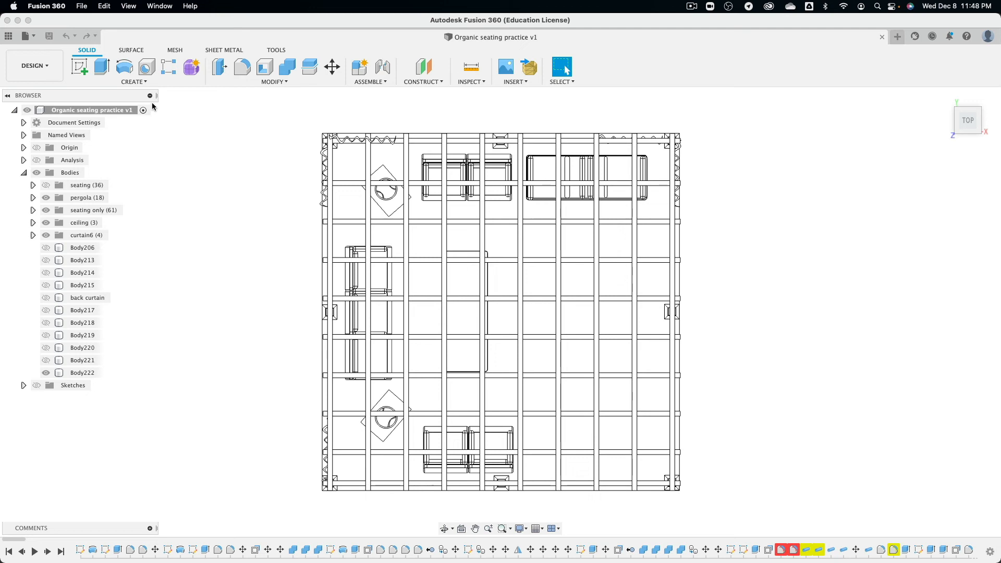
{"action": "left_click", "coordinate": [81, 6]}
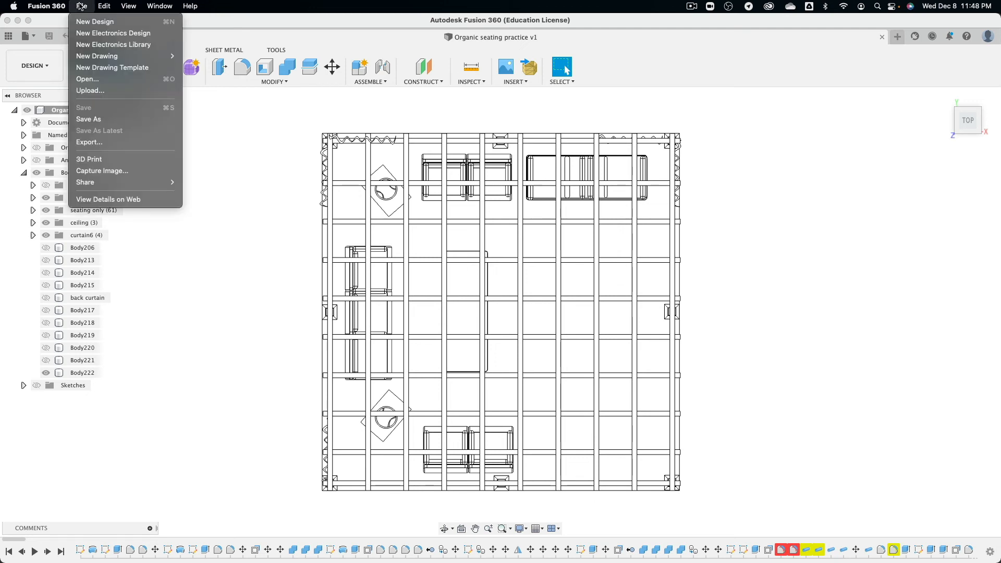
{"action": "left_click", "coordinate": [92, 172]}
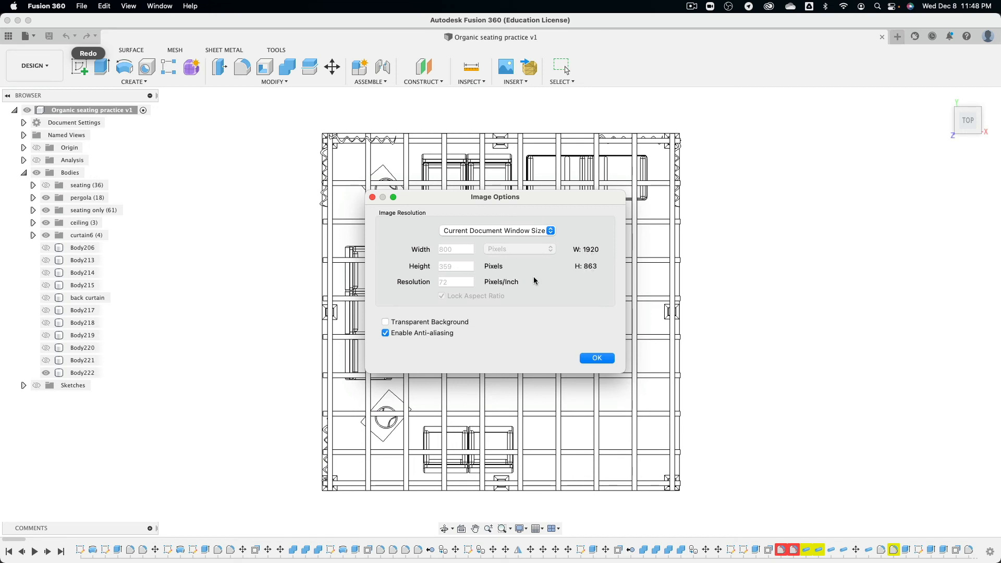
{"action": "left_click", "coordinate": [474, 232]}
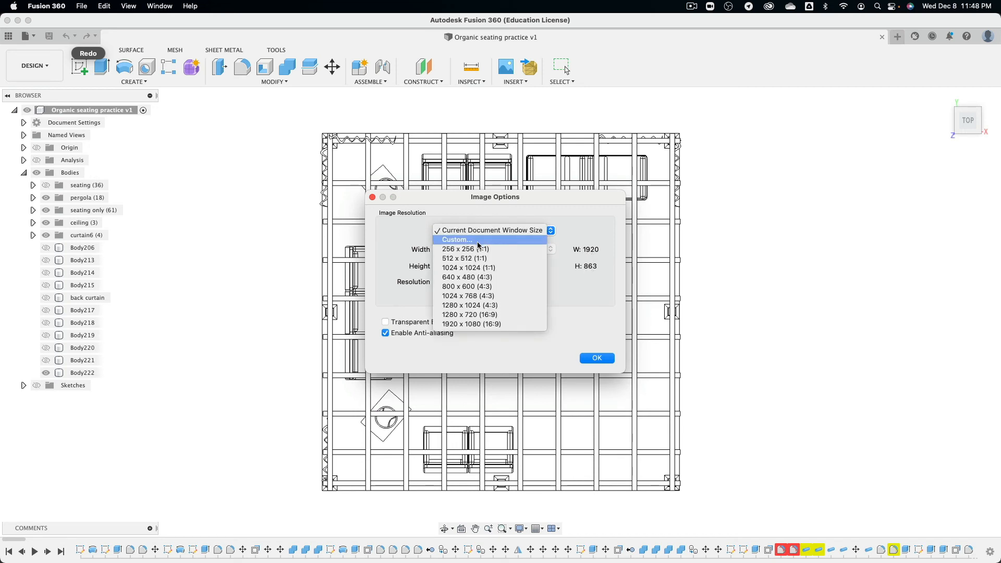
{"action": "left_click", "coordinate": [478, 239]}
{"action": "left_click_drag", "start_coordinate": [457, 249], "coordinate": [434, 247]}
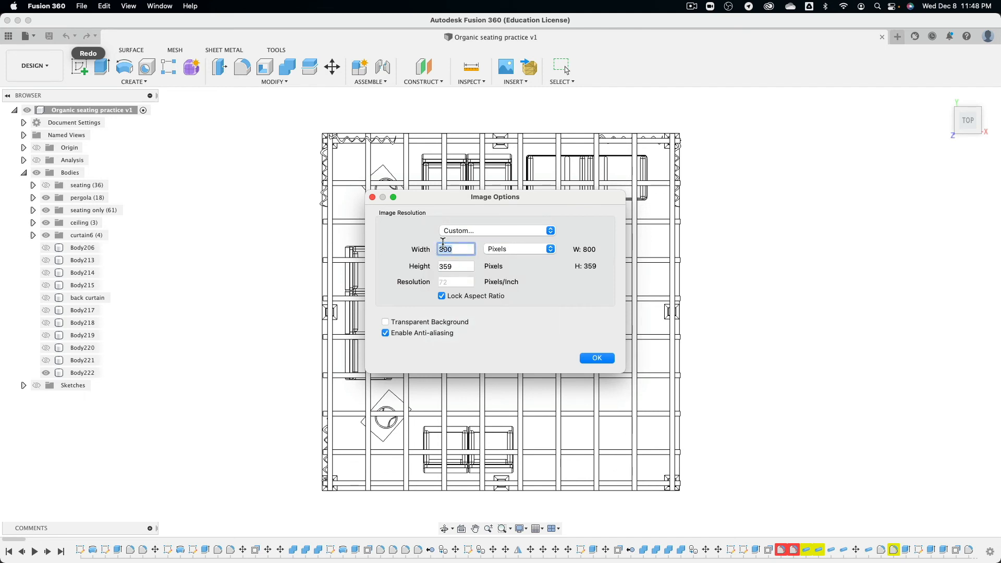
{"action": "type", "text": "15"}
{"action": "left_click", "coordinate": [385, 323]}
{"action": "left_click", "coordinate": [603, 357]}
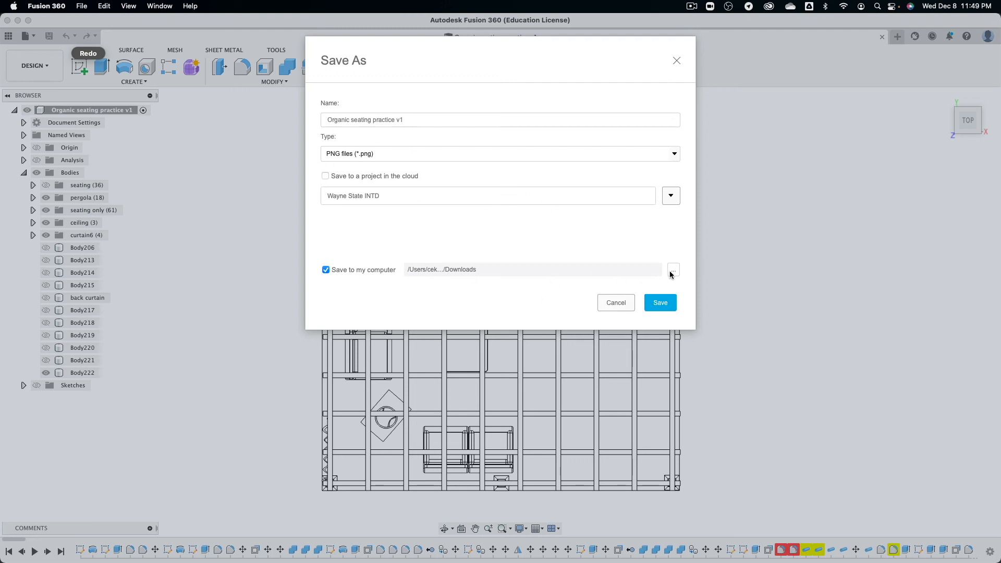
Save the captured image to the computer's Downloads folder as a PNG named "top view".
{"action": "left_click_drag", "start_coordinate": [432, 120], "coordinate": [310, 119]}
{"action": "type", "text": "top view"}
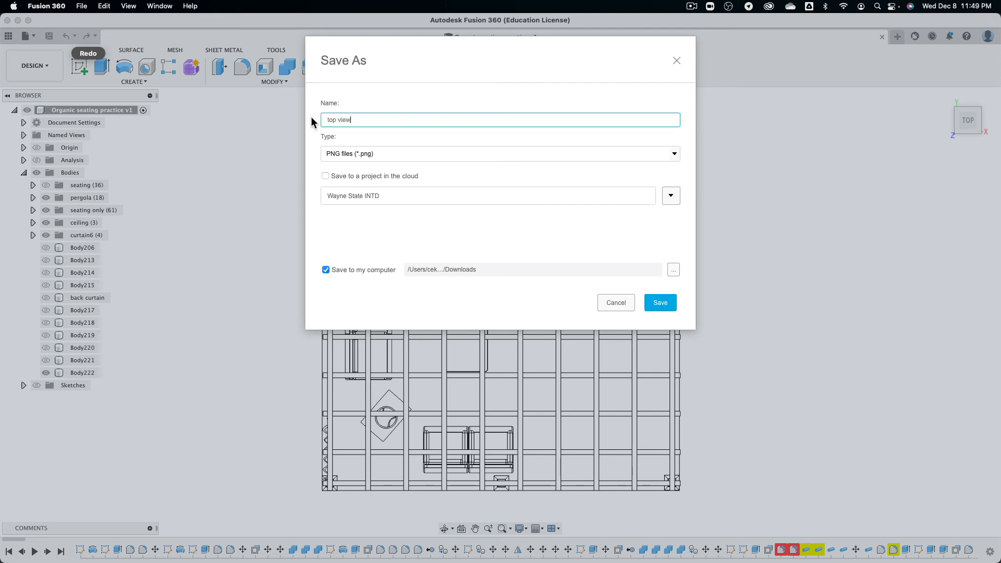
{"action": "left_click", "coordinate": [659, 302]}
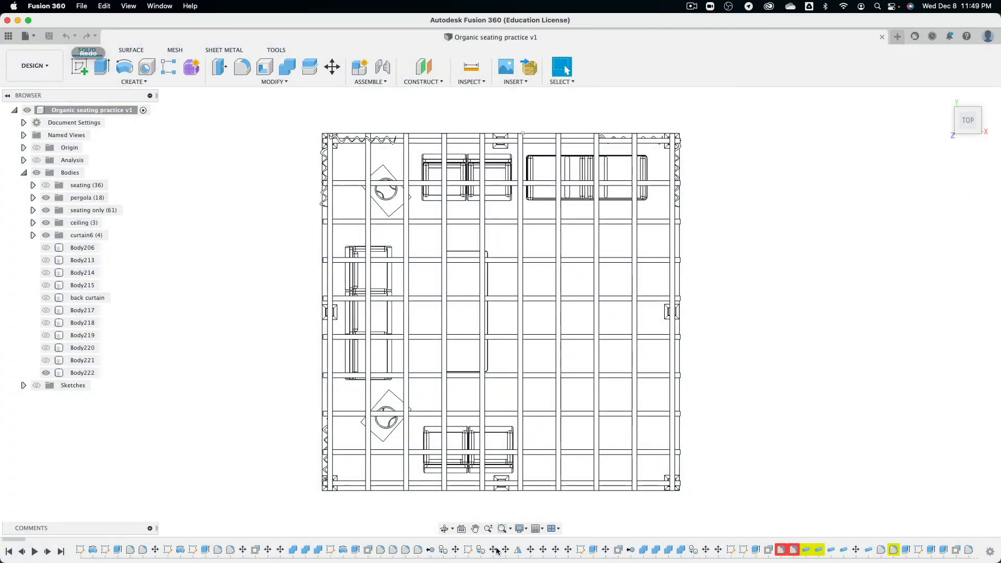
Open the Downloads folder in Finder and preview top view.png.
{"action": "mouse_move", "coordinate": [488, 545]}
{"action": "left_click", "coordinate": [923, 540]}
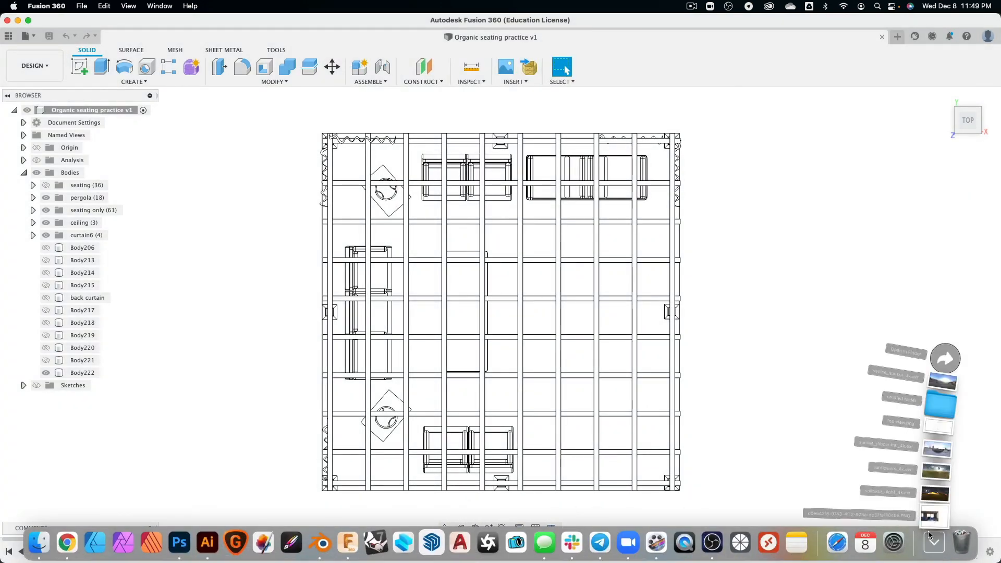
{"action": "left_click", "coordinate": [958, 270]}
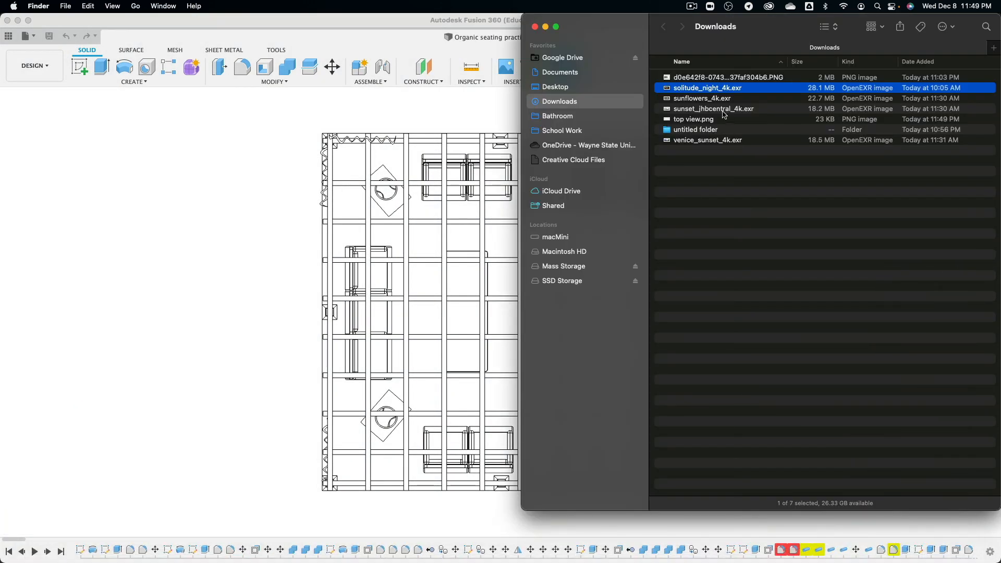
{"action": "left_click", "coordinate": [709, 120]}
{"action": "key", "text": "space"}
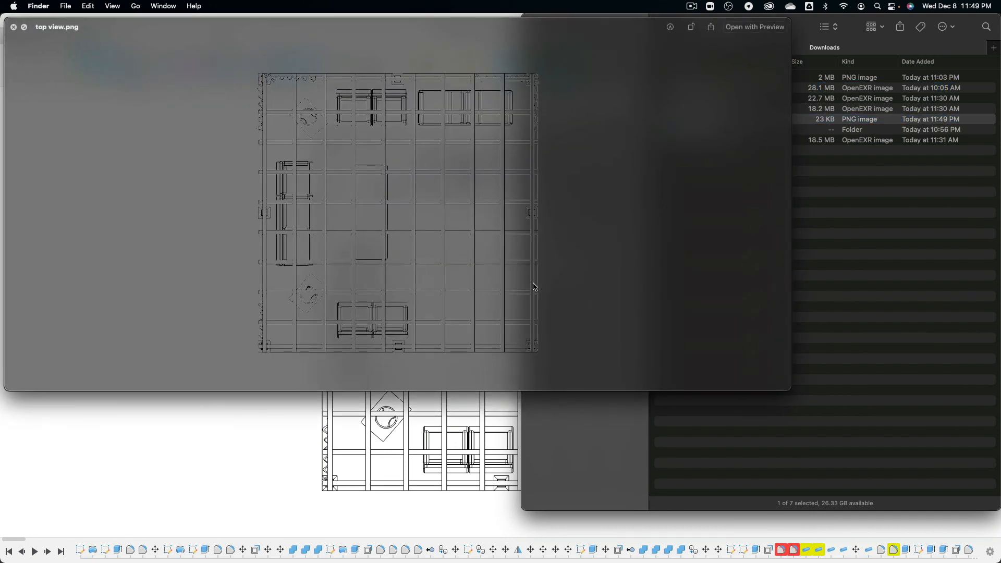
{"action": "key", "text": "space"}
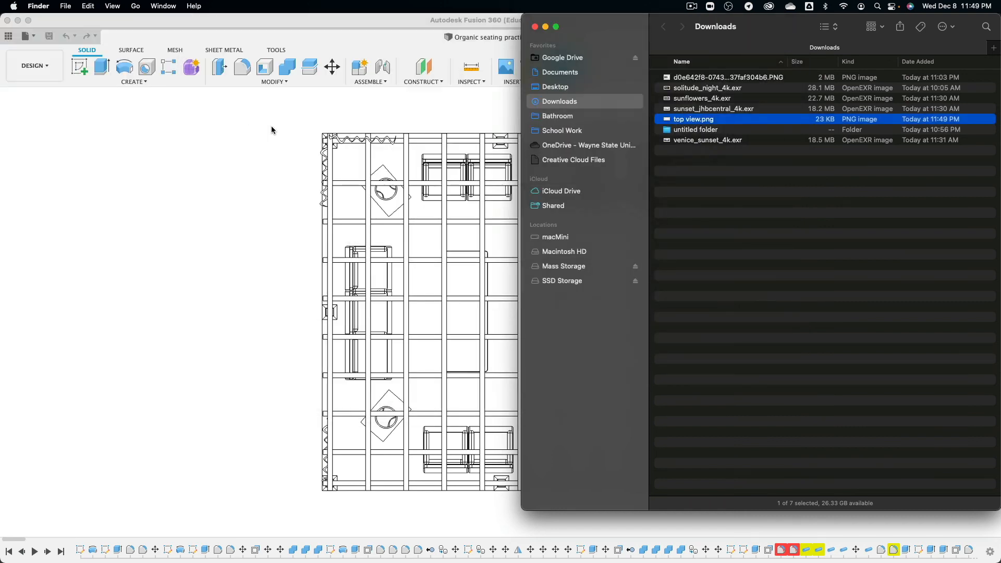
Return to Fusion 360 and capture the top view again with a custom height of 1500 pixels.
{"action": "key", "text": "super+Tab"}
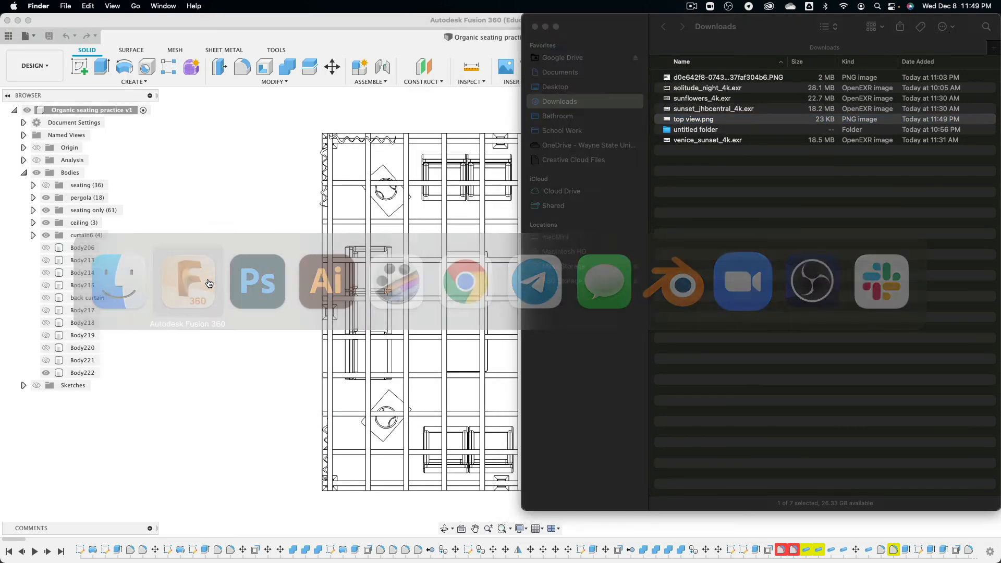
{"action": "left_click", "coordinate": [82, 5]}
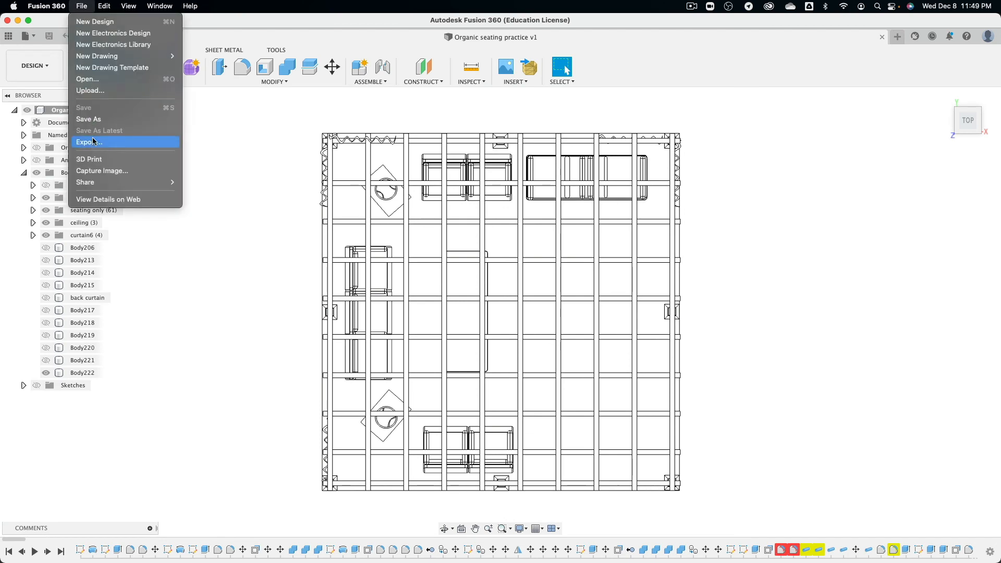
{"action": "left_click", "coordinate": [115, 173]}
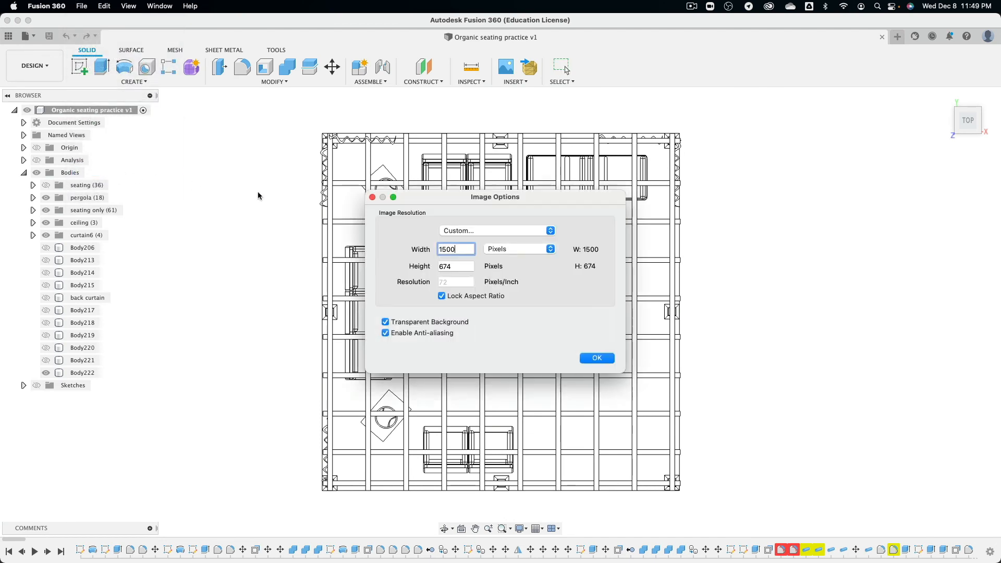
{"action": "left_click", "coordinate": [517, 229]}
{"action": "left_click", "coordinate": [517, 229]}
{"action": "left_click", "coordinate": [461, 266]}
{"action": "type", "text": "1"}
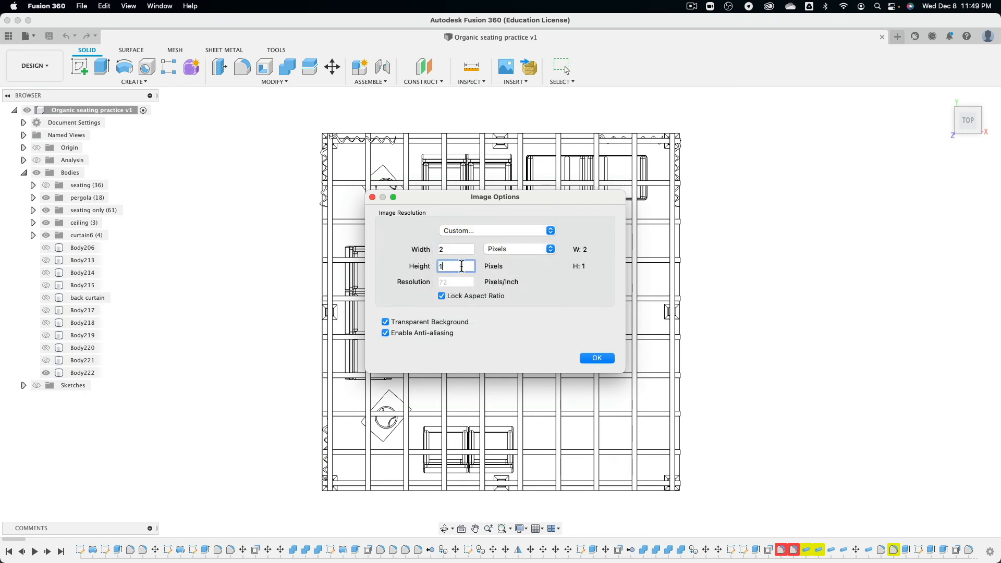
{"action": "type", "text": "500"}
{"action": "left_click", "coordinate": [596, 358]}
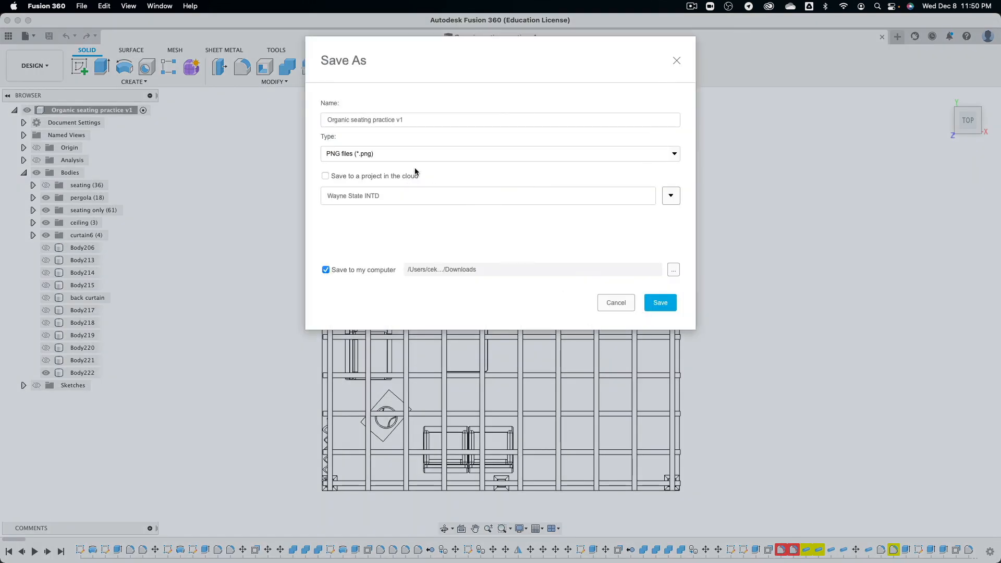
Save the second capture to Downloads as a PNG named "top view 2".
{"action": "left_click", "coordinate": [415, 120]}
{"action": "triple_click", "coordinate": [415, 120]}
{"action": "type", "text": "top view 2"}
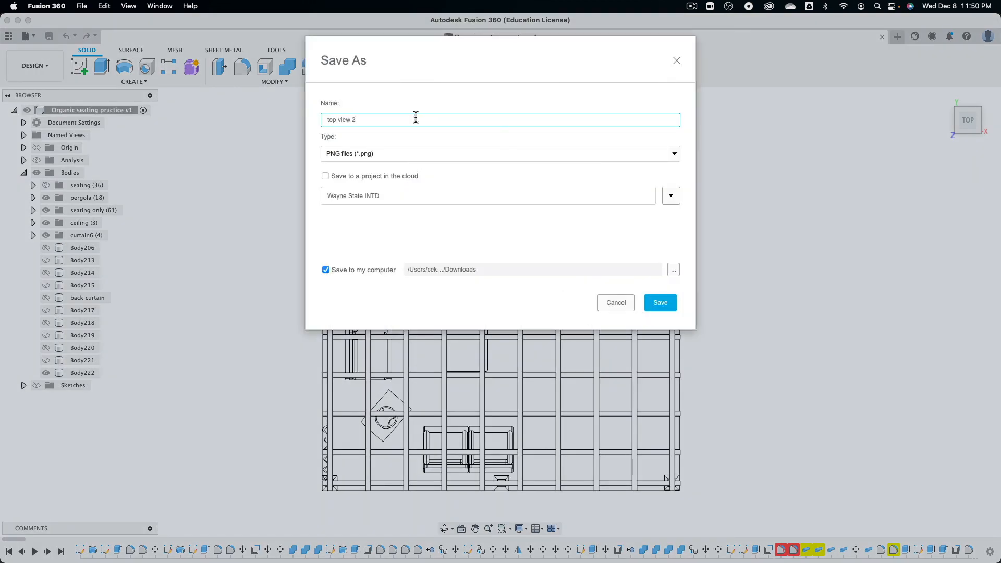
{"action": "key", "text": "Return"}
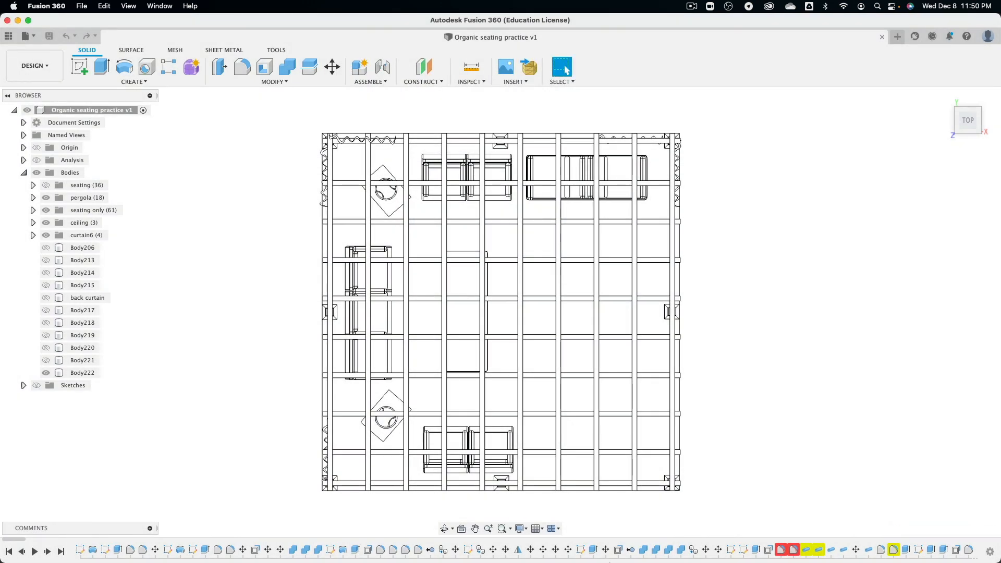
Open Downloads in Finder and compare the previews of top view 2.png and top view.png.
{"action": "mouse_move", "coordinate": [608, 562]}
{"action": "left_click", "coordinate": [933, 542]}
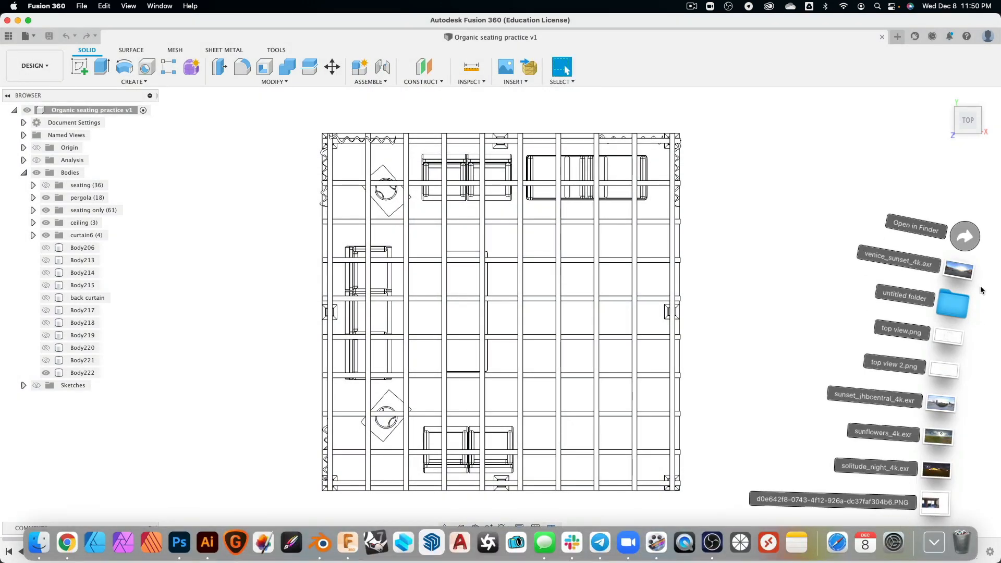
{"action": "left_click", "coordinate": [965, 236]}
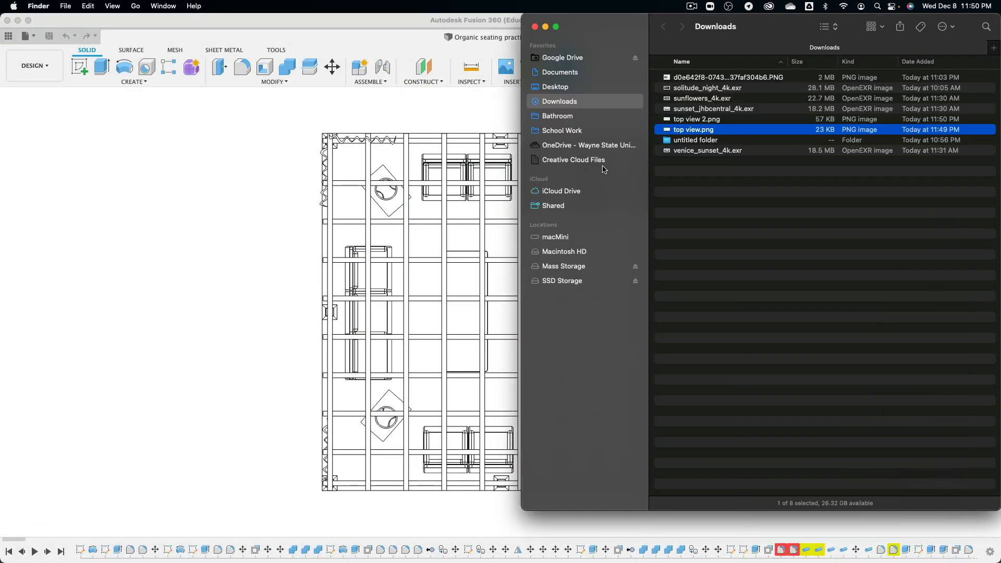
{"action": "left_click", "coordinate": [707, 122]}
{"action": "key", "text": "space"}
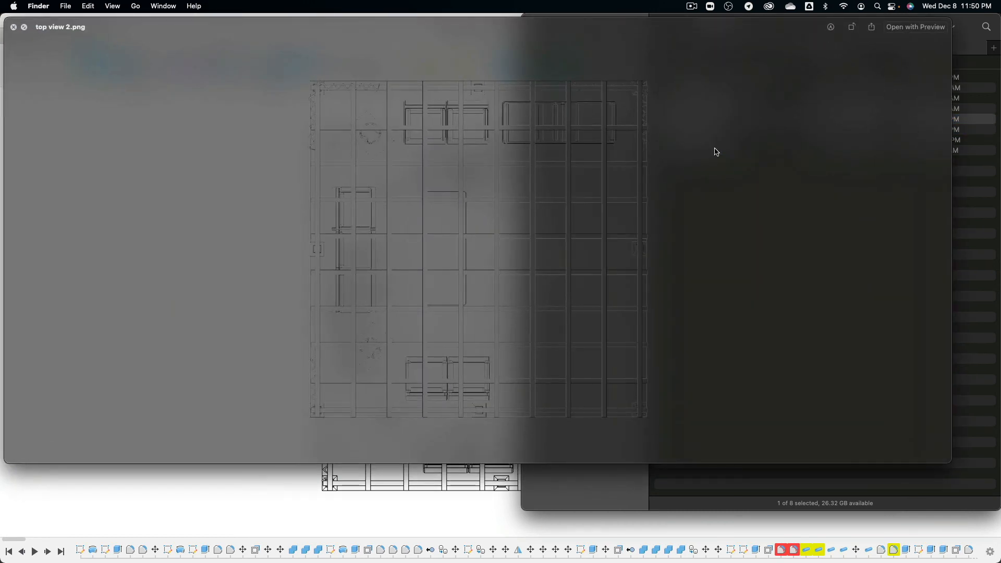
{"action": "key", "text": "Down"}
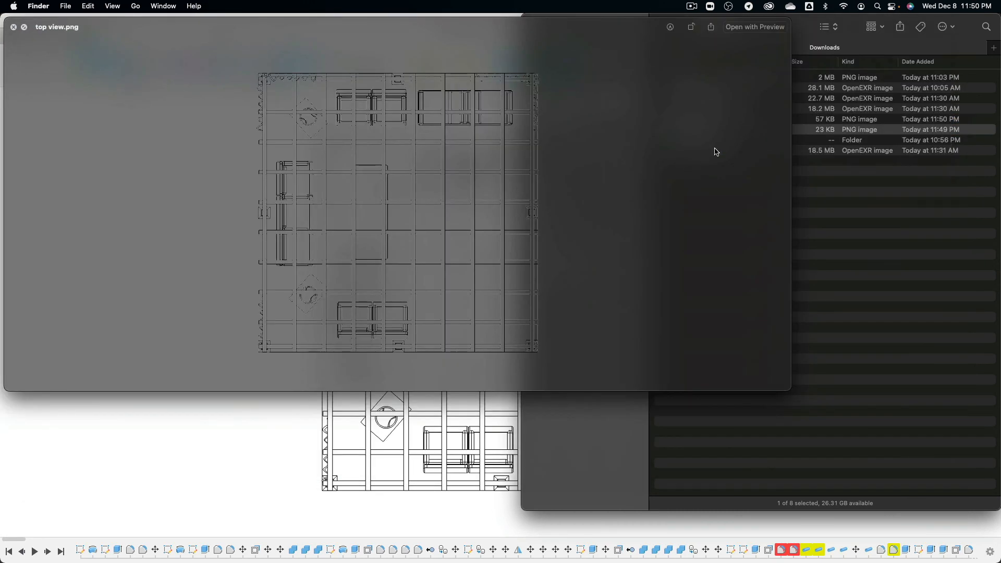
Compare the previews of top view.png and top view 2.png once more, ending with the preview closed.
{"action": "key", "text": "Up"}
{"action": "key", "text": "Down"}
{"action": "key", "text": "Up"}
{"action": "key", "text": "Down"}
{"action": "key", "text": "space"}
{"action": "key", "text": "Up"}
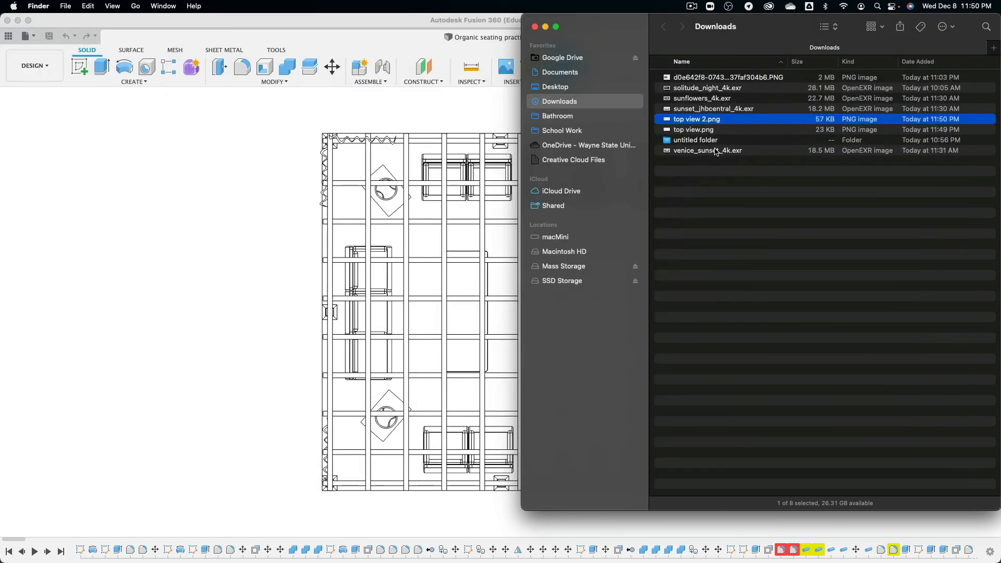
Return to Fusion 360 and capture the top view with the aspect ratio unlocked at 1500 by 1500 pixels.
{"action": "left_click", "coordinate": [230, 146]}
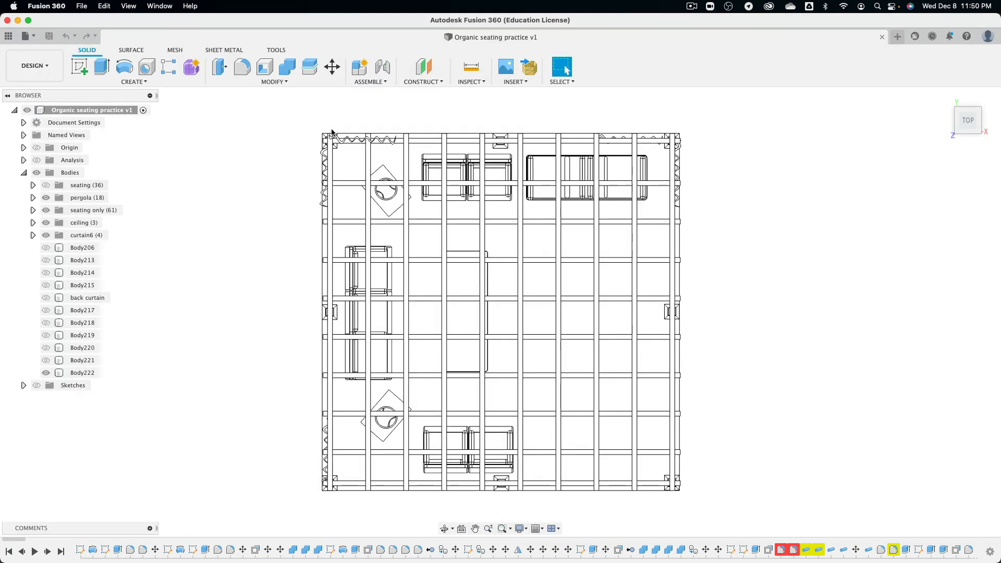
{"action": "left_click", "coordinate": [84, 5]}
{"action": "left_click", "coordinate": [104, 171]}
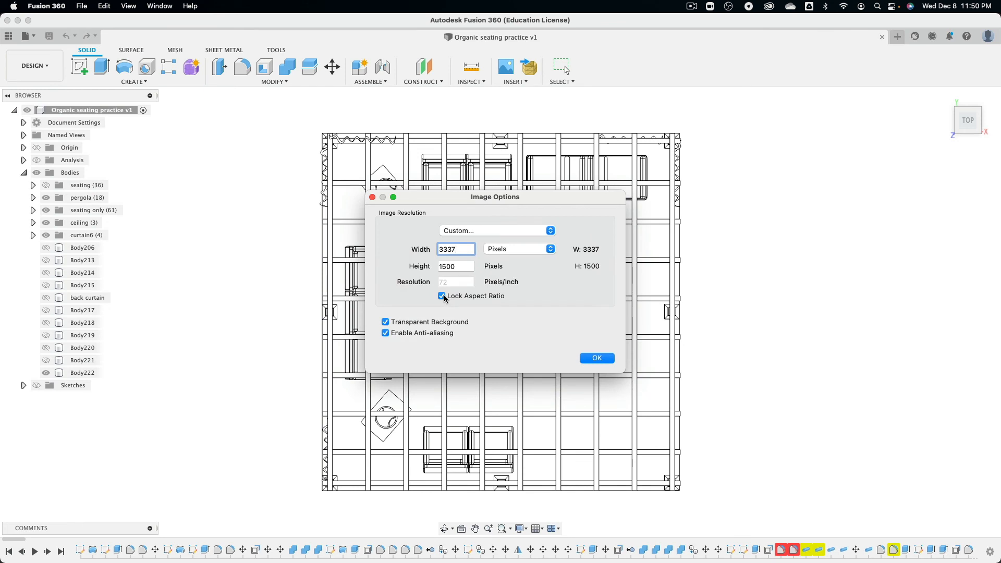
{"action": "left_click", "coordinate": [443, 296]}
{"action": "double_click", "coordinate": [443, 250]}
{"action": "type", "text": "1500"}
{"action": "key", "text": "Return"}
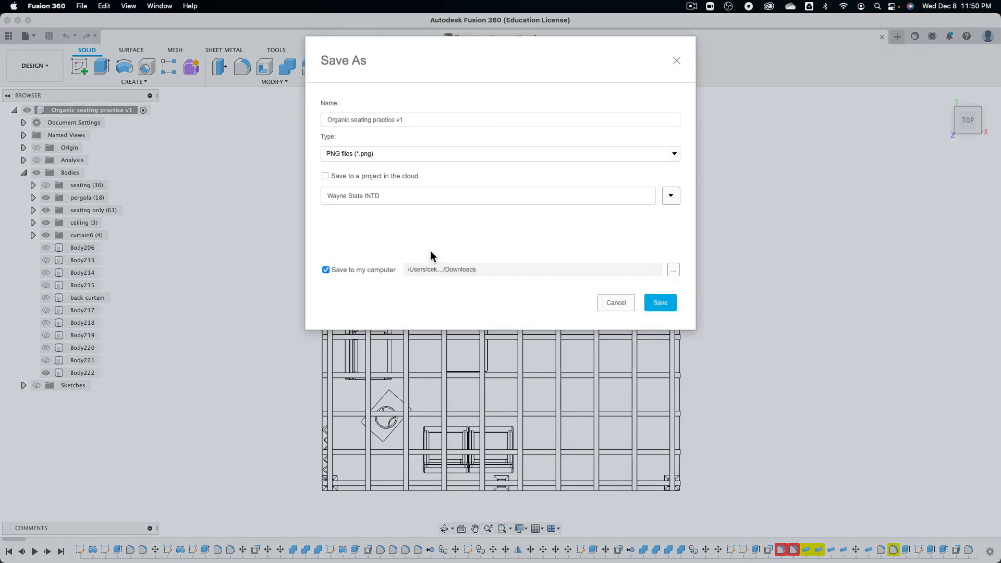
Save the square capture to Downloads as a PNG named "top view 3".
{"action": "left_click", "coordinate": [442, 118]}
{"action": "key", "text": "super+a"}
{"action": "type", "text": "top"}
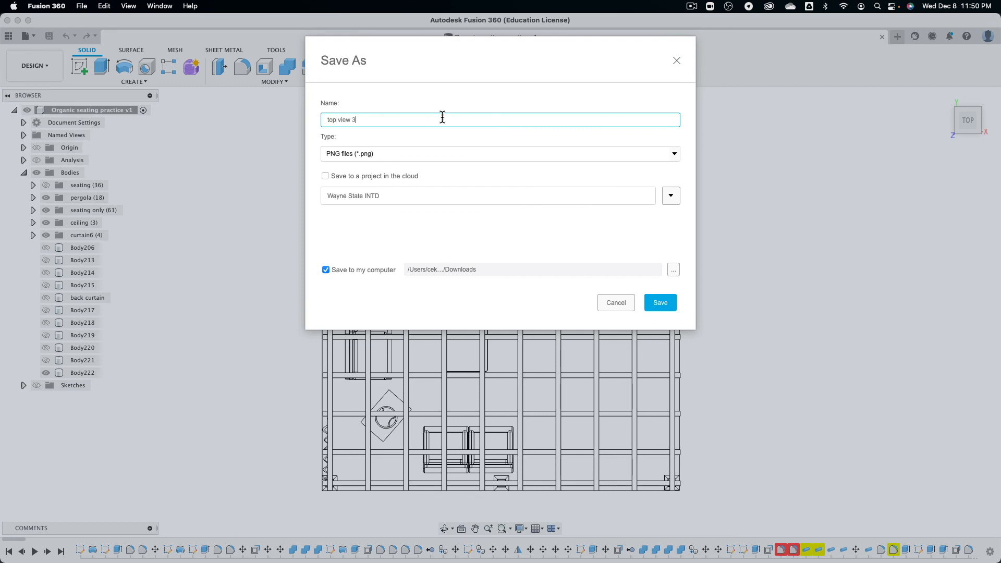
{"action": "key", "text": "Return"}
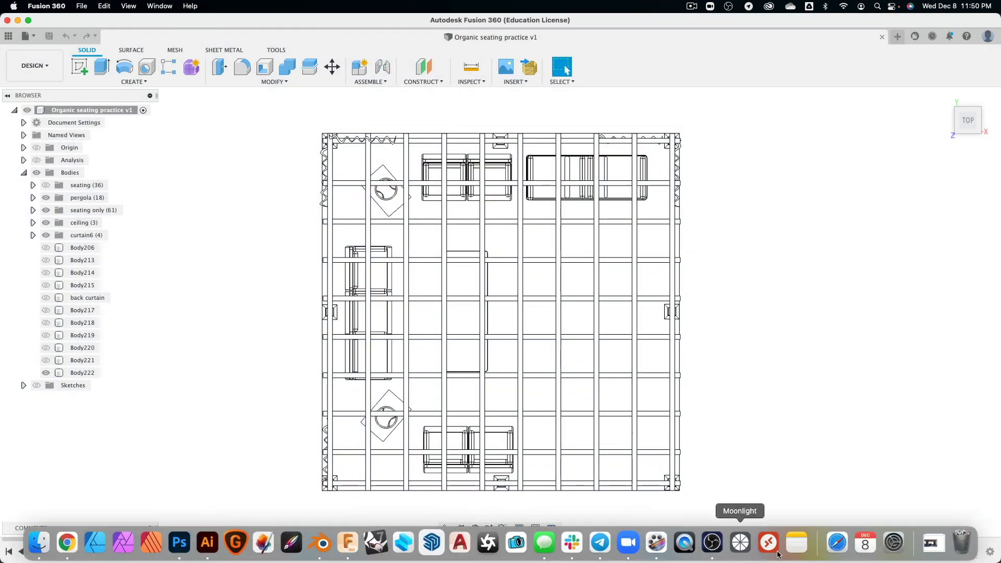
Open the Downloads folder in Finder and preview top view 3.png.
{"action": "left_click", "coordinate": [934, 543]}
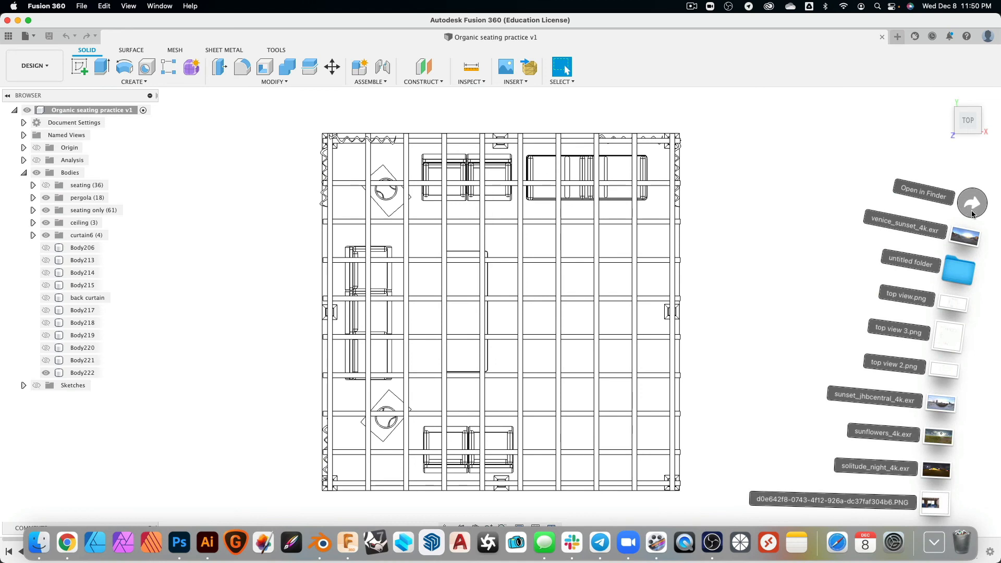
{"action": "left_click", "coordinate": [971, 206]}
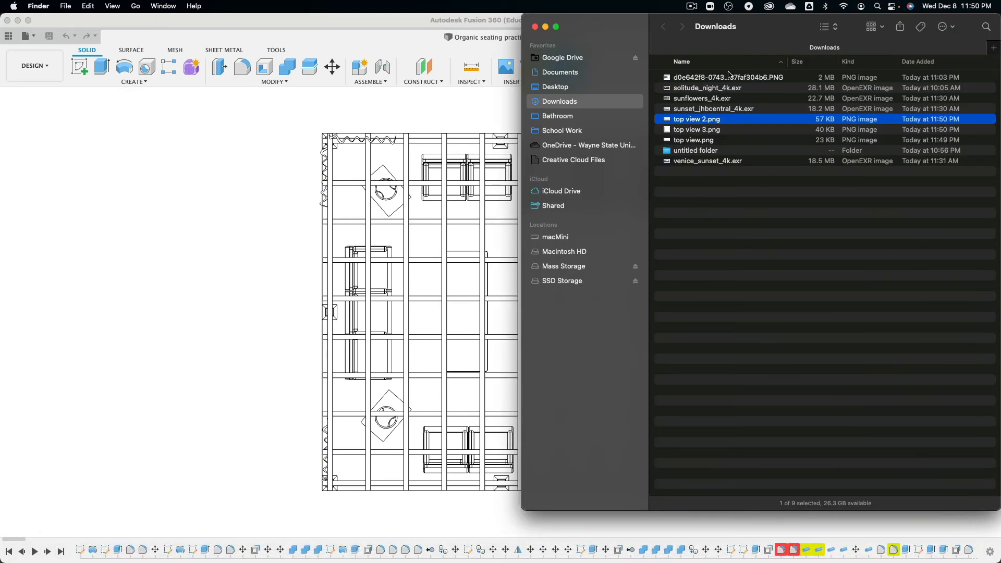
{"action": "left_click", "coordinate": [711, 130]}
{"action": "key", "text": "space"}
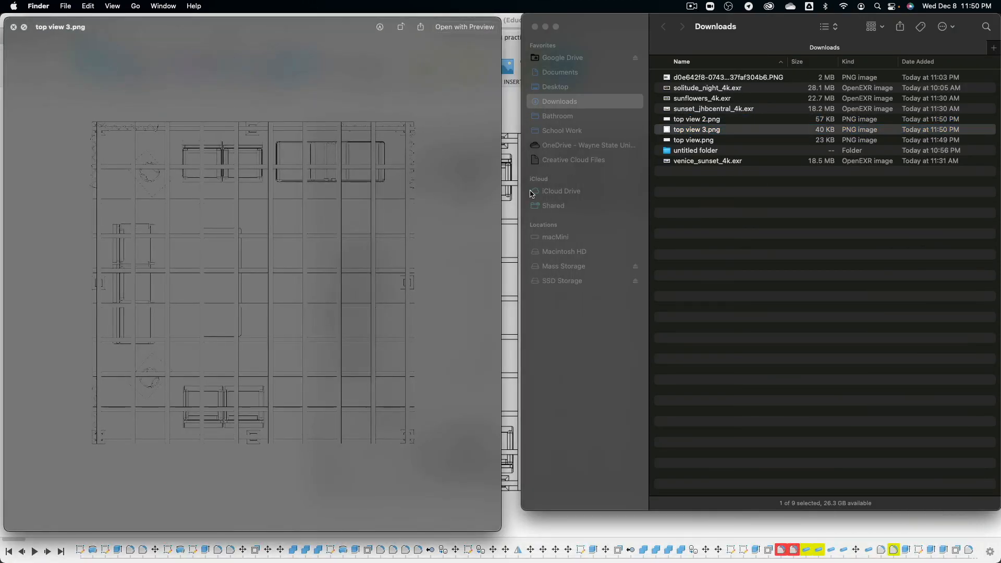
{"action": "key", "text": "space"}
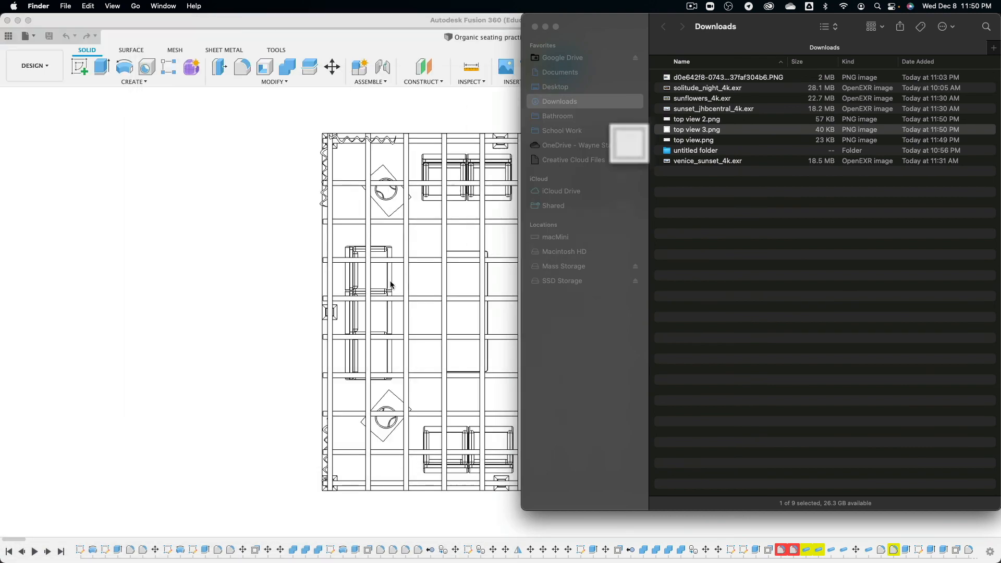
Return to Fusion 360, shift the pergola off-centre in the top view, and capture it at the custom 1500 by 1500 pixel size.
{"action": "left_click", "coordinate": [260, 251]}
{"action": "middle_click_drag", "start_coordinate": [687, 241], "coordinate": [485, 239]}
{"action": "left_click", "coordinate": [81, 6]}
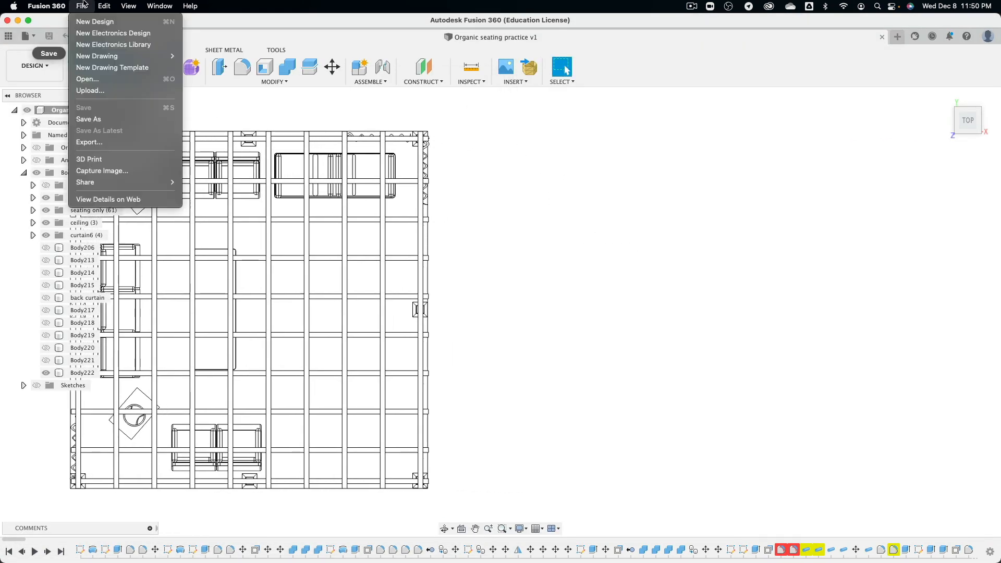
{"action": "left_click", "coordinate": [102, 170]}
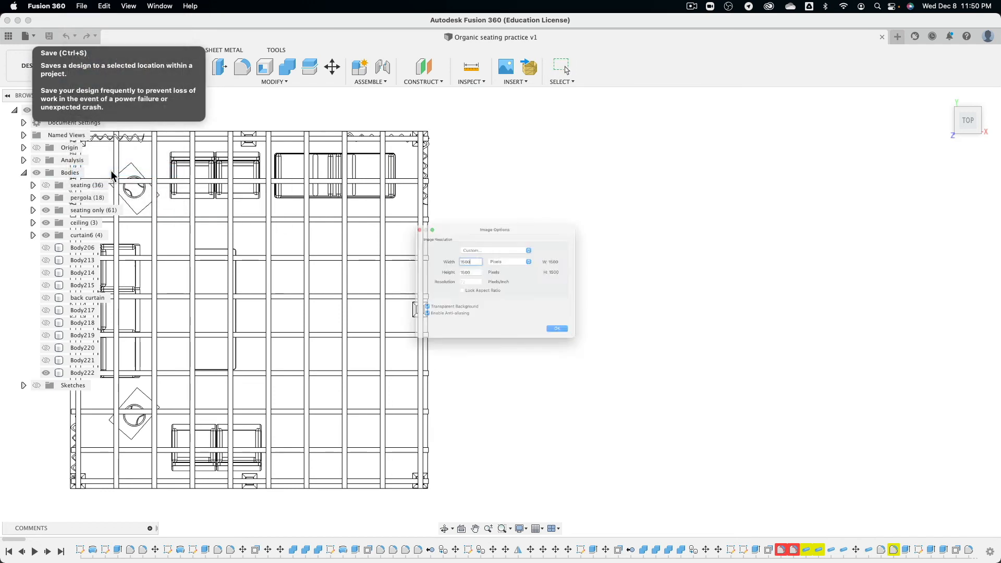
{"action": "left_click", "coordinate": [606, 356]}
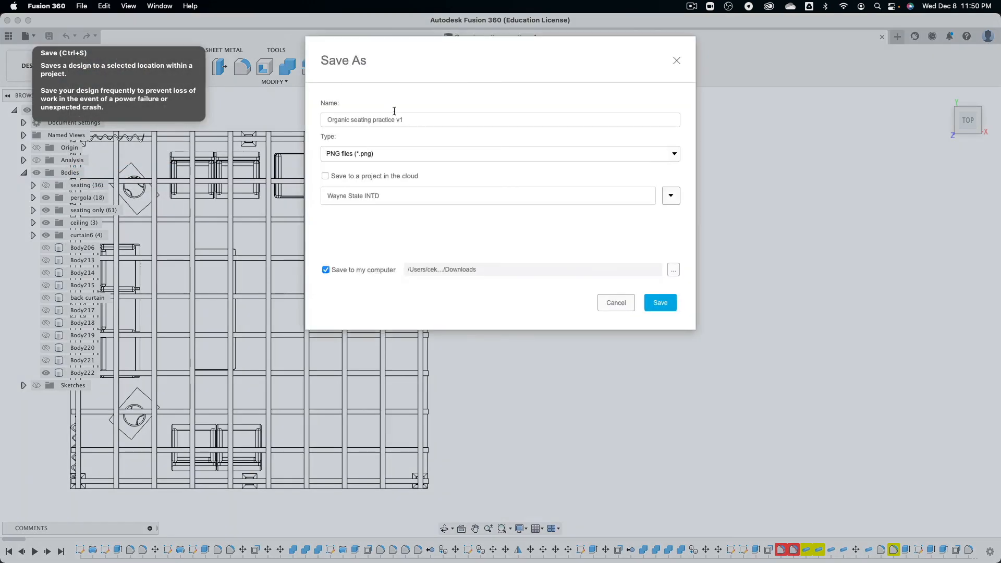
Save the off-centre capture to Downloads as a PNG named "top view 4".
{"action": "left_click", "coordinate": [438, 124]}
{"action": "key", "text": "super+a"}
{"action": "type", "text": "t"}
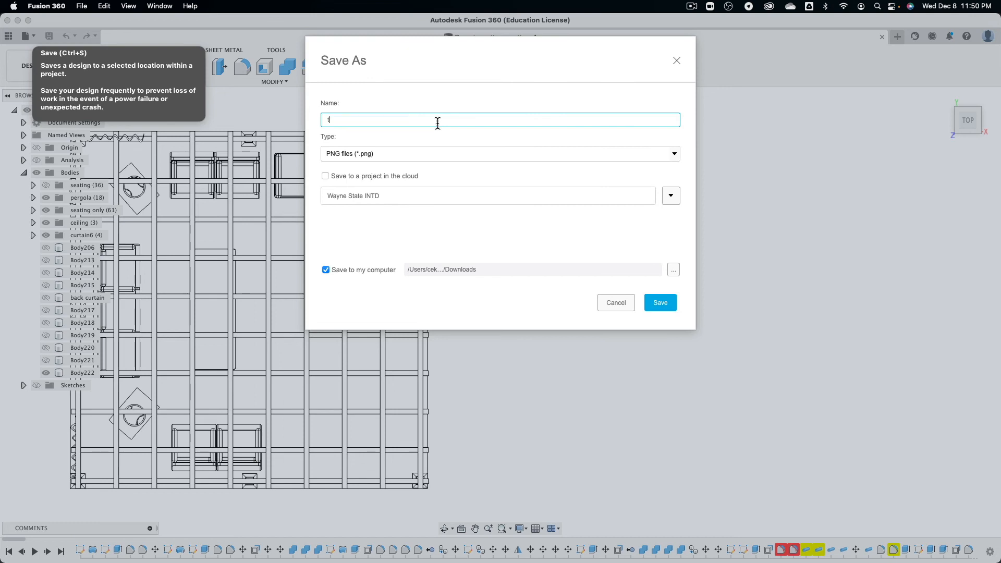
{"action": "type", "text": "op view 4"}
{"action": "key", "text": "Return"}
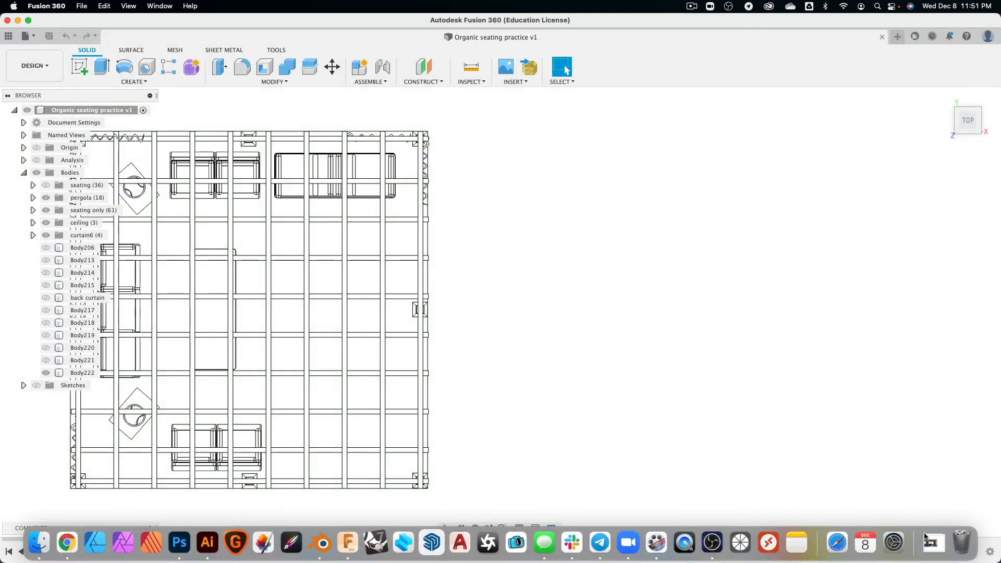
Open the Downloads folder in Finder and preview top view 4.png to check its framing.
{"action": "left_click", "coordinate": [934, 543]}
{"action": "left_click", "coordinate": [981, 174]}
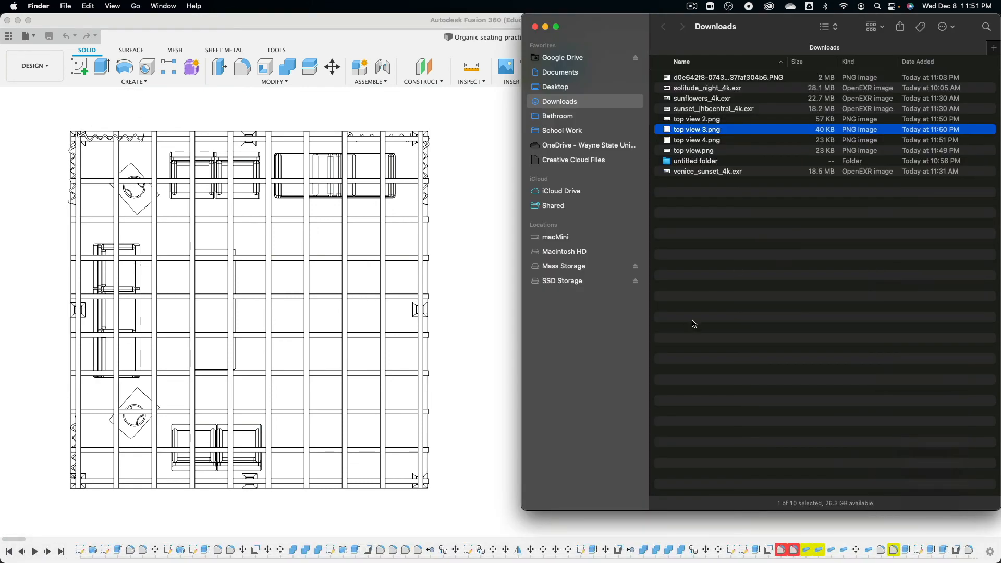
{"action": "left_click", "coordinate": [717, 142]}
{"action": "key", "text": "space"}
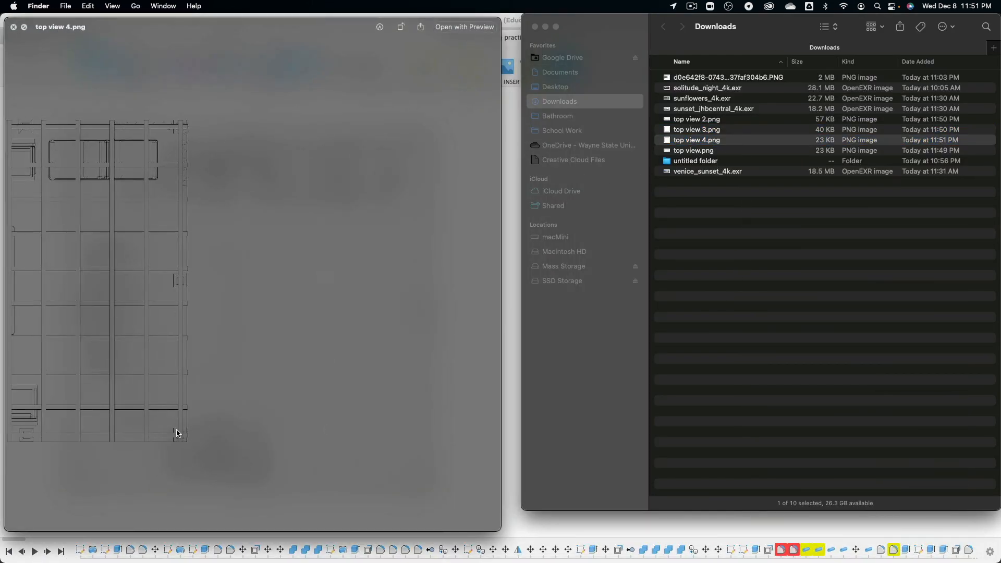
{"action": "key", "text": "space"}
Return to Fusion 360, switch to the front view, and enlarge the pergola until it fills the canvas width.
{"action": "left_click", "coordinate": [467, 208]}
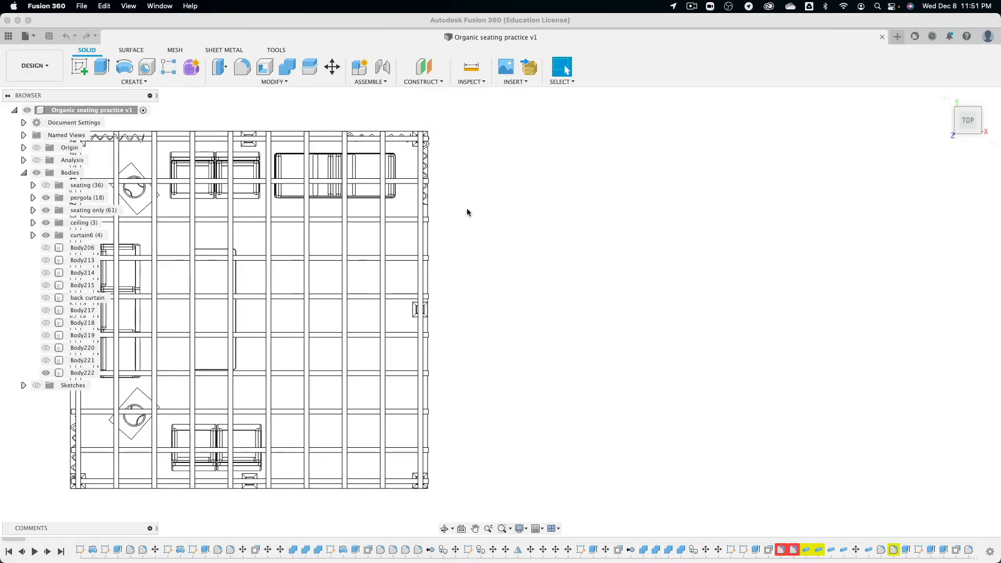
{"action": "middle_click_drag", "start_coordinate": [467, 208], "coordinate": [657, 205]}
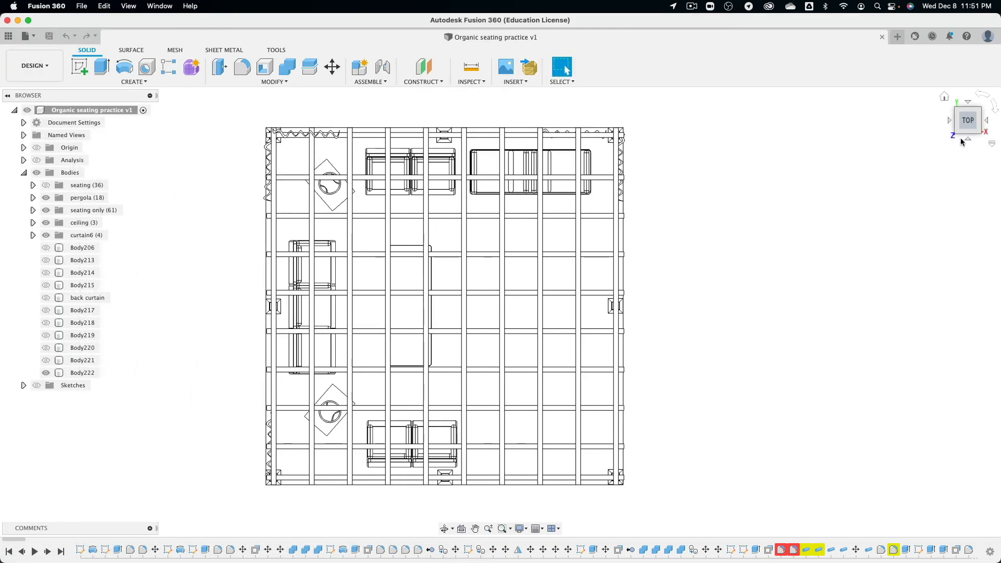
{"action": "left_click", "coordinate": [967, 141]}
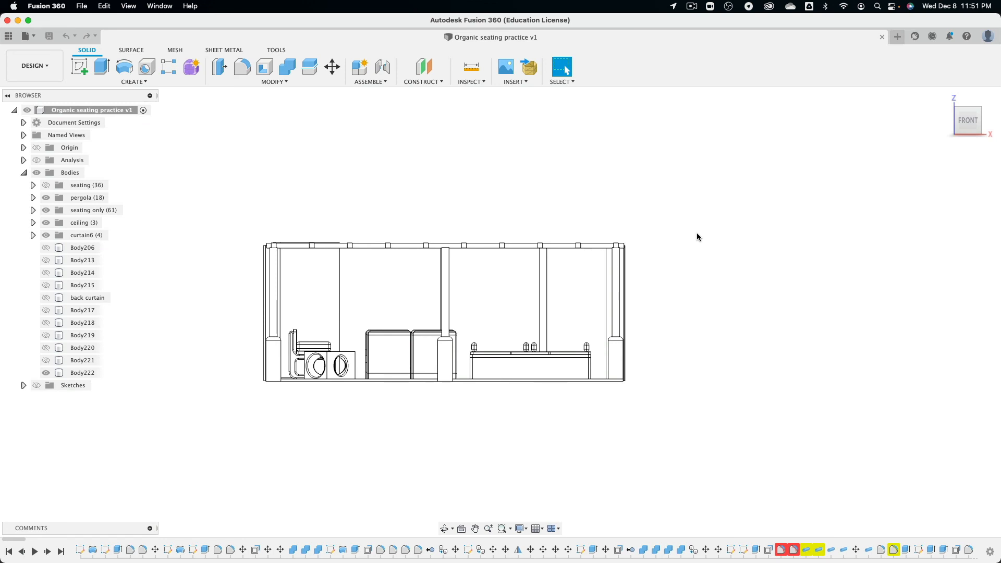
{"action": "scroll", "coordinate": [597, 268], "scroll_direction": "down", "scroll_amount": 2}
{"action": "scroll", "coordinate": [578, 258], "scroll_direction": "up", "scroll_amount": 5}
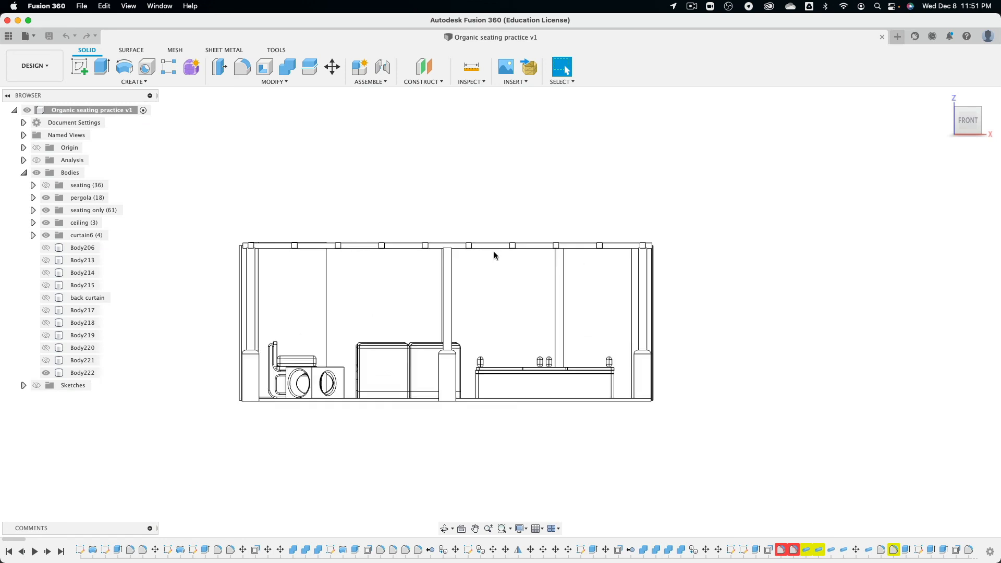
{"action": "scroll", "coordinate": [548, 227], "scroll_direction": "up", "scroll_amount": 3}
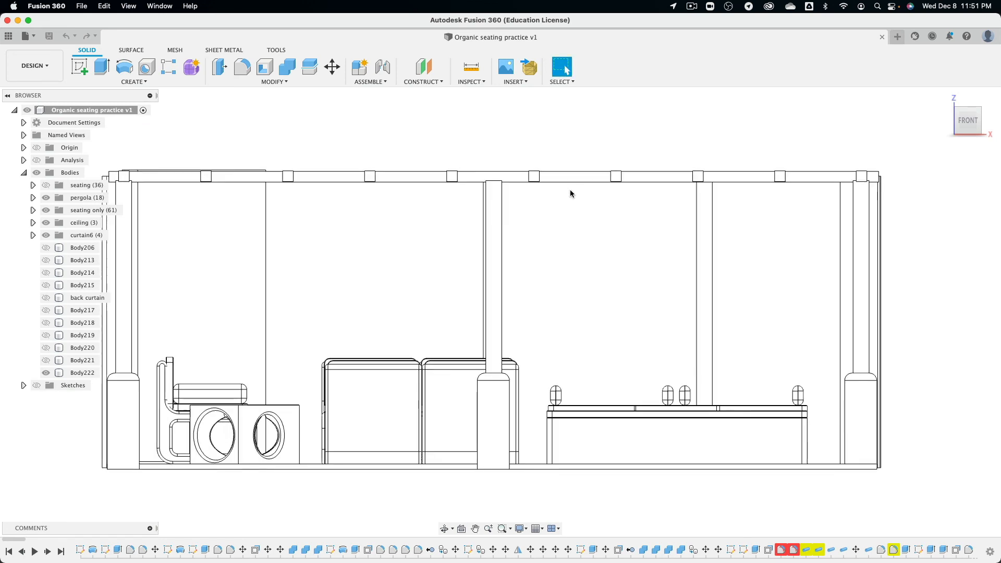
{"action": "scroll", "coordinate": [607, 177], "scroll_direction": "up", "scroll_amount": 2}
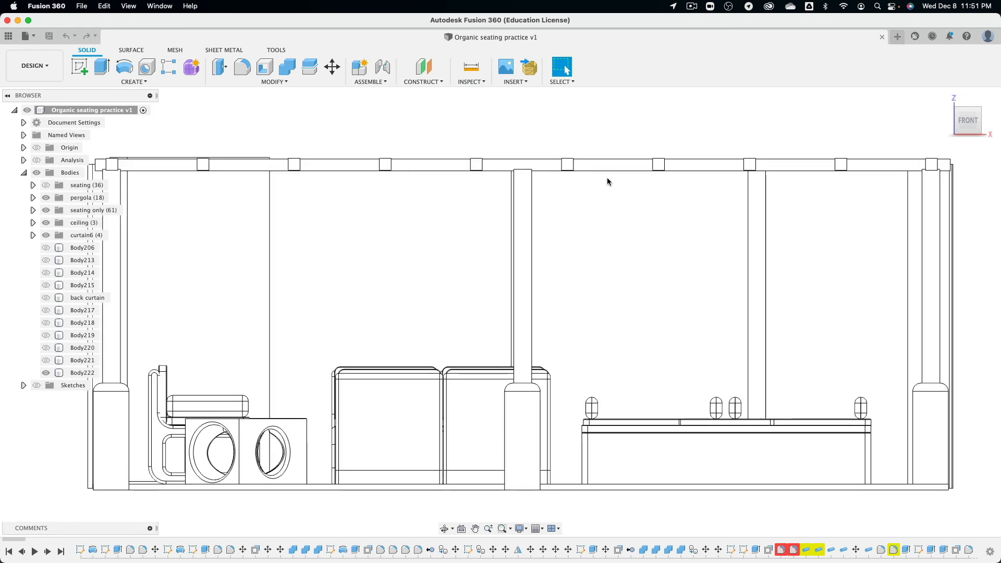
{"action": "middle_click_drag", "start_coordinate": [607, 177], "coordinate": [580, 146]}
{"action": "left_click_drag", "start_coordinate": [579, 146], "coordinate": [591, 146]}
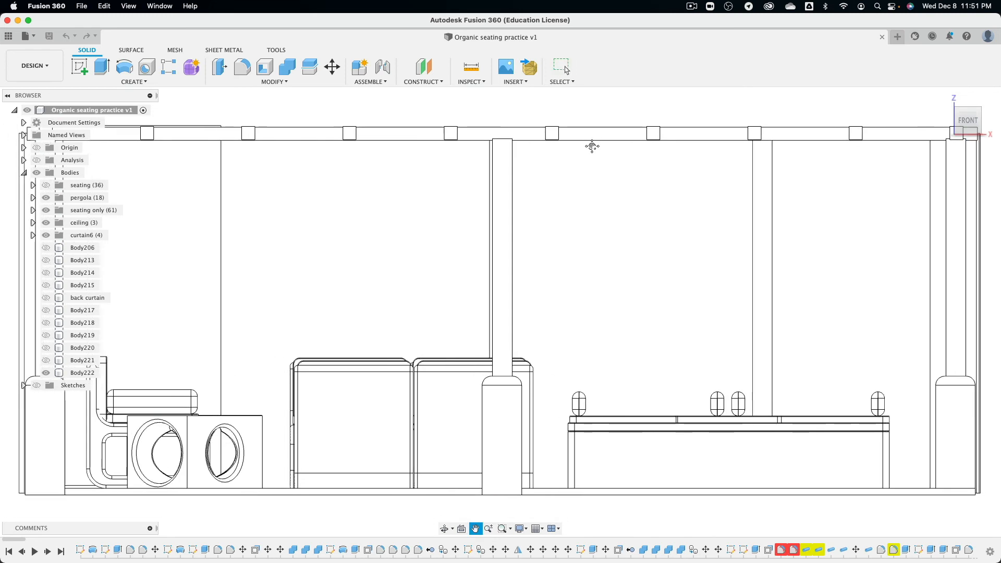
{"action": "key", "text": "Escape"}
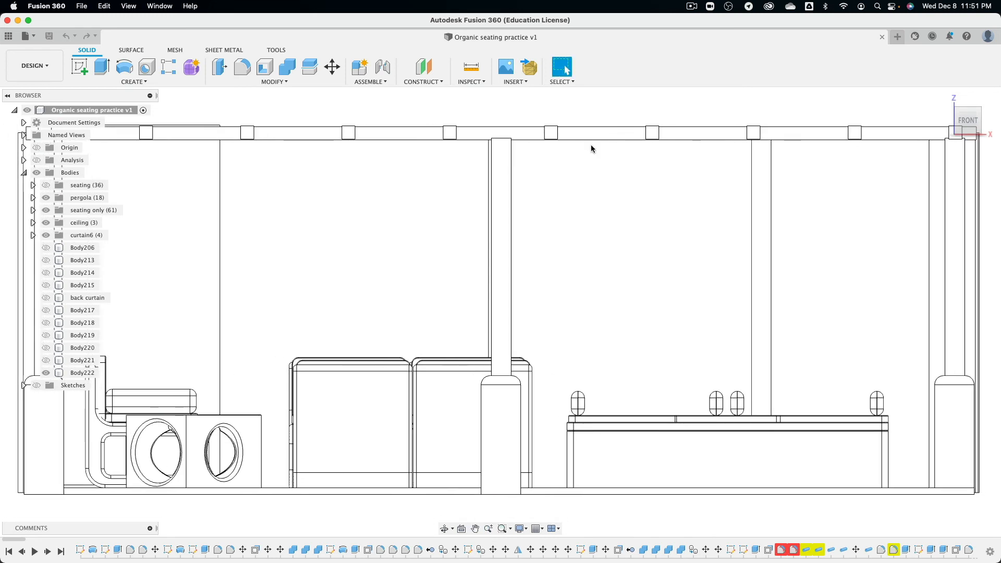
Capture the front view at a custom resolution with the aspect ratio locked and the height set to 1500 pixels.
{"action": "left_click", "coordinate": [84, 4]}
{"action": "left_click", "coordinate": [107, 170]}
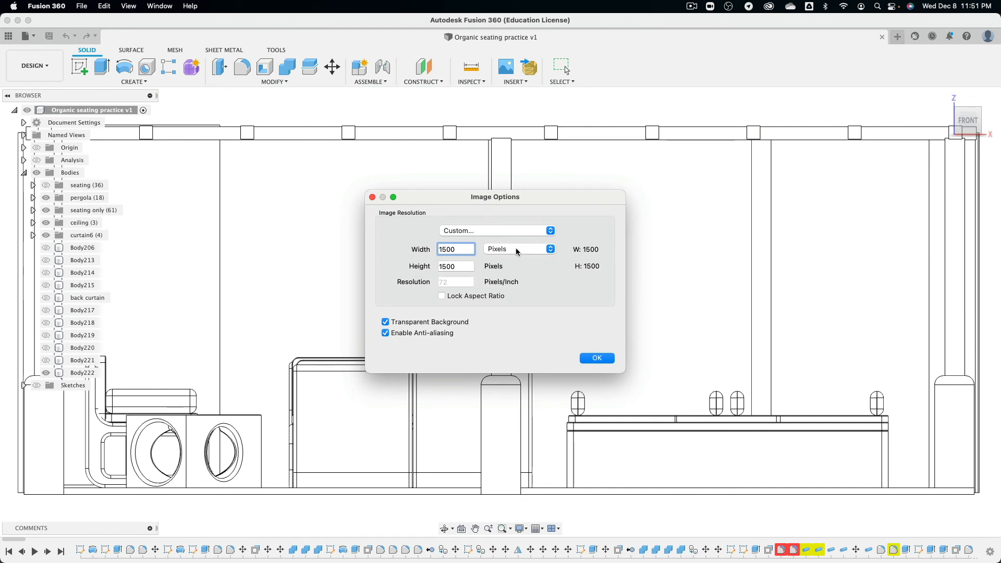
{"action": "left_click", "coordinate": [479, 232]}
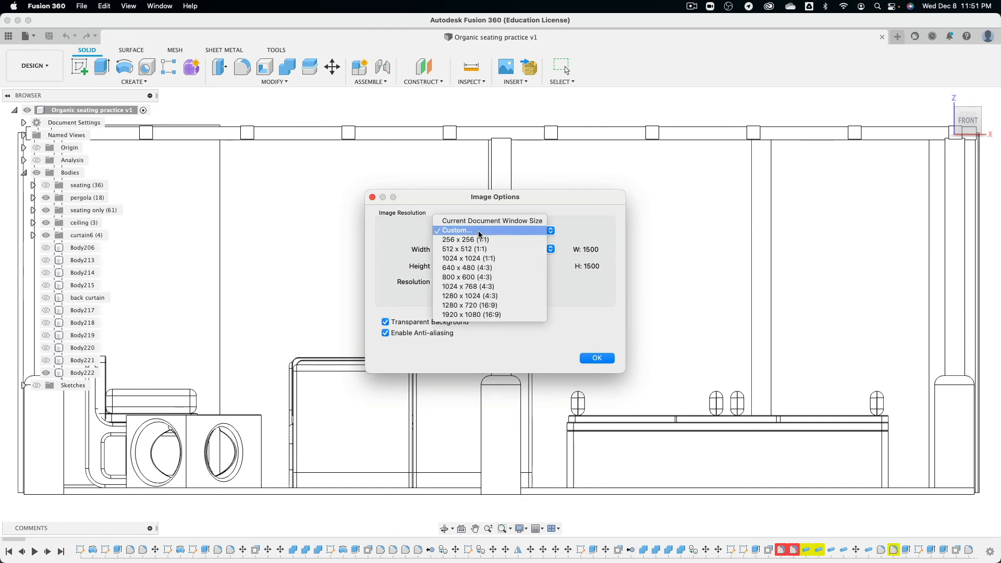
{"action": "left_click", "coordinate": [524, 221]}
{"action": "left_click", "coordinate": [513, 231]}
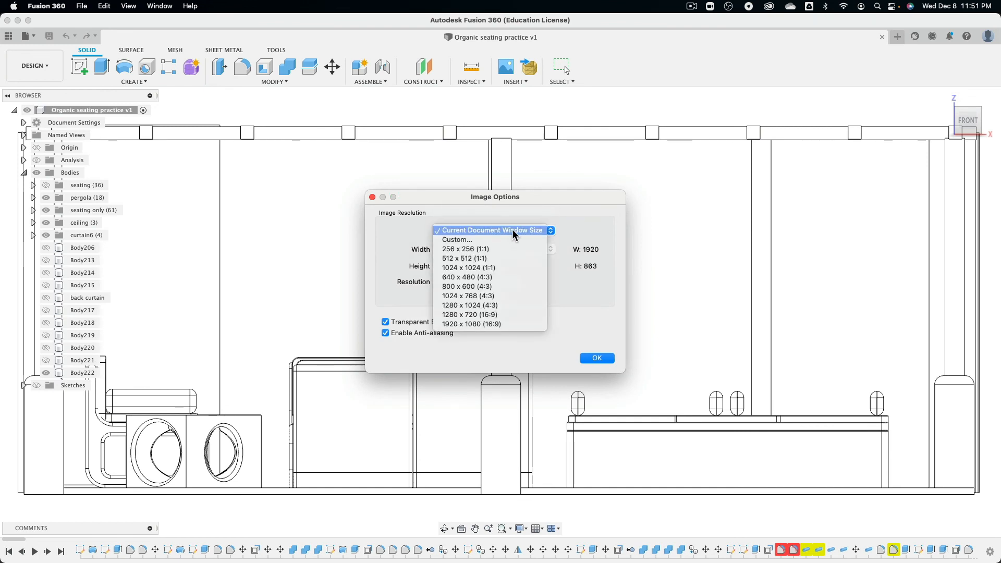
{"action": "left_click", "coordinate": [510, 242]}
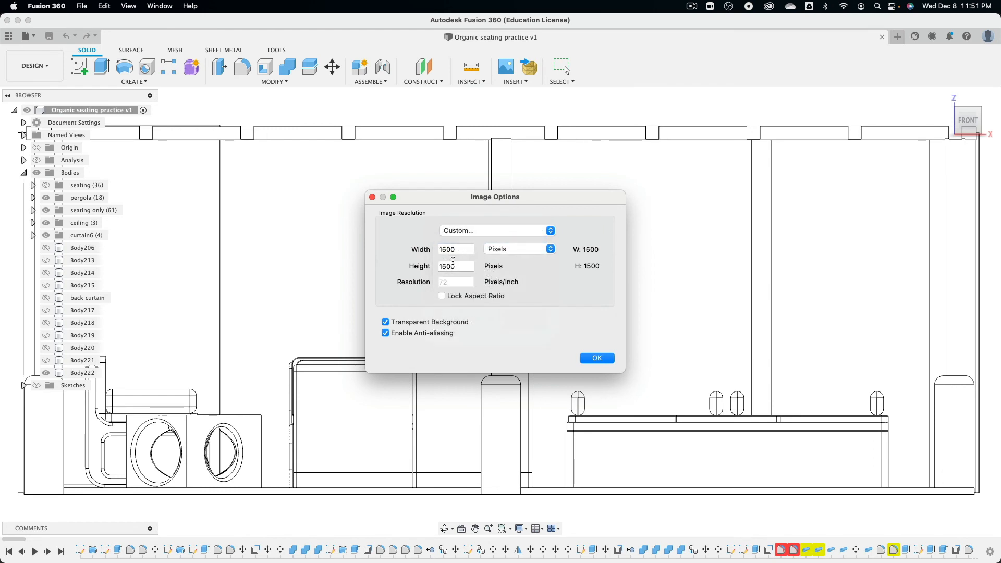
{"action": "left_click", "coordinate": [442, 296]}
{"action": "left_click_drag", "start_coordinate": [471, 266], "coordinate": [432, 269]}
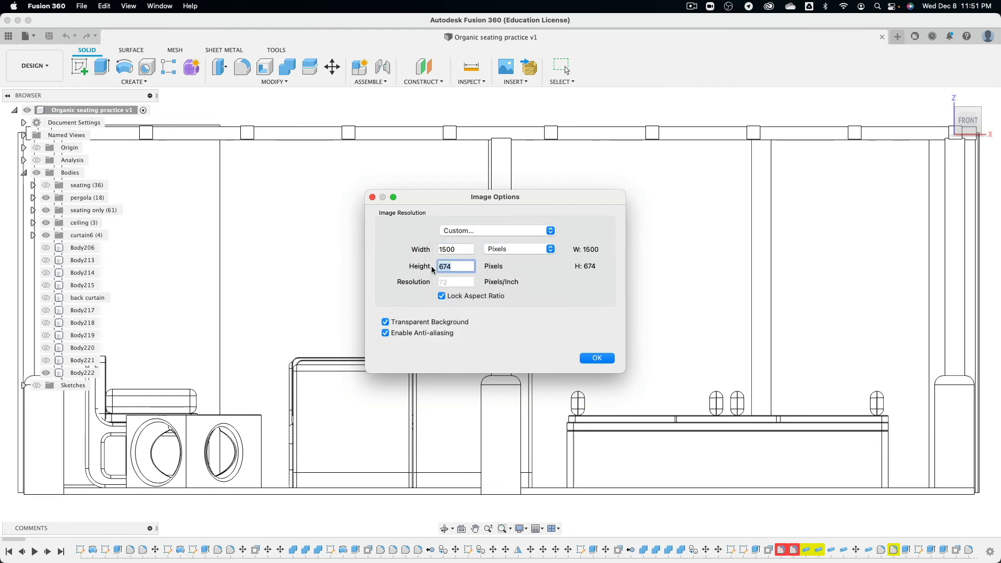
{"action": "type", "text": "1500"}
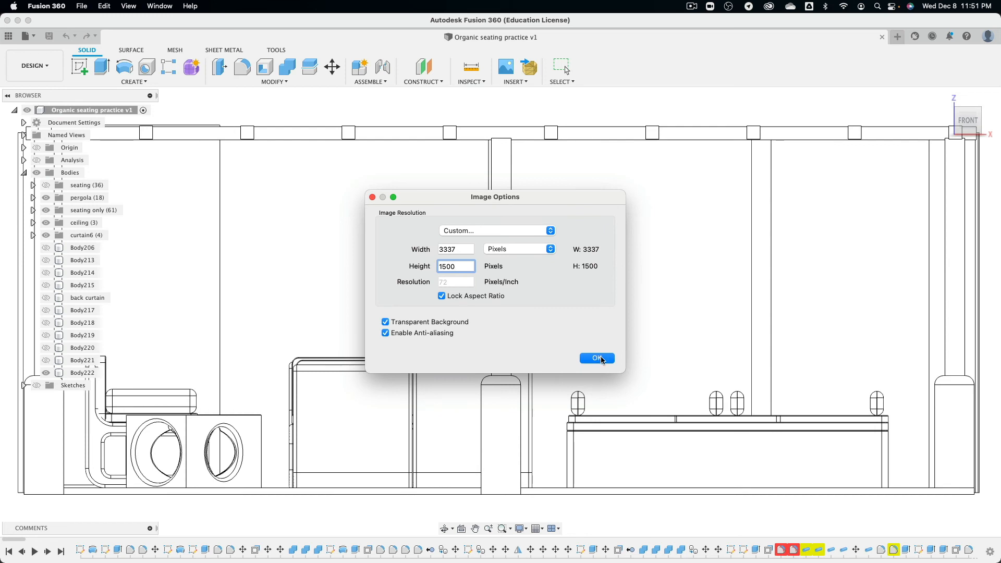
{"action": "left_click", "coordinate": [601, 360]}
Save the front view capture to Downloads as a PNG named "front".
{"action": "left_click_drag", "start_coordinate": [412, 115], "coordinate": [298, 117]}
{"action": "key", "text": "BackSpace"}
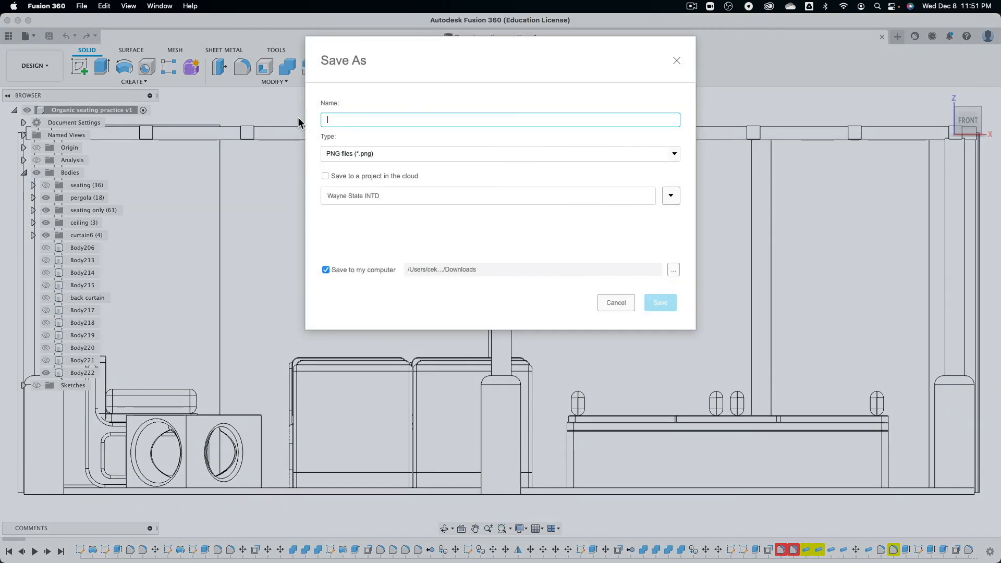
{"action": "type", "text": "front"}
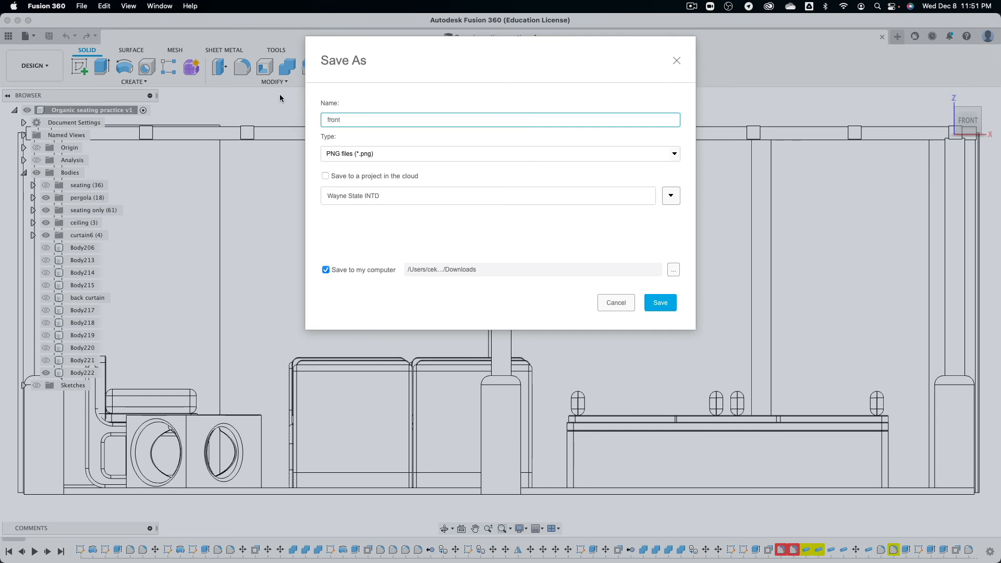
{"action": "left_click", "coordinate": [660, 303]}
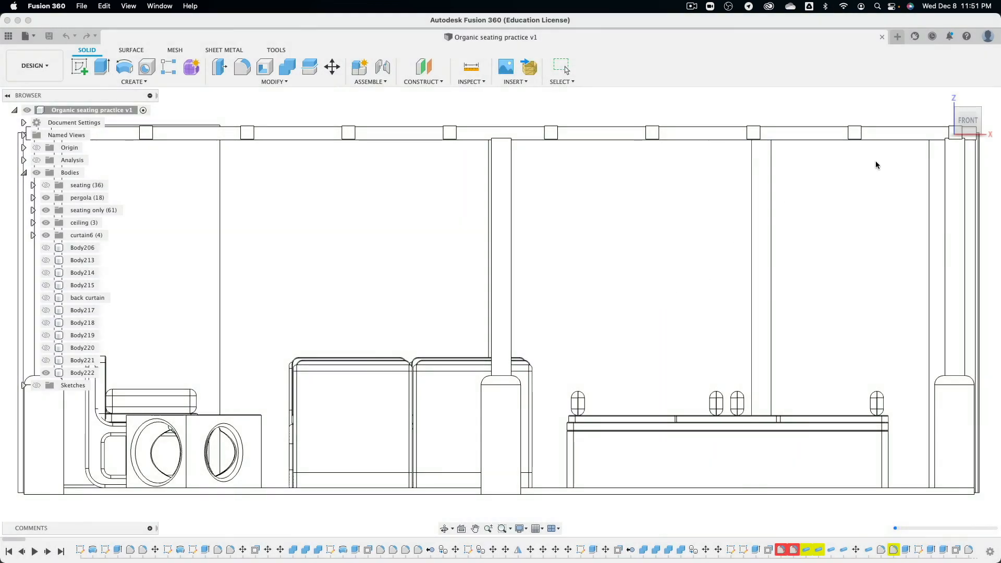
Switch to the right view, center the pergola in the canvas, and capture it at the custom 3337 by 1500 pixel resolution.
{"action": "left_click", "coordinate": [987, 123]}
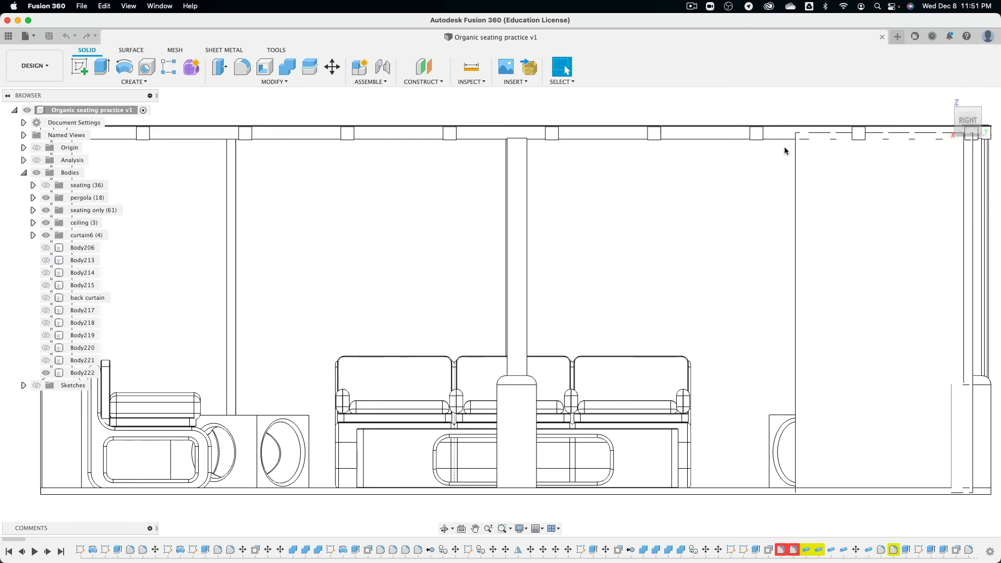
{"action": "middle_click_drag", "start_coordinate": [641, 191], "coordinate": [626, 196]}
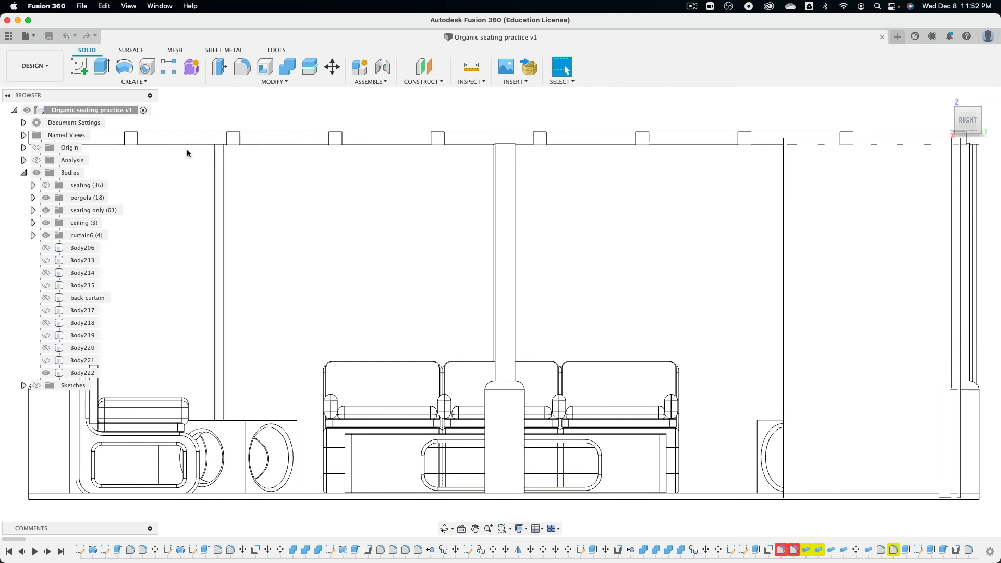
{"action": "left_click", "coordinate": [82, 6]}
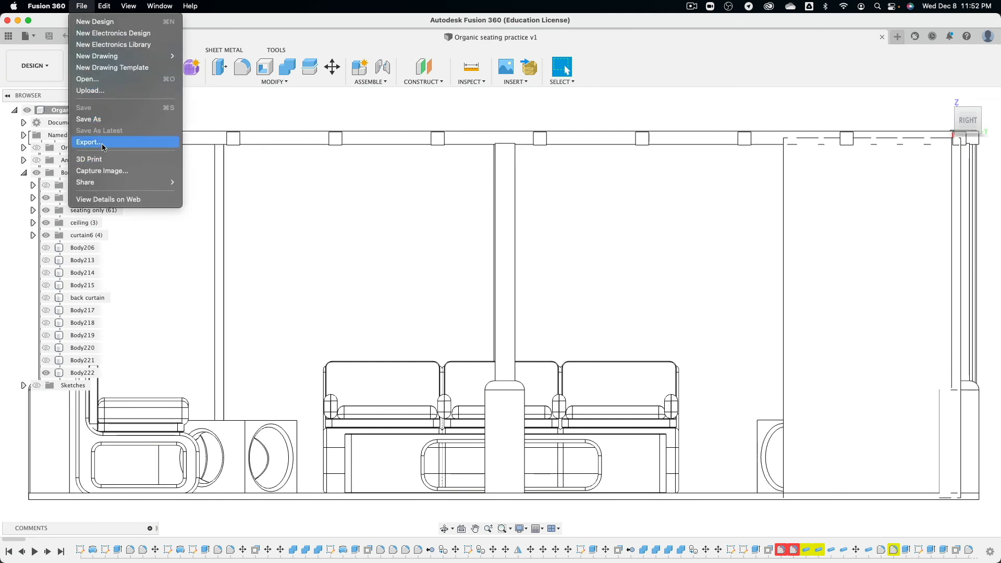
{"action": "left_click", "coordinate": [103, 170]}
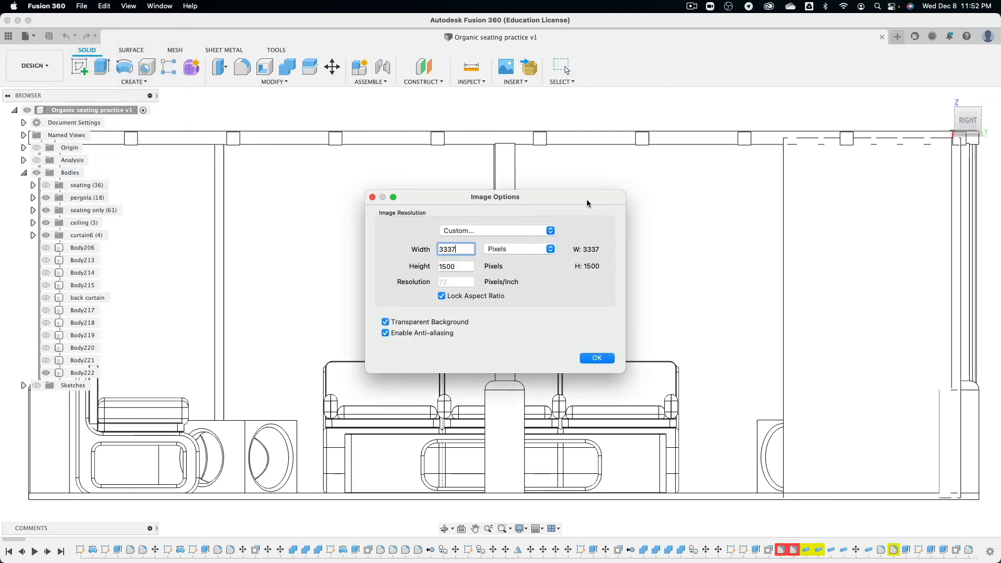
{"action": "left_click", "coordinate": [594, 356]}
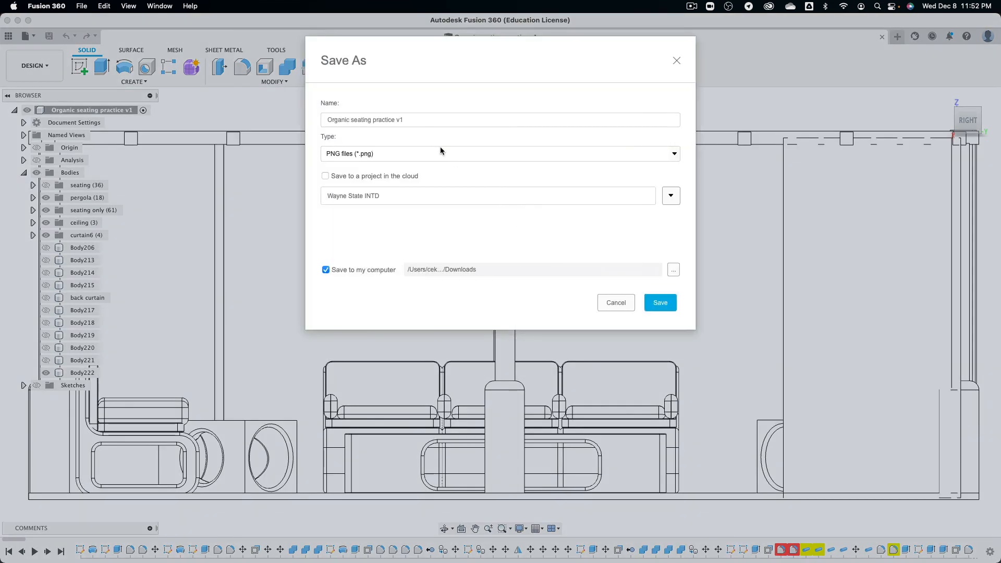
Save the right view capture to Downloads as a PNG named "side".
{"action": "left_click", "coordinate": [416, 116]}
{"action": "left_click_drag", "start_coordinate": [415, 116], "coordinate": [293, 120]}
{"action": "type", "text": "s"}
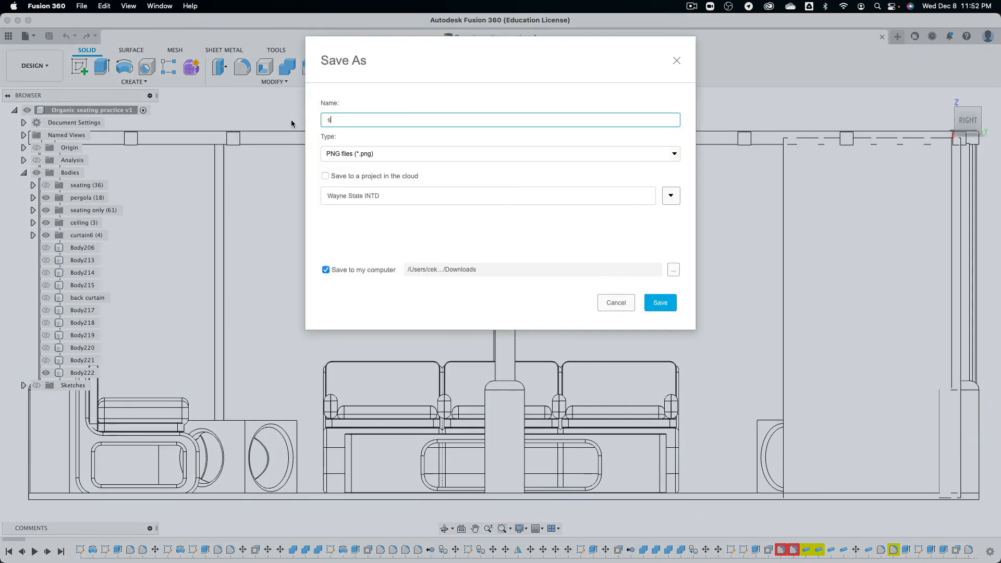
{"action": "type", "text": "ide"}
{"action": "left_click", "coordinate": [658, 307]}
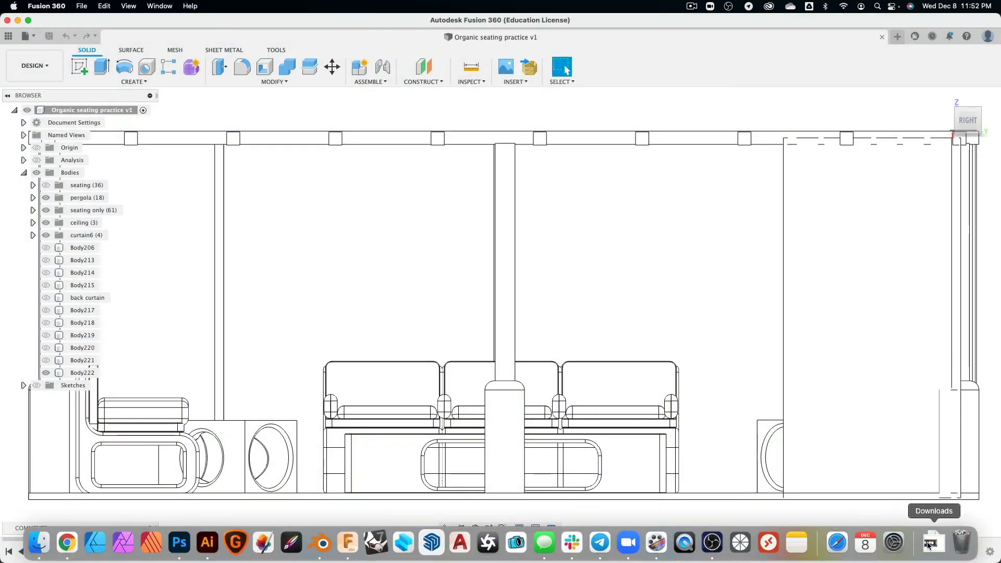
Open the Downloads folder in Finder and preview front.png and side.png to compare their framing.
{"action": "left_click", "coordinate": [929, 545]}
{"action": "left_click", "coordinate": [808, 473]}
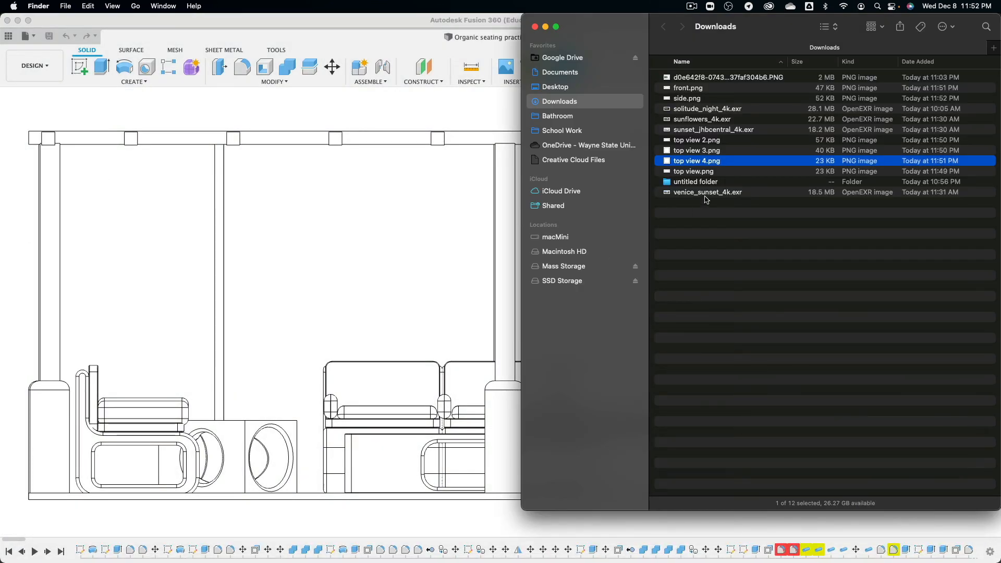
{"action": "left_click", "coordinate": [693, 88]}
{"action": "key", "text": "space"}
{"action": "key", "text": "Down"}
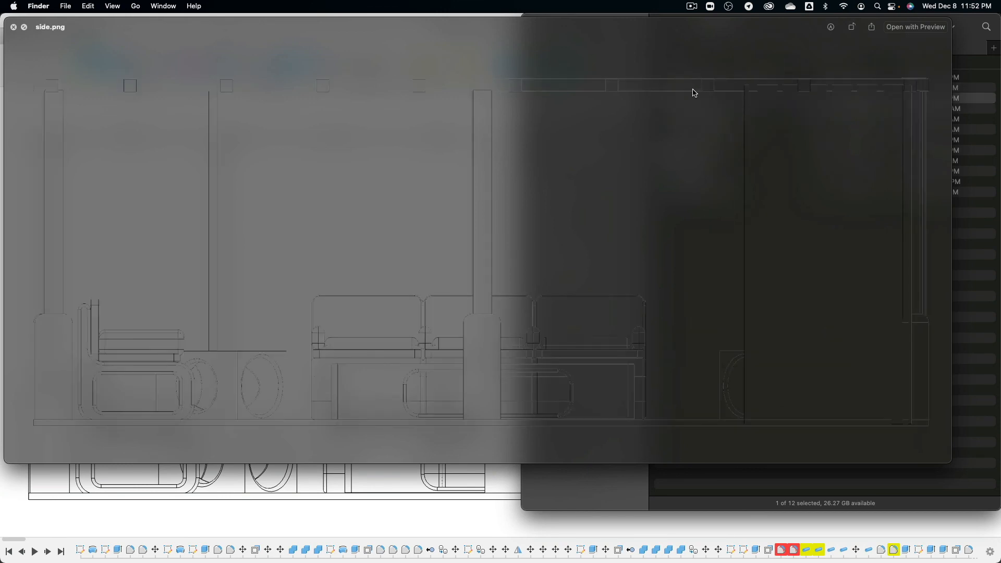
{"action": "key", "text": "Up"}
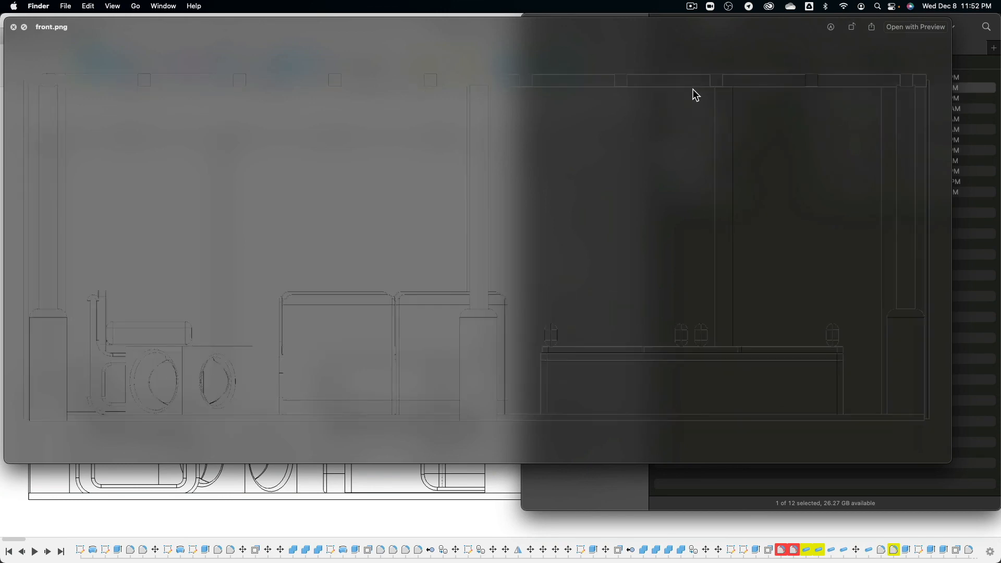
{"action": "key", "text": "Down"}
{"action": "key", "text": "space"}
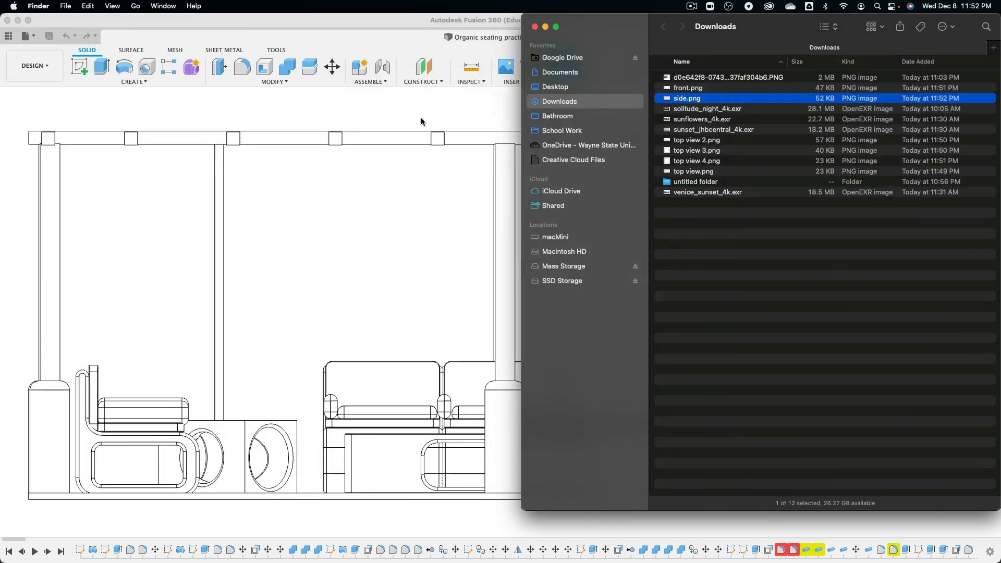
Return to Fusion 360, change the pergola to the shaded visual style, and switch to the Render workspace.
{"action": "left_click", "coordinate": [421, 121]}
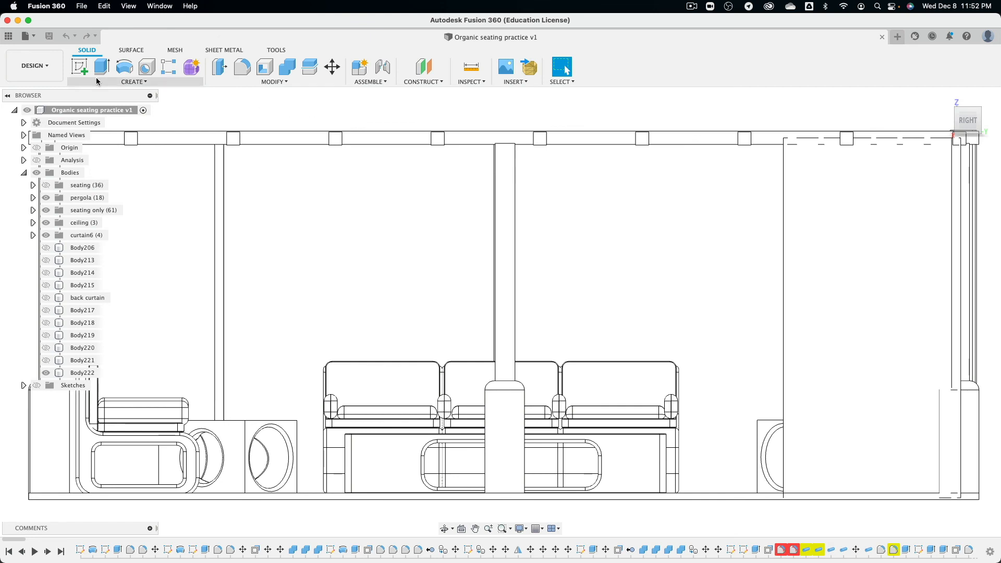
{"action": "left_click", "coordinate": [521, 528]}
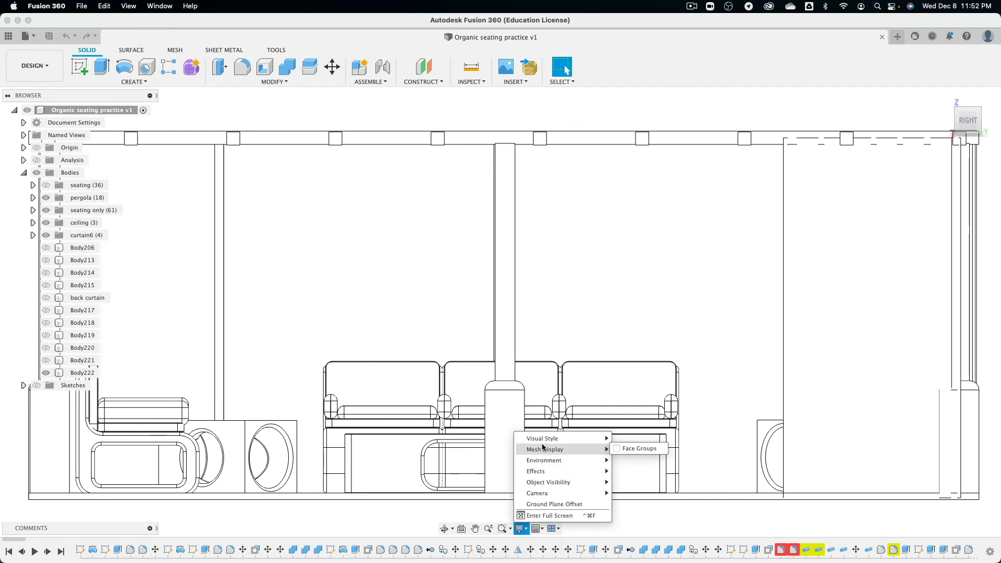
{"action": "mouse_move", "coordinate": [553, 438]}
{"action": "left_click", "coordinate": [630, 441]}
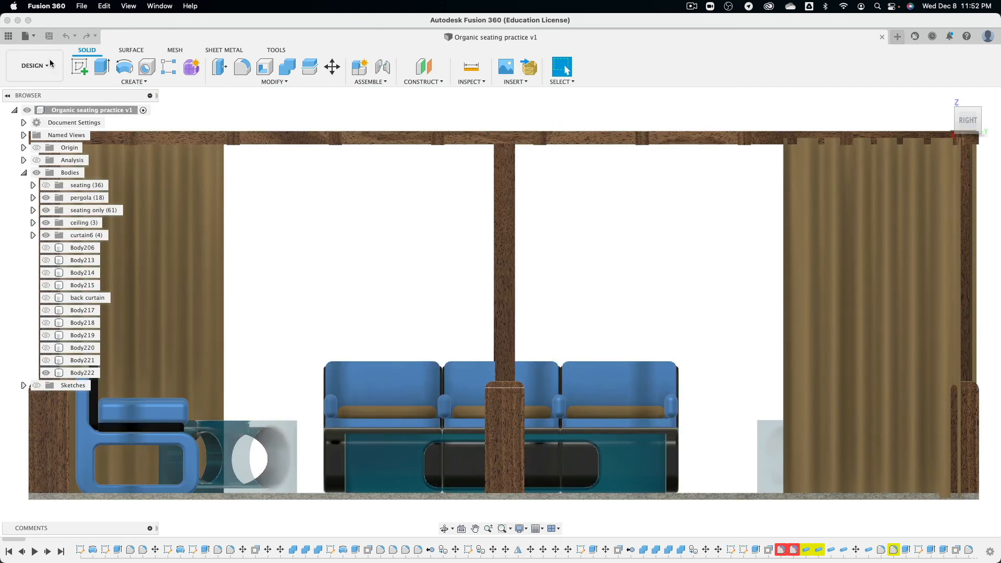
{"action": "left_click", "coordinate": [50, 65]}
{"action": "left_click", "coordinate": [45, 127]}
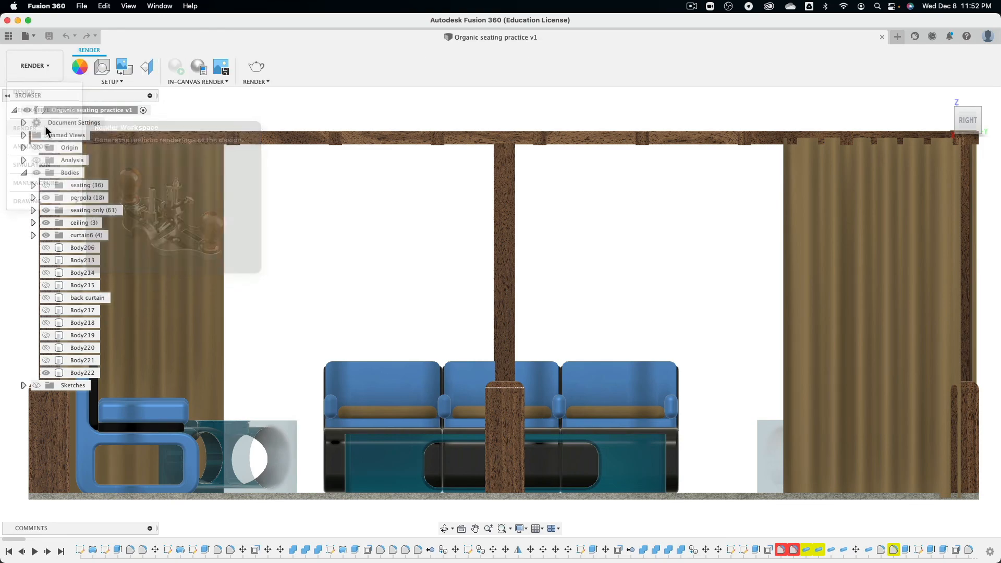
Orient the pergola to an elevated perspective corner view showing its front and right sides.
{"action": "scroll", "coordinate": [540, 236], "scroll_direction": "down", "scroll_amount": 5}
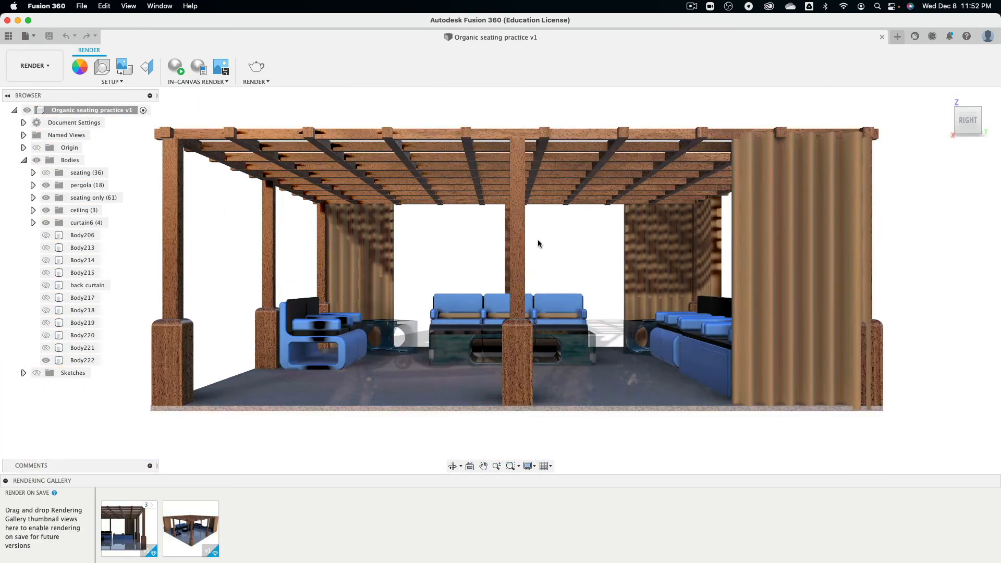
{"action": "middle_click_drag", "start_coordinate": [607, 180], "coordinate": [553, 260]}
{"action": "scroll", "coordinate": [545, 241], "scroll_direction": "down", "scroll_amount": 3}
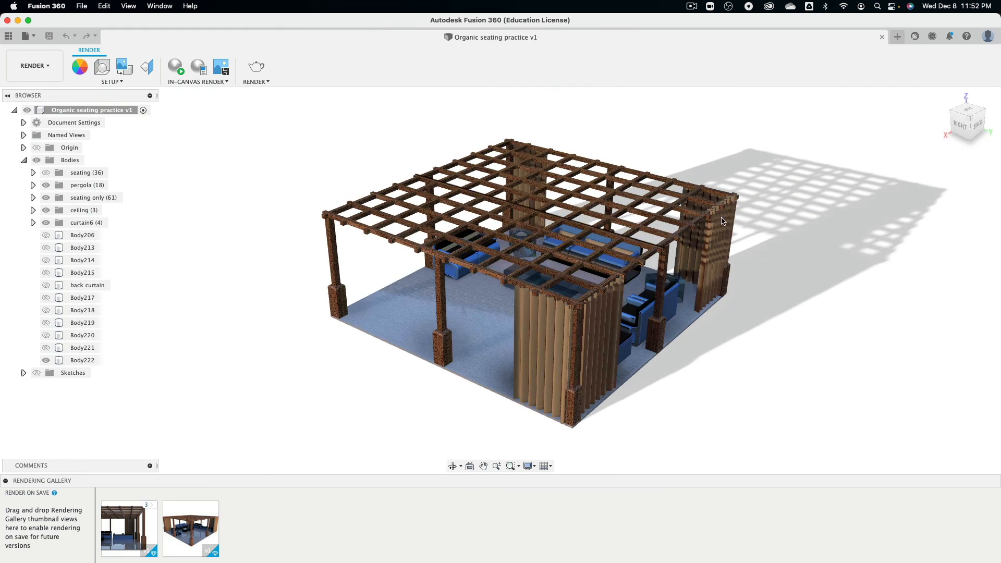
{"action": "left_click", "coordinate": [960, 127]}
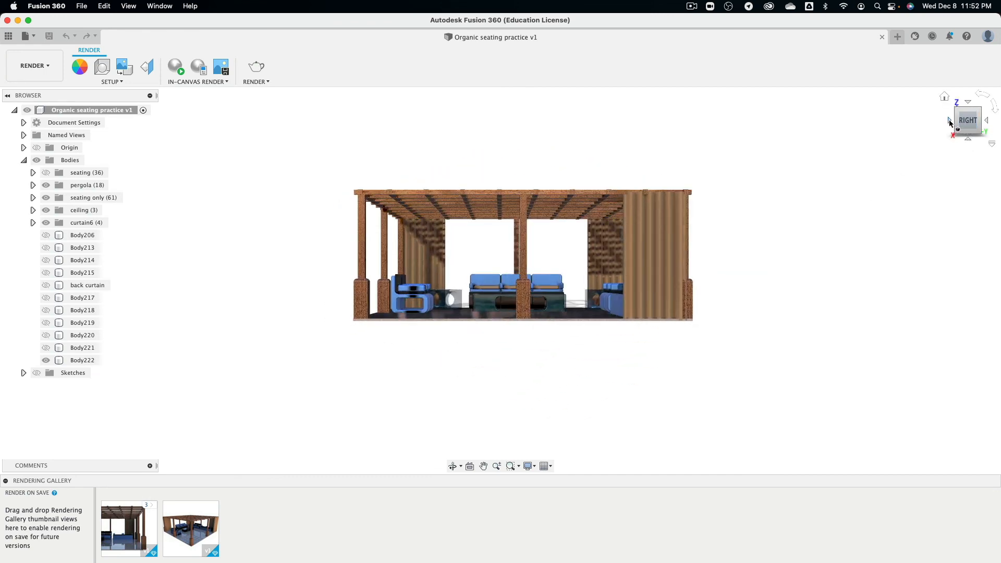
{"action": "left_click", "coordinate": [949, 123]}
{"action": "scroll", "coordinate": [656, 183], "scroll_direction": "up", "scroll_amount": 3}
{"action": "middle_click_drag", "start_coordinate": [652, 183], "coordinate": [775, 203]}
{"action": "scroll", "coordinate": [838, 200], "scroll_direction": "down", "scroll_amount": 2}
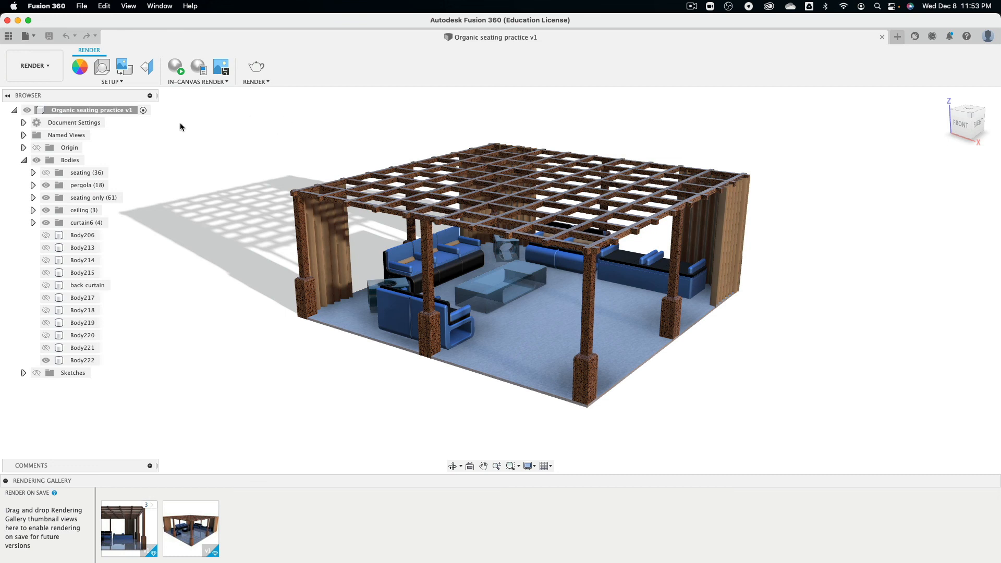
In the scene settings, set the environment brightness to 1250 lx and its rotation to 6.3 degrees.
{"action": "left_click", "coordinate": [100, 71]}
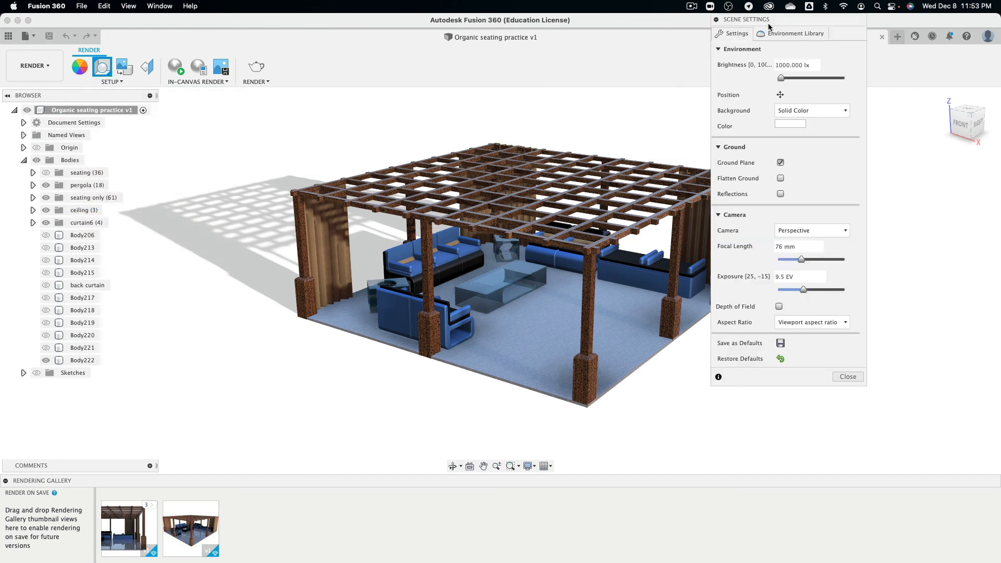
{"action": "left_click_drag", "start_coordinate": [768, 21], "coordinate": [807, 22]}
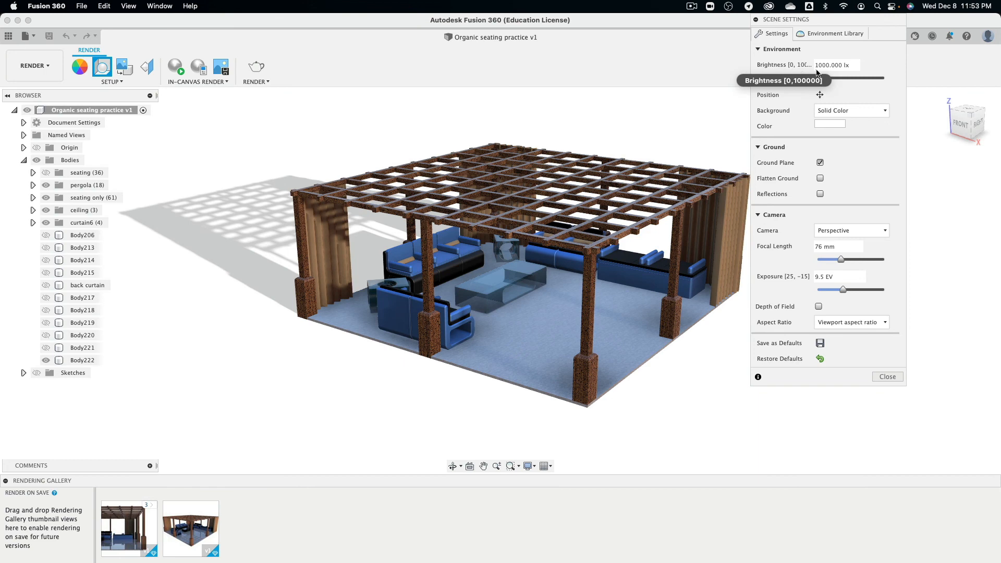
{"action": "mouse_move", "coordinate": [822, 78]}
{"action": "left_mouse_down"}
{"action": "mouse_move", "coordinate": [840, 77]}
{"action": "mouse_move", "coordinate": [812, 79]}
{"action": "mouse_move", "coordinate": [822, 79]}
{"action": "left_mouse_up"}
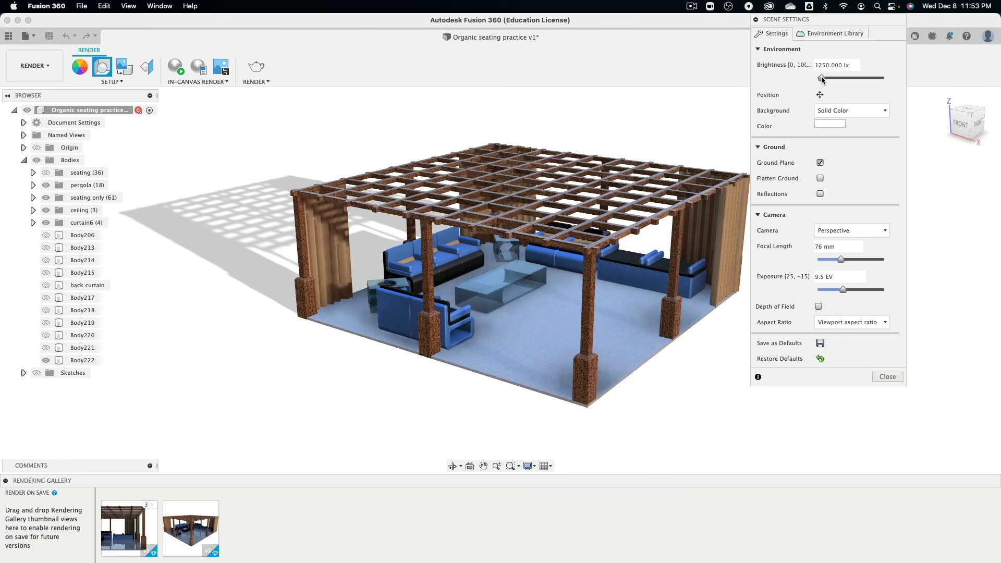
{"action": "left_click", "coordinate": [820, 95]}
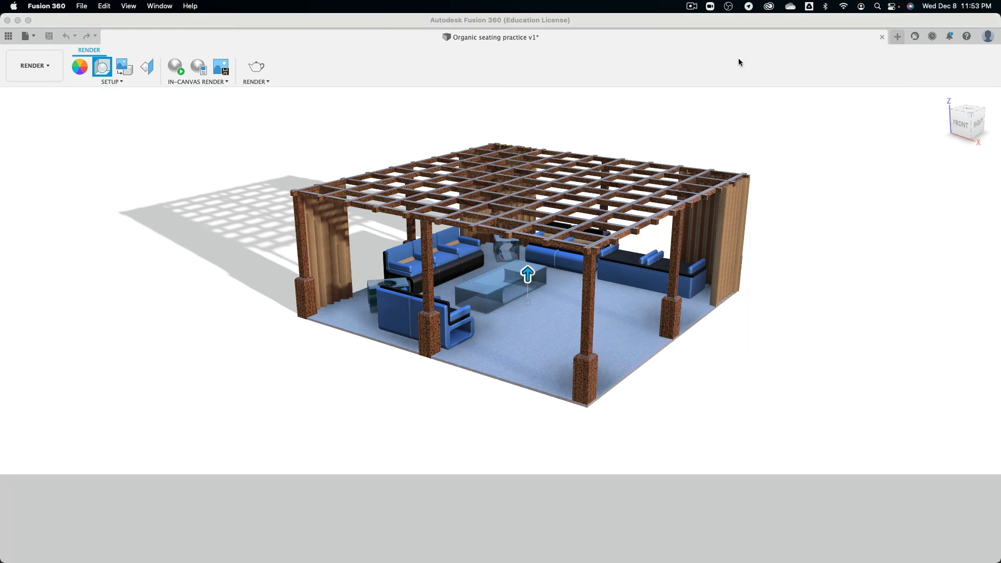
{"action": "left_click", "coordinate": [729, 25]}
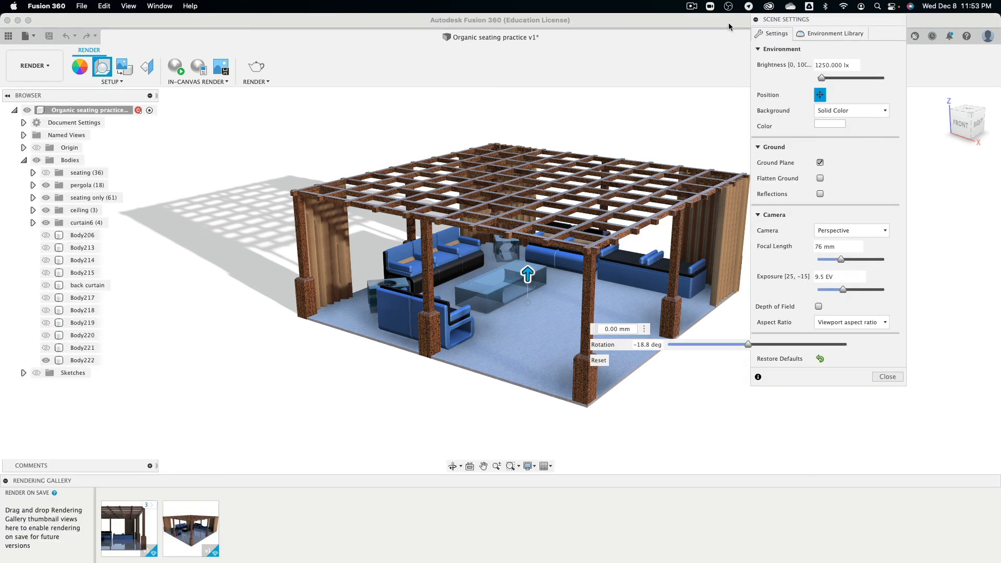
{"action": "mouse_move", "coordinate": [750, 345]}
{"action": "left_mouse_down"}
{"action": "mouse_move", "coordinate": [701, 344]}
{"action": "mouse_move", "coordinate": [802, 342]}
{"action": "mouse_move", "coordinate": [706, 342]}
{"action": "mouse_move", "coordinate": [760, 344]}
{"action": "left_mouse_up"}
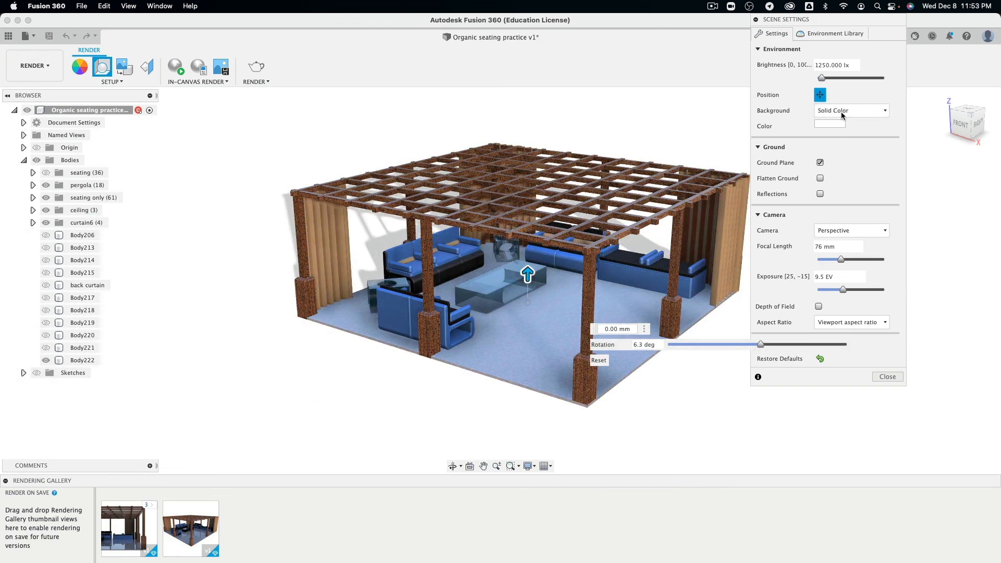
Change the scene background from a solid color to Environment and view the pergola against it from another angle.
{"action": "left_click", "coordinate": [858, 113]}
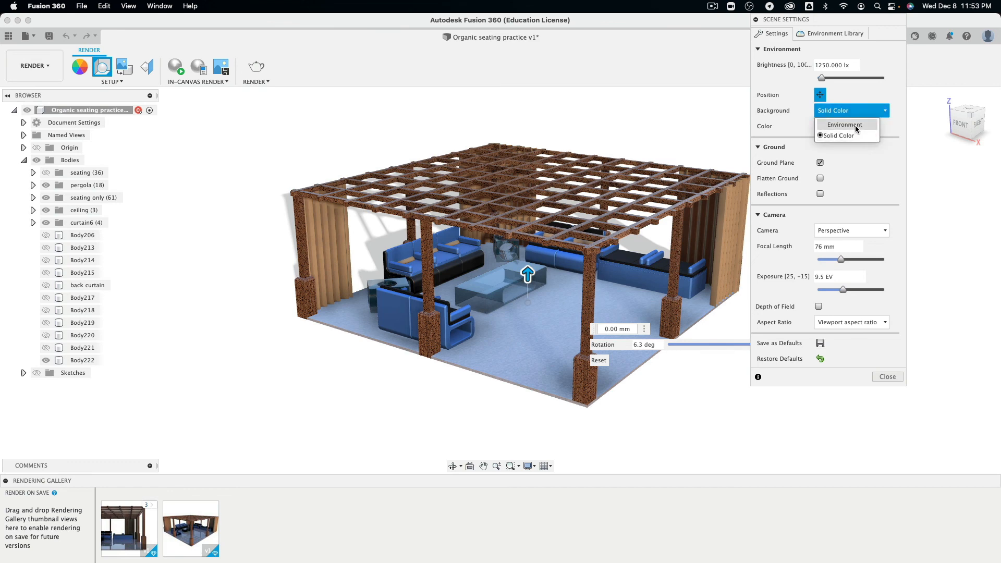
{"action": "left_click", "coordinate": [855, 125]}
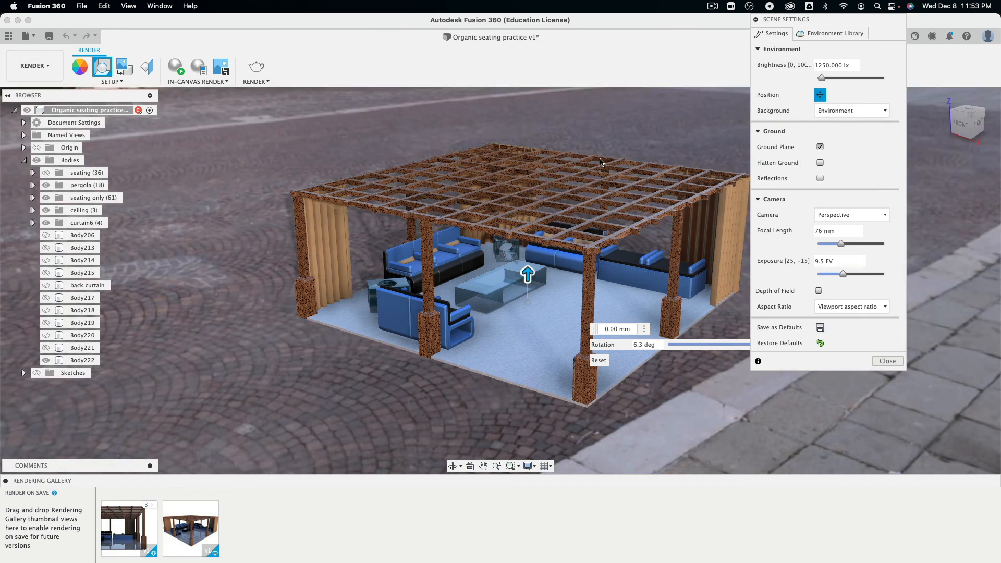
{"action": "scroll", "coordinate": [530, 184], "scroll_direction": "down", "scroll_amount": 2}
{"action": "middle_click_drag", "start_coordinate": [584, 184], "coordinate": [245, 204], "text": "shift"}
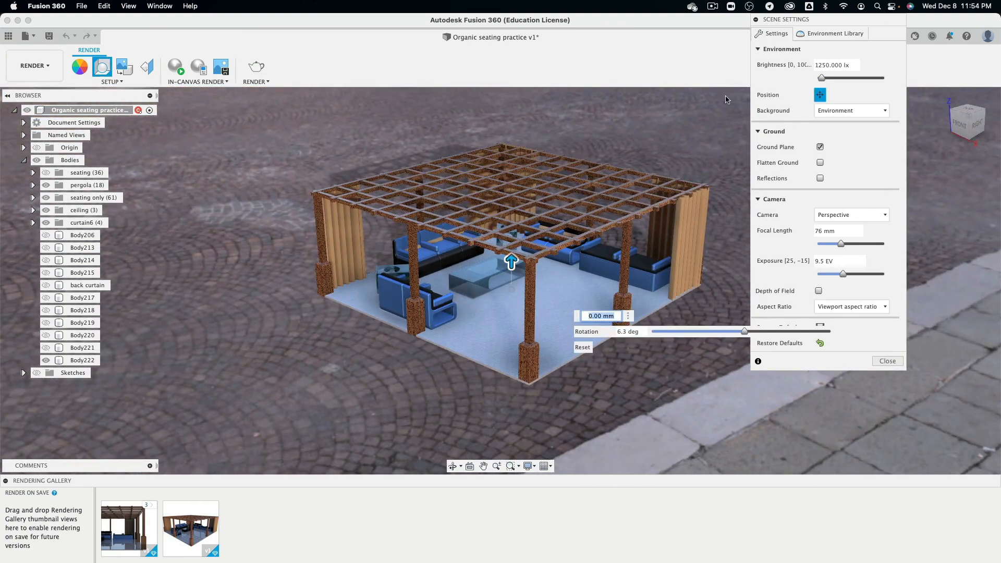
Try the Cool Light and Photobooth environments from the library, viewing the pergola's lighting from different angles.
{"action": "left_click", "coordinate": [835, 34]}
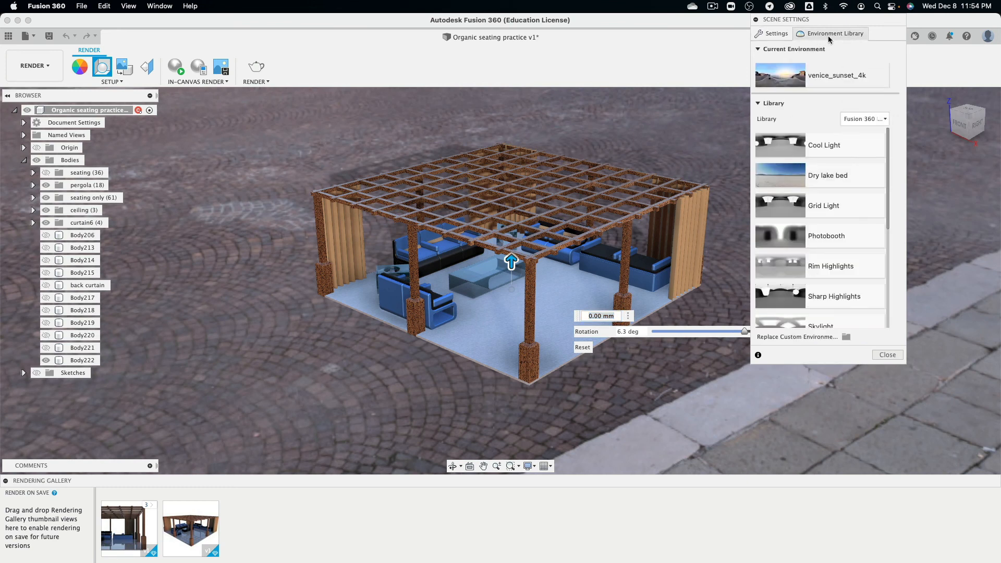
{"action": "left_click", "coordinate": [788, 148]}
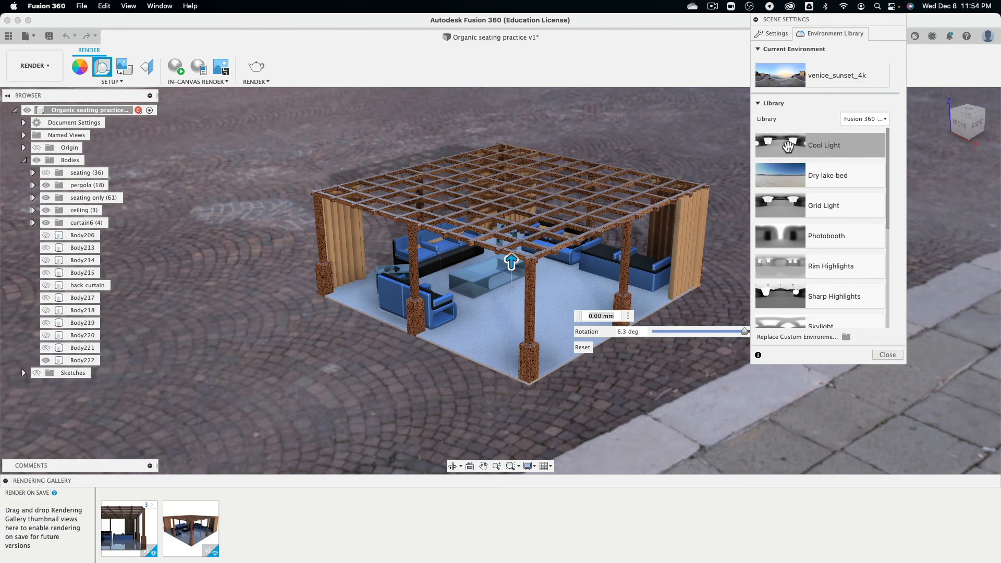
{"action": "double_click", "coordinate": [788, 146]}
{"action": "middle_click_drag", "start_coordinate": [546, 247], "coordinate": [912, 245], "text": "shift"}
{"action": "double_click", "coordinate": [791, 241]}
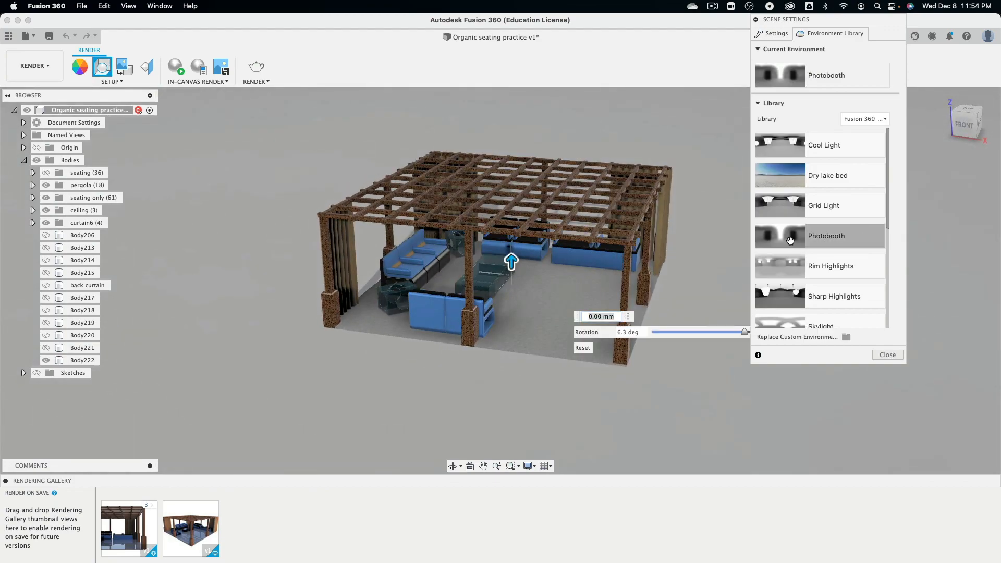
{"action": "middle_click_drag", "start_coordinate": [539, 254], "coordinate": [451, 259], "text": "shift"}
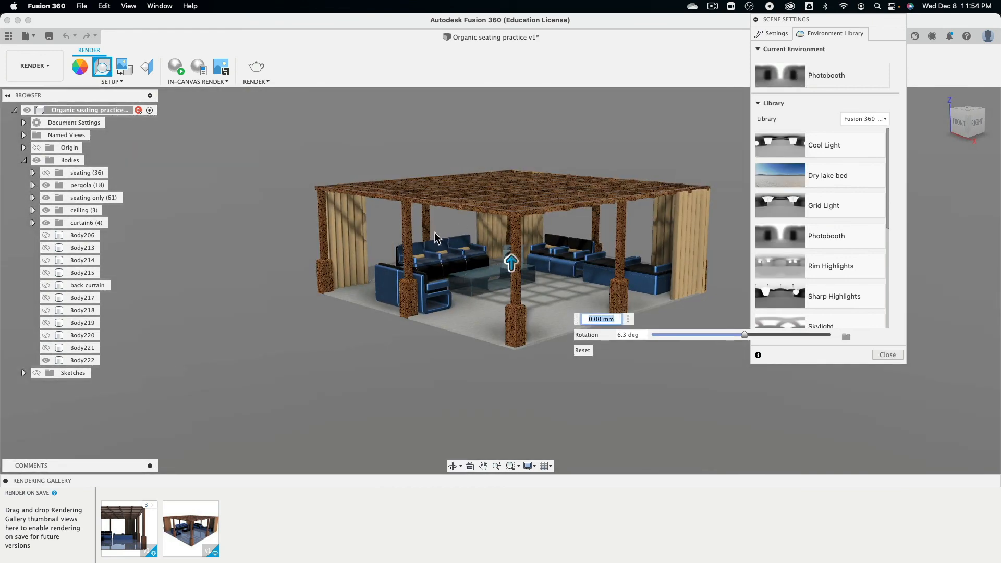
Apply the Dry lake bed environment to the scene and view the pergola from higher above.
{"action": "left_click", "coordinate": [778, 176]}
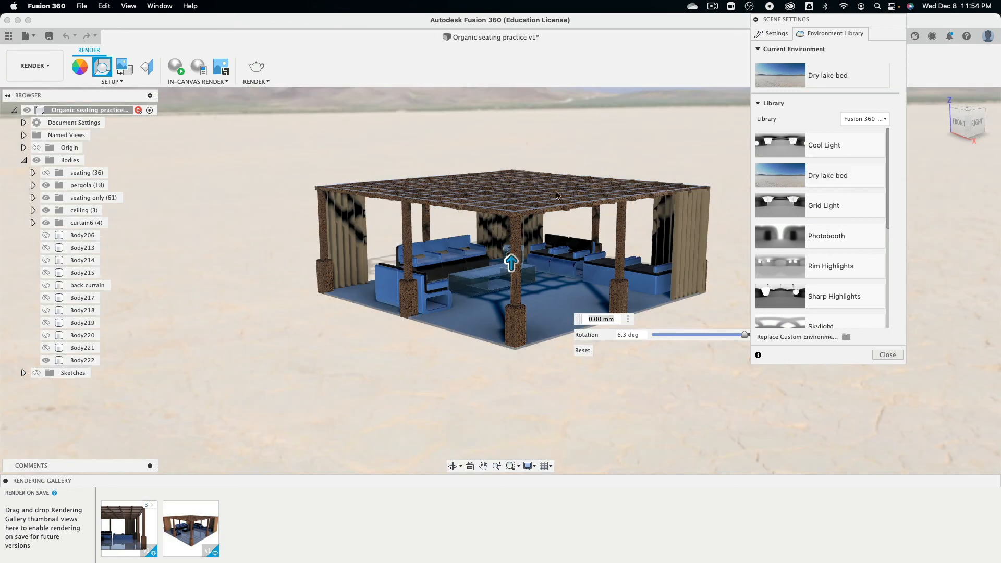
{"action": "middle_click_drag", "start_coordinate": [556, 193], "coordinate": [556, 206], "text": "shift"}
Switch to Chrome with the Poly Haven asset library site open.
{"action": "key", "text": "super+Tab"}
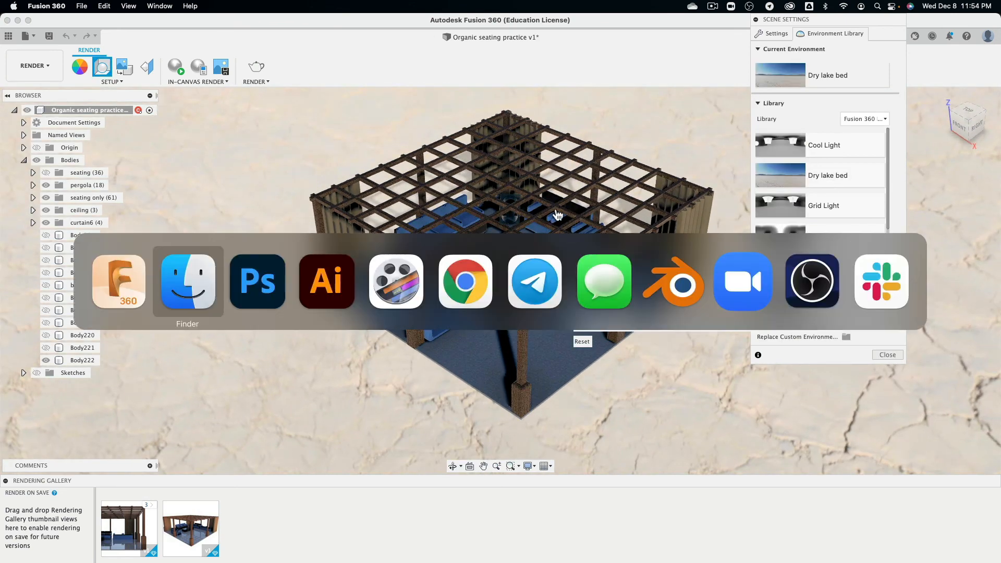
{"action": "left_click", "coordinate": [468, 285]}
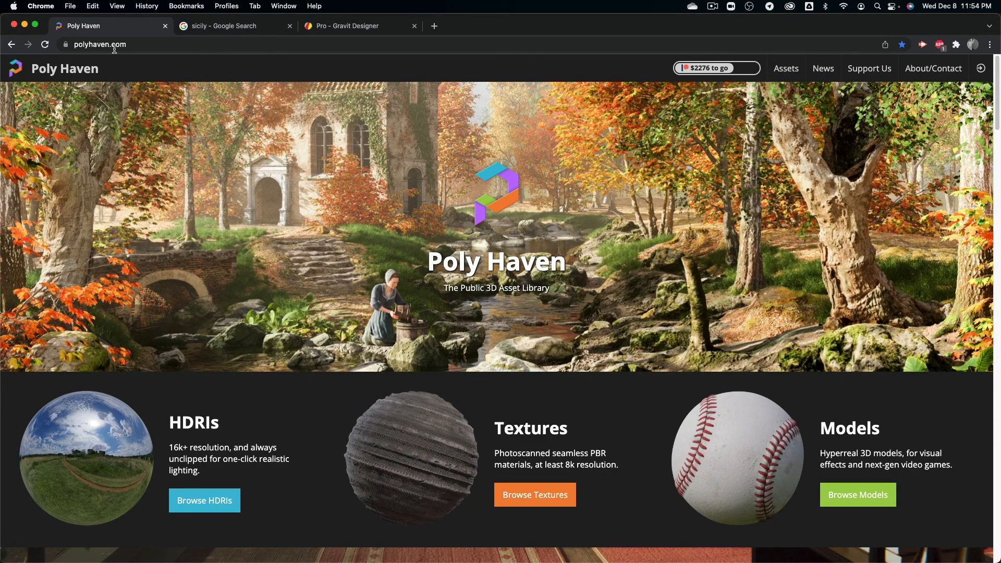
Browse the Skies HDRIs and download Sunset in the Chalk Quarry as a 4K EXR file.
{"action": "left_click", "coordinate": [114, 442]}
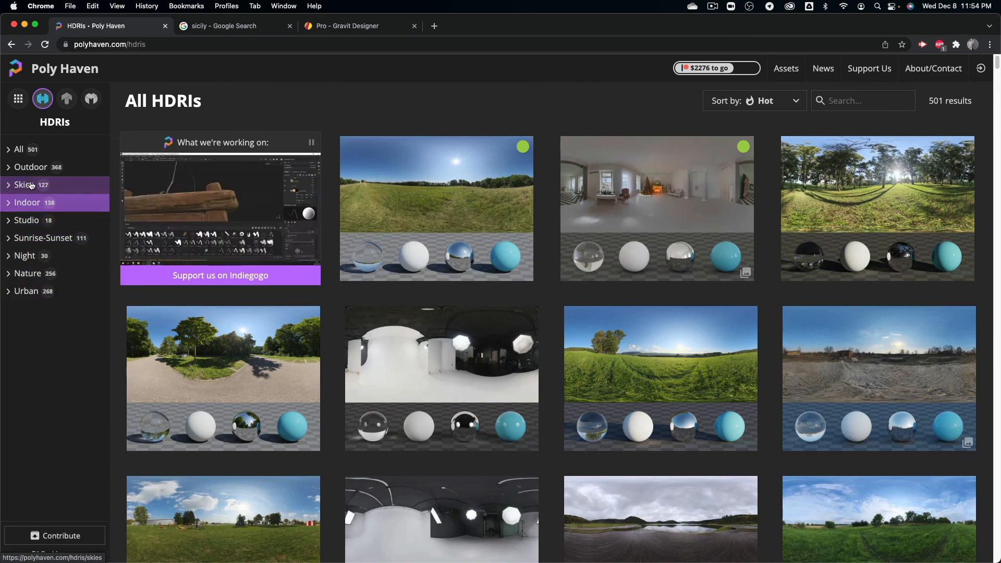
{"action": "left_click", "coordinate": [27, 183]}
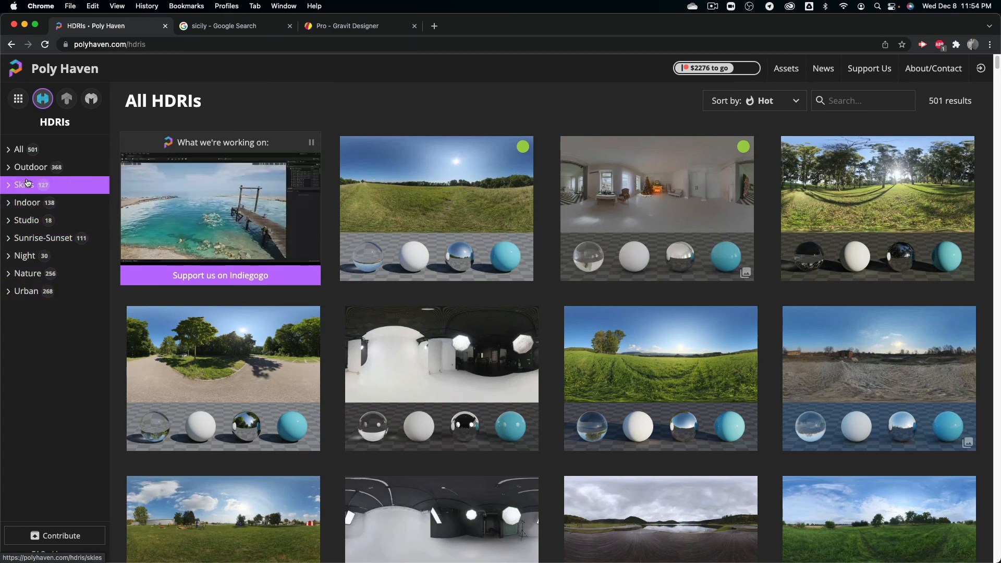
{"action": "scroll", "coordinate": [478, 257], "scroll_direction": "down", "scroll_amount": 15}
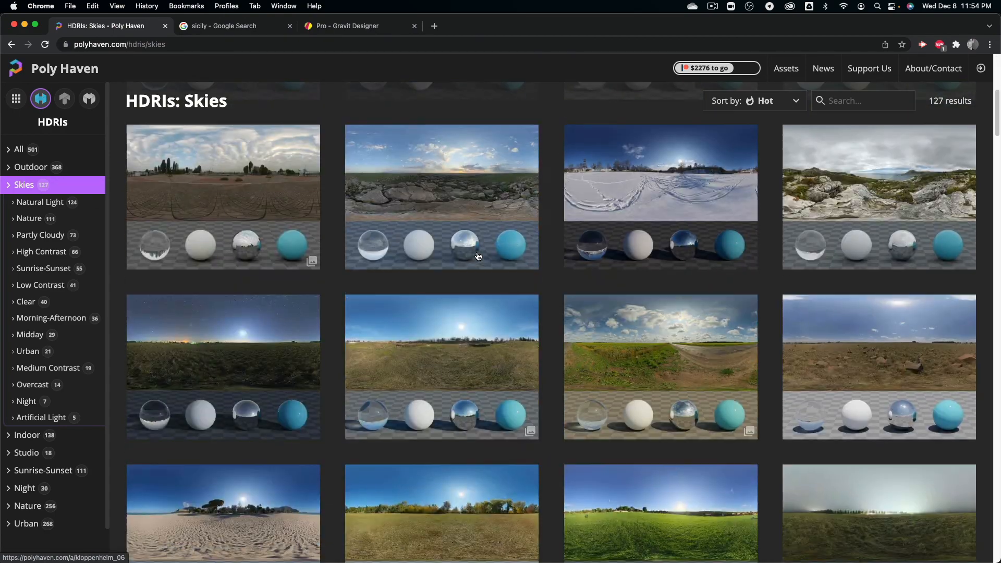
{"action": "scroll", "coordinate": [474, 255], "scroll_direction": "down", "scroll_amount": 6}
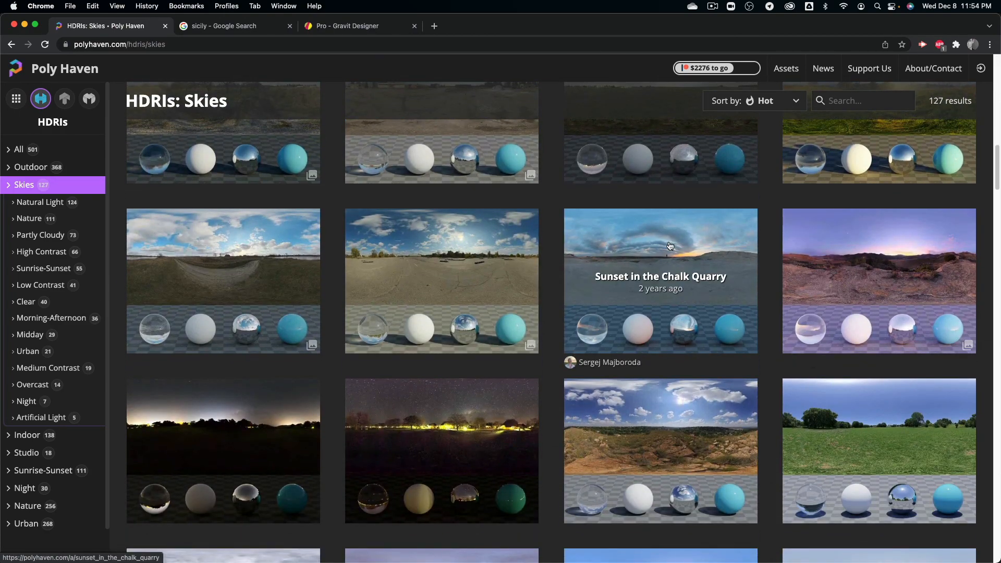
{"action": "left_click", "coordinate": [670, 245]}
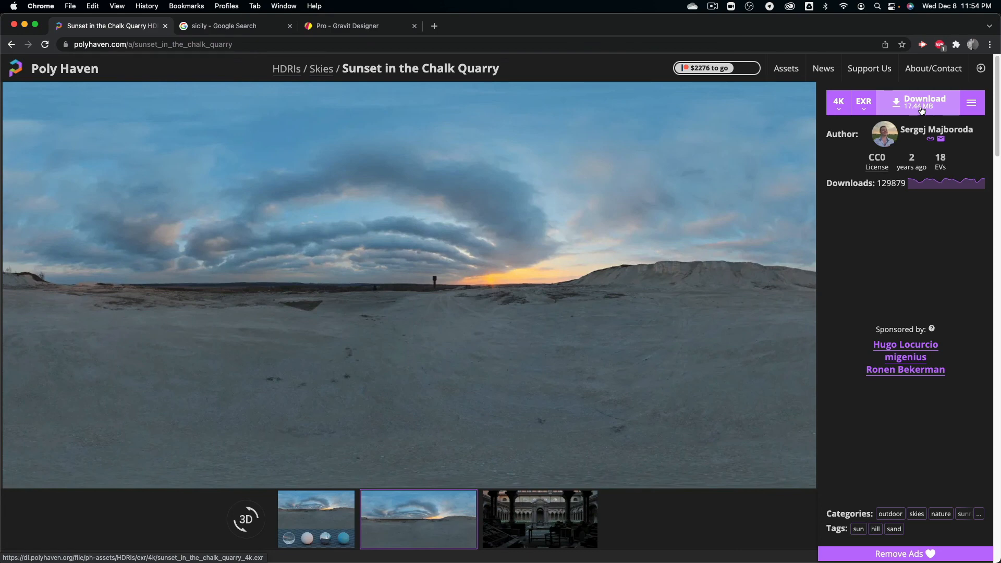
{"action": "left_click", "coordinate": [906, 105]}
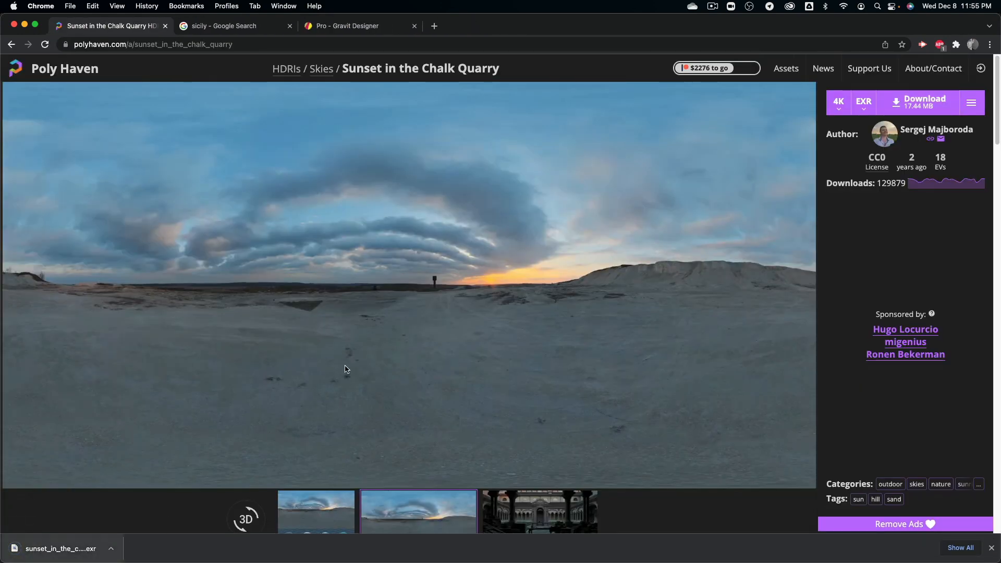
Switch to Fusion 360 and turn off the environment position controls in the scene settings.
{"action": "key", "text": "super+Tab"}
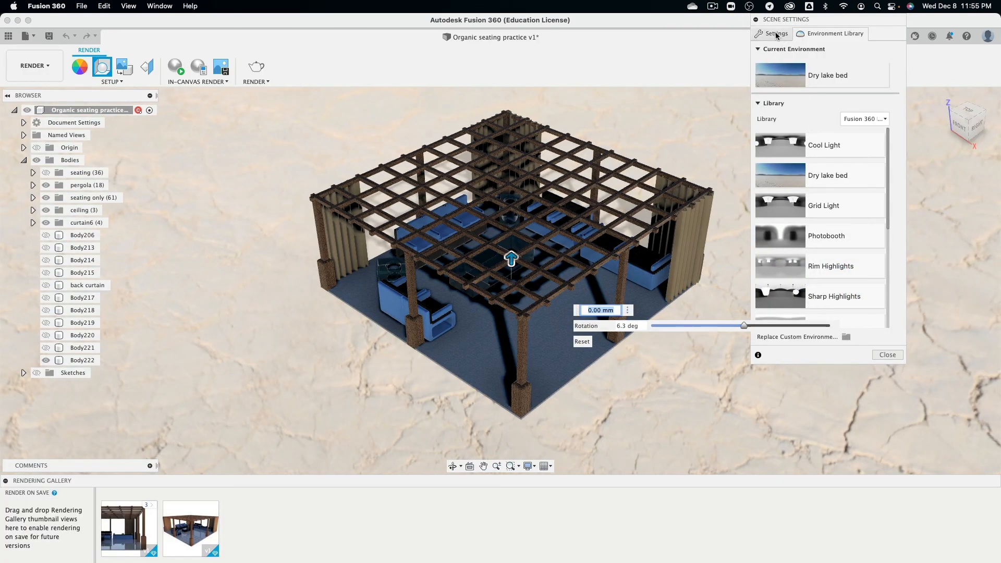
{"action": "left_click", "coordinate": [777, 34]}
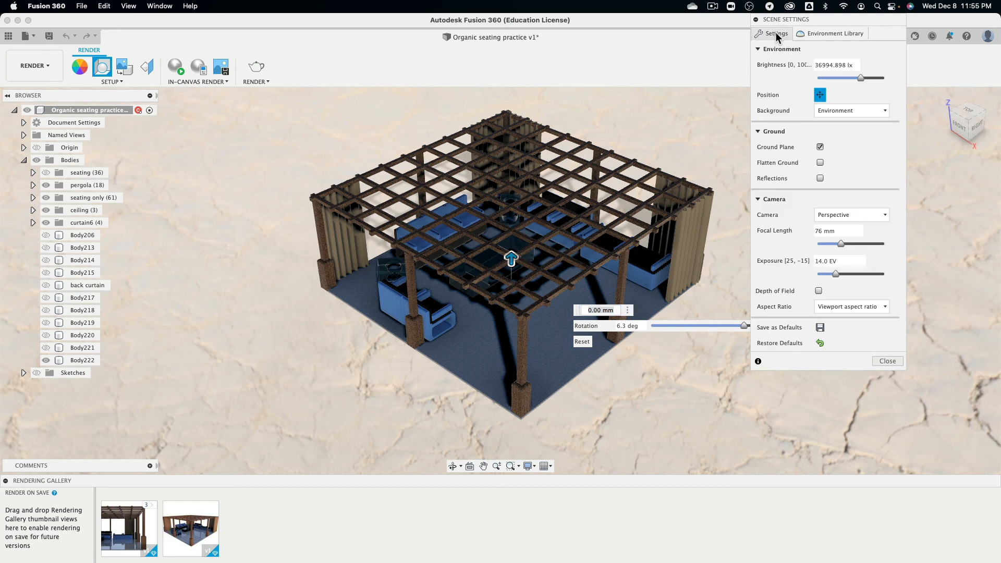
{"action": "left_click", "coordinate": [820, 96]}
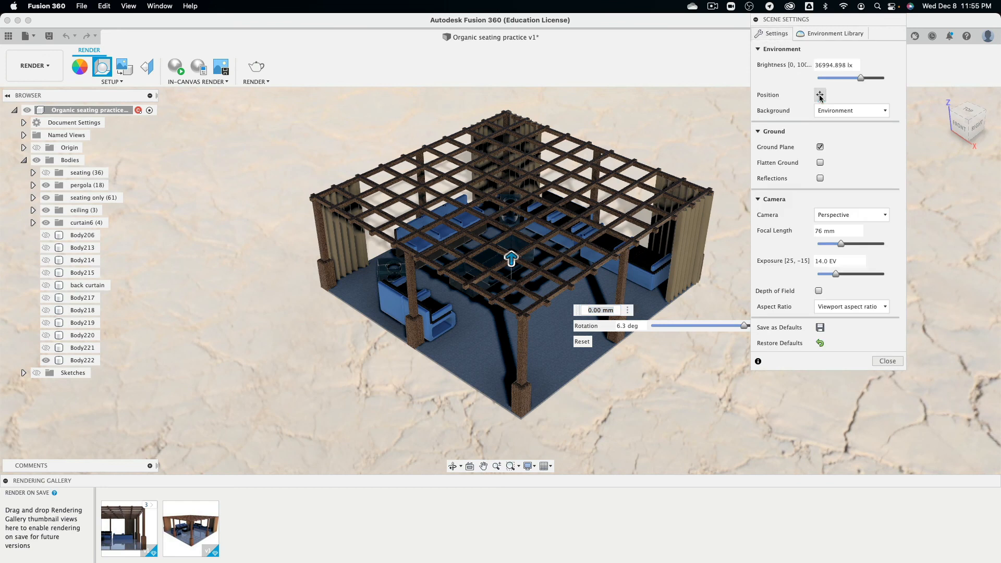
Preview sunset_in_the_chalk_quarry_4k.exr from the Downloads folder and load it as the scene's custom environment.
{"action": "left_click", "coordinate": [825, 34]}
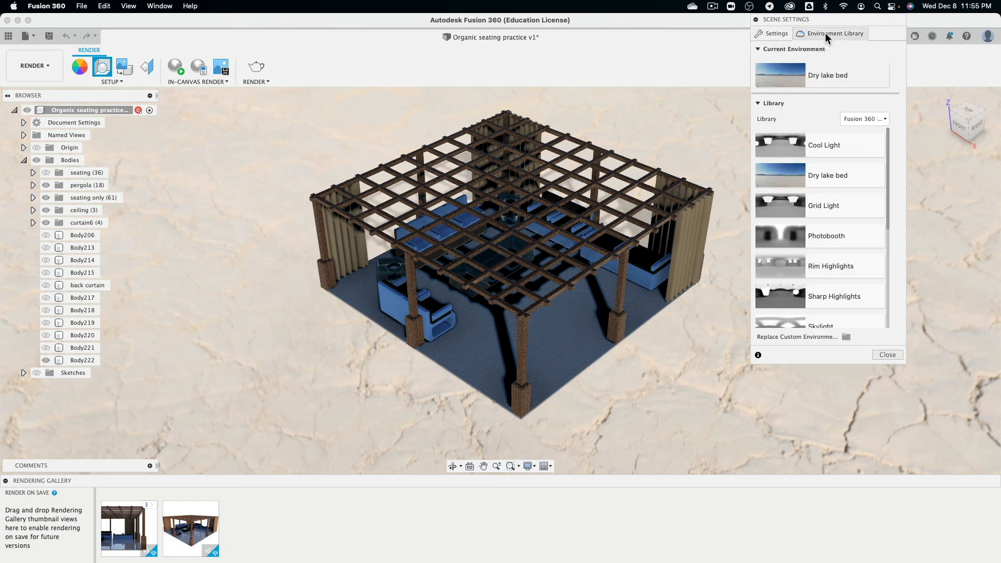
{"action": "left_click", "coordinate": [845, 338]}
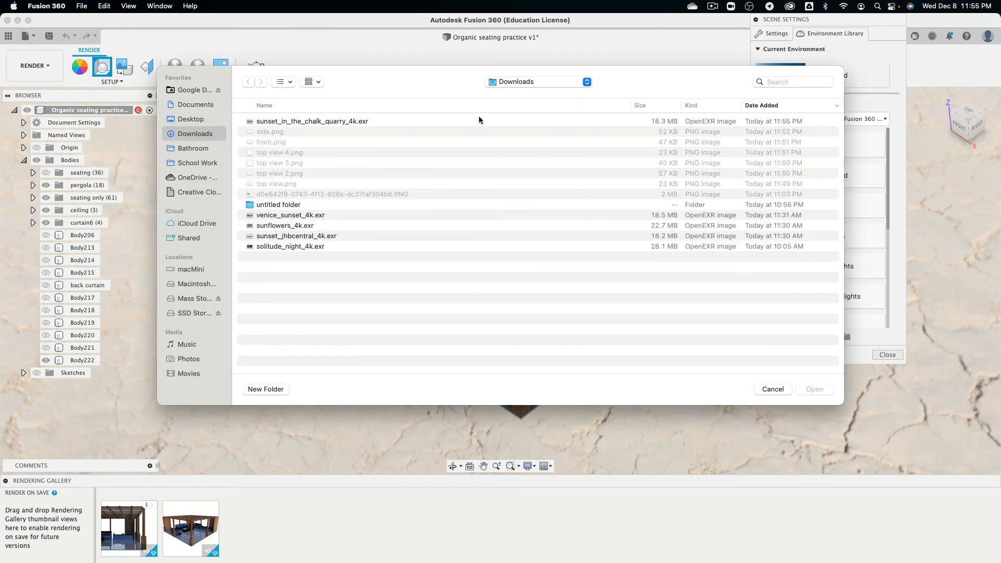
{"action": "left_click", "coordinate": [334, 120]}
{"action": "key", "text": "space"}
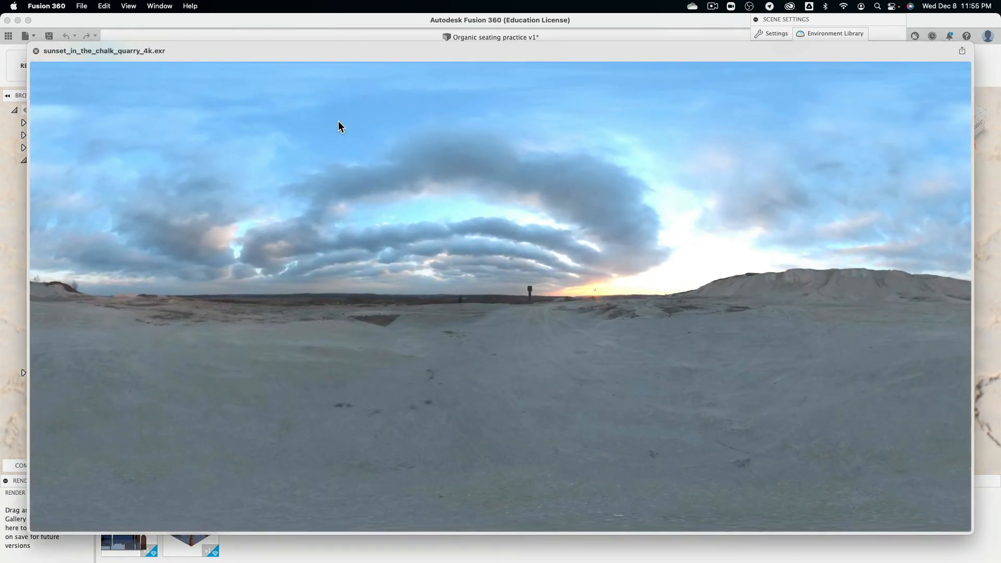
{"action": "key", "text": "space"}
{"action": "key", "text": "Return"}
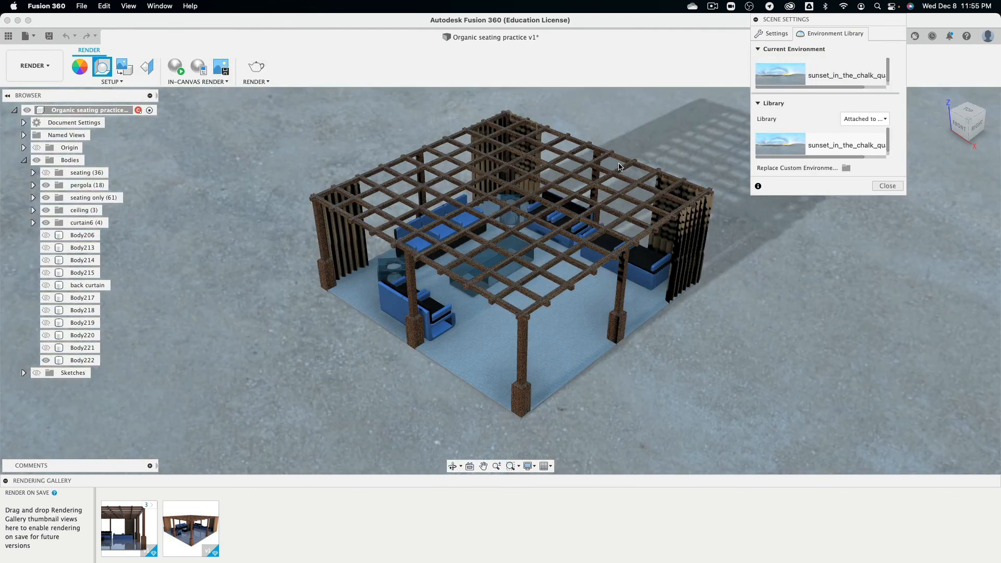
{"action": "middle_click_drag", "start_coordinate": [629, 348], "coordinate": [542, 289], "text": "shift"}
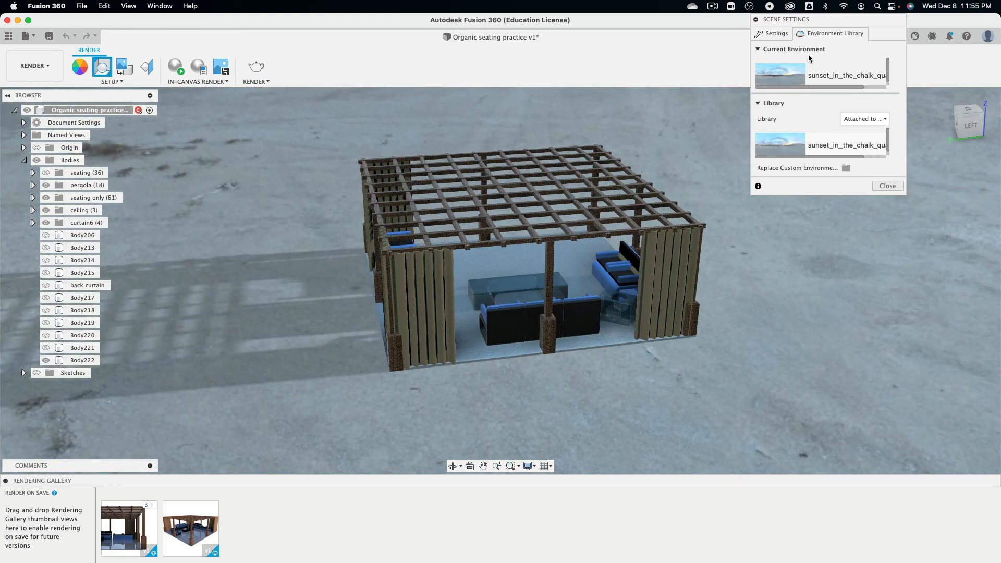
Turn on the environment position controls, try shifting the ground height, and set the ground offset back to 0.
{"action": "left_click", "coordinate": [780, 35]}
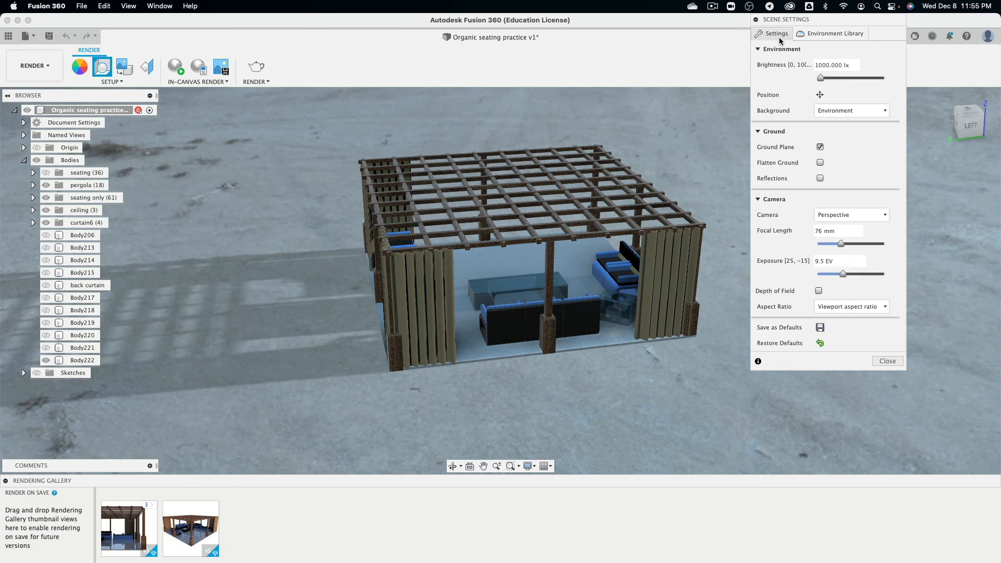
{"action": "left_click", "coordinate": [820, 94]}
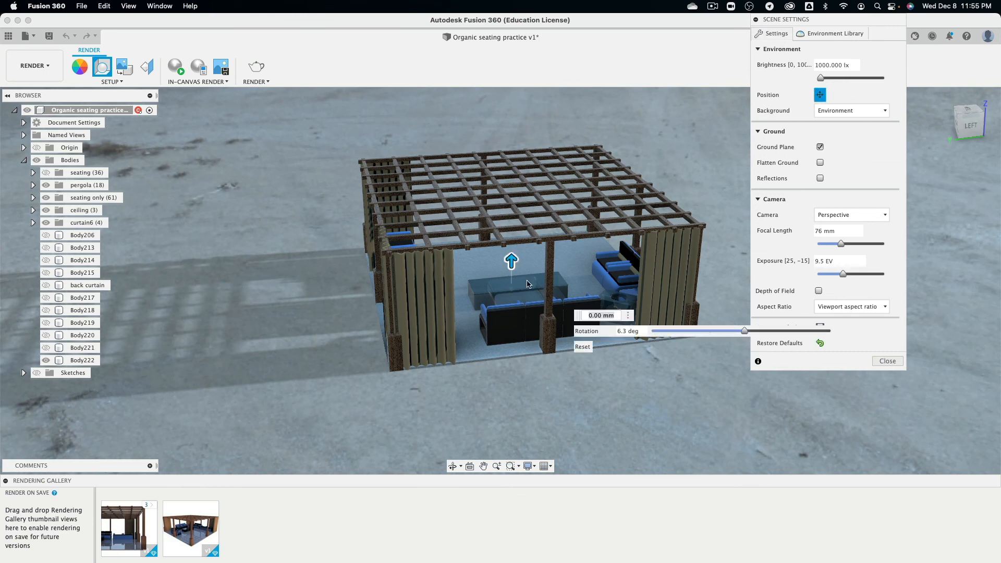
{"action": "mouse_move", "coordinate": [512, 265]}
{"action": "left_mouse_down"}
{"action": "mouse_move", "coordinate": [512, 202]}
{"action": "mouse_move", "coordinate": [512, 261]}
{"action": "mouse_move", "coordinate": [501, 269]}
{"action": "mouse_move", "coordinate": [501, 261]}
{"action": "left_mouse_up"}
{"action": "left_click", "coordinate": [597, 315]}
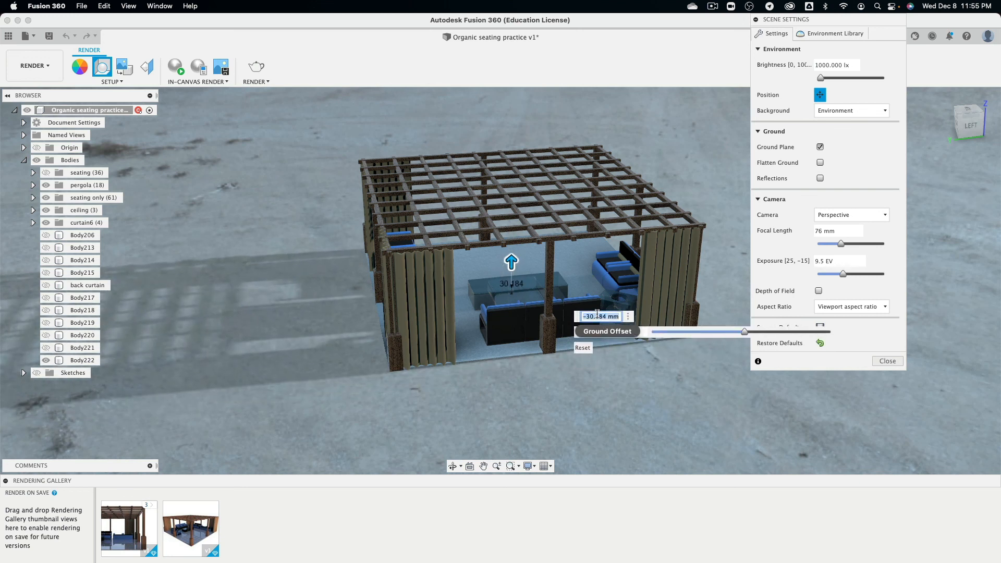
{"action": "type", "text": "0"}
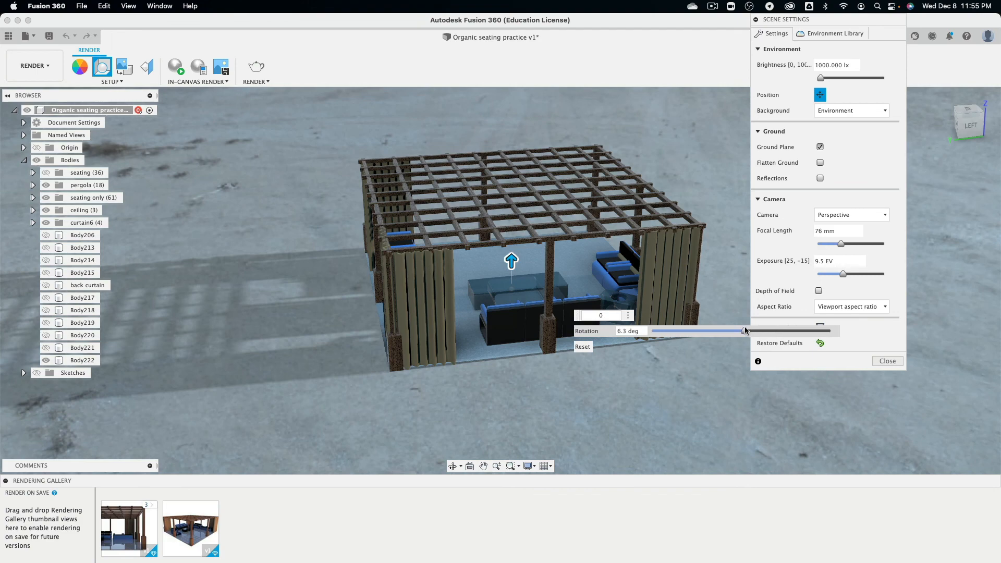
Rotate the environment to -23.0 deg, judging the backdrop from the pergola's front side.
{"action": "middle_click_drag", "start_coordinate": [681, 375], "coordinate": [574, 357], "text": "shift"}
{"action": "left_click", "coordinate": [967, 121]}
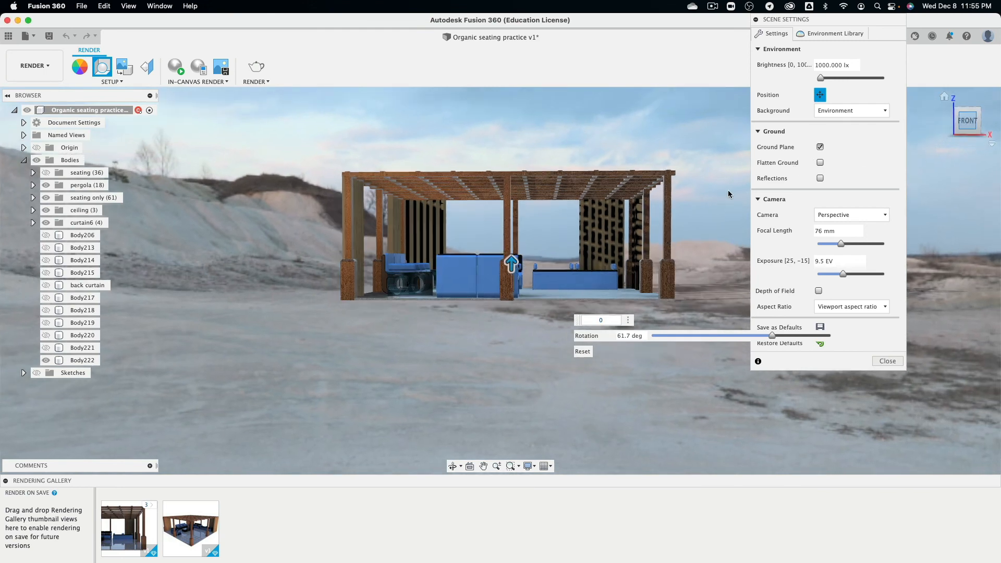
{"action": "scroll", "coordinate": [648, 227], "scroll_direction": "down", "scroll_amount": 2}
{"action": "scroll", "coordinate": [649, 228], "scroll_direction": "up", "scroll_amount": 5}
{"action": "middle_click_drag", "start_coordinate": [632, 230], "coordinate": [631, 234], "text": "shift"}
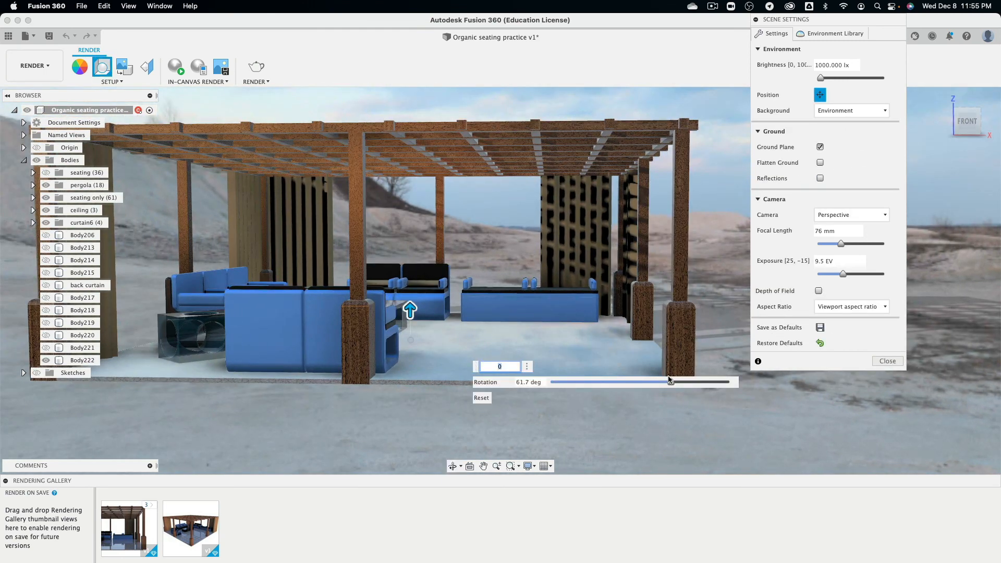
{"action": "left_click_drag", "start_coordinate": [670, 380], "coordinate": [628, 380]}
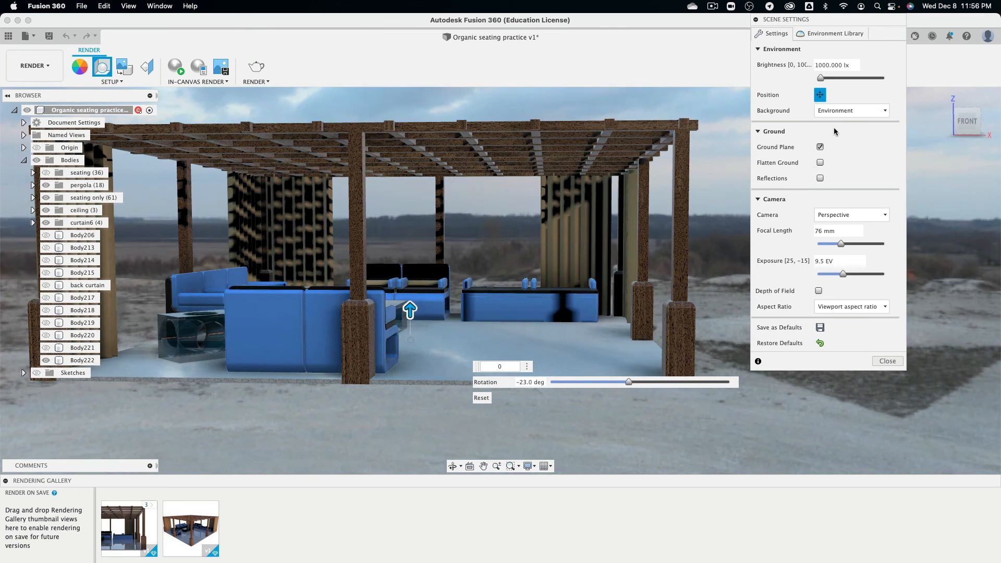
Try a Solid Color background for the scene and switch it back to Environment.
{"action": "left_click", "coordinate": [830, 110]}
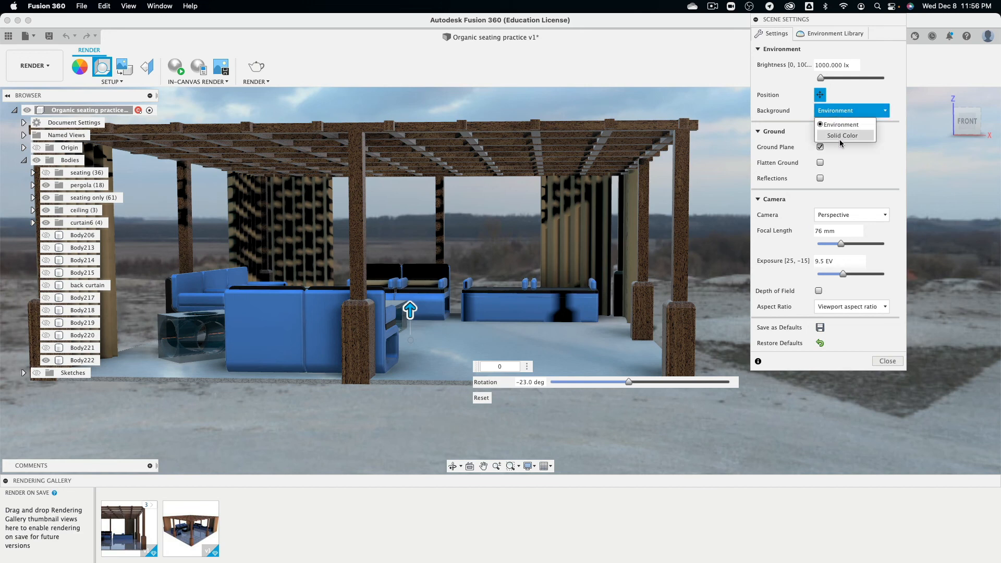
{"action": "left_click", "coordinate": [841, 135]}
{"action": "left_click", "coordinate": [840, 110]}
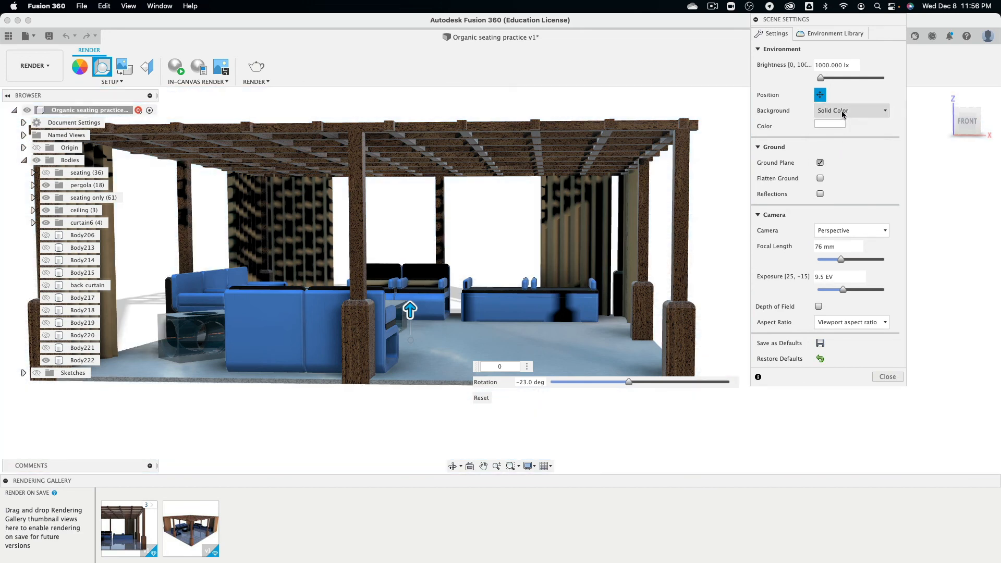
{"action": "left_click", "coordinate": [840, 123]}
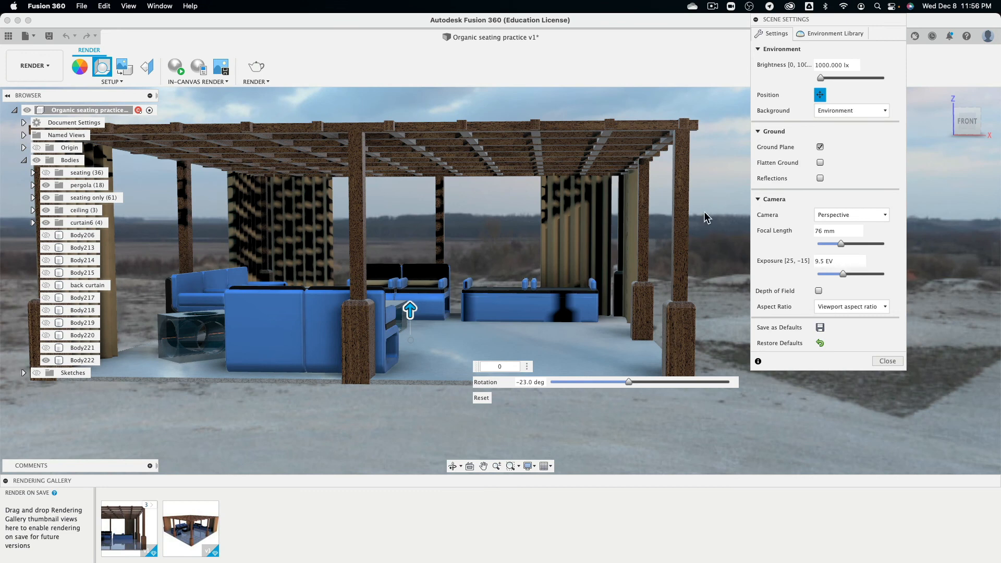
Set the scene background to Solid Color and view the pergola's shadows from slightly above.
{"action": "left_click", "coordinate": [821, 112]}
{"action": "left_click", "coordinate": [833, 134]}
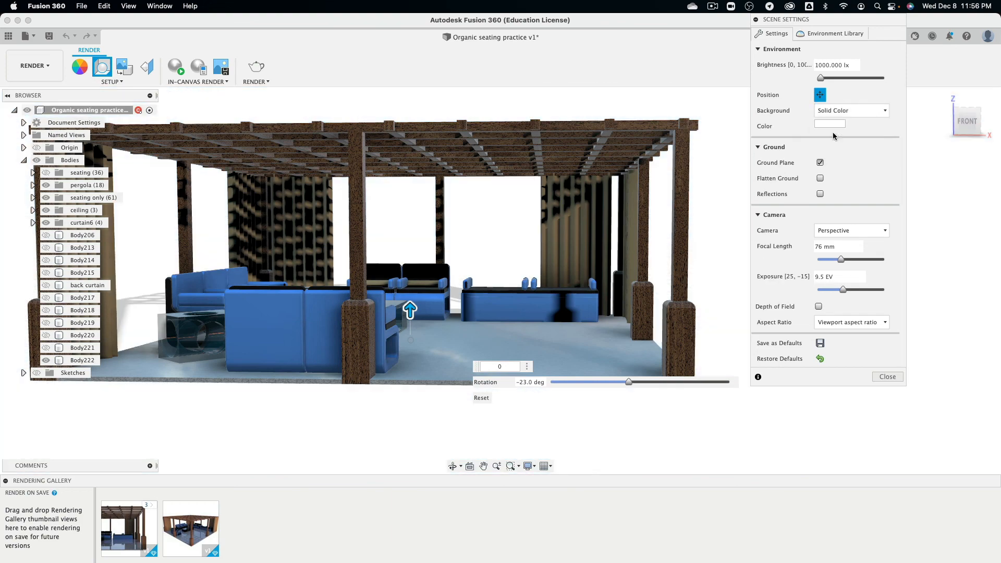
{"action": "scroll", "coordinate": [579, 247], "scroll_direction": "up", "scroll_amount": 2}
{"action": "scroll", "coordinate": [578, 248], "scroll_direction": "down", "scroll_amount": 6}
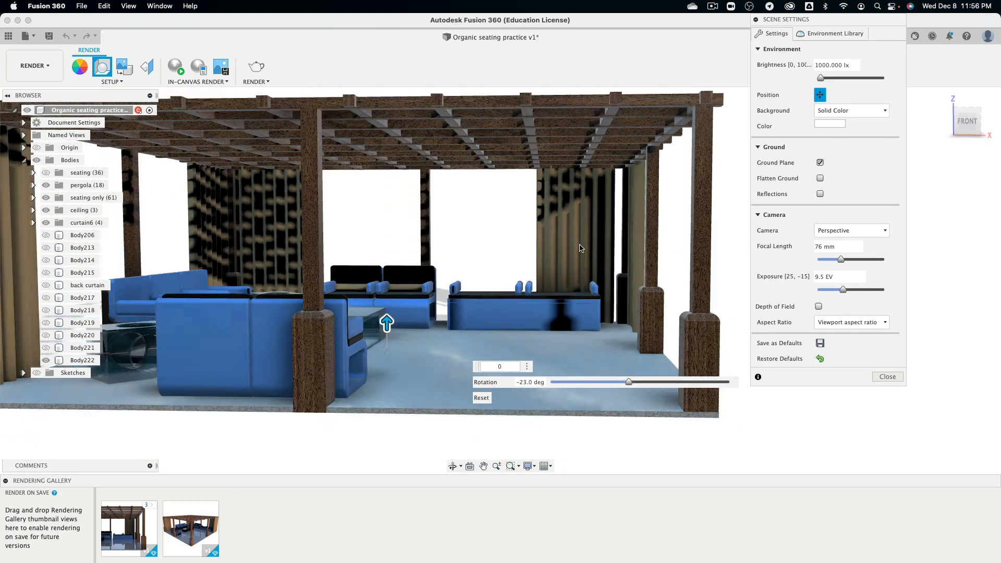
{"action": "middle_click_drag", "start_coordinate": [527, 236], "coordinate": [552, 244], "text": "shift"}
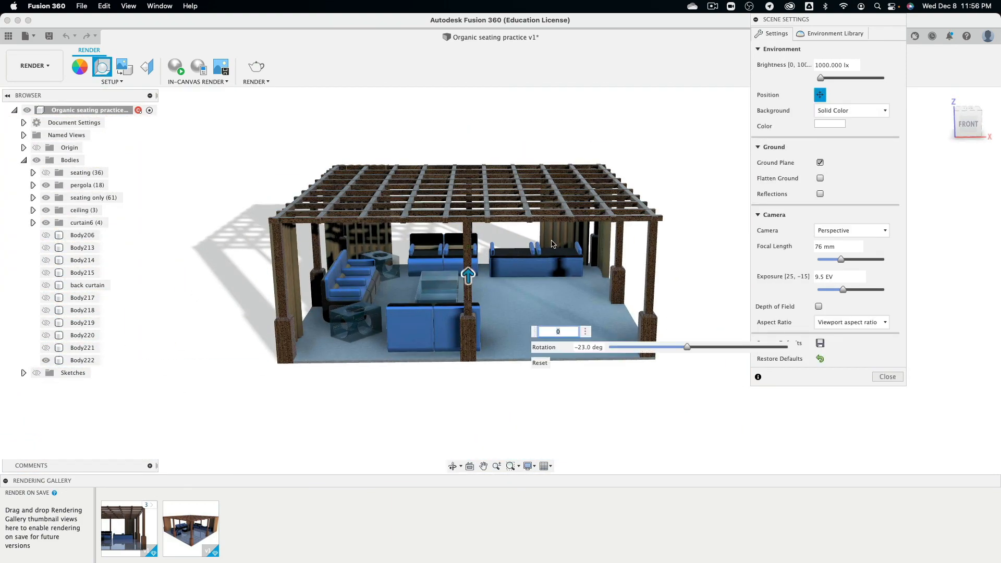
Try the Flatten Ground option and toggle the Ground Plane off and on to compare the pergola's shadows.
{"action": "left_click", "coordinate": [820, 178]}
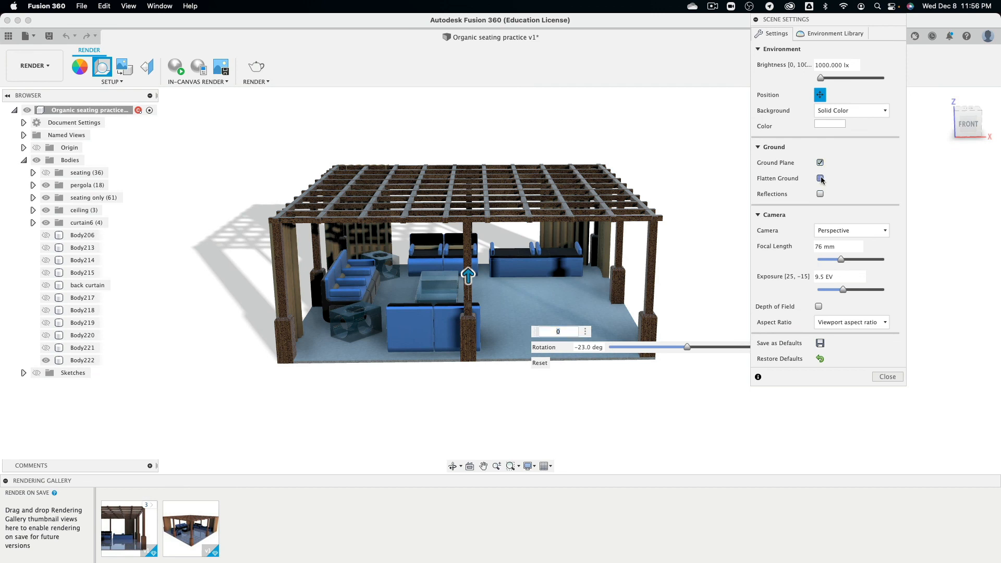
{"action": "left_click", "coordinate": [820, 178]}
{"action": "left_click", "coordinate": [820, 164]}
{"action": "left_click", "coordinate": [820, 163]}
{"action": "left_click", "coordinate": [820, 163]}
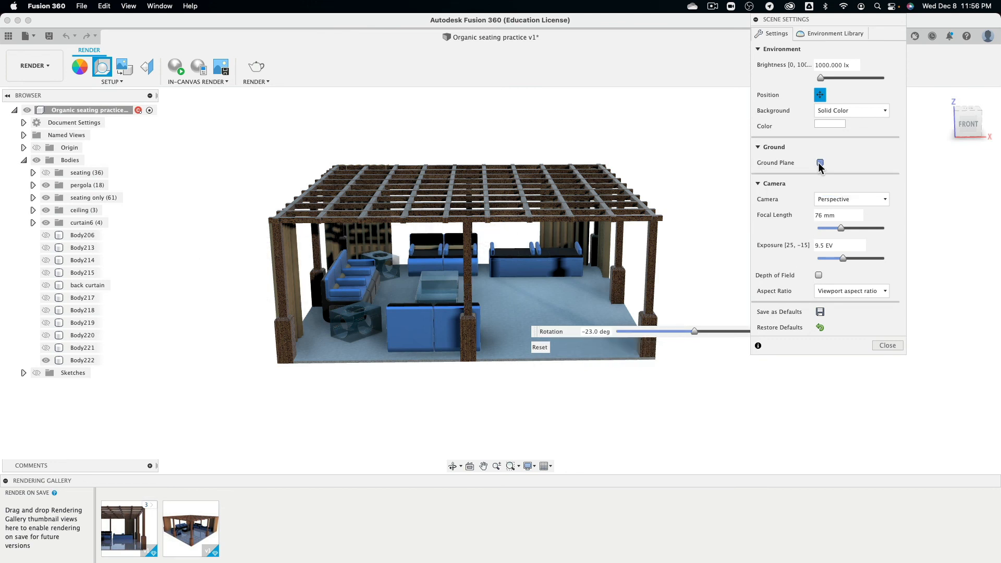
{"action": "left_click", "coordinate": [819, 164]}
{"action": "left_click", "coordinate": [820, 163]}
{"action": "left_click", "coordinate": [820, 163]}
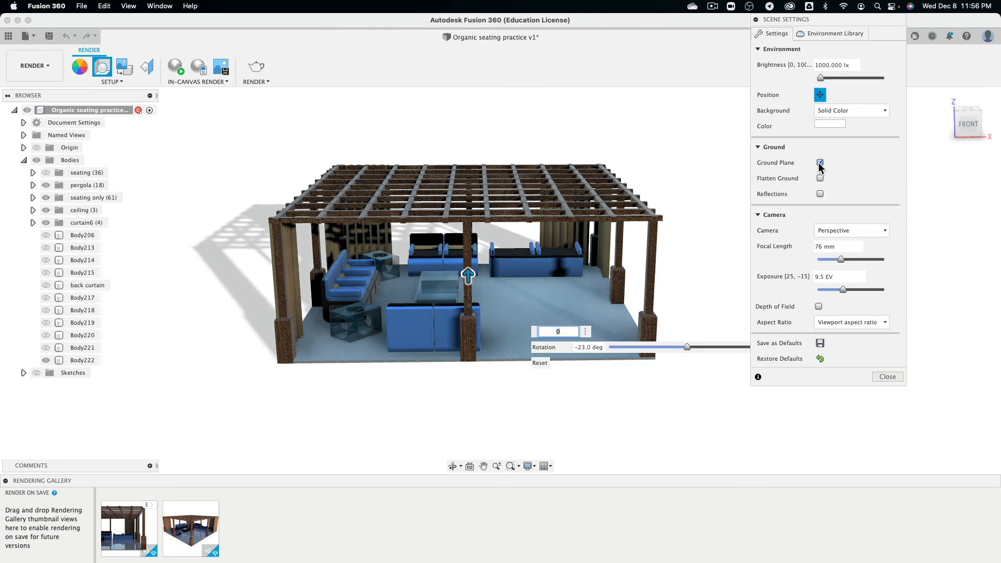
Try different camera focal lengths on the pergola and set the focal length to 90 mm.
{"action": "left_click_drag", "start_coordinate": [842, 261], "coordinate": [797, 260]}
{"action": "middle_click_drag", "start_coordinate": [721, 277], "coordinate": [651, 274], "text": "shift"}
{"action": "left_click_drag", "start_coordinate": [817, 259], "coordinate": [847, 261]}
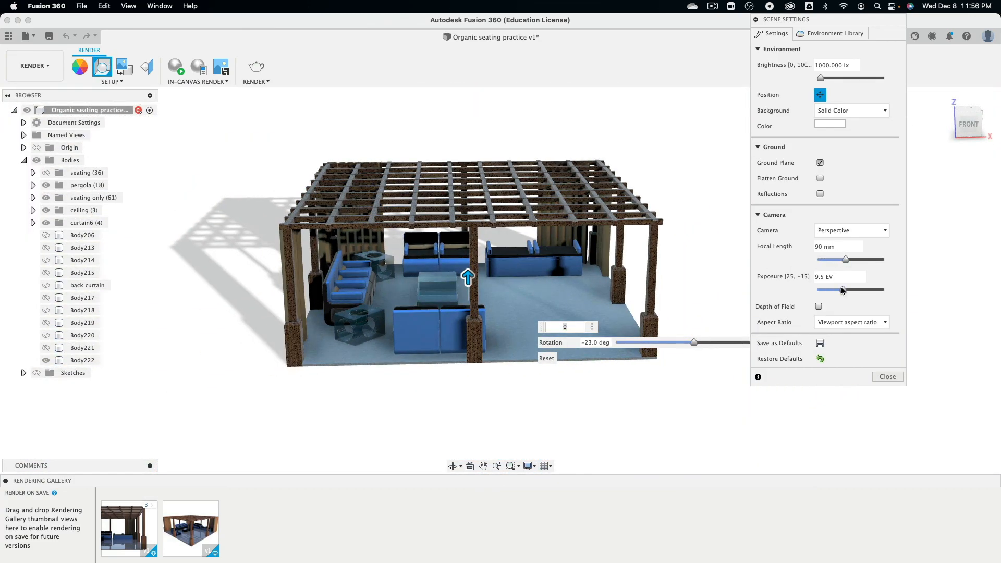
Try Depth of Field on a closer corner view of the pergola, aiming at the rear sofa, and stop positioning the environment.
{"action": "middle_click_drag", "start_coordinate": [643, 308], "coordinate": [538, 267], "text": "shift"}
{"action": "scroll", "coordinate": [538, 267], "scroll_direction": "down", "scroll_amount": 2}
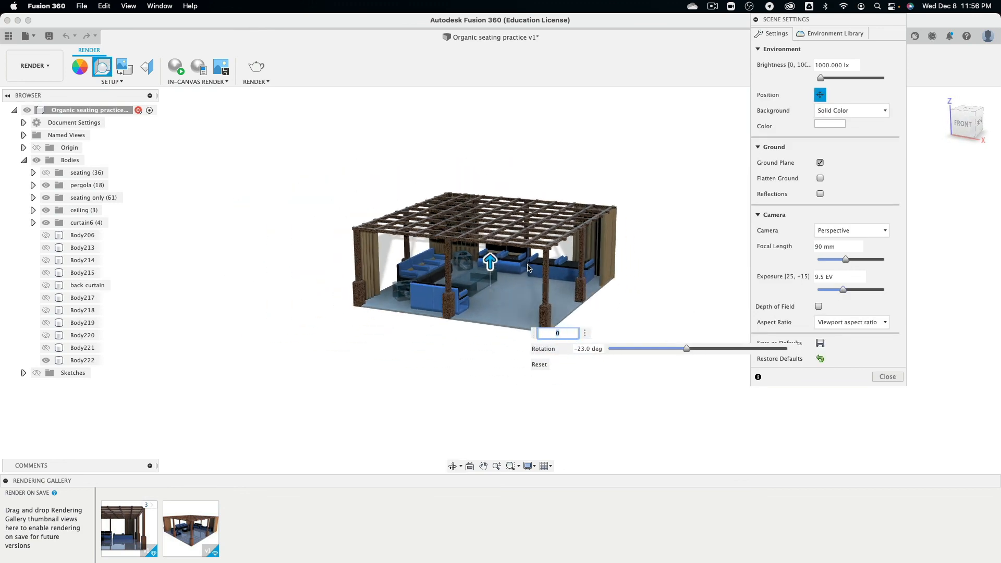
{"action": "scroll", "coordinate": [538, 267], "scroll_direction": "up", "scroll_amount": 5}
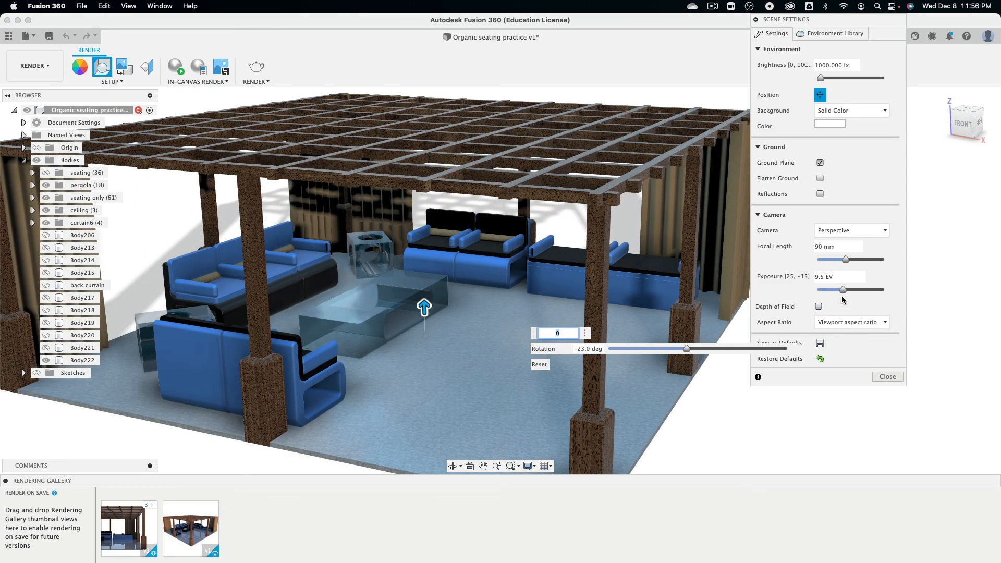
{"action": "left_click", "coordinate": [818, 307]}
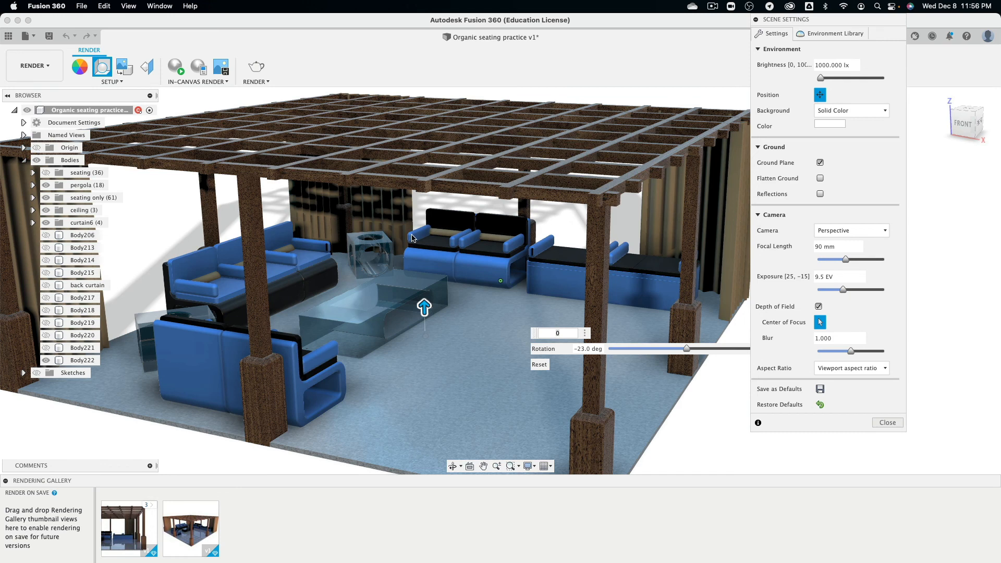
{"action": "left_click", "coordinate": [412, 238]}
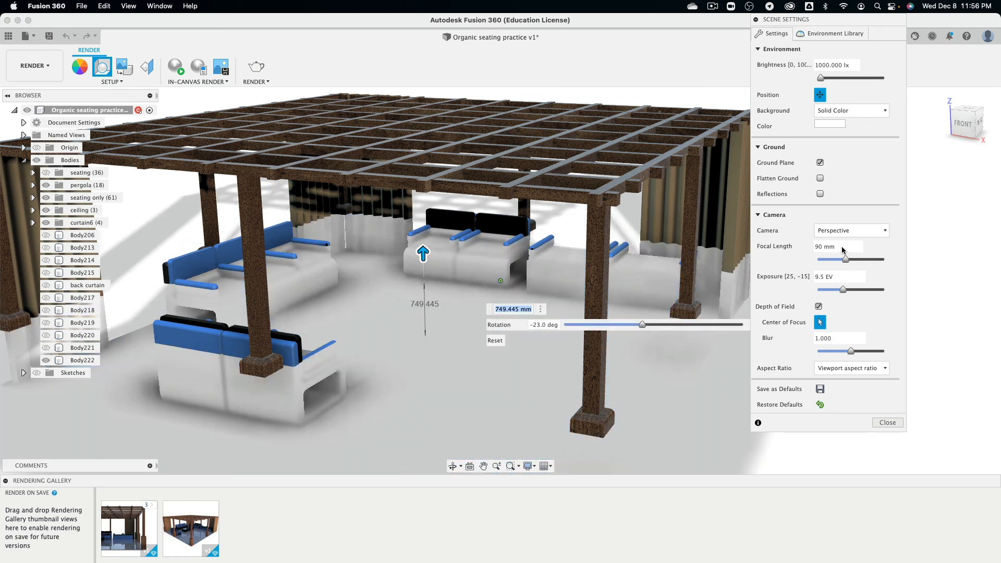
{"action": "left_click", "coordinate": [819, 94]}
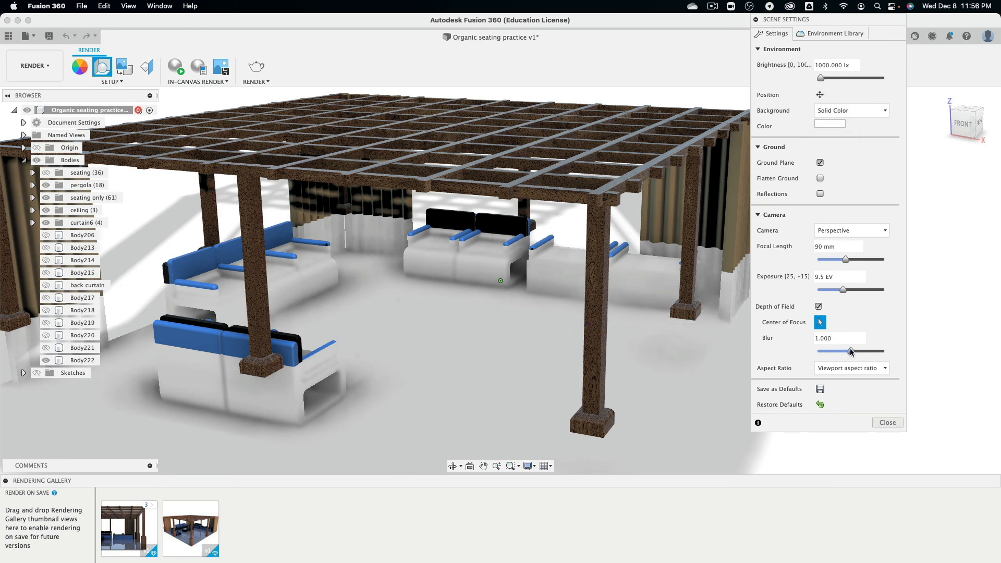
Try a Depth of Field blur of 0.915, turn Depth of Field off and inspect the seating.
{"action": "mouse_move", "coordinate": [851, 352]}
{"action": "left_mouse_down"}
{"action": "mouse_move", "coordinate": [818, 350]}
{"action": "mouse_move", "coordinate": [845, 352]}
{"action": "left_mouse_up"}
{"action": "left_click_drag", "start_coordinate": [823, 352], "coordinate": [841, 353]}
{"action": "left_click", "coordinate": [819, 307]}
{"action": "scroll", "coordinate": [578, 283], "scroll_direction": "up", "scroll_amount": 2}
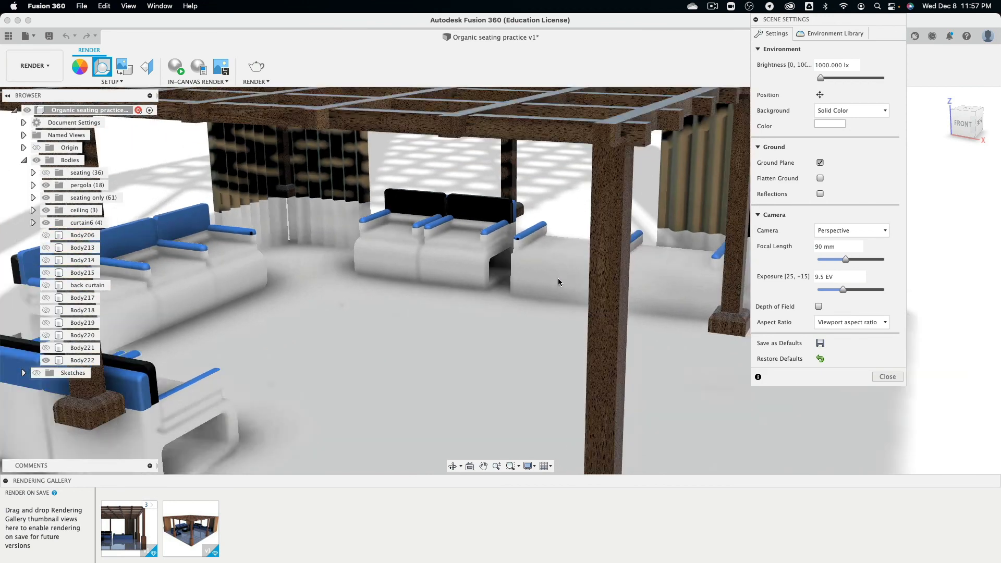
{"action": "scroll", "coordinate": [558, 277], "scroll_direction": "down", "scroll_amount": 3}
Try Depth of Field again, focused on the rear seating with a blur of 0.264, then turn it off and close the scene settings.
{"action": "left_click", "coordinate": [819, 307]}
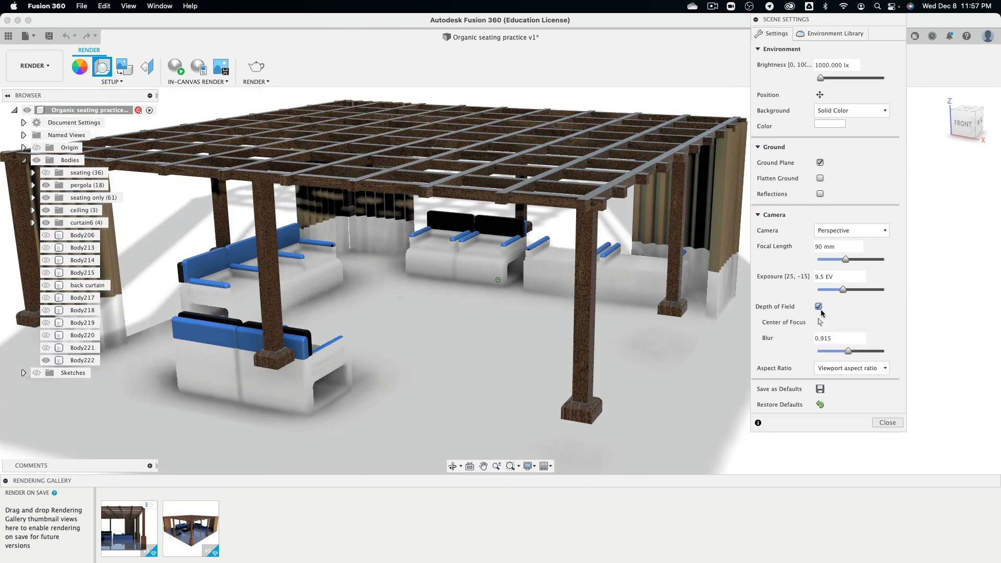
{"action": "left_click", "coordinate": [819, 322]}
{"action": "left_click", "coordinate": [497, 263]}
{"action": "left_click_drag", "start_coordinate": [841, 353], "coordinate": [825, 352]}
{"action": "left_click", "coordinate": [817, 307]}
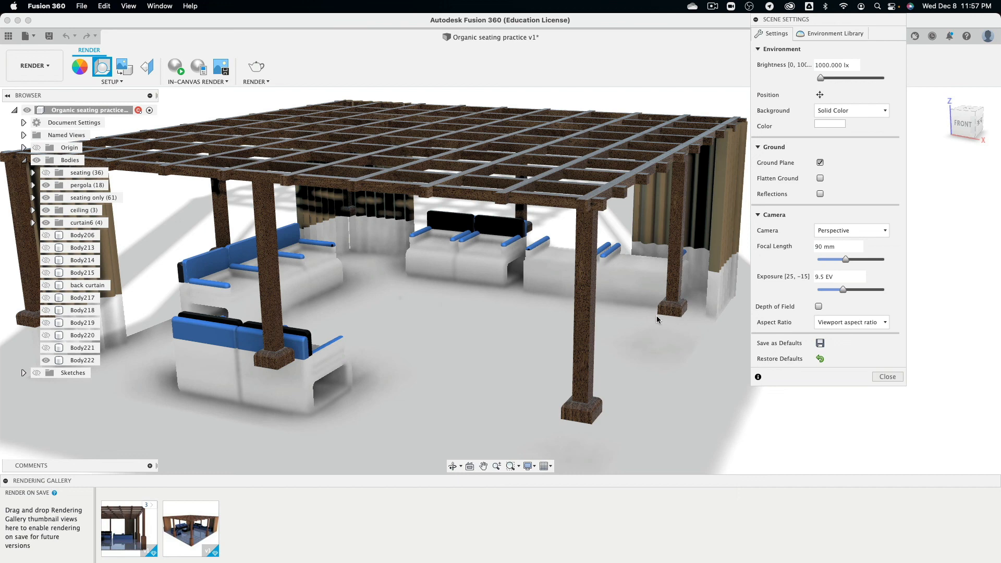
{"action": "scroll", "coordinate": [656, 313], "scroll_direction": "down", "scroll_amount": 5}
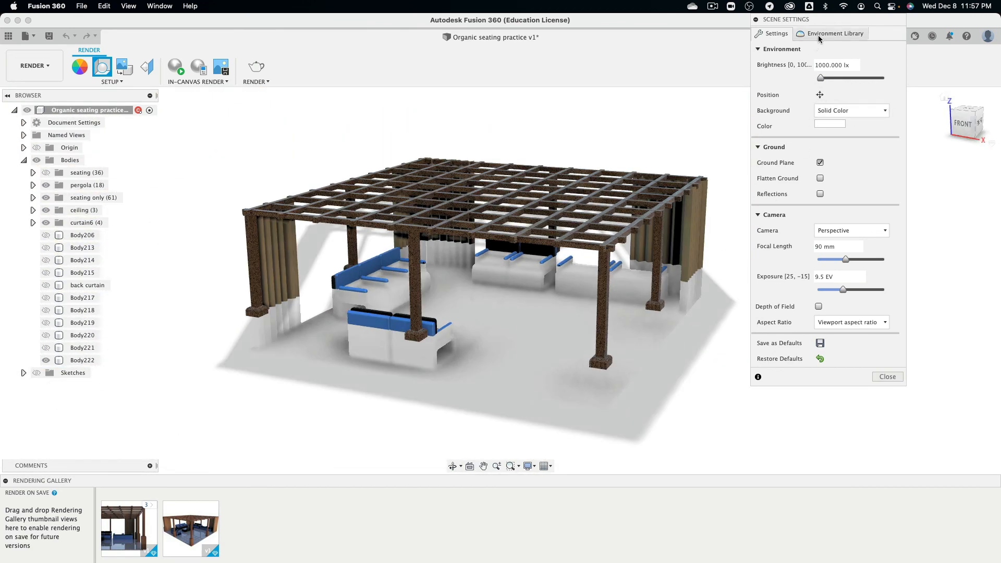
{"action": "left_click", "coordinate": [887, 377]}
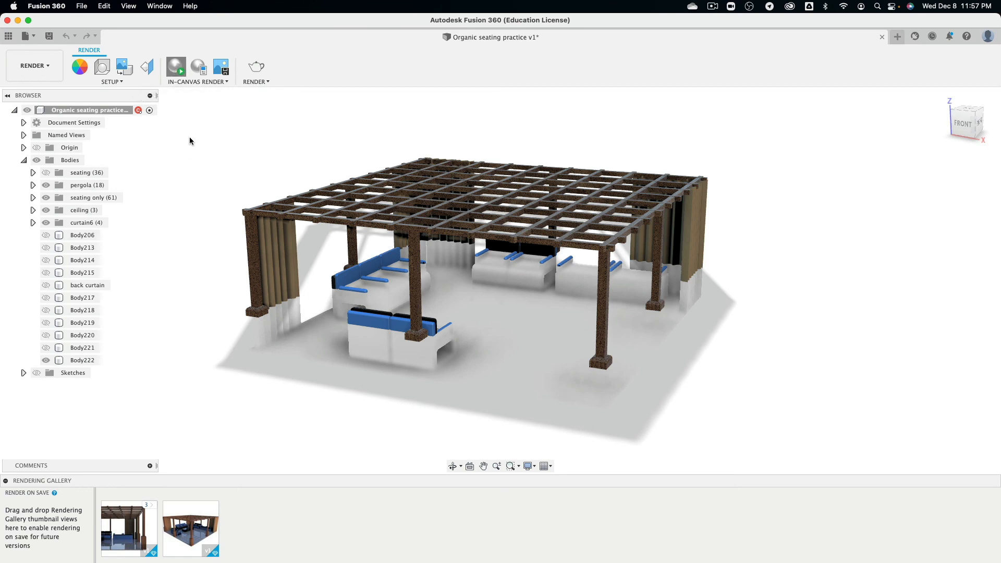
{"action": "middle_click_drag", "start_coordinate": [441, 203], "coordinate": [397, 198], "text": "shift"}
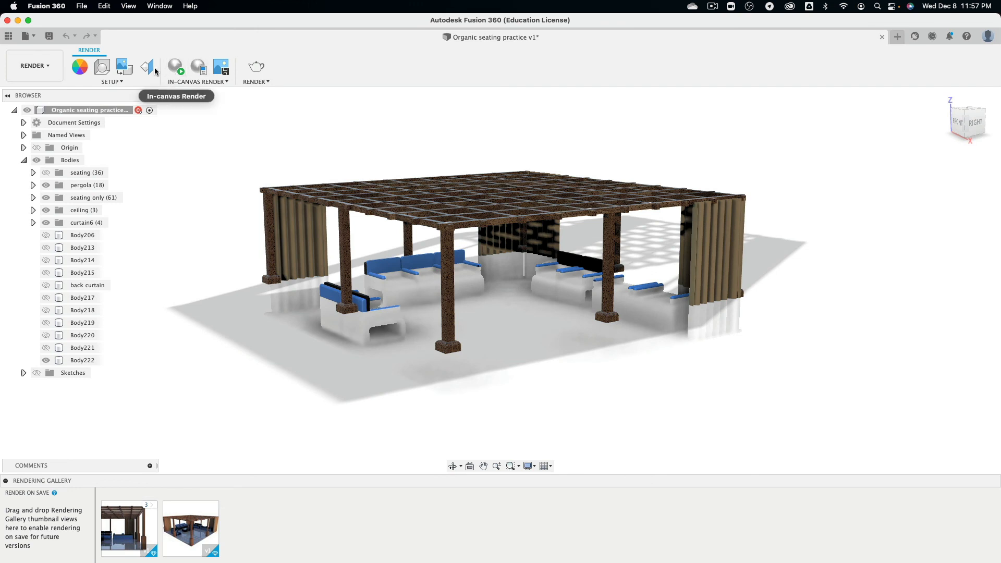
Reopen the scene settings and try rotating the environment to -27.2 deg.
{"action": "left_click", "coordinate": [102, 66]}
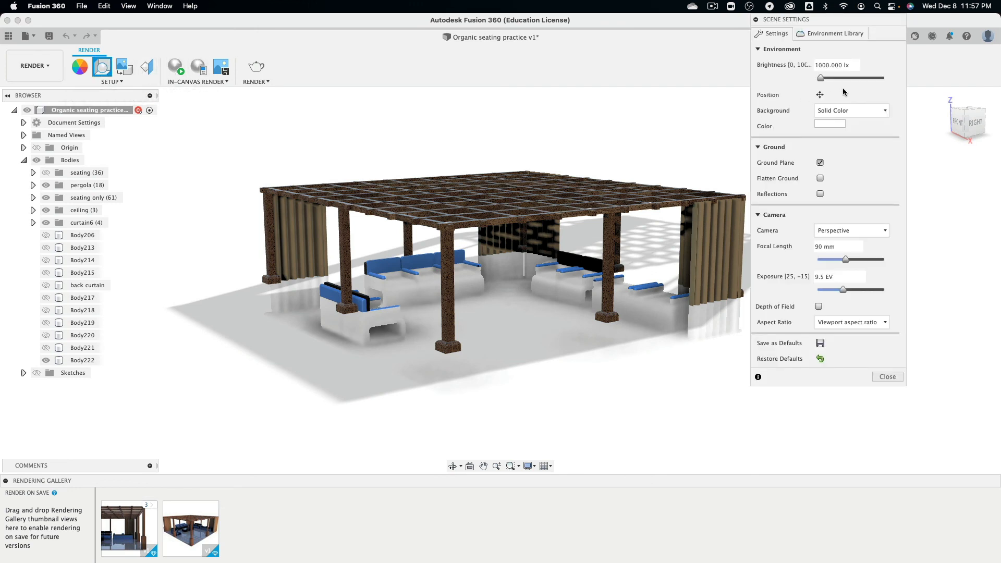
{"action": "left_click", "coordinate": [820, 94]}
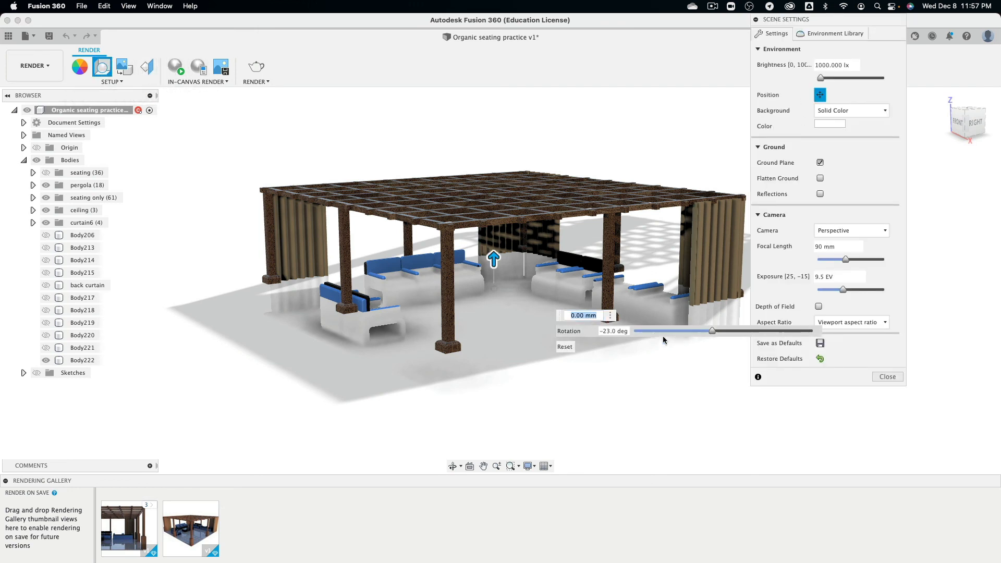
{"action": "mouse_move", "coordinate": [712, 330]}
{"action": "left_mouse_down"}
{"action": "mouse_move", "coordinate": [728, 326]}
{"action": "mouse_move", "coordinate": [710, 330]}
{"action": "left_mouse_up"}
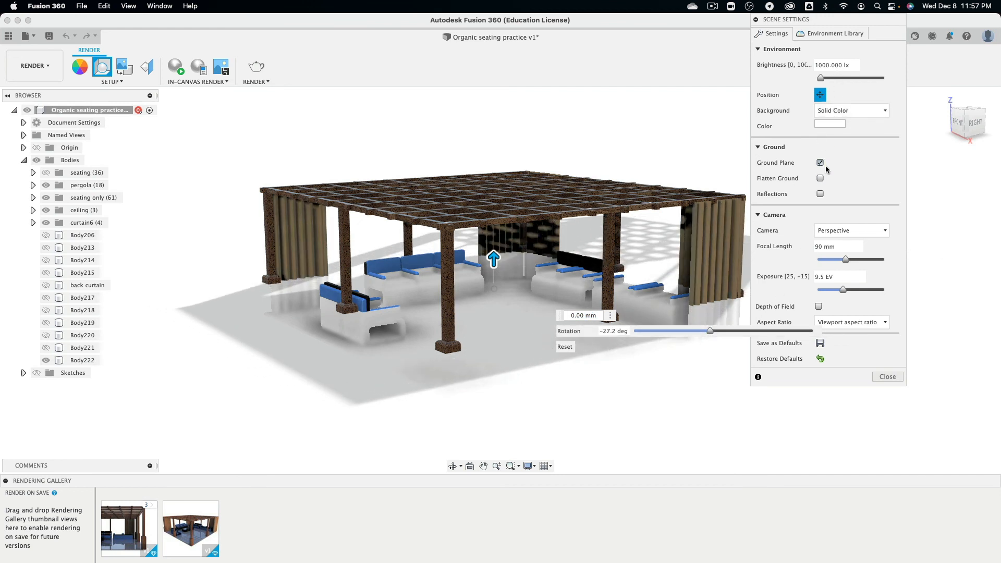
Try Flatten Ground, reset the environment's position and rotation, turn Flatten Ground off again and close the scene settings.
{"action": "left_click", "coordinate": [820, 179]}
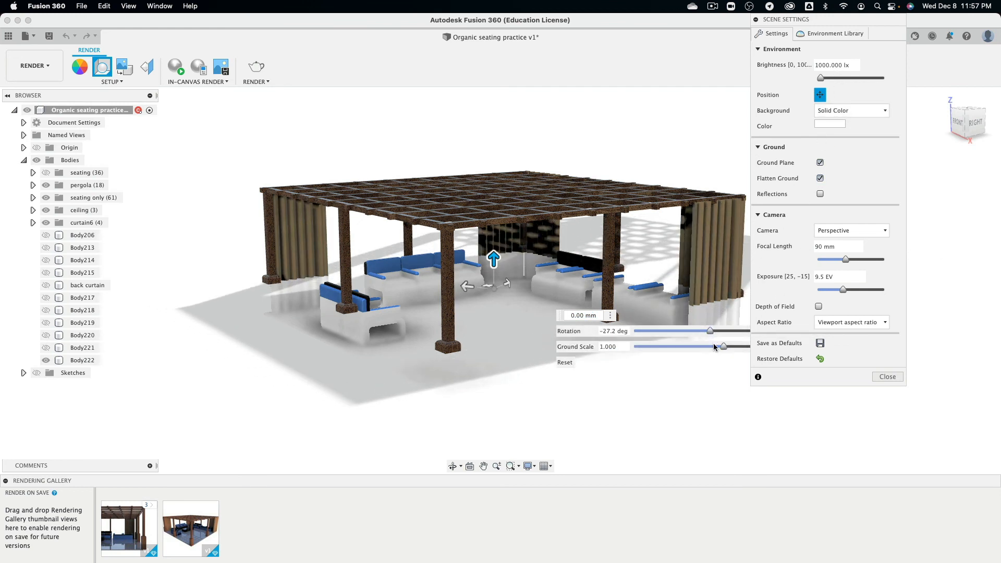
{"action": "left_click_drag", "start_coordinate": [721, 346], "coordinate": [719, 332]}
{"action": "left_click", "coordinate": [564, 363]}
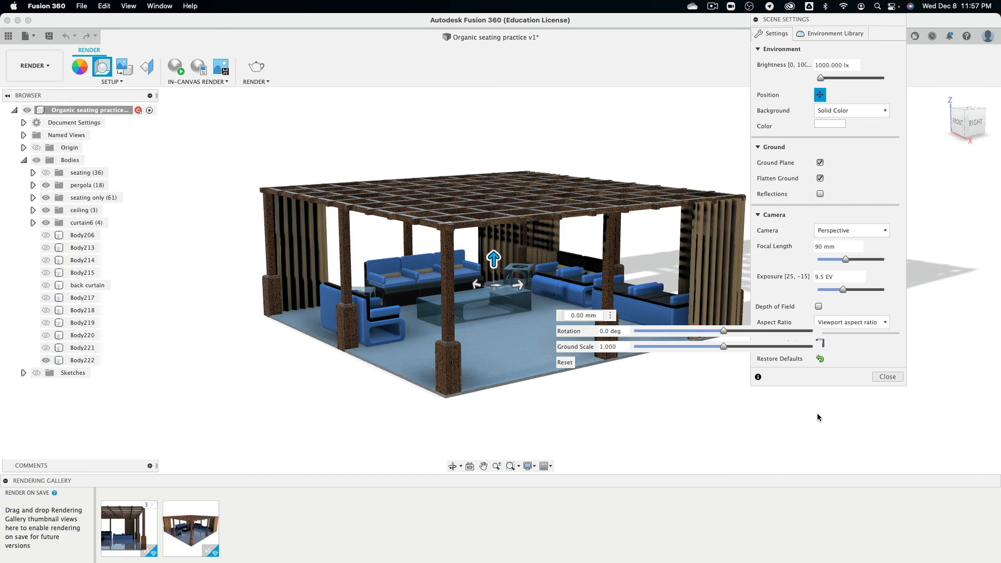
{"action": "left_click", "coordinate": [819, 178]}
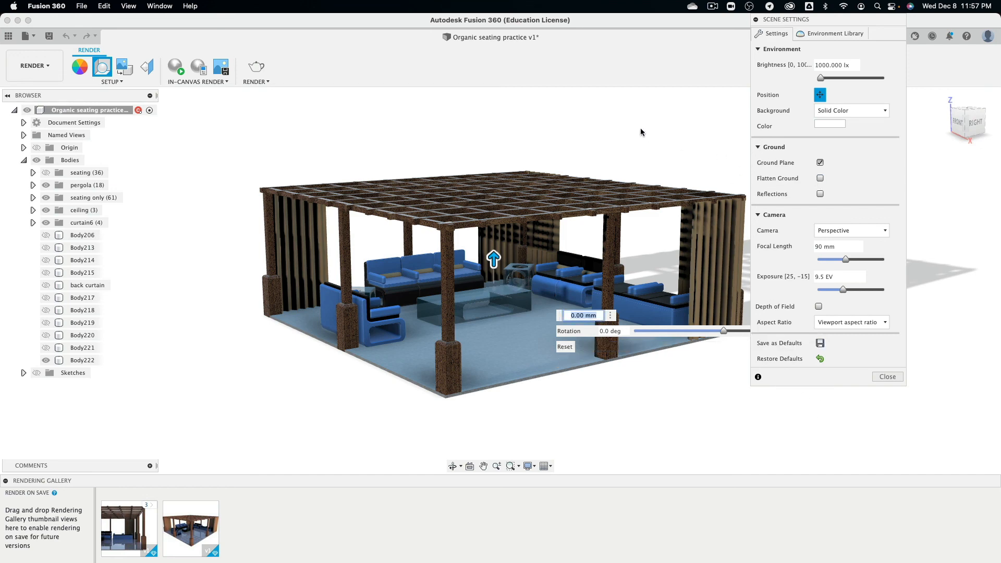
{"action": "middle_click_drag", "start_coordinate": [524, 119], "coordinate": [598, 134], "text": "shift"}
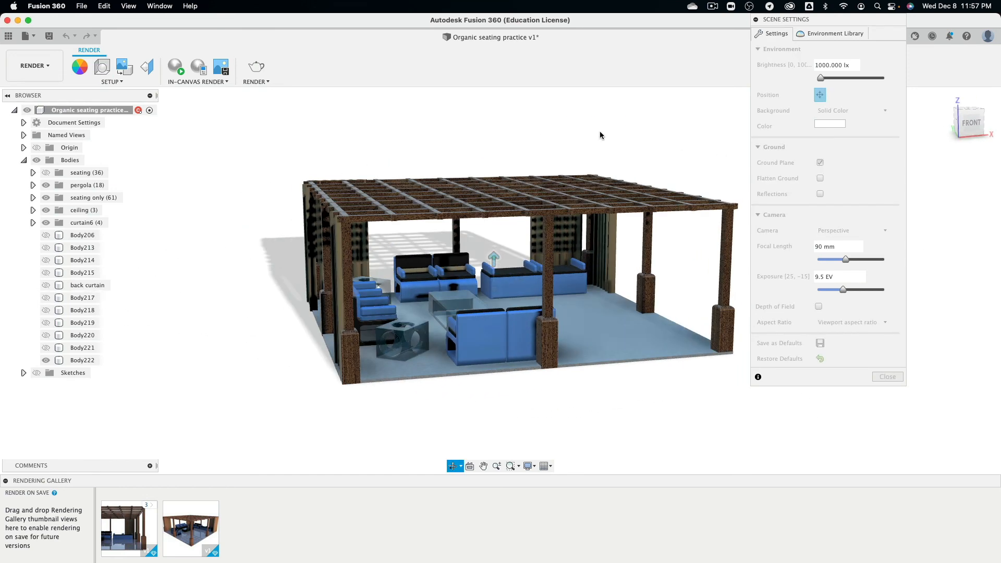
{"action": "left_click", "coordinate": [887, 376]}
Start an in-canvas render of the pergola from a low front-corner view.
{"action": "left_click", "coordinate": [970, 123]}
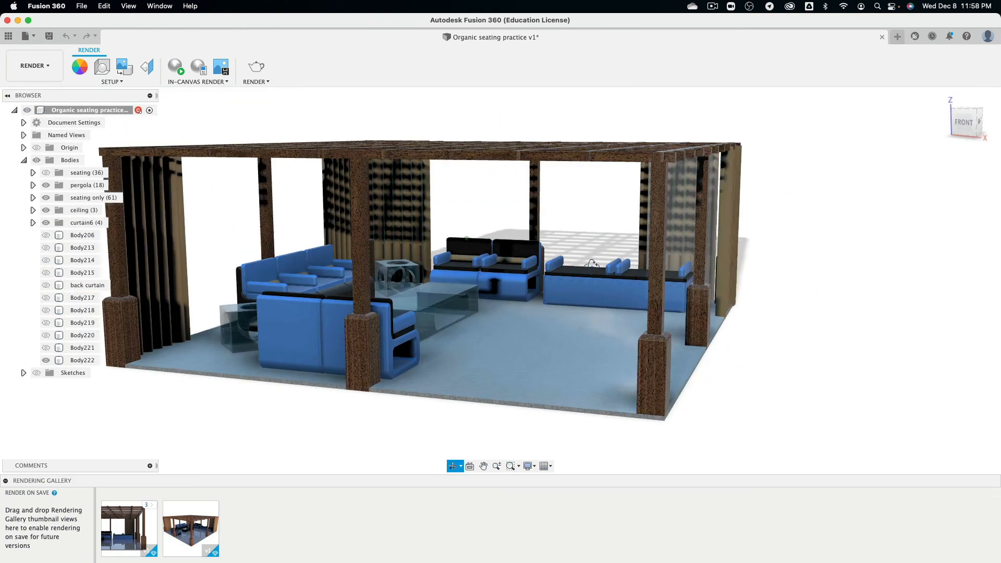
{"action": "middle_click_drag", "start_coordinate": [592, 265], "coordinate": [571, 263], "text": "shift"}
{"action": "left_click", "coordinate": [175, 68]}
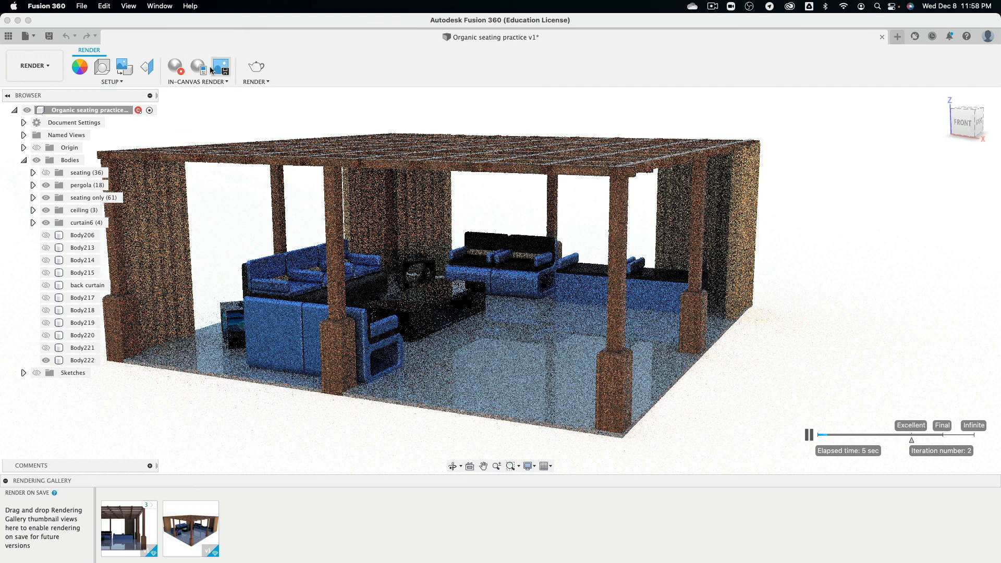
Try Depth of Field in the running in-canvas render with a blur of 1.225.
{"action": "left_click", "coordinate": [99, 66]}
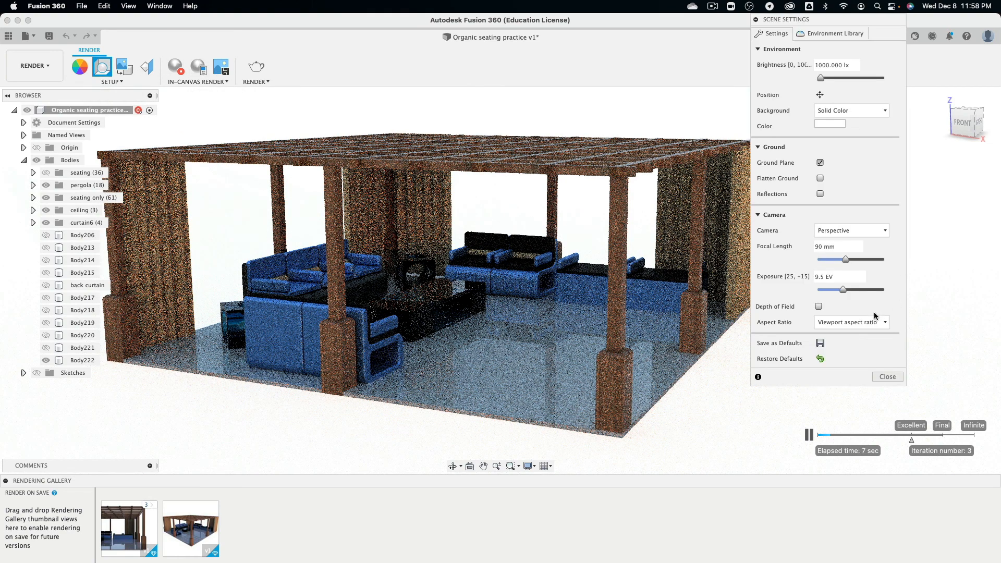
{"action": "left_click", "coordinate": [819, 307]}
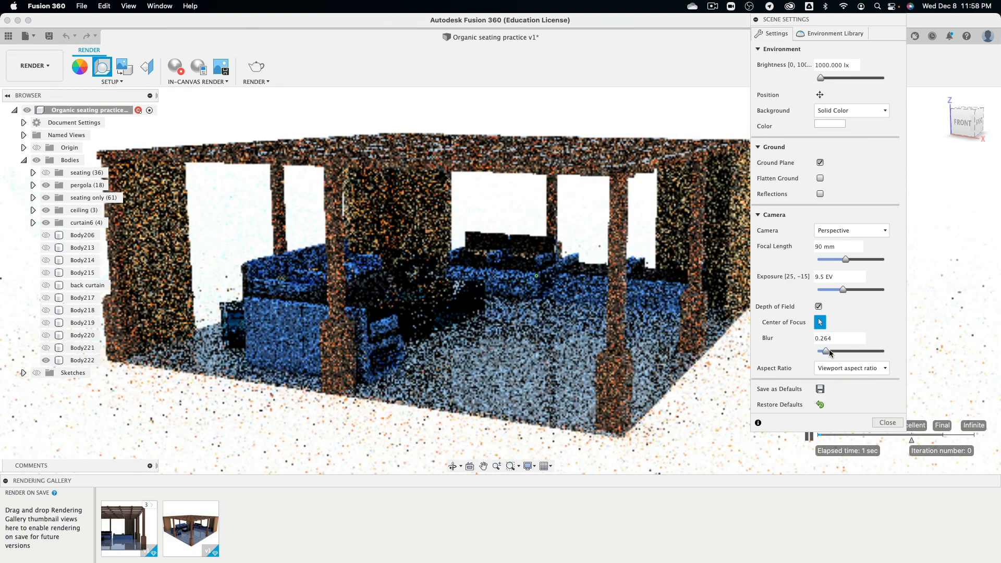
{"action": "left_click_drag", "start_coordinate": [825, 351], "coordinate": [859, 351]}
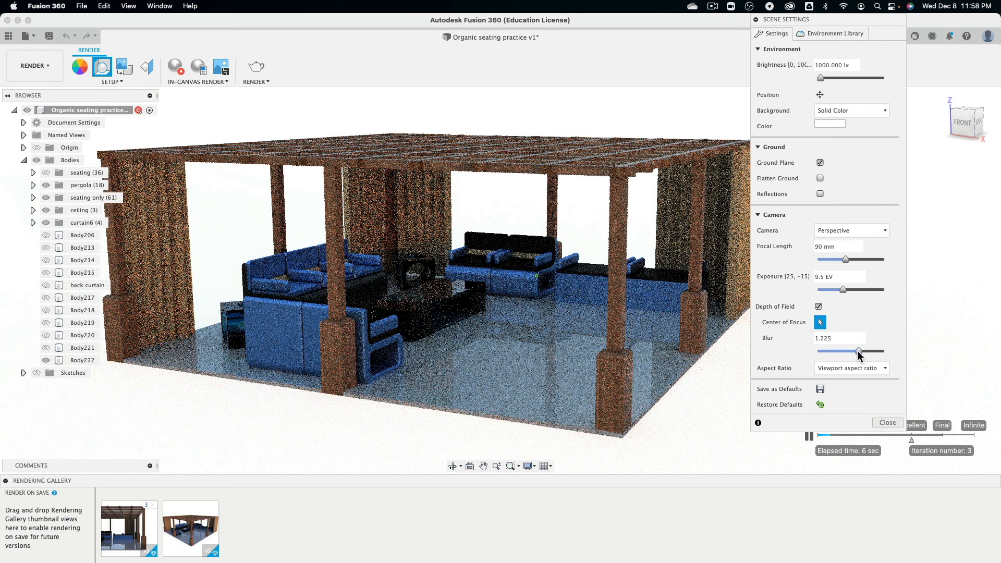
Try focusing on the nearest corner post with a blur of 2.000, then turn Depth of Field off.
{"action": "left_click", "coordinate": [820, 322]}
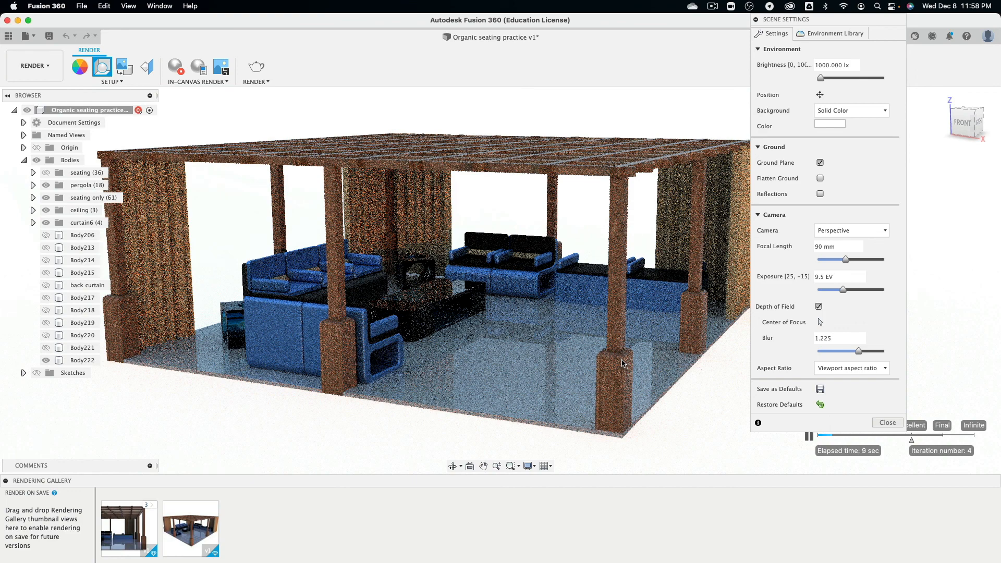
{"action": "left_click", "coordinate": [820, 322]}
{"action": "left_click", "coordinate": [621, 363]}
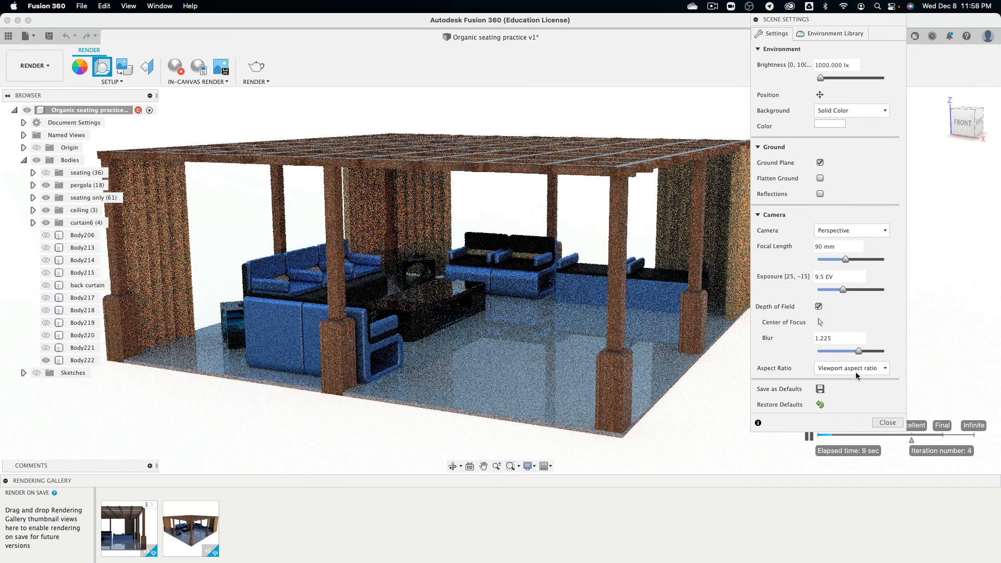
{"action": "left_click_drag", "start_coordinate": [859, 351], "coordinate": [888, 354]}
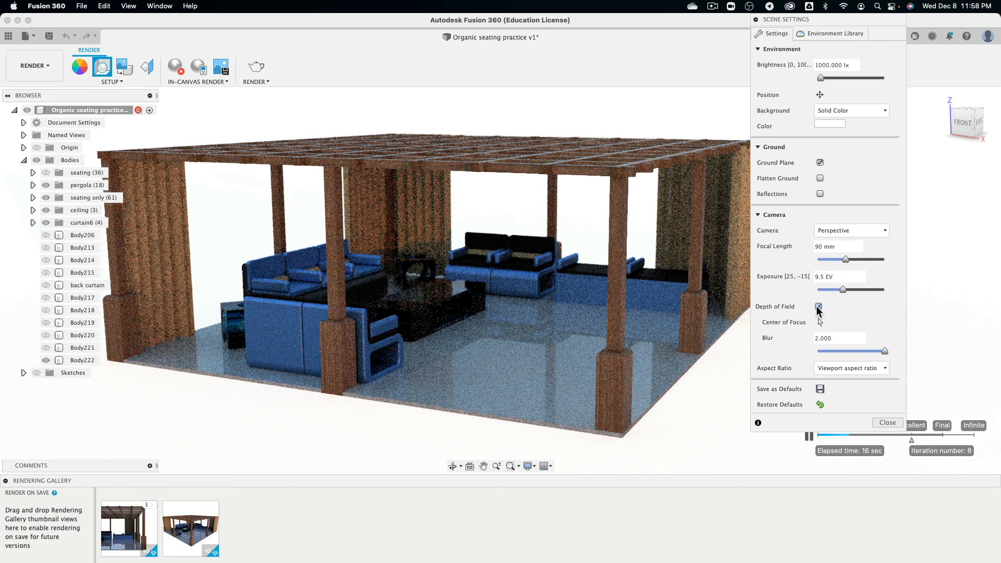
{"action": "left_click", "coordinate": [818, 307]}
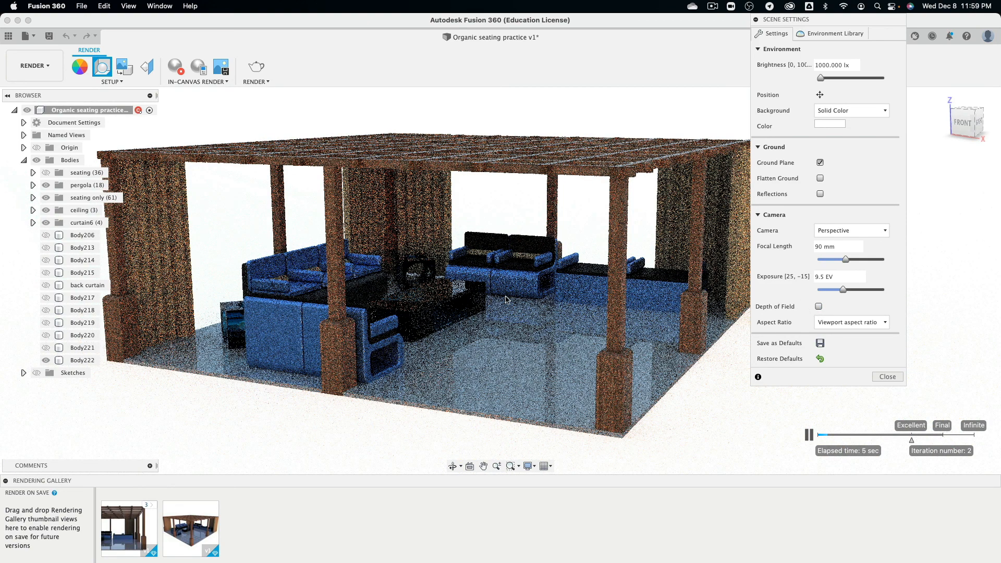
View the in-canvas render of the whole pergola from slightly above and close the scene settings.
{"action": "scroll", "coordinate": [502, 273], "scroll_direction": "up", "scroll_amount": 3}
{"action": "scroll", "coordinate": [505, 272], "scroll_direction": "down", "scroll_amount": 5}
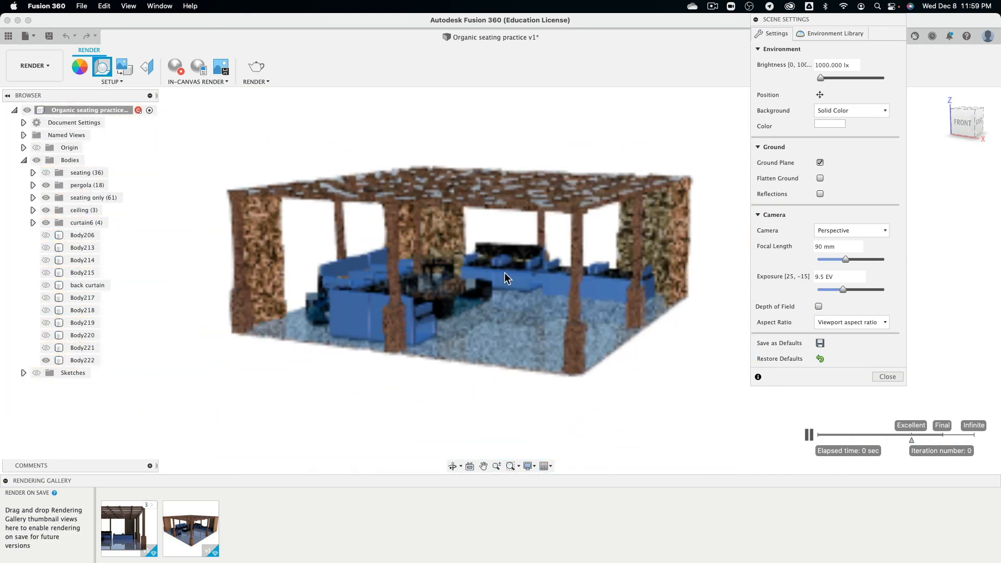
{"action": "mouse_move", "coordinate": [505, 272]}
{"action": "middle_mouse_down", "text": "shift"}
{"action": "mouse_move", "coordinate": [509, 293]}
{"action": "mouse_move", "coordinate": [503, 276]}
{"action": "middle_mouse_up", "text": "shift"}
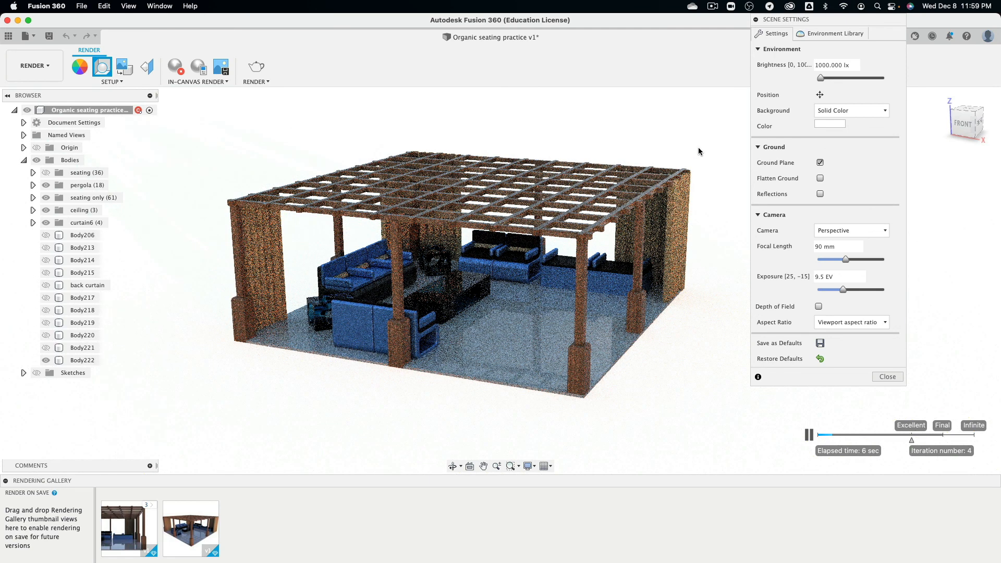
{"action": "left_click", "coordinate": [887, 377]}
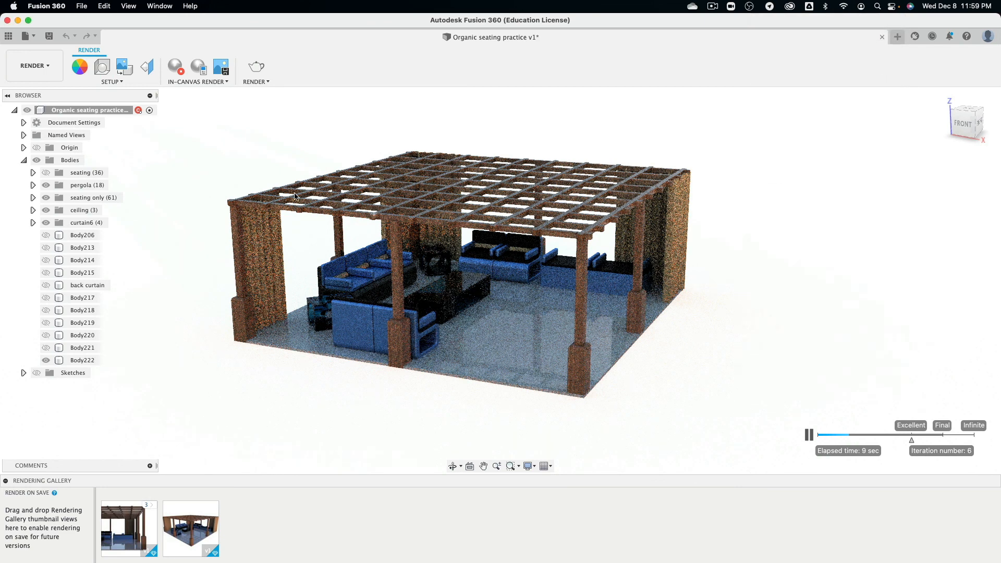
Stop the in-canvas render, run it again to compare it with the unrendered view, and stop it.
{"action": "left_click", "coordinate": [173, 71]}
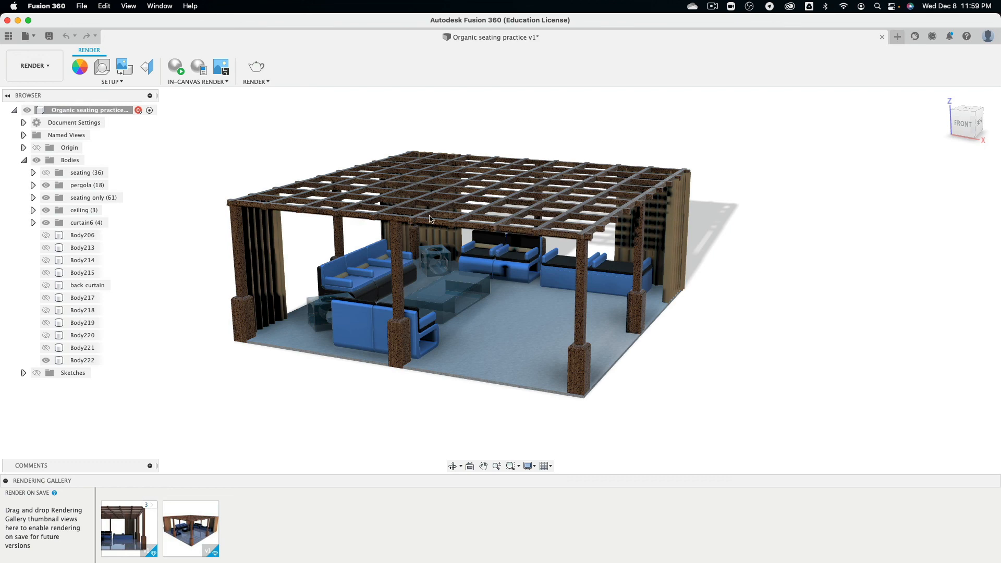
{"action": "left_click", "coordinate": [175, 67]}
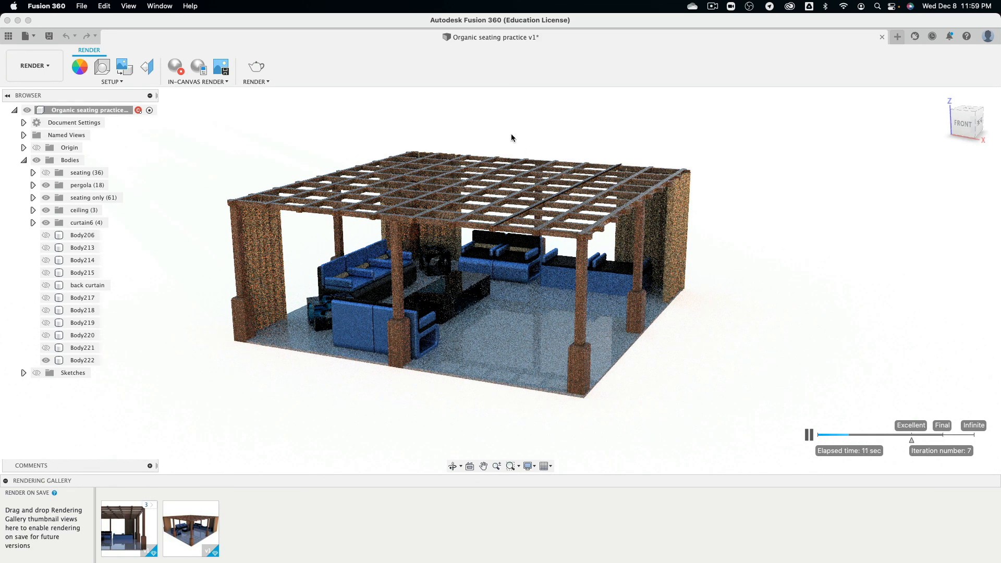
{"action": "left_click", "coordinate": [175, 67]}
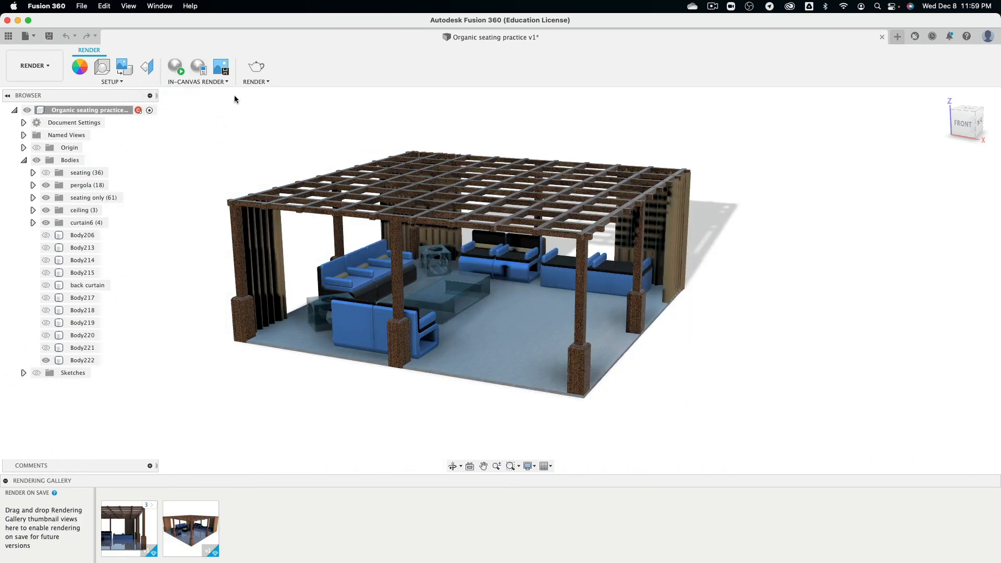
Frame a close front view of the pergola's right-hand bays, showing the seating, roof beams and reflective floor.
{"action": "left_click", "coordinate": [957, 127]}
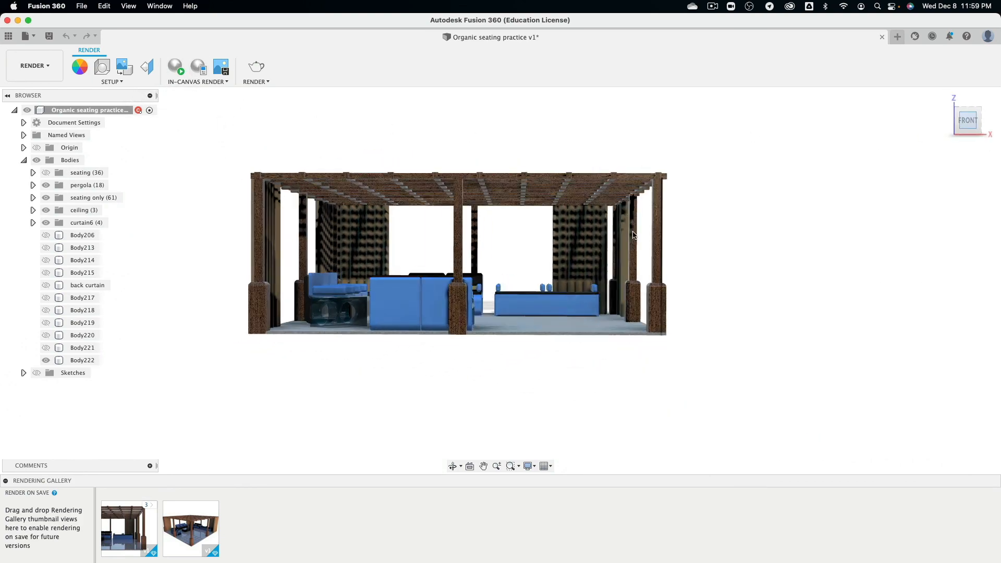
{"action": "scroll", "coordinate": [523, 281], "scroll_direction": "up", "scroll_amount": 3}
{"action": "middle_click_drag", "start_coordinate": [505, 255], "coordinate": [360, 286]}
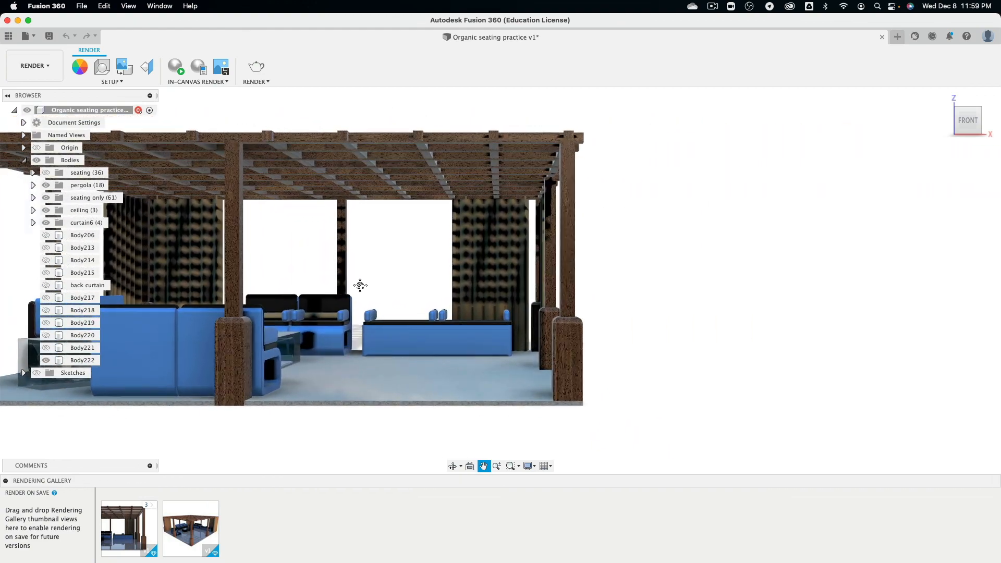
{"action": "scroll", "coordinate": [359, 286], "scroll_direction": "up", "scroll_amount": 5}
{"action": "scroll", "coordinate": [355, 286], "scroll_direction": "down", "scroll_amount": 3}
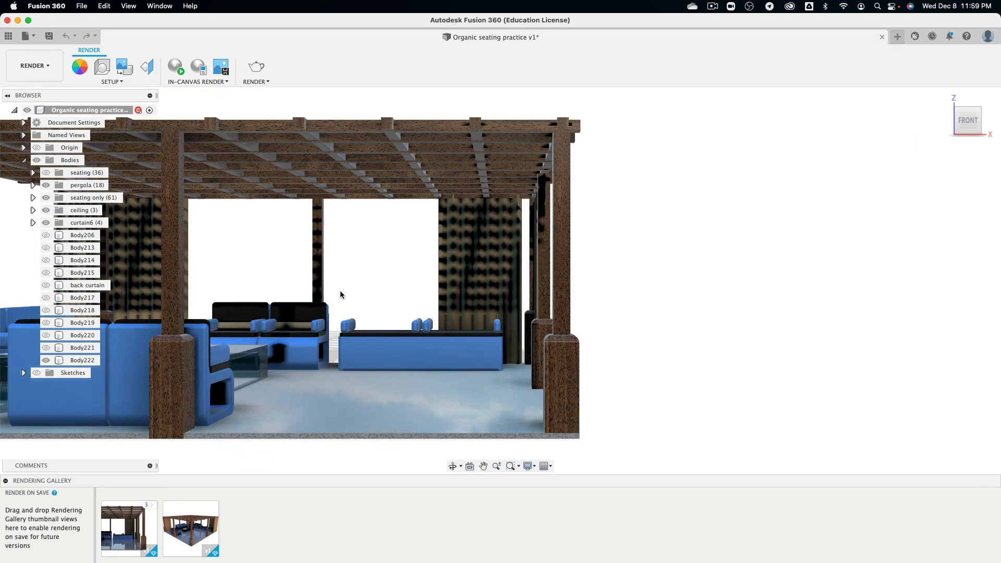
{"action": "middle_click_drag", "start_coordinate": [340, 290], "coordinate": [343, 287]}
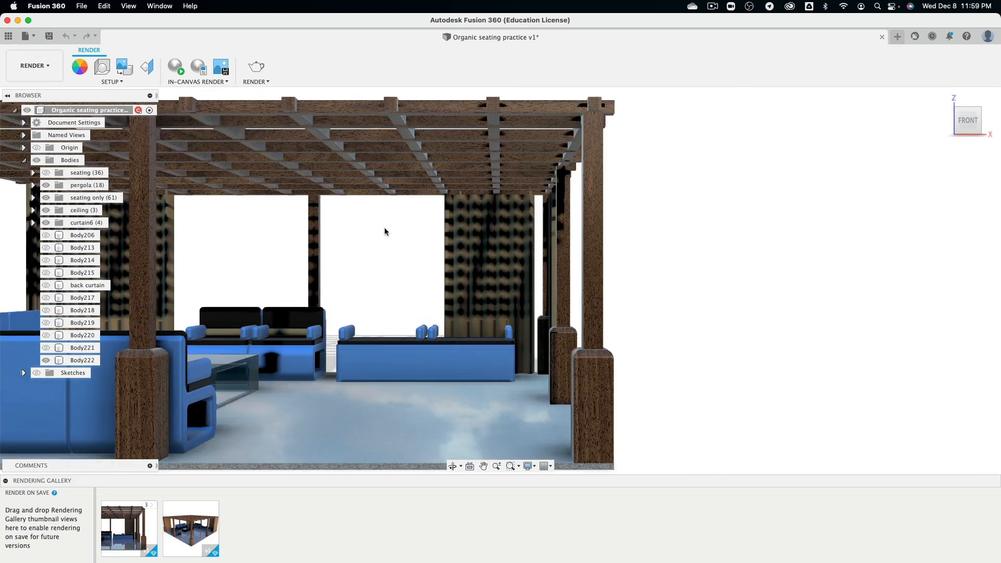
{"action": "scroll", "coordinate": [385, 227], "scroll_direction": "up", "scroll_amount": 3}
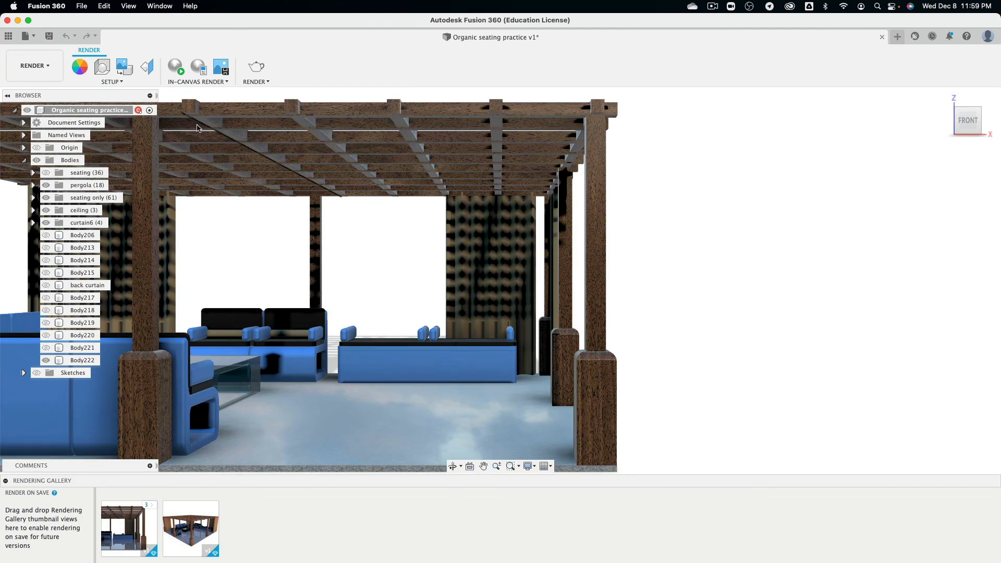
{"action": "middle_click_drag", "start_coordinate": [365, 163], "coordinate": [342, 158]}
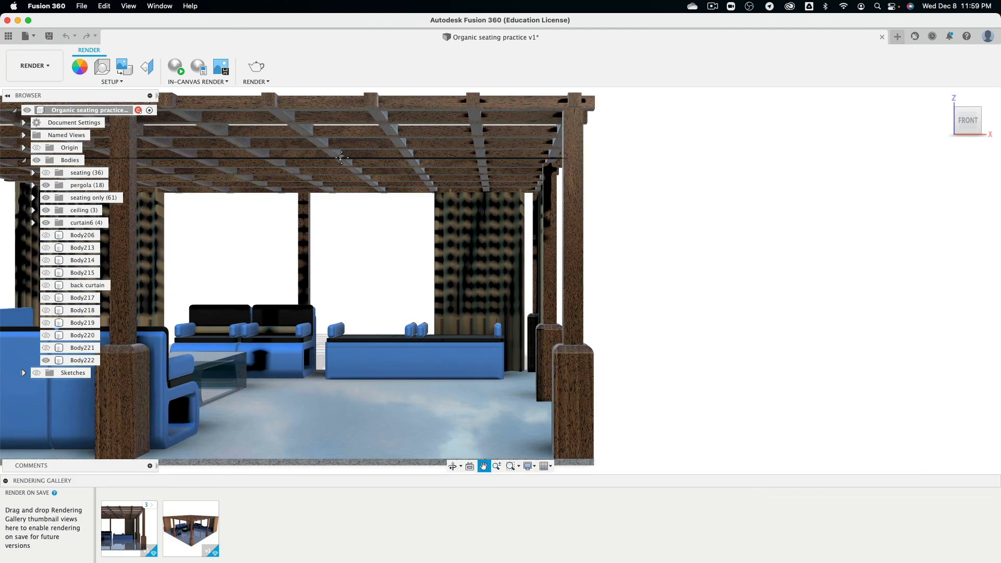
{"action": "middle_click_drag", "start_coordinate": [391, 287], "coordinate": [399, 279]}
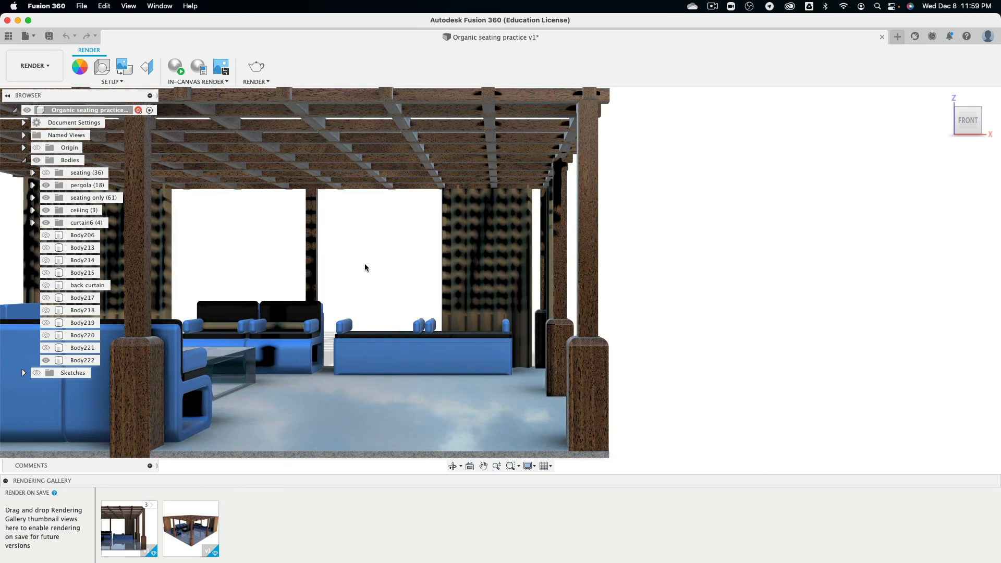
Open the render settings and choose the 1280 x 1024 web image size.
{"action": "left_click", "coordinate": [258, 67]}
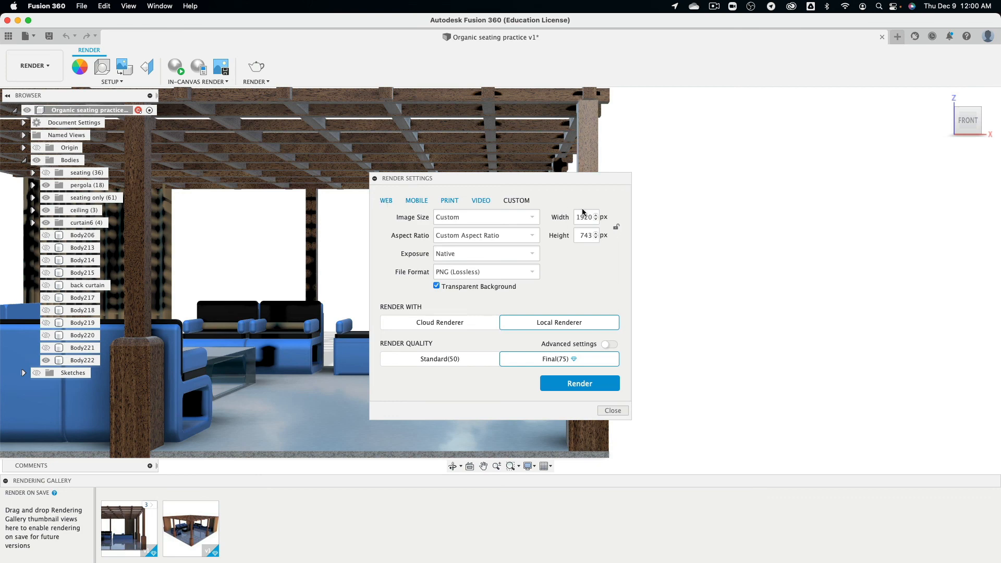
{"action": "left_click", "coordinate": [386, 200]}
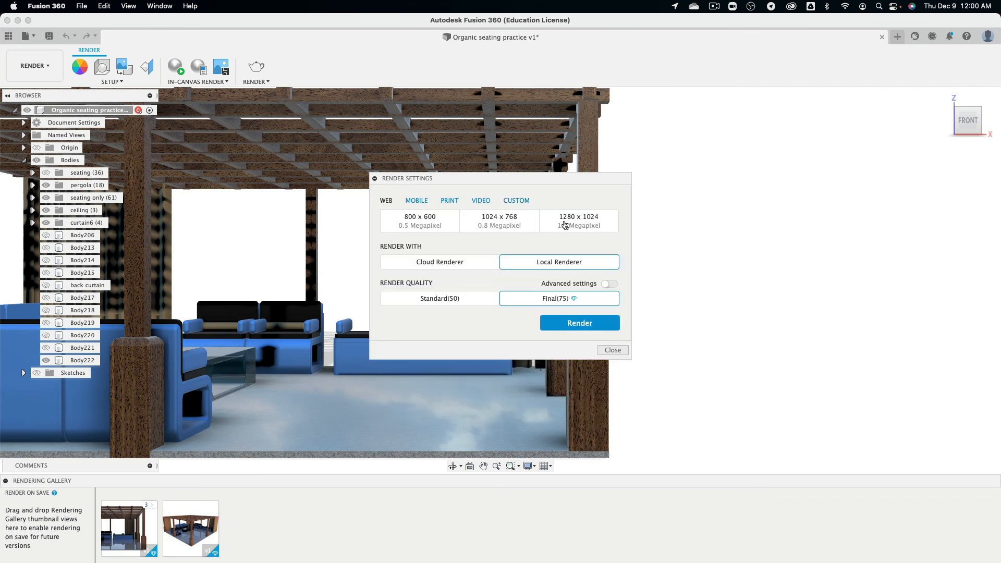
{"action": "left_click", "coordinate": [581, 226]}
Set a custom render image size of 1500 px wide by 1500 px high.
{"action": "left_click", "coordinate": [522, 202]}
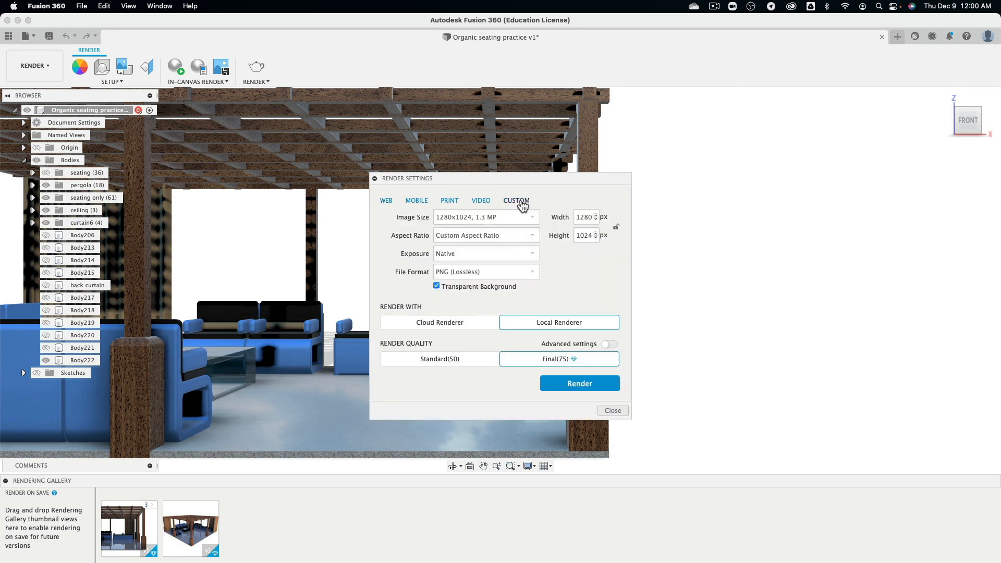
{"action": "left_click", "coordinate": [580, 216]}
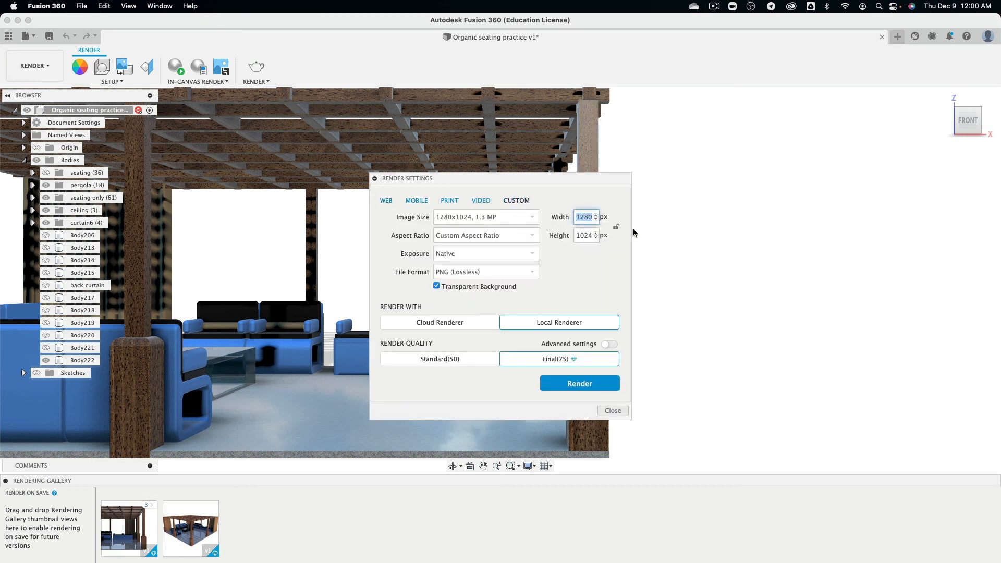
{"action": "left_click", "coordinate": [594, 239]}
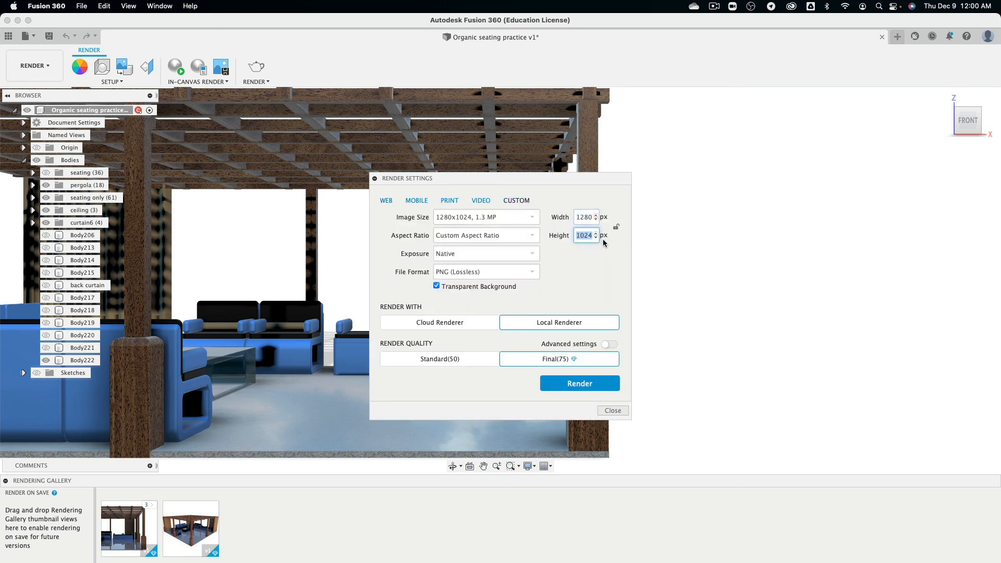
{"action": "type", "text": "1500"}
{"action": "key", "text": "Return"}
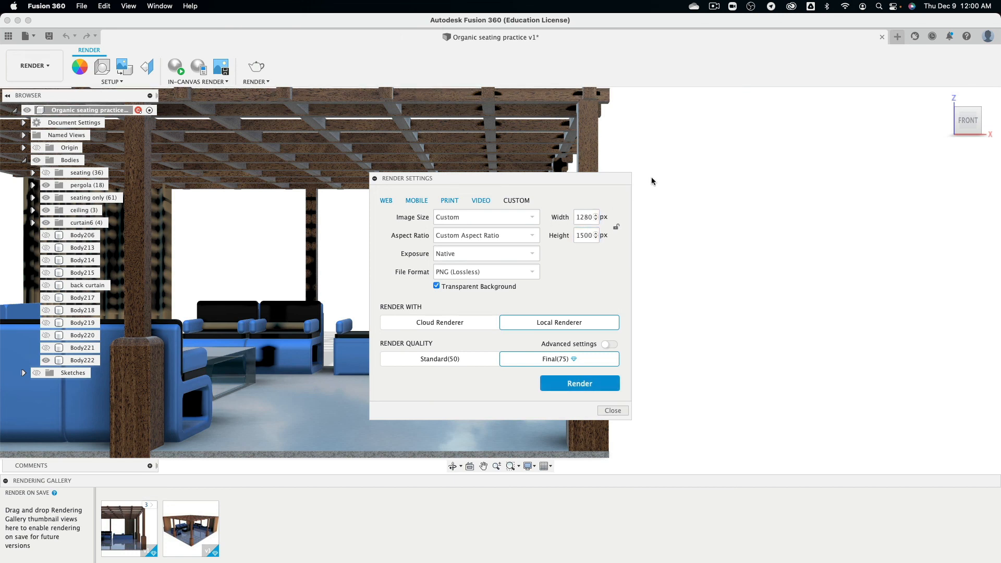
{"action": "double_click", "coordinate": [577, 217]}
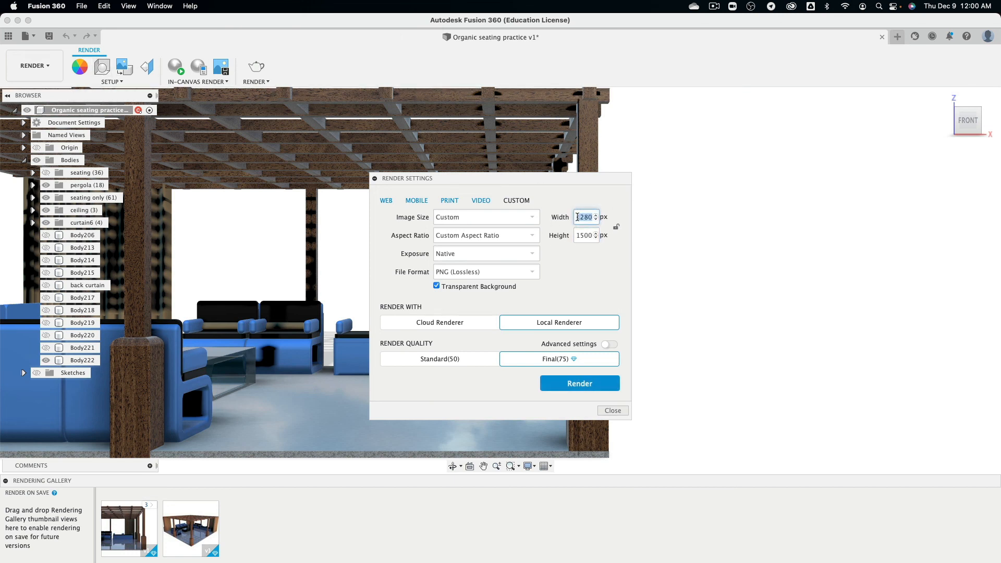
{"action": "type", "text": "1500"}
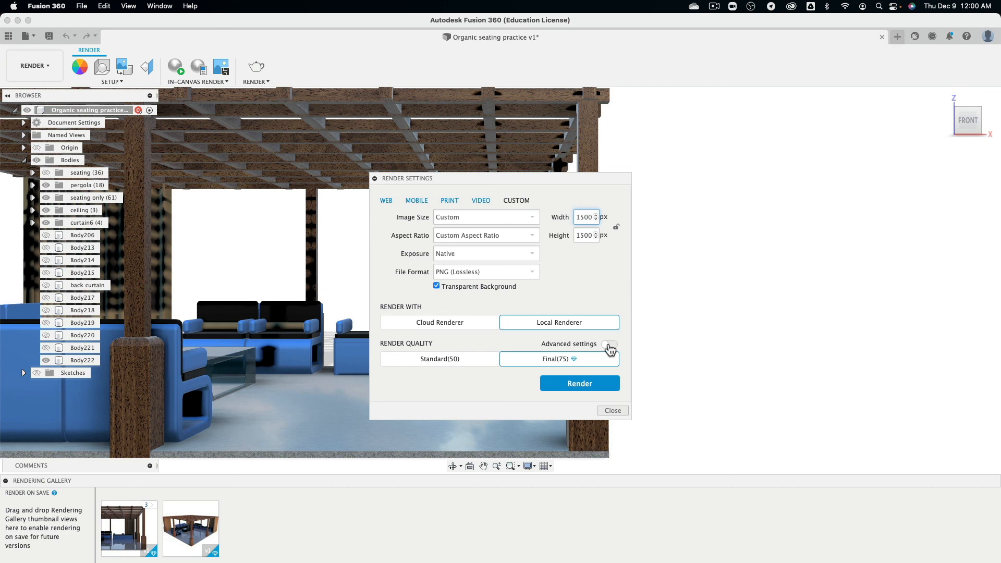
Start rendering the framed front view with the Cloud Renderer at Final quality.
{"action": "left_click", "coordinate": [610, 346]}
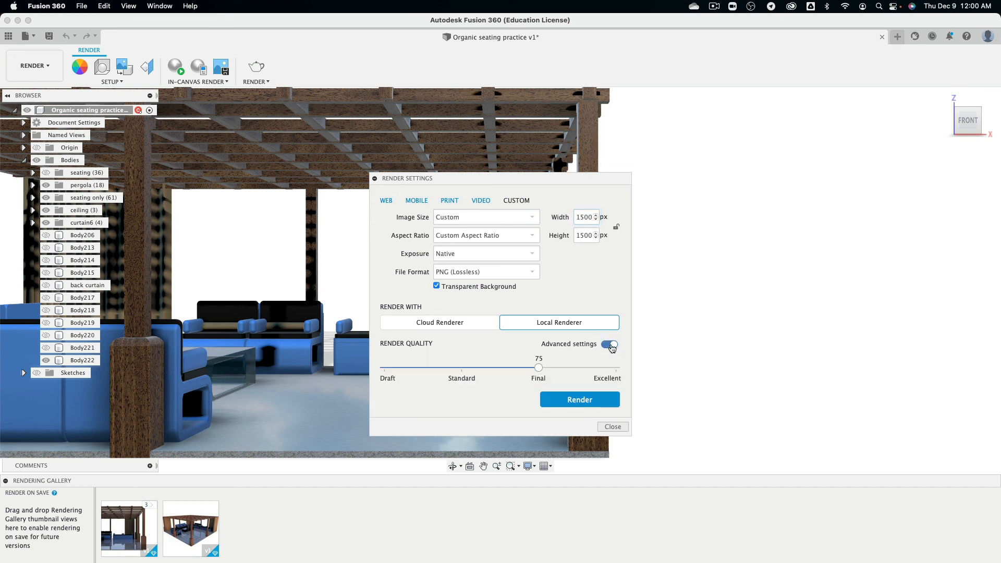
{"action": "left_click", "coordinate": [609, 345]}
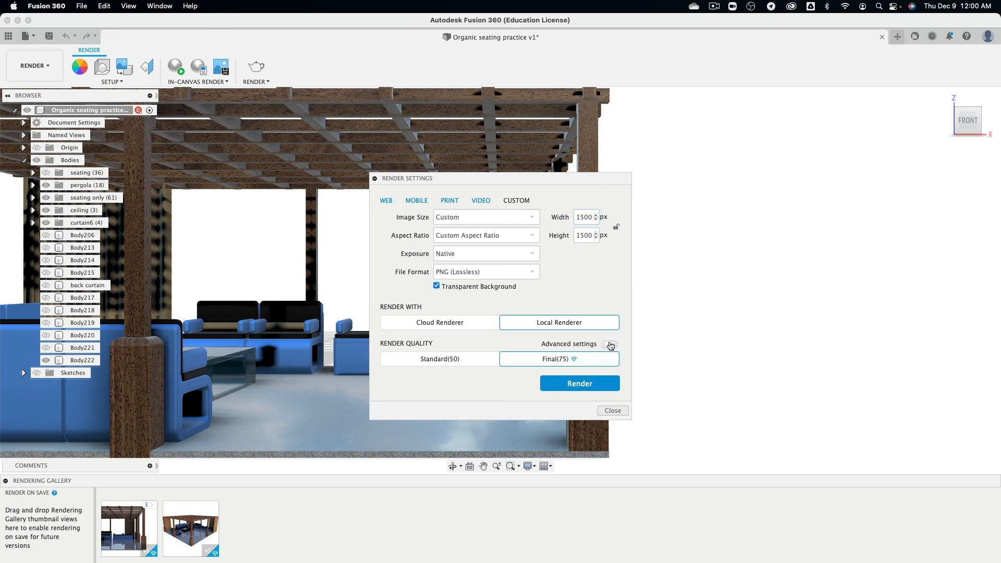
{"action": "left_click", "coordinate": [437, 287]}
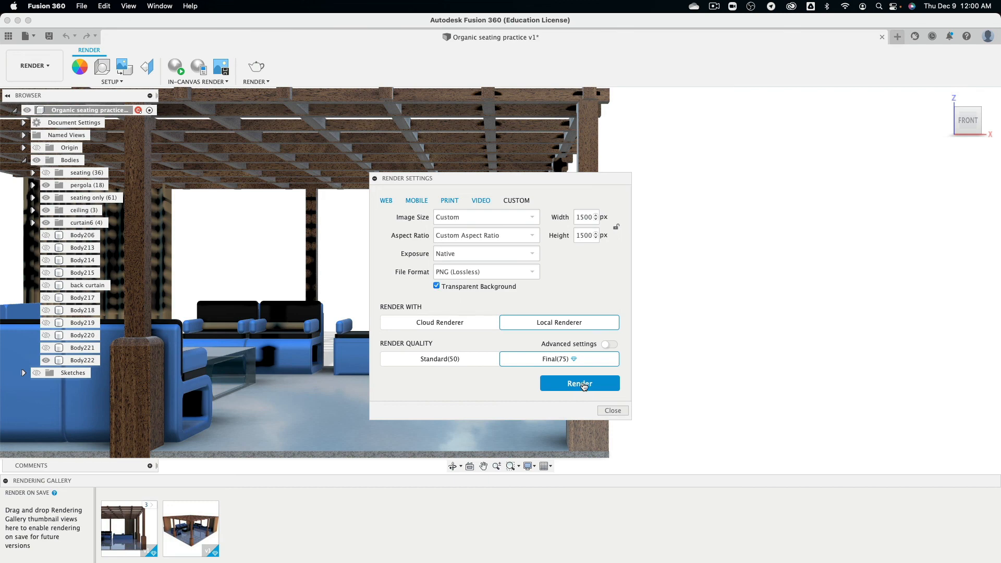
{"action": "left_click", "coordinate": [471, 326]}
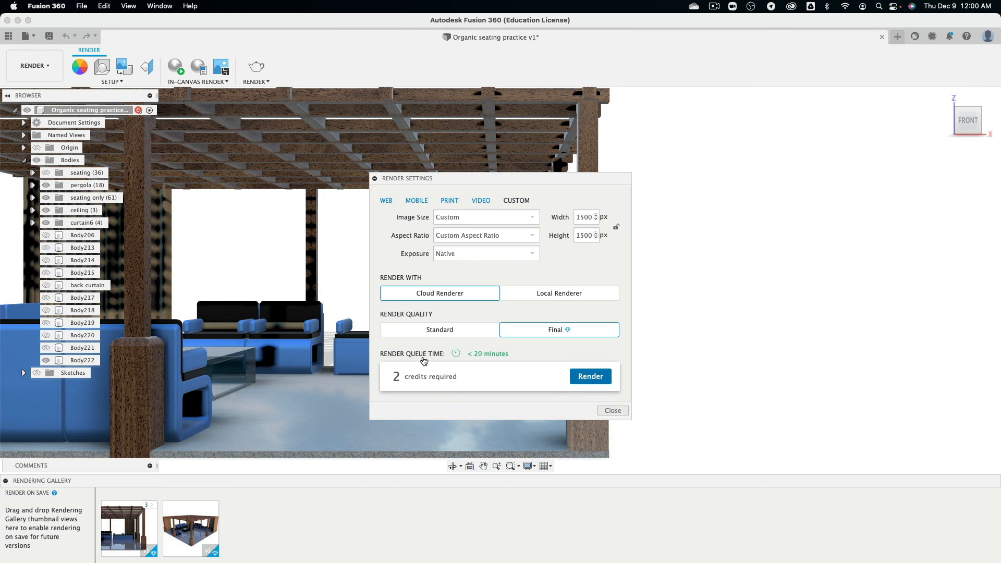
{"action": "left_click", "coordinate": [570, 374]}
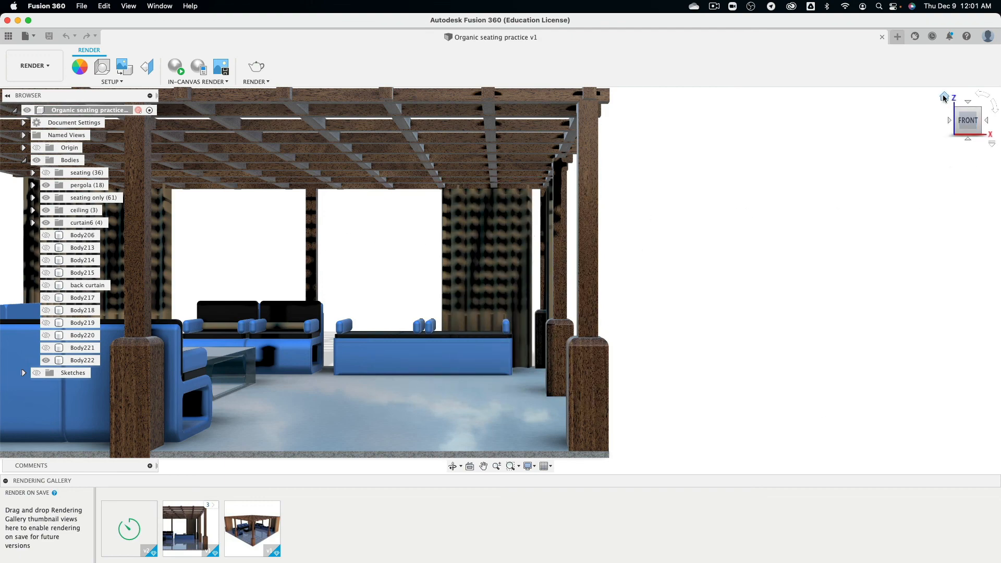
Frame the whole pergola at eye level from the corner between its front and right sides.
{"action": "left_click", "coordinate": [946, 97]}
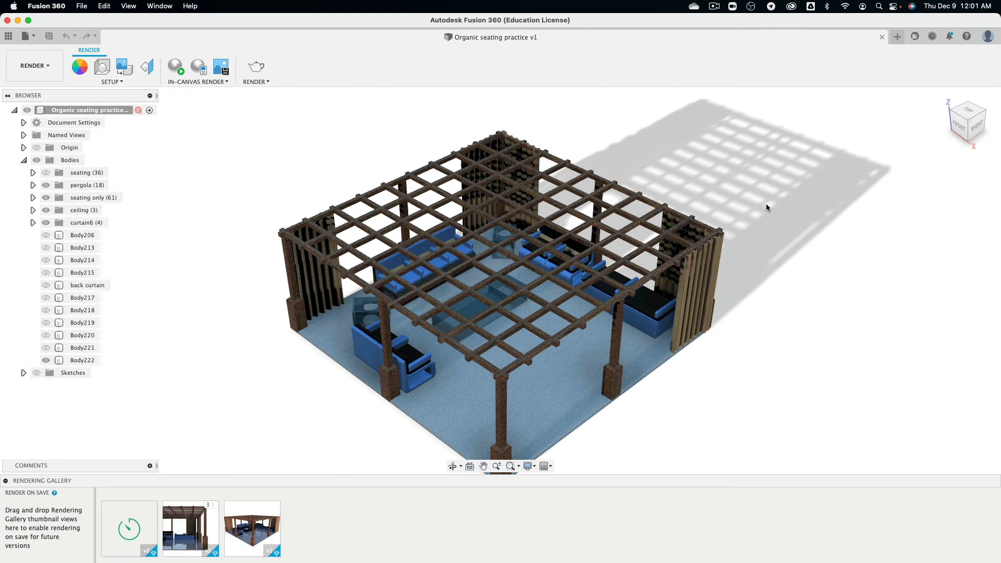
{"action": "left_click", "coordinate": [974, 133]}
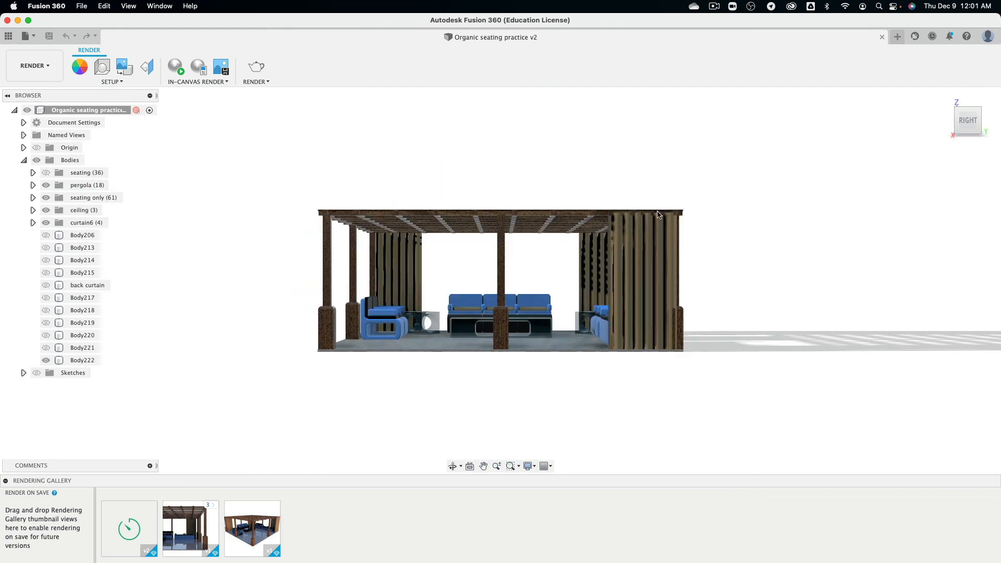
{"action": "middle_click_drag", "start_coordinate": [525, 280], "coordinate": [569, 285], "text": "shift"}
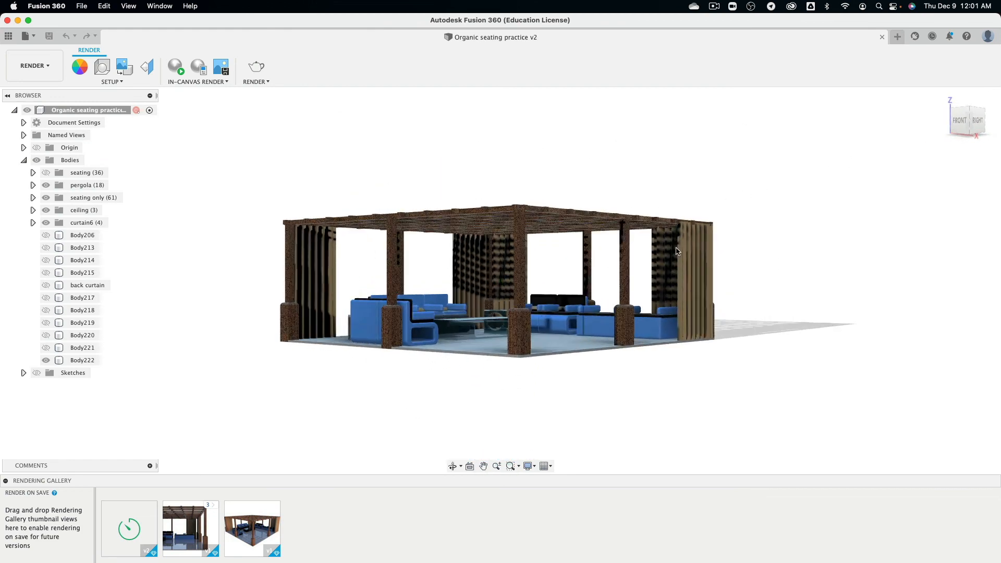
{"action": "left_click", "coordinate": [967, 121]}
{"action": "scroll", "coordinate": [521, 280], "scroll_direction": "up", "scroll_amount": 3}
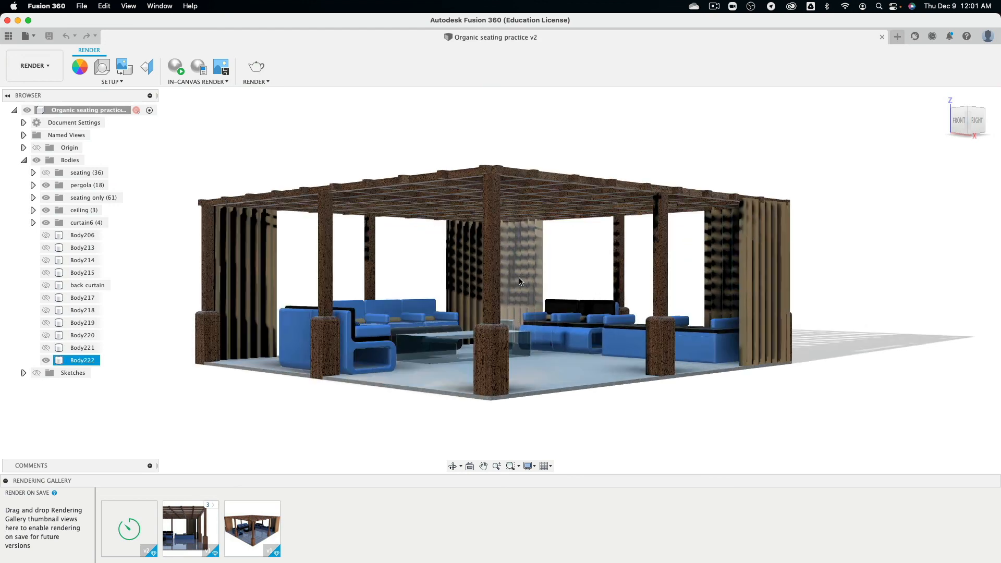
{"action": "middle_click_drag", "start_coordinate": [521, 281], "coordinate": [541, 263]}
{"action": "scroll", "coordinate": [530, 259], "scroll_direction": "up", "scroll_amount": 1}
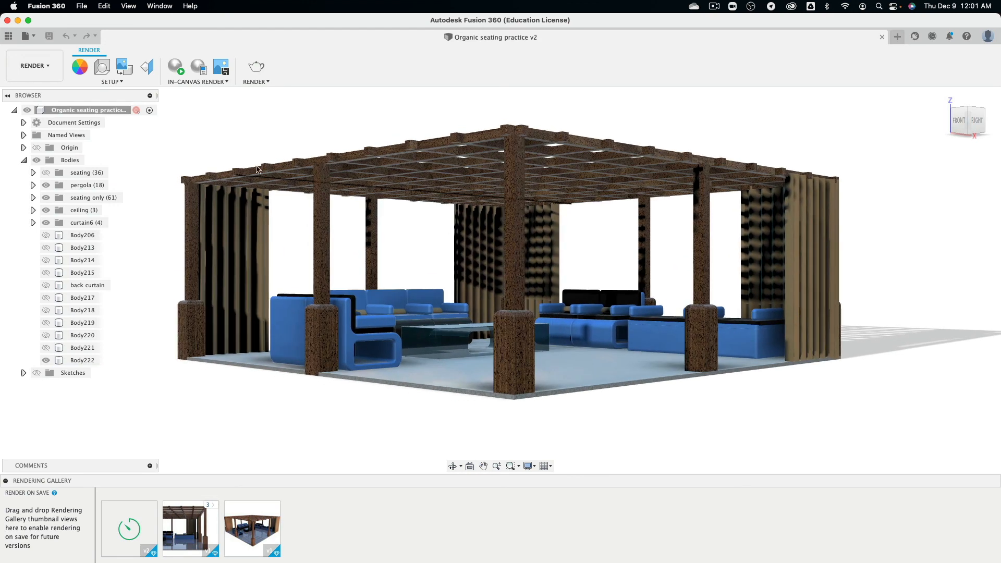
Start rendering the corner view with the Local Renderer as a 1500 x 1500 px PNG with transparent background at Final quality.
{"action": "left_click", "coordinate": [256, 68]}
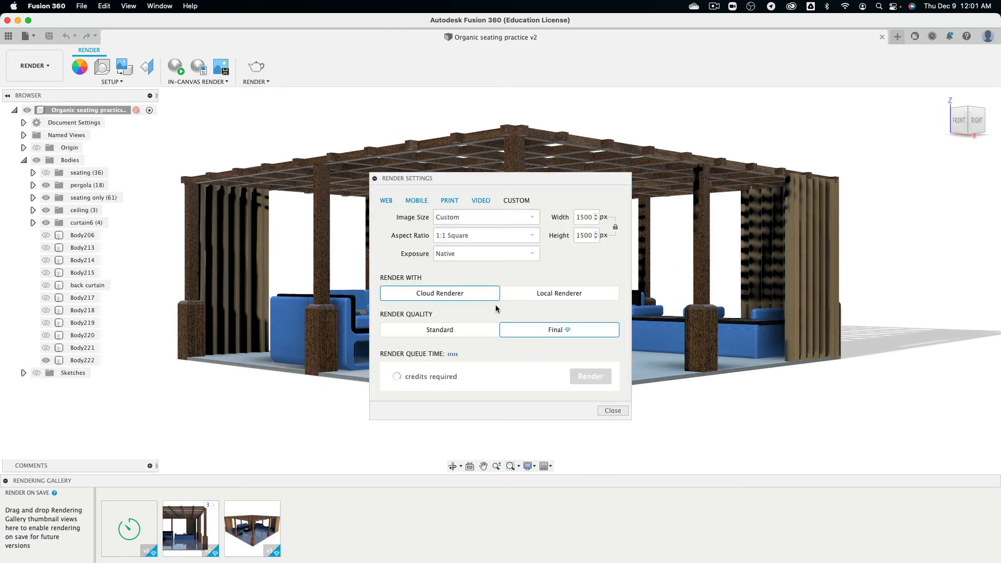
{"action": "left_click", "coordinate": [538, 294]}
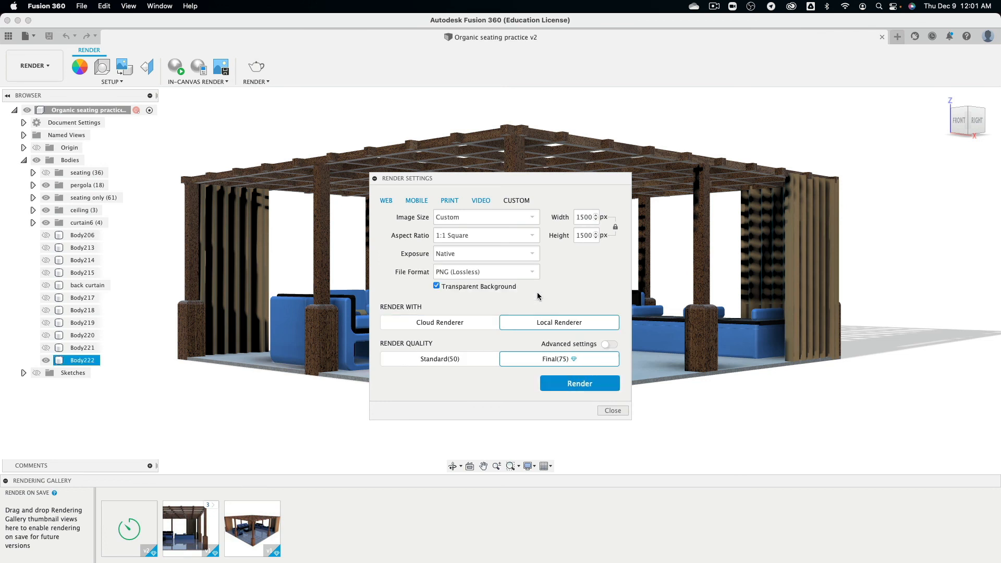
{"action": "left_click", "coordinate": [579, 384]}
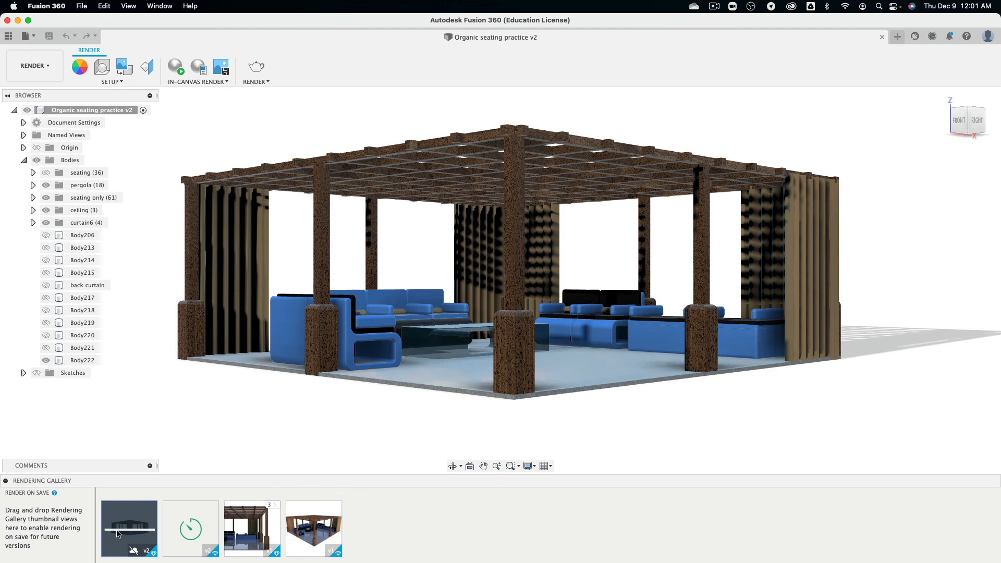
Examine the earlier whole-pergola render and its download option in an enlarged gallery window, then close it without saving.
{"action": "left_click", "coordinate": [252, 529]}
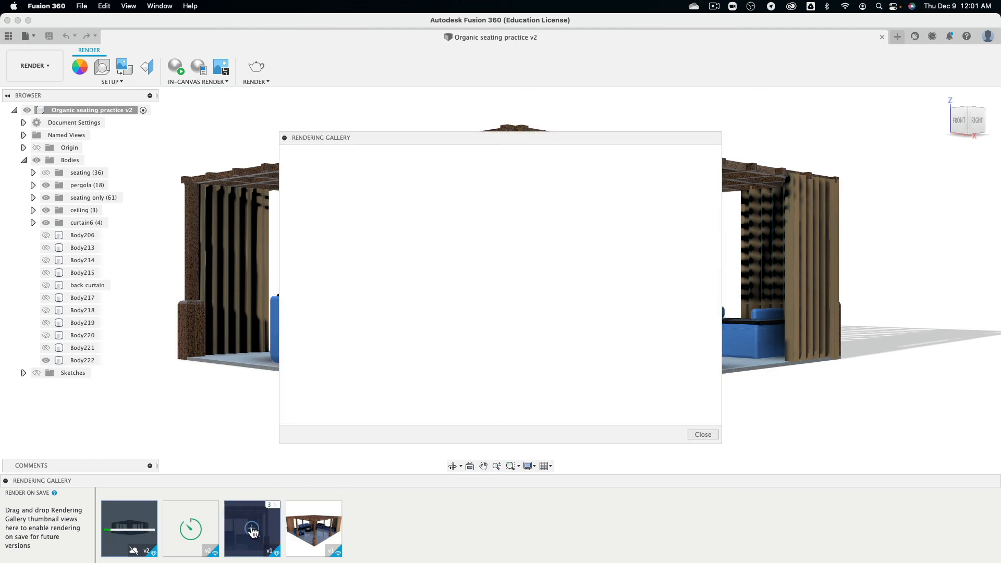
{"action": "left_click", "coordinate": [311, 530]}
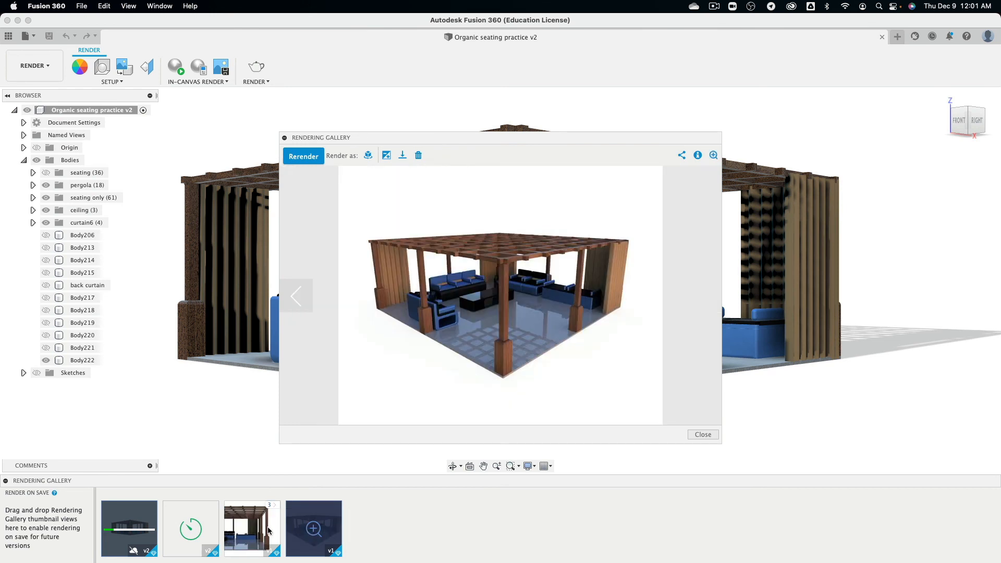
{"action": "left_click_drag", "start_coordinate": [493, 140], "coordinate": [350, 73]}
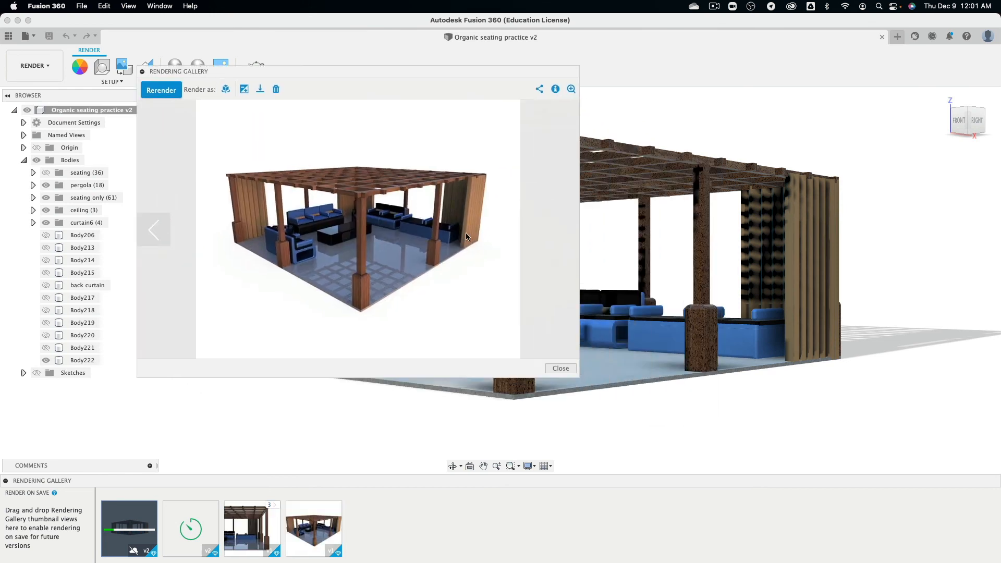
{"action": "left_click_drag", "start_coordinate": [577, 373], "coordinate": [836, 556]}
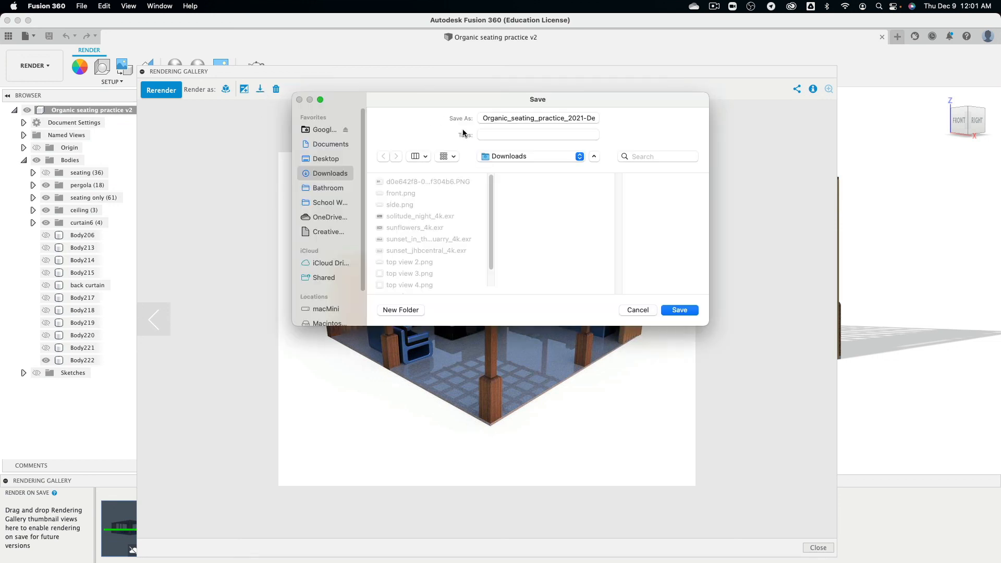
{"action": "left_click", "coordinate": [640, 309]}
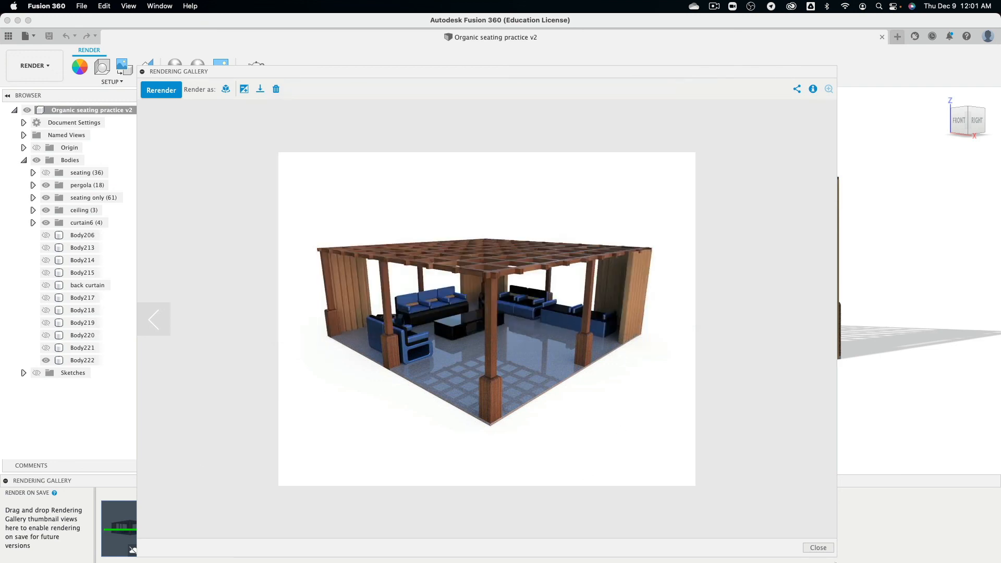
{"action": "left_click", "coordinate": [817, 547]}
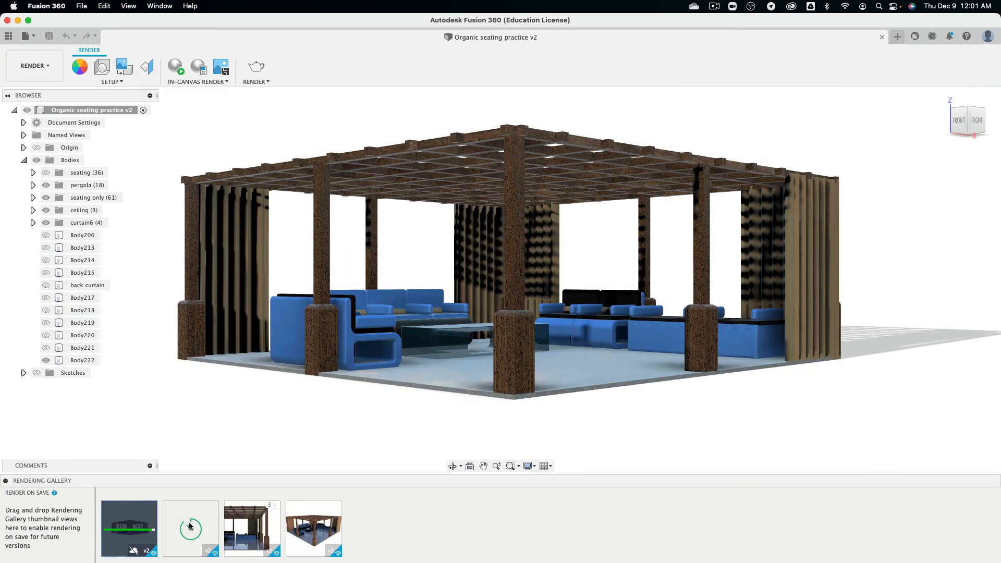
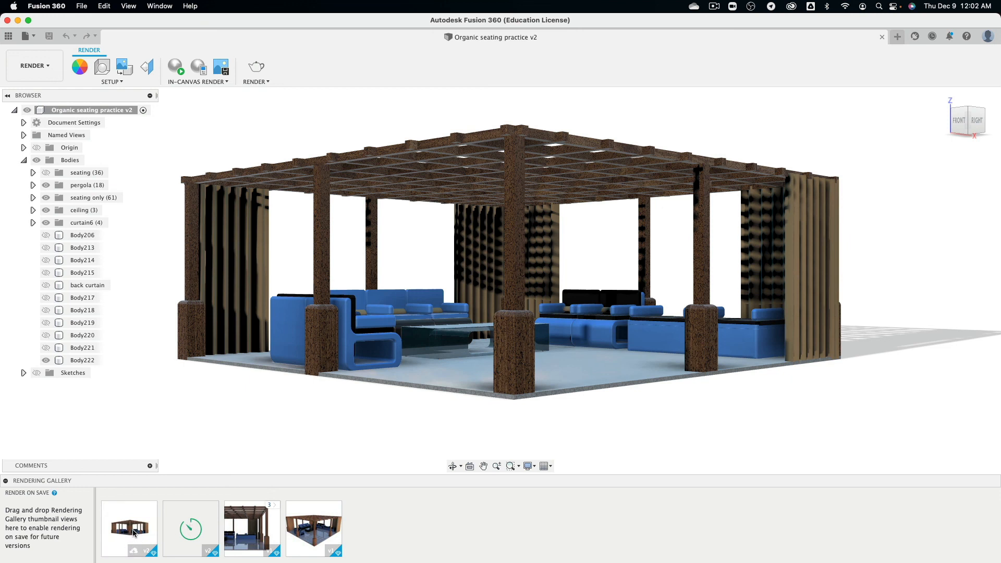
Examine the finished corner-view render and its download option enlarged in the rendering gallery, then close it without saving.
{"action": "left_click", "coordinate": [134, 529]}
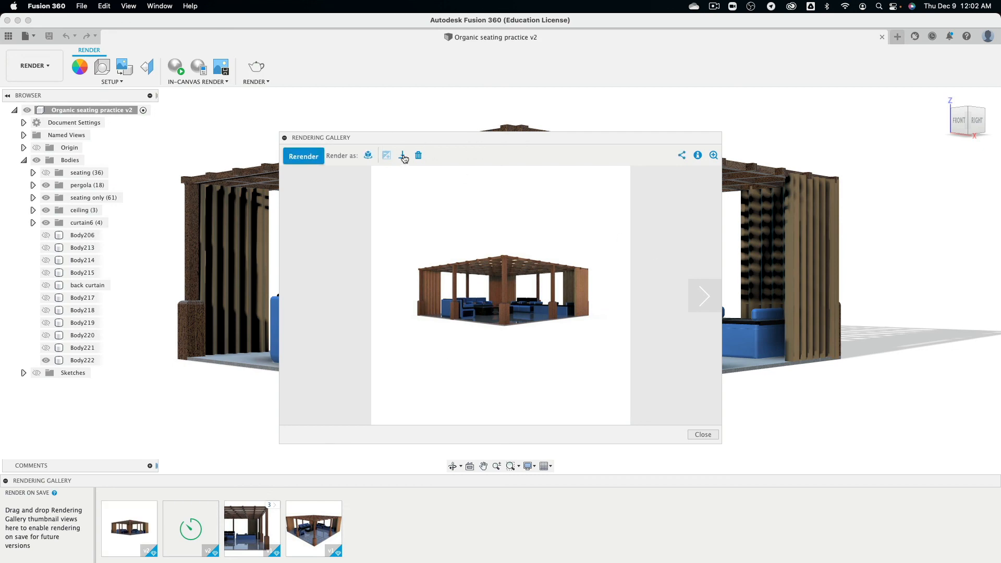
{"action": "left_click", "coordinate": [707, 434]}
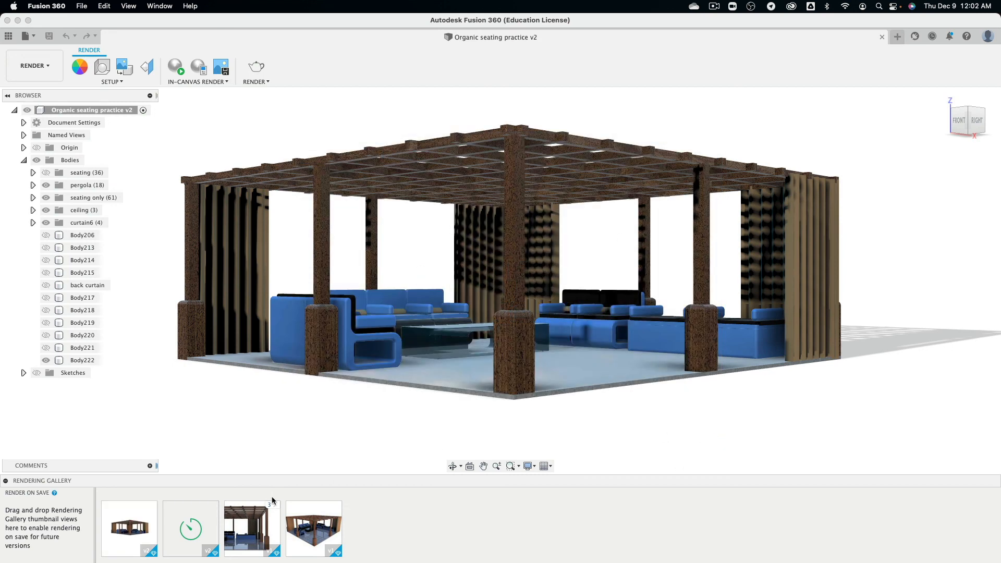
Open the Downloads folder in Finder and preview the line drawings side.png and front.png.
{"action": "mouse_move", "coordinate": [565, 561]}
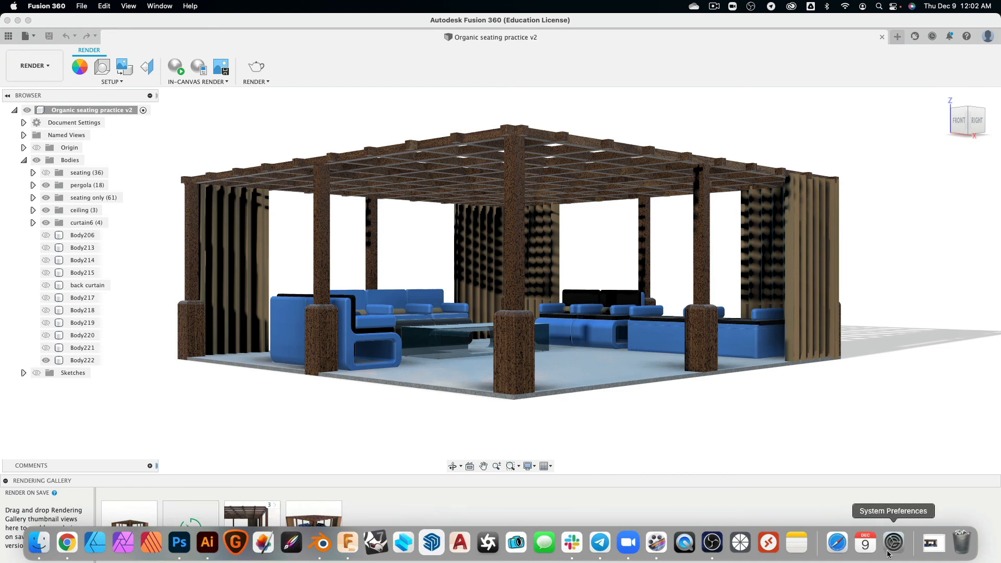
{"action": "left_click", "coordinate": [930, 543]}
{"action": "left_click", "coordinate": [874, 478]}
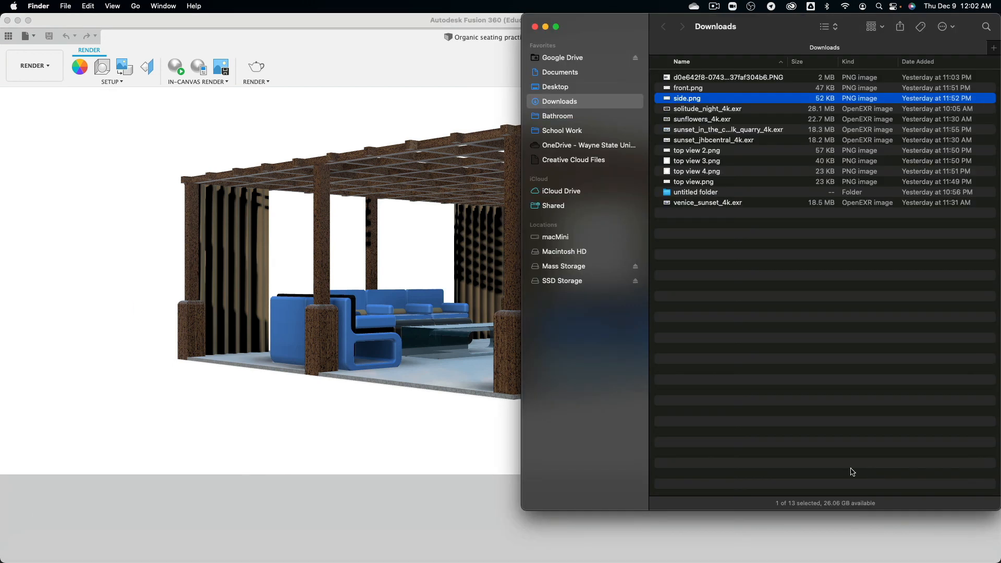
{"action": "key", "text": "space"}
{"action": "key", "text": "space"}
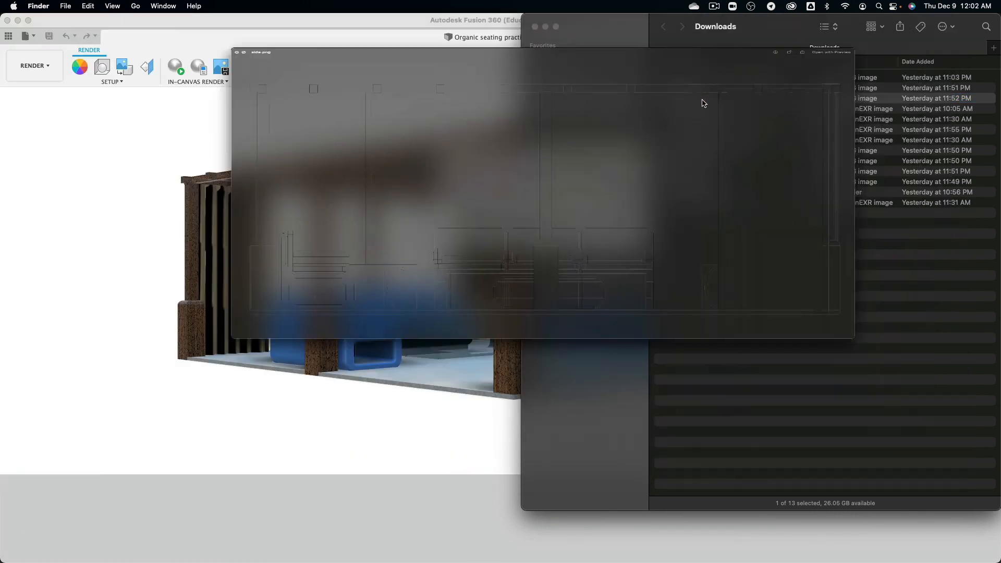
{"action": "left_click", "coordinate": [692, 91]}
{"action": "key", "text": "space"}
{"action": "key", "text": "space"}
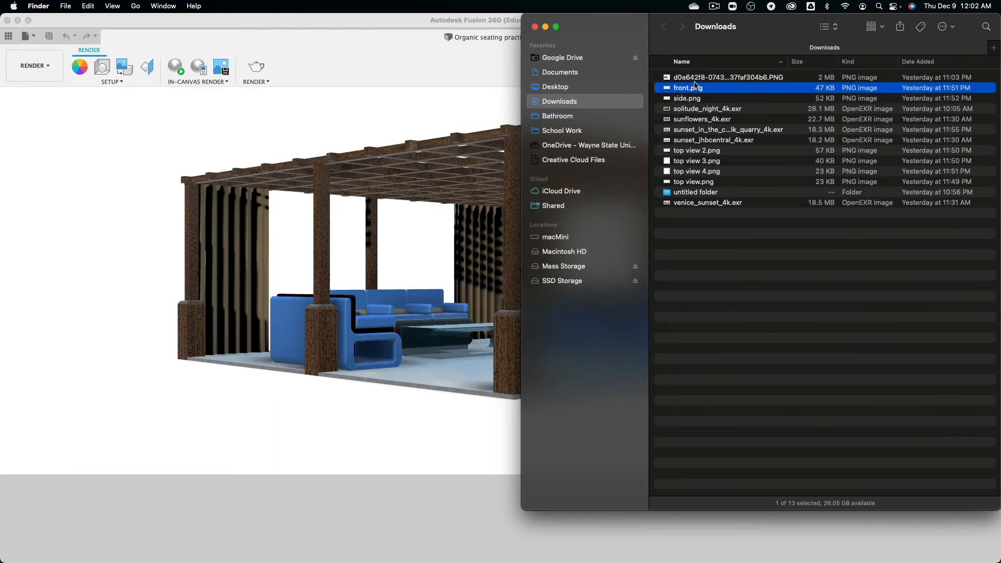
Preview the downloaded pergola render PNG from the Downloads folder, then switch to Adobe Illustrator.
{"action": "left_click", "coordinate": [696, 78]}
{"action": "key", "text": "space"}
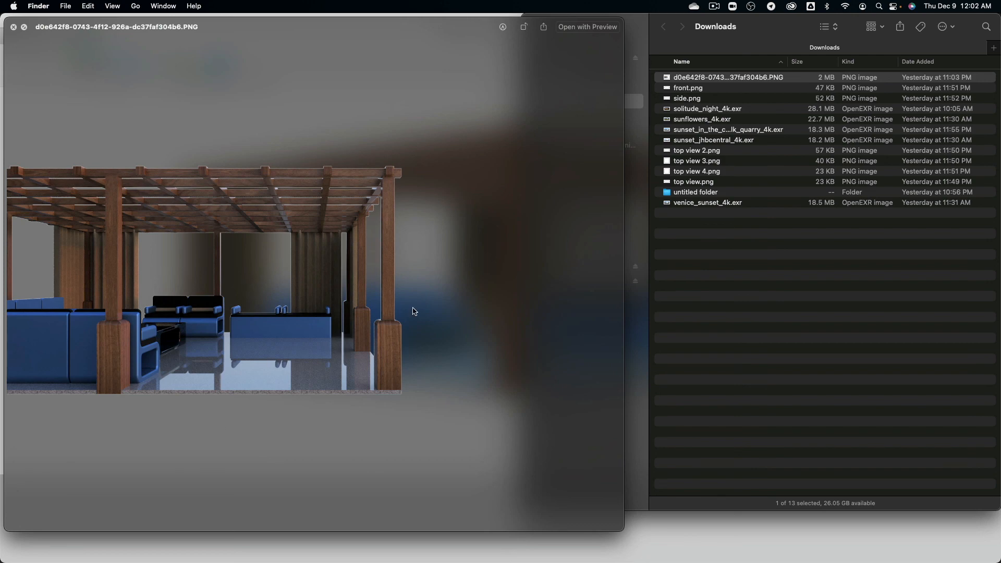
{"action": "key", "text": "space"}
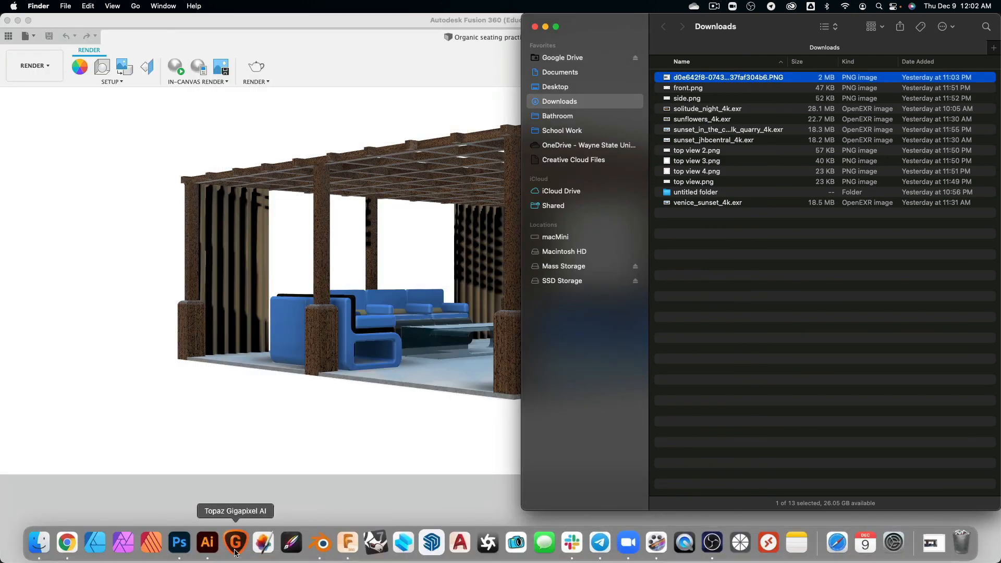
{"action": "left_click", "coordinate": [207, 543]}
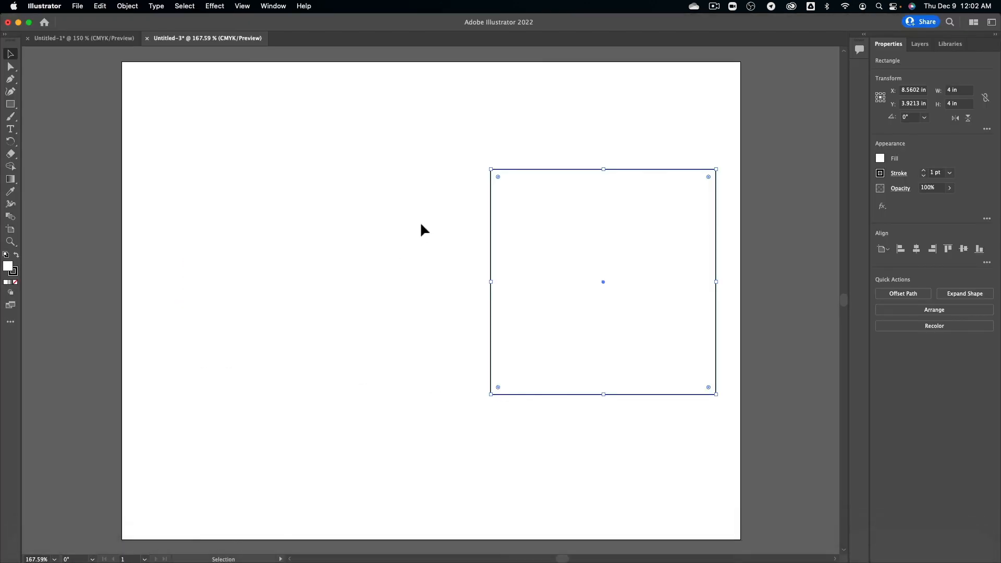
Delete the selected square and place the image d0e642f8-0743-4f12-926a-dc37faf304b6.PNG on the artboard.
{"action": "key", "text": "Delete"}
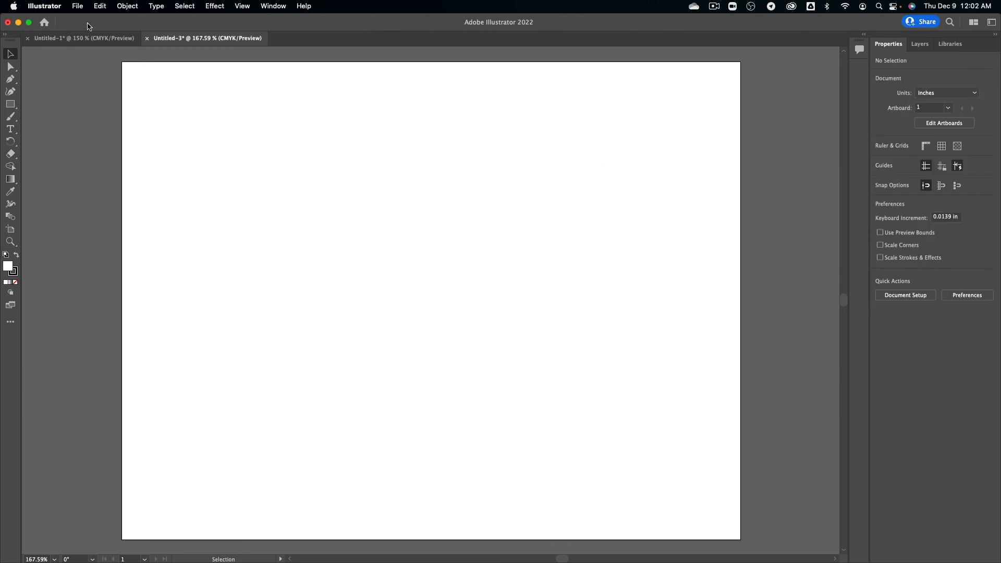
{"action": "left_click", "coordinate": [81, 7]}
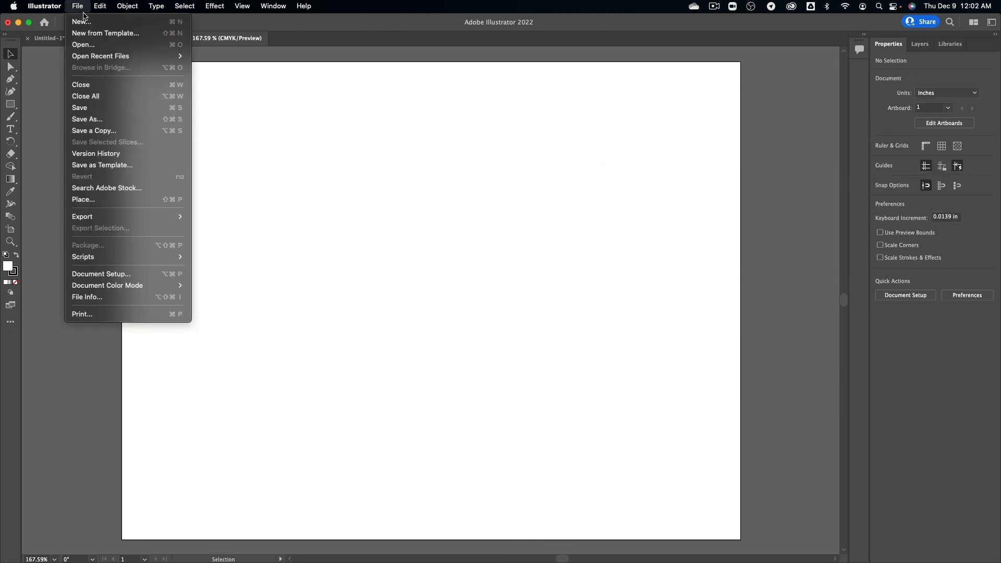
{"action": "left_click", "coordinate": [105, 200]}
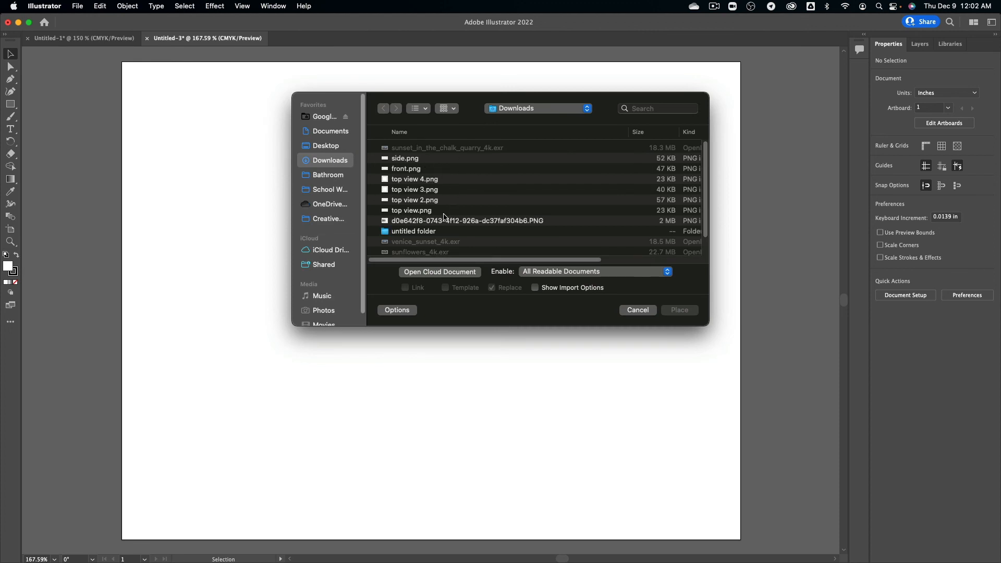
{"action": "left_click", "coordinate": [434, 223]}
{"action": "key", "text": "space"}
{"action": "key", "text": "space"}
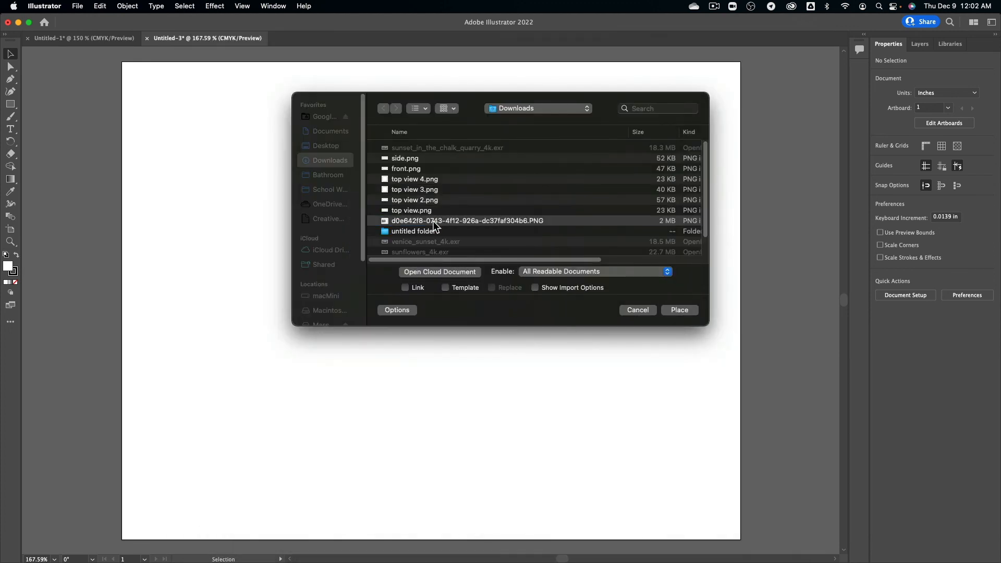
{"action": "double_click", "coordinate": [433, 222]}
{"action": "left_click", "coordinate": [202, 224]}
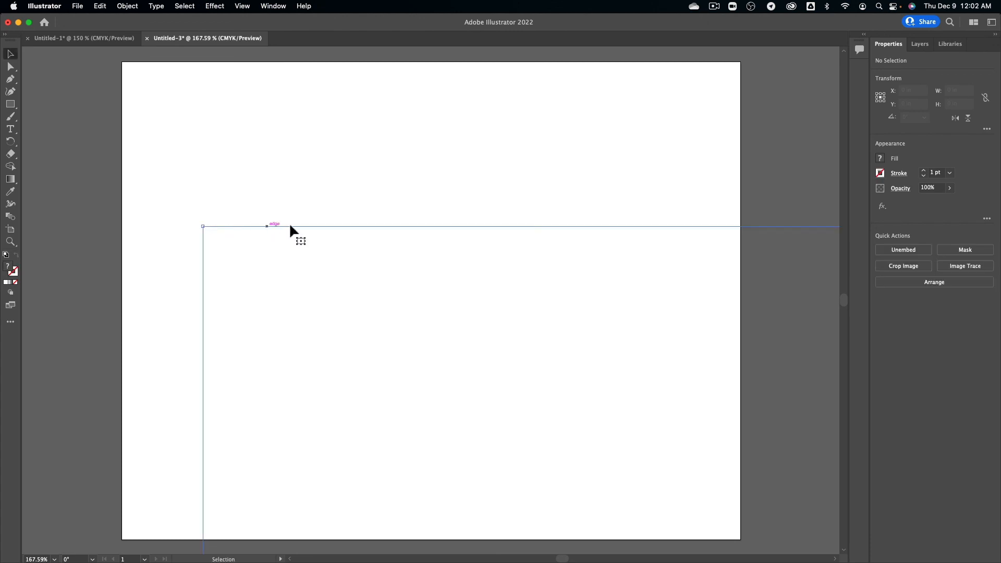
Crop the placed pergola image to about 23.75 by 14.54 in, trimming the empty margins around the structure.
{"action": "scroll", "coordinate": [298, 228], "scroll_direction": "down", "scroll_amount": 6, "text": "alt"}
{"action": "scroll", "coordinate": [297, 228], "scroll_direction": "down", "scroll_amount": 6, "text": "alt"}
{"action": "scroll", "coordinate": [370, 307], "scroll_direction": "up", "scroll_amount": 6, "text": "alt"}
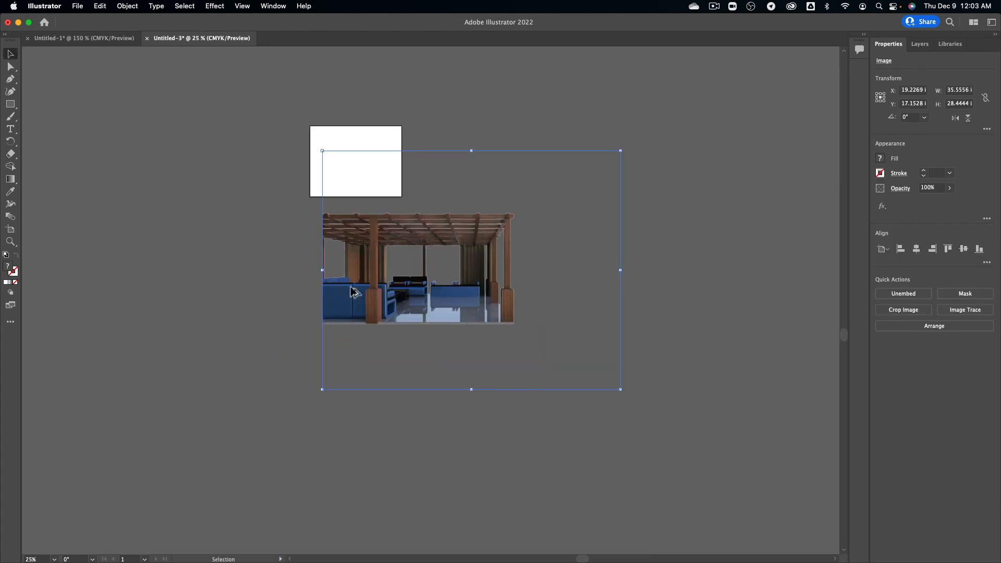
{"action": "left_click_drag", "start_coordinate": [262, 169], "coordinate": [223, 229]}
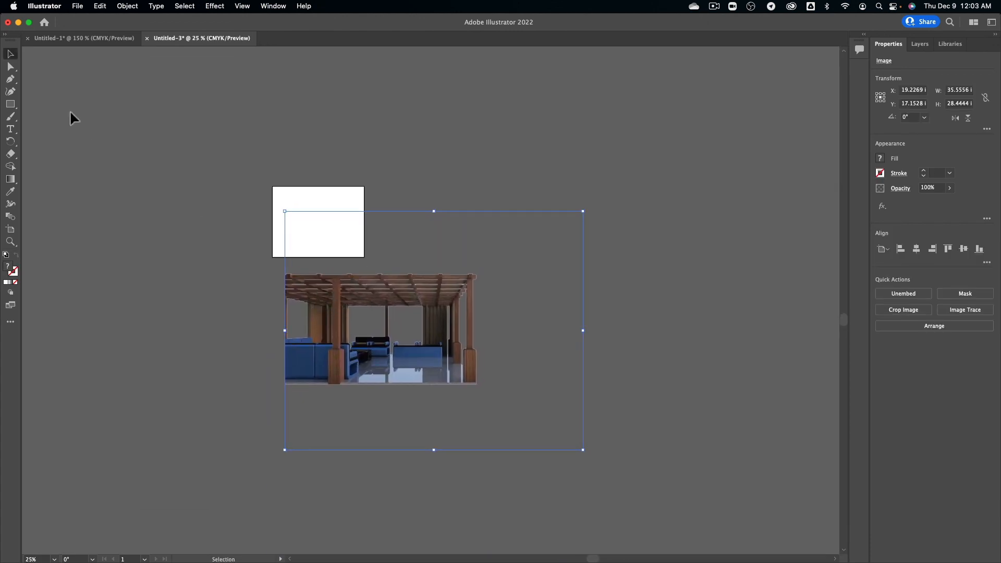
{"action": "left_click", "coordinate": [129, 6]}
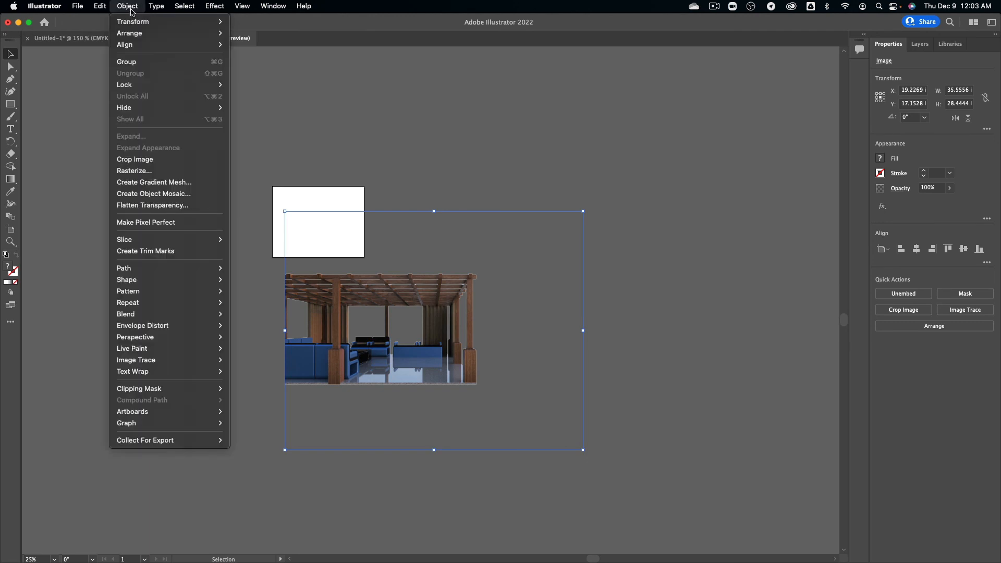
{"action": "left_click", "coordinate": [134, 159]}
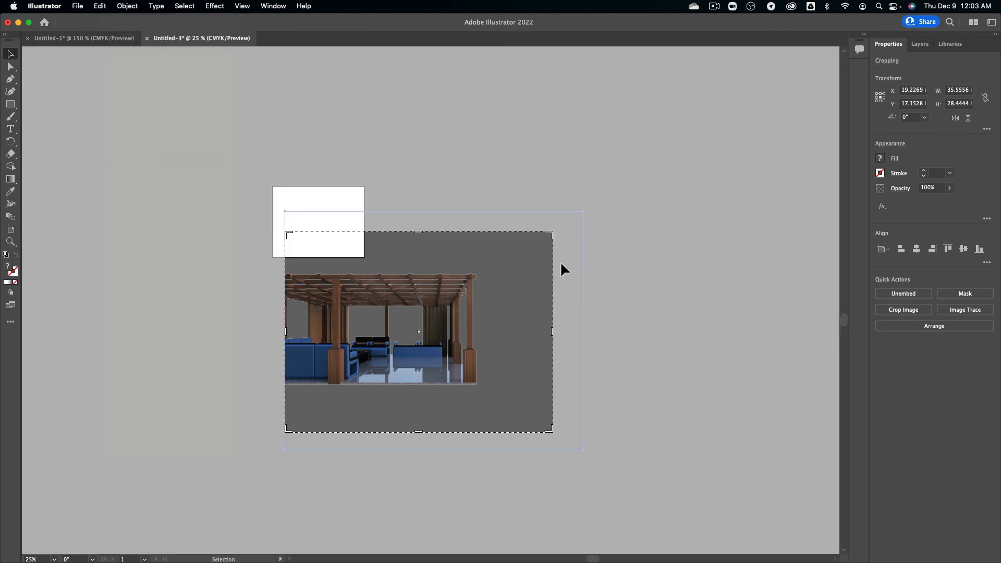
{"action": "left_click_drag", "start_coordinate": [552, 232], "coordinate": [482, 270]}
{"action": "left_click_drag", "start_coordinate": [390, 435], "coordinate": [389, 392]}
{"action": "key", "text": "Return"}
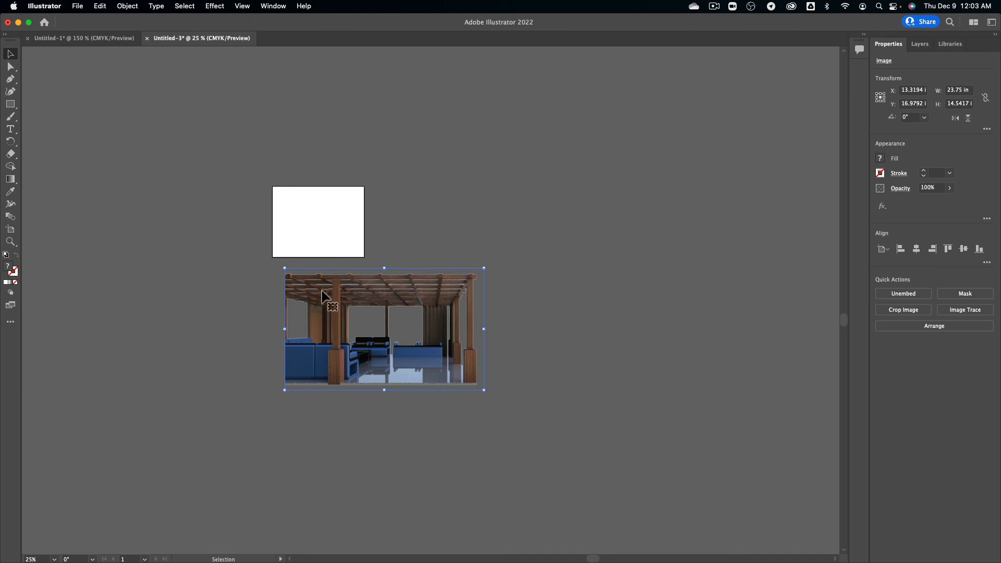
Scale the pergola image down to about 7.74 in wide and position it against the artboard's left edge, roughly centred vertically.
{"action": "left_click_drag", "start_coordinate": [322, 297], "coordinate": [314, 228]}
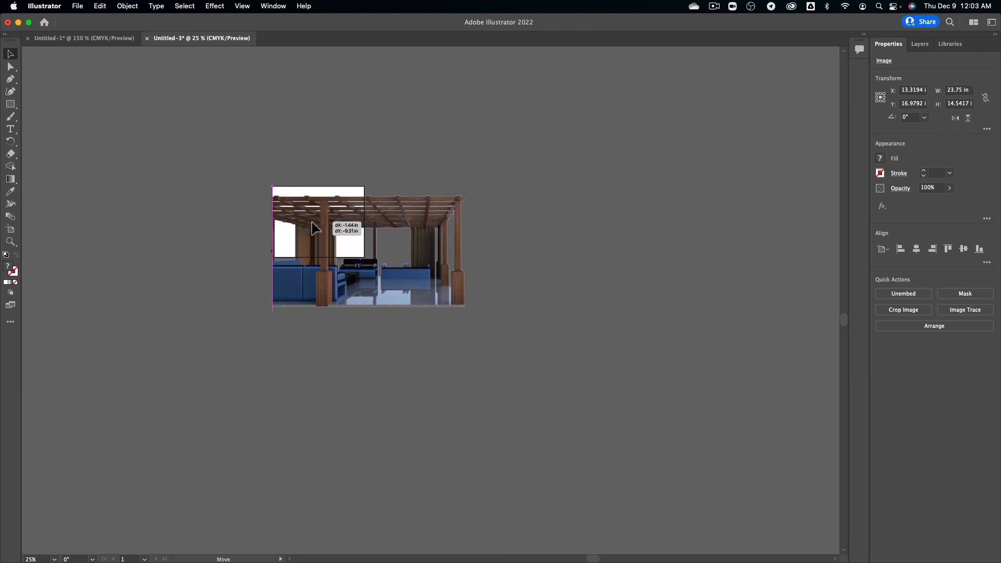
{"action": "left_click_drag", "start_coordinate": [465, 308], "coordinate": [338, 228]}
{"action": "scroll", "coordinate": [326, 212], "scroll_direction": "down", "scroll_amount": 4, "text": "super"}
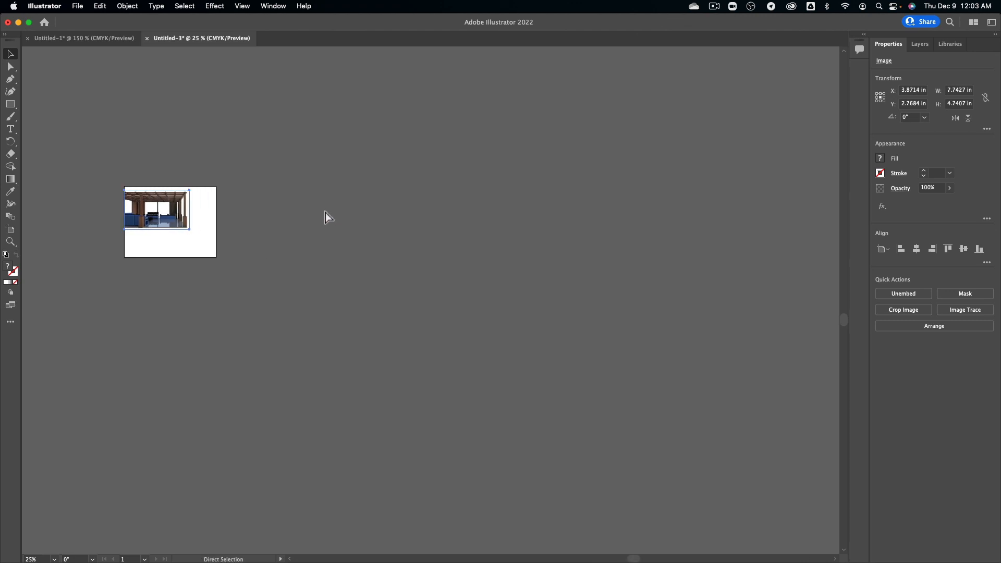
{"action": "scroll", "coordinate": [326, 212], "scroll_direction": "up", "scroll_amount": 8, "text": "super"}
{"action": "scroll", "coordinate": [406, 210], "scroll_direction": "up", "scroll_amount": 5, "text": "alt"}
{"action": "left_click_drag", "start_coordinate": [617, 206], "coordinate": [420, 263]}
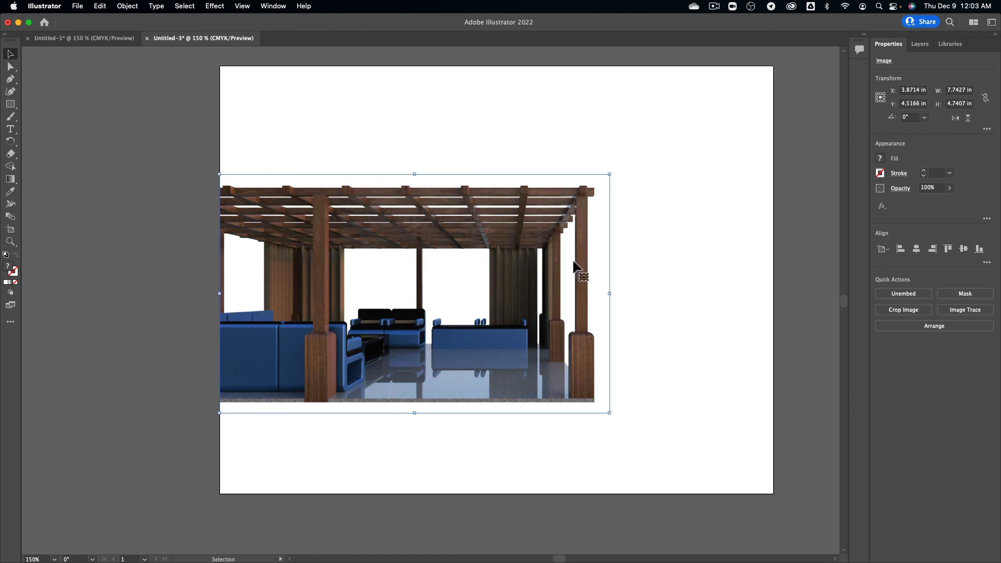
Switch to Chrome and copy the Travel + Leisure sunset coast photo from the sicily image search.
{"action": "key", "text": "super+Tab"}
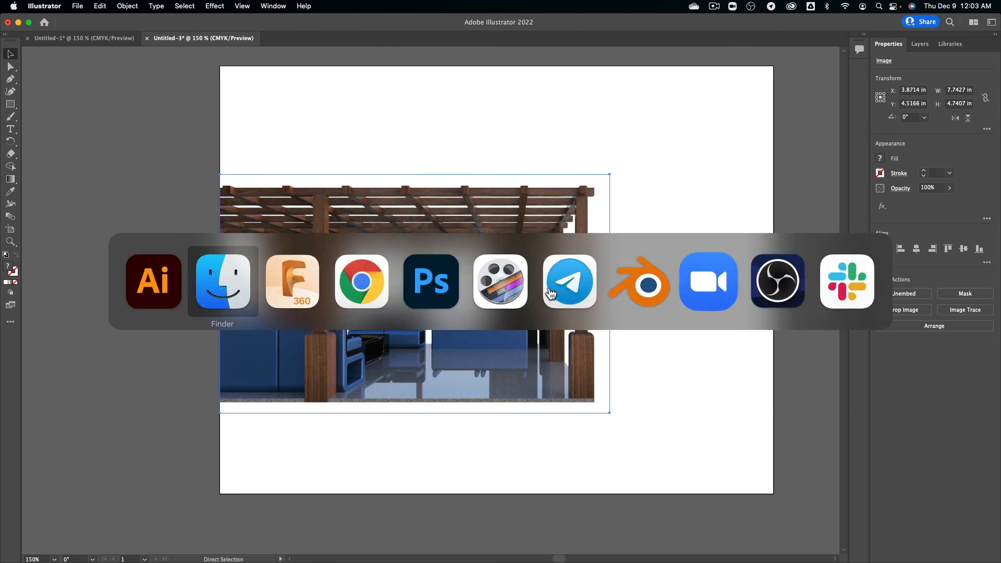
{"action": "left_click", "coordinate": [365, 283]}
{"action": "left_click", "coordinate": [250, 27]}
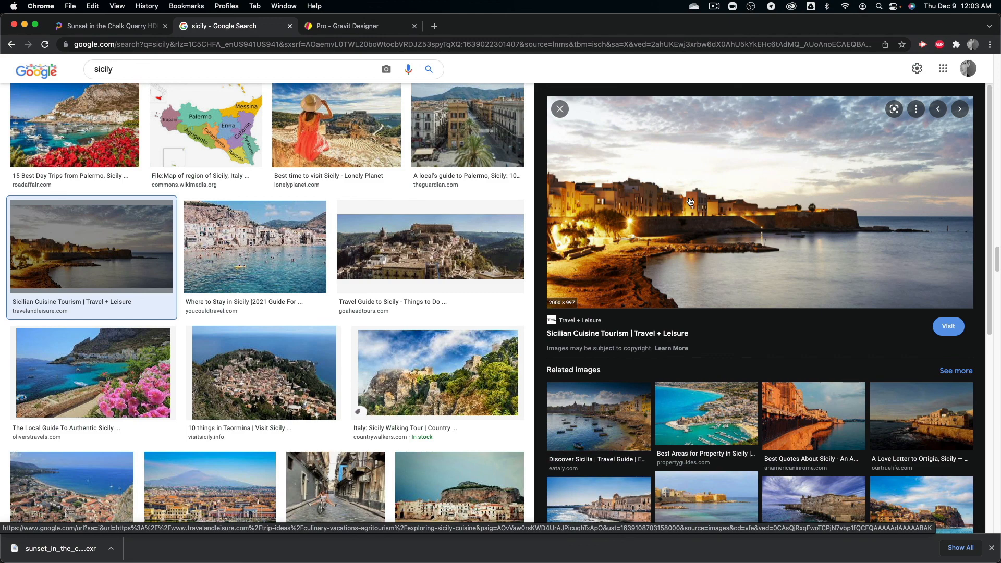
{"action": "right_click", "coordinate": [740, 203]}
{"action": "mouse_move", "coordinate": [791, 265]}
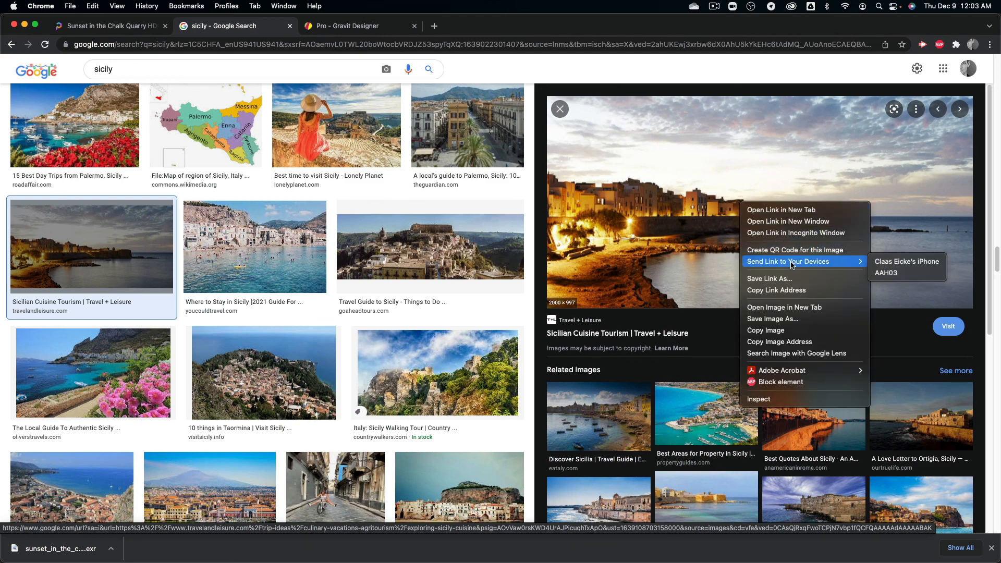
{"action": "left_click", "coordinate": [823, 334]}
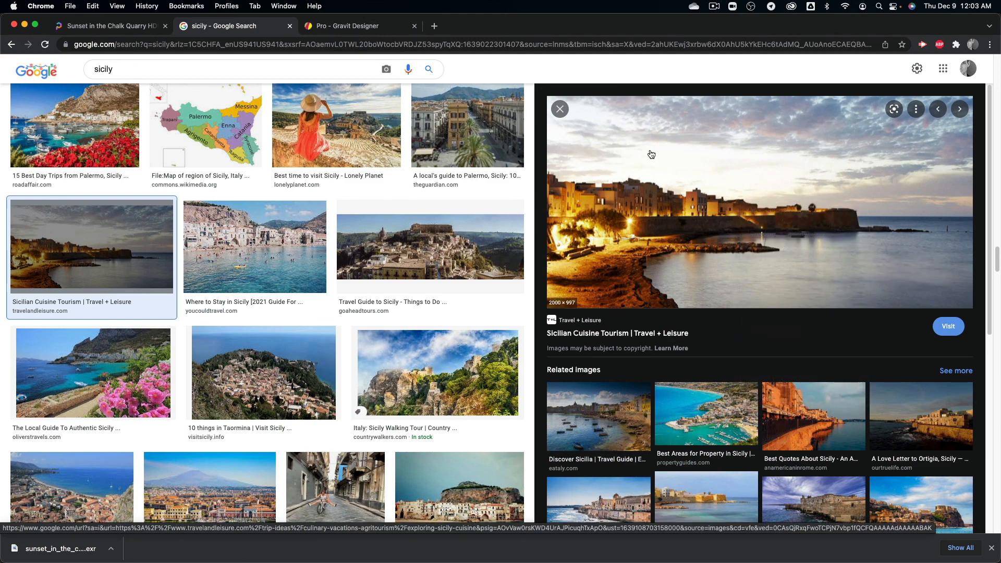
Return to Illustrator and paste the copied Sicily photo into the document over the artboard.
{"action": "key", "text": "super+Tab"}
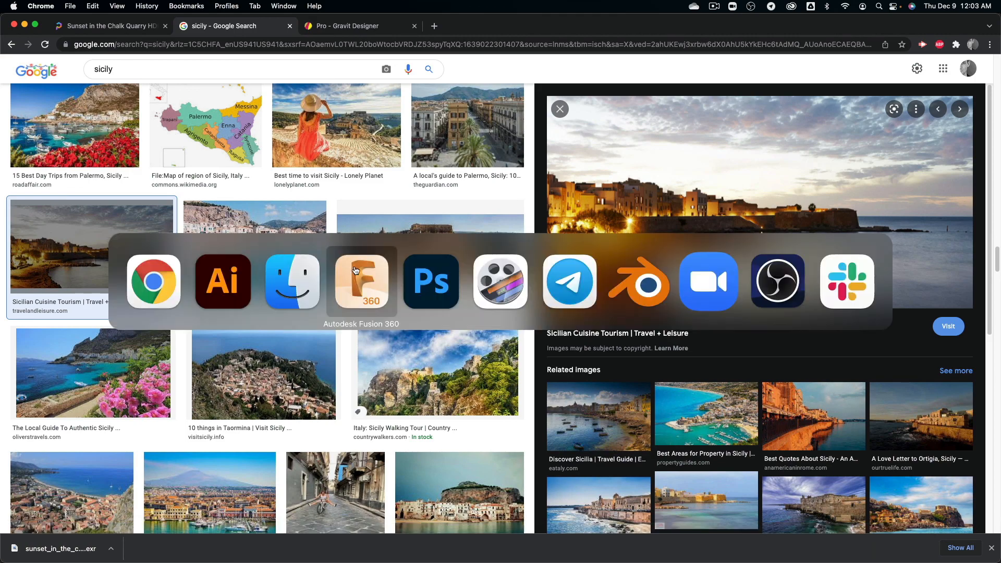
{"action": "left_click", "coordinate": [223, 287]}
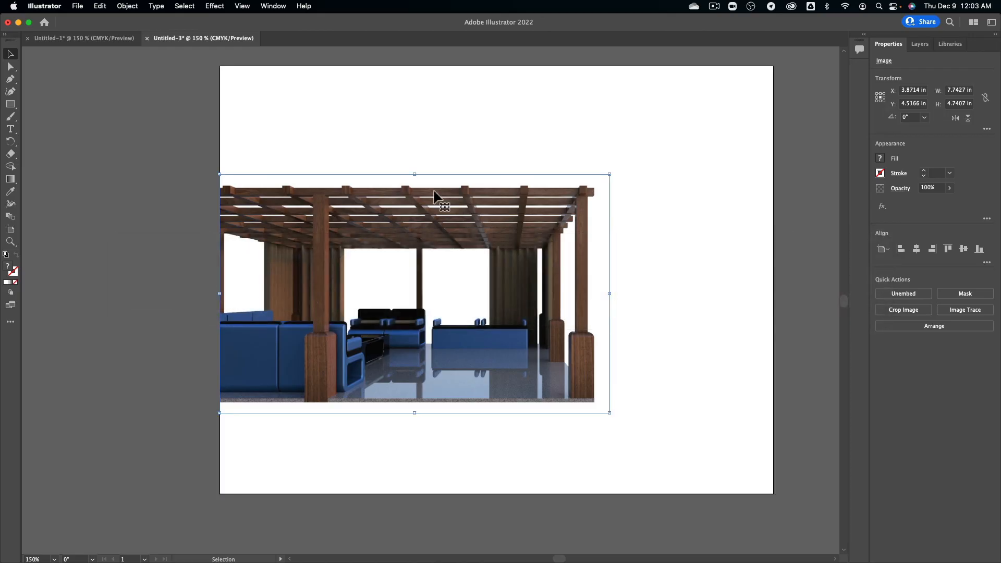
{"action": "key", "text": "a"}
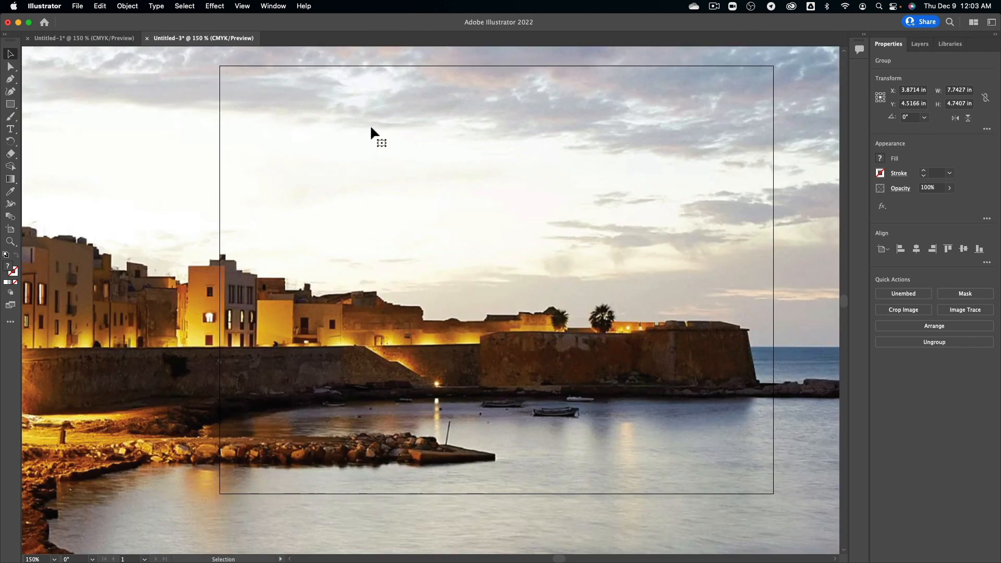
{"action": "scroll", "coordinate": [410, 140], "scroll_direction": "left", "scroll_amount": 2}
{"action": "scroll", "coordinate": [410, 140], "scroll_direction": "down", "scroll_amount": 3, "text": "alt"}
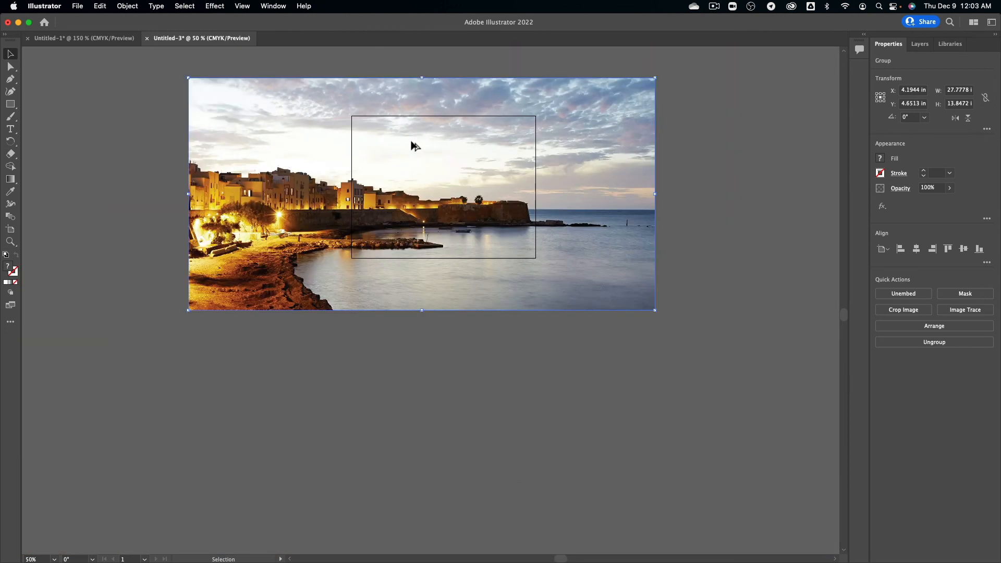
Expand Layer 1 and move the pasted Sicily photo below the pergola image in the stacking order.
{"action": "scroll", "coordinate": [412, 144], "scroll_direction": "up", "scroll_amount": 1, "text": "alt"}
{"action": "left_click", "coordinate": [918, 44]}
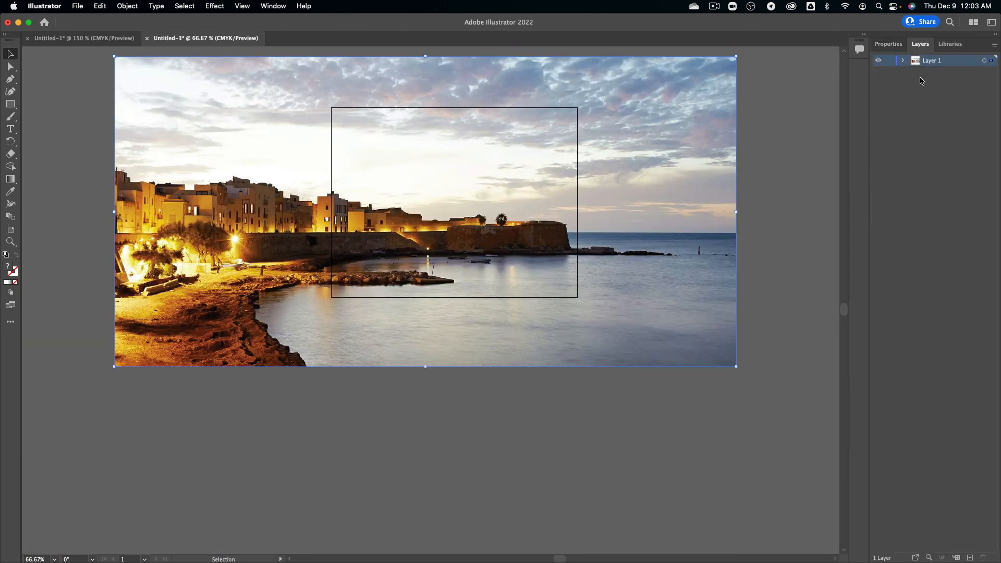
{"action": "left_click", "coordinate": [903, 61]}
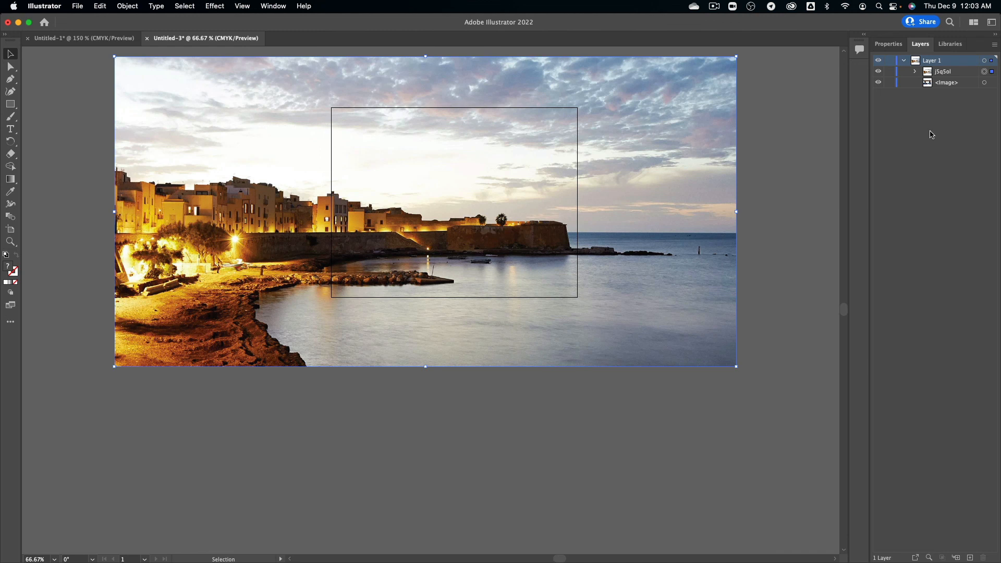
{"action": "left_click", "coordinate": [916, 74]}
{"action": "mouse_move", "coordinate": [943, 84]}
{"action": "left_mouse_down"}
{"action": "mouse_move", "coordinate": [910, 123]}
{"action": "mouse_move", "coordinate": [911, 102]}
{"action": "mouse_move", "coordinate": [943, 98]}
{"action": "left_mouse_up"}
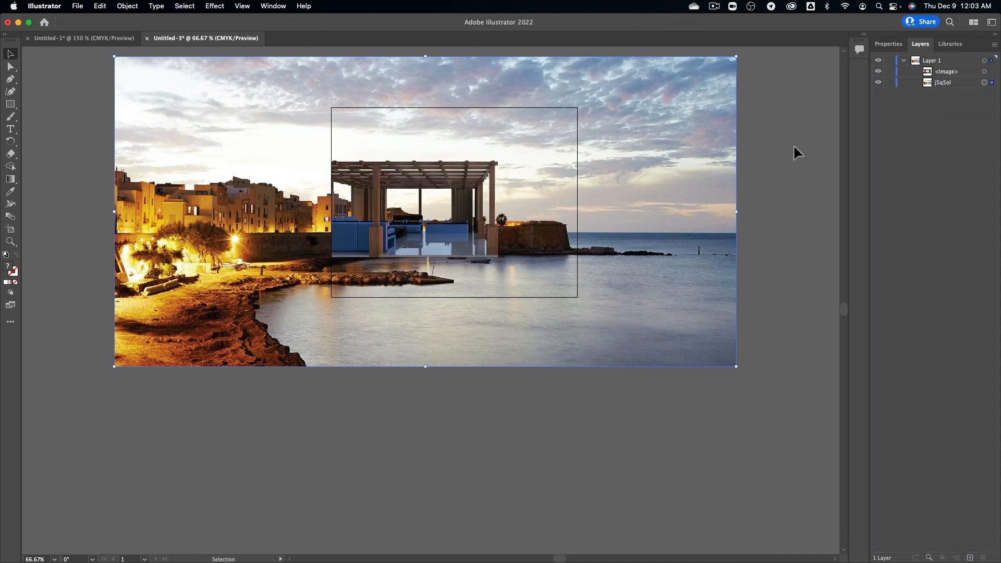
Scale the Sicily photo down proportionally from its corners until it matches the artboard's width.
{"action": "left_click", "coordinate": [946, 75]}
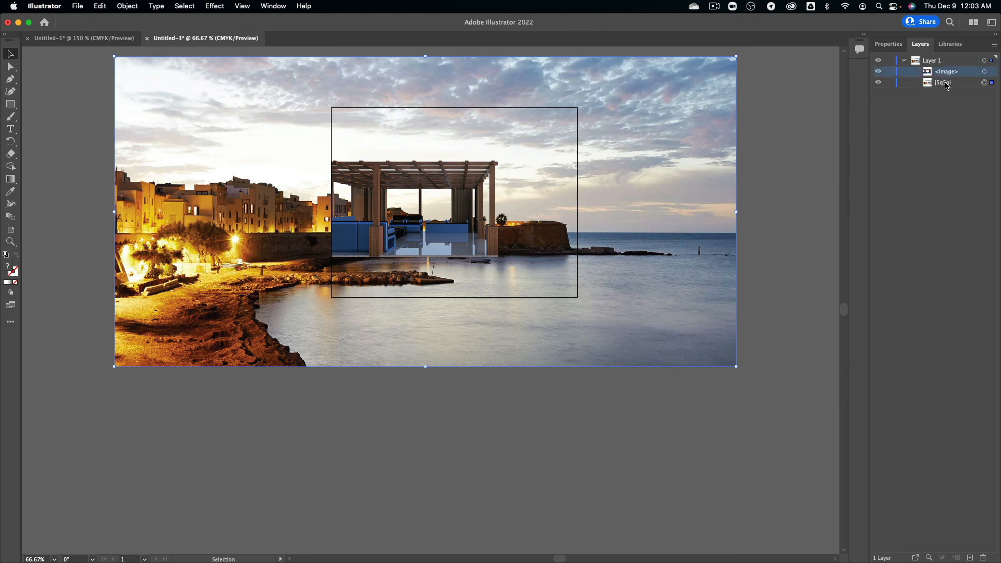
{"action": "left_click", "coordinate": [944, 83]}
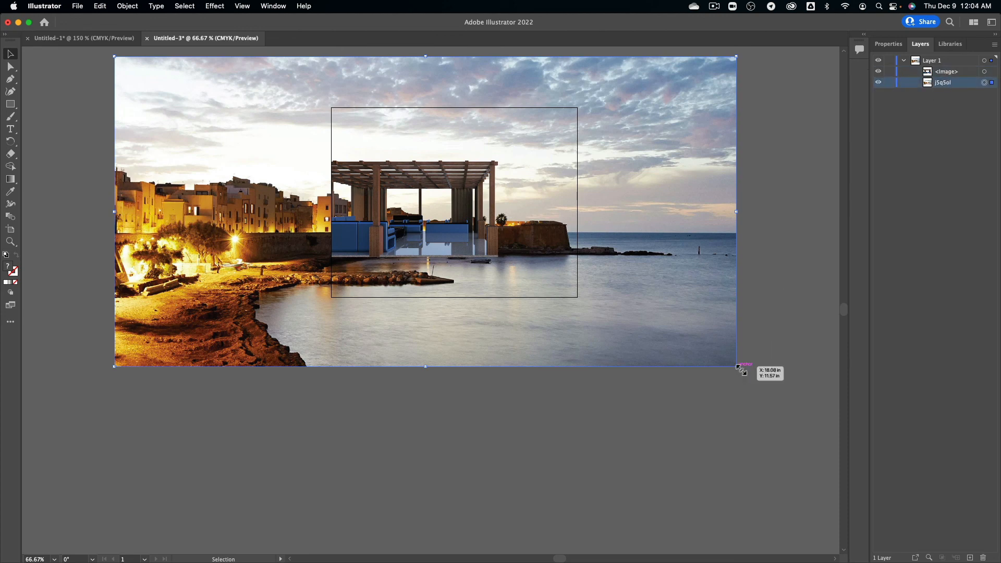
{"action": "left_click_drag", "start_coordinate": [738, 366], "coordinate": [601, 292]}
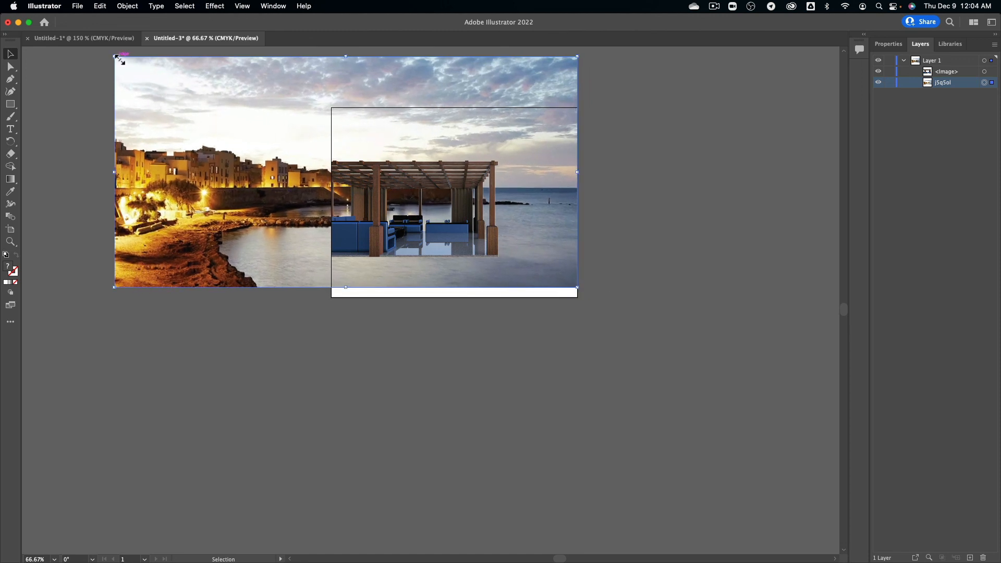
{"action": "left_click_drag", "start_coordinate": [116, 57], "coordinate": [335, 128]}
Move the Sicily photo up behind the pergola and stretch its upper-left corner to meet the artboard's left edge.
{"action": "scroll", "coordinate": [502, 208], "scroll_direction": "down", "scroll_amount": 1, "text": "super"}
{"action": "scroll", "coordinate": [502, 208], "scroll_direction": "up", "scroll_amount": 2, "text": "alt"}
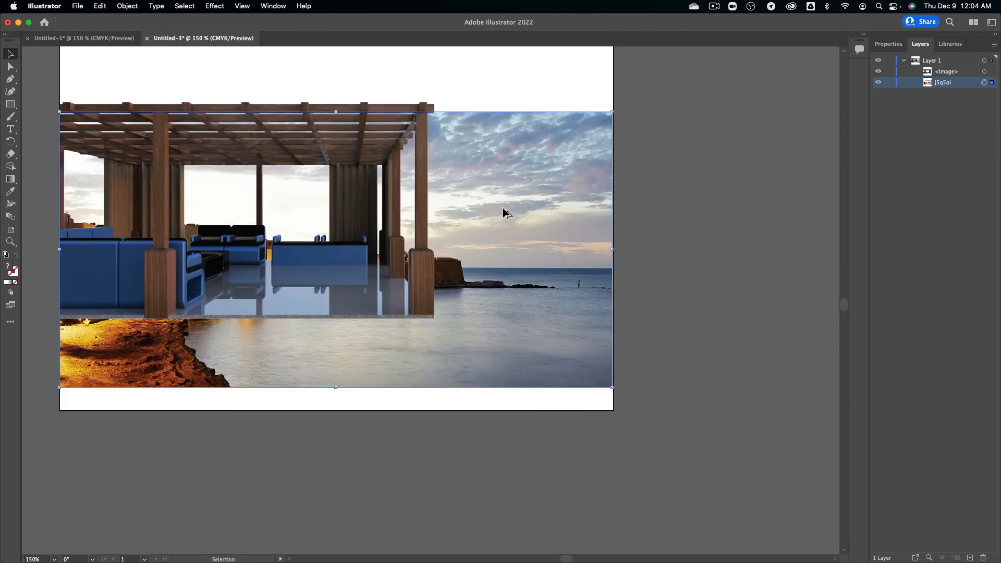
{"action": "scroll", "coordinate": [506, 212], "scroll_direction": "up", "scroll_amount": 1, "text": "alt"}
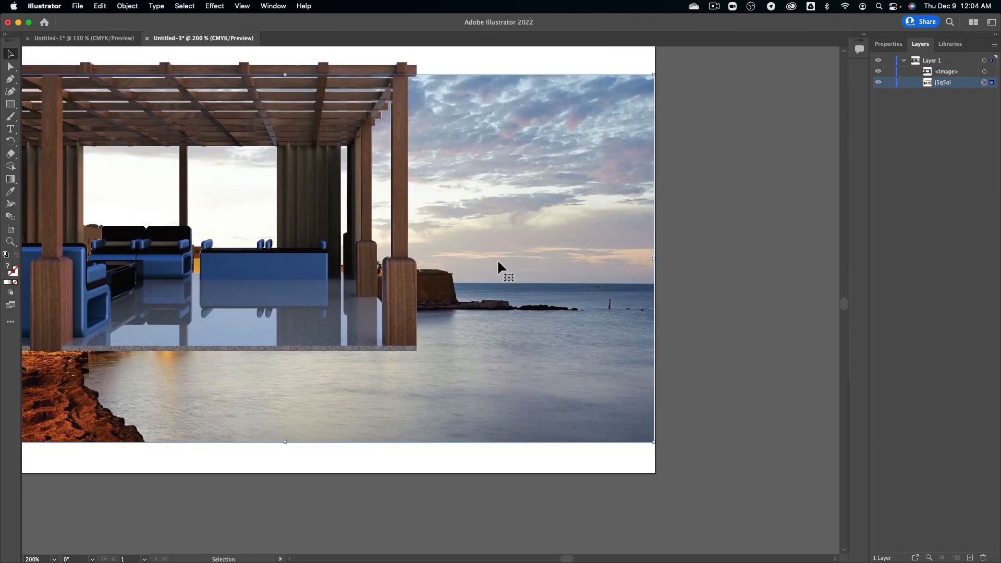
{"action": "scroll", "coordinate": [498, 263], "scroll_direction": "up", "scroll_amount": 1}
{"action": "left_click_drag", "start_coordinate": [453, 288], "coordinate": [455, 212]}
{"action": "left_click_drag", "start_coordinate": [326, 256], "coordinate": [510, 308]}
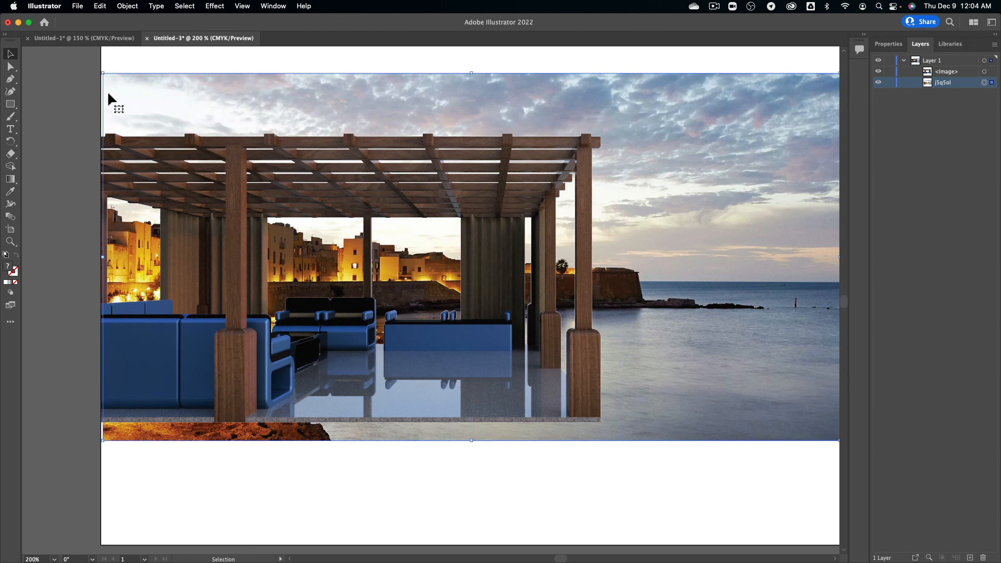
{"action": "left_click_drag", "start_coordinate": [103, 73], "coordinate": [102, 72]}
{"action": "left_click", "coordinate": [73, 127]}
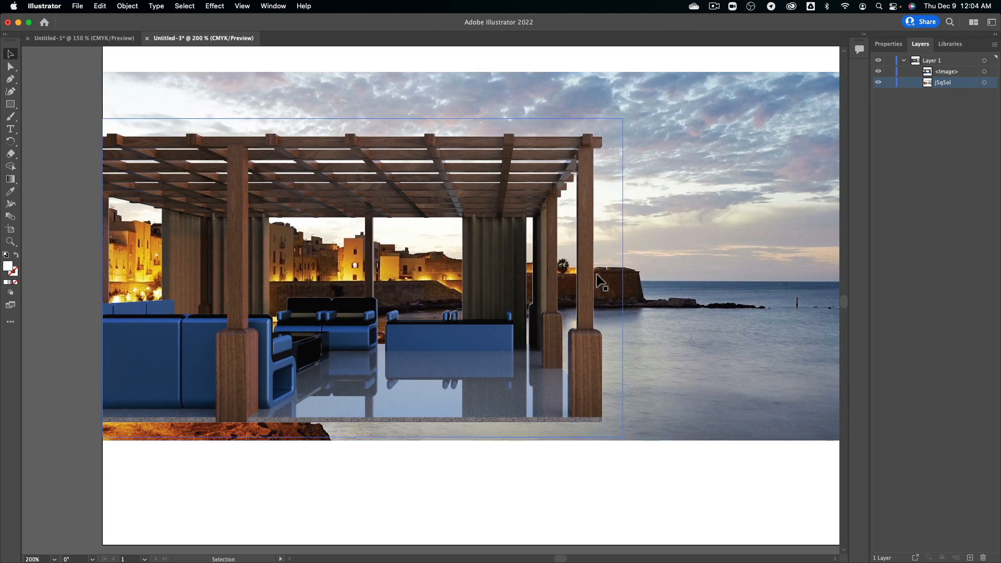
Draw a white rectangle across the artboard's full width, from just below the pergola's roof edge down to its floor's lower edge.
{"action": "key", "text": "super+minus"}
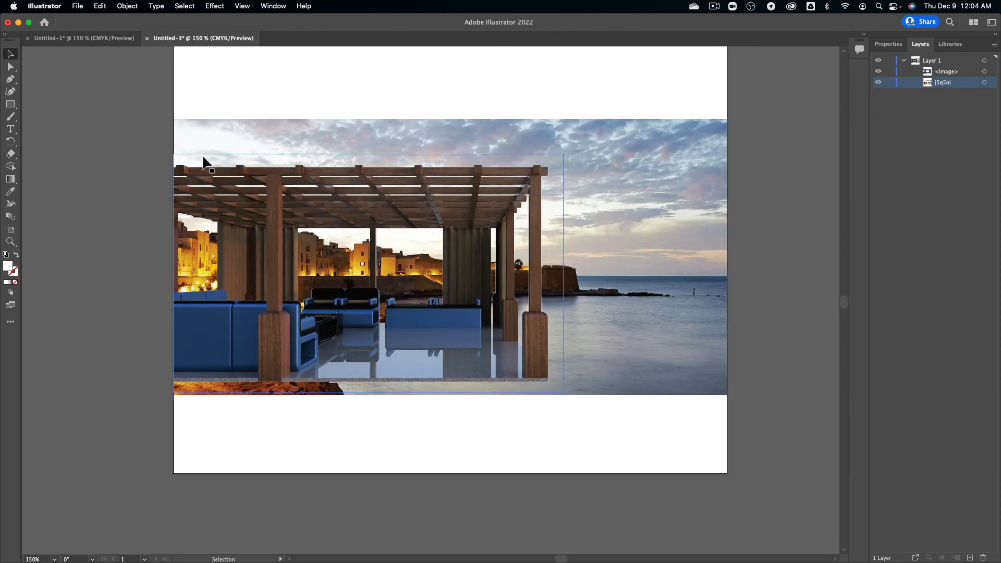
{"action": "left_click", "coordinate": [11, 105]}
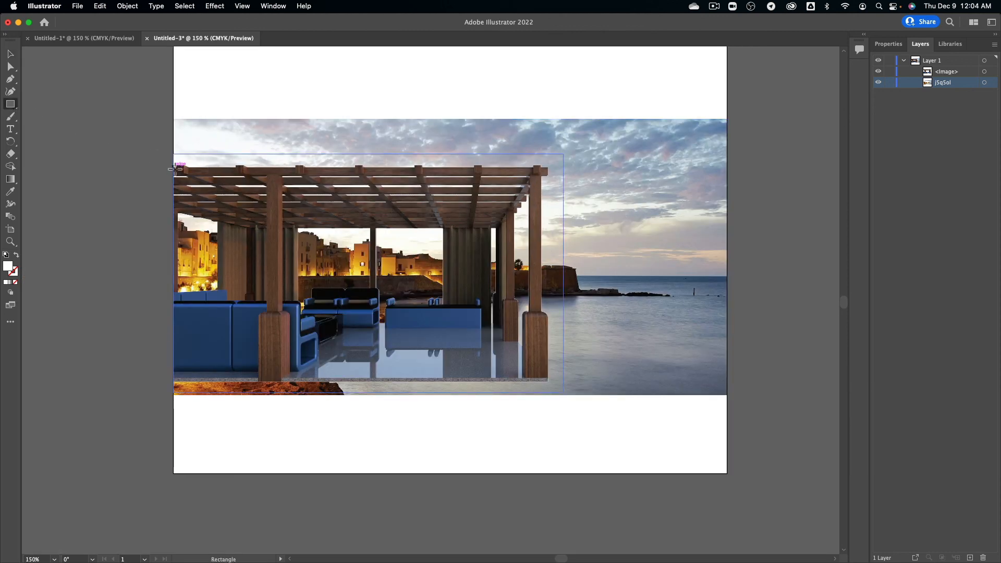
{"action": "mouse_move", "coordinate": [174, 188]}
{"action": "left_mouse_down"}
{"action": "mouse_move", "coordinate": [542, 299]}
{"action": "mouse_move", "coordinate": [637, 353]}
{"action": "mouse_move", "coordinate": [727, 368]}
{"action": "left_mouse_up"}
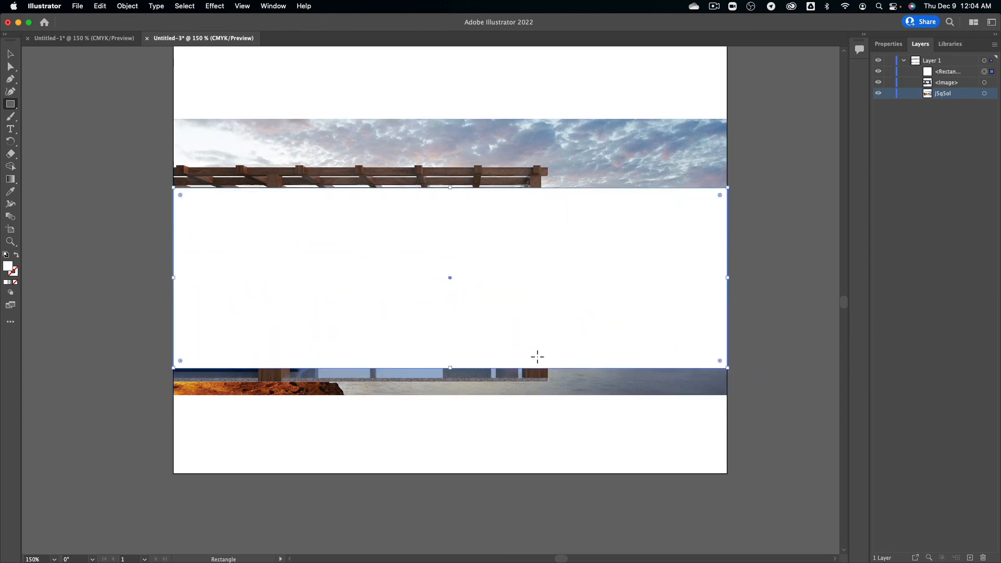
{"action": "left_click_drag", "start_coordinate": [450, 368], "coordinate": [450, 381]}
{"action": "left_click", "coordinate": [11, 54]}
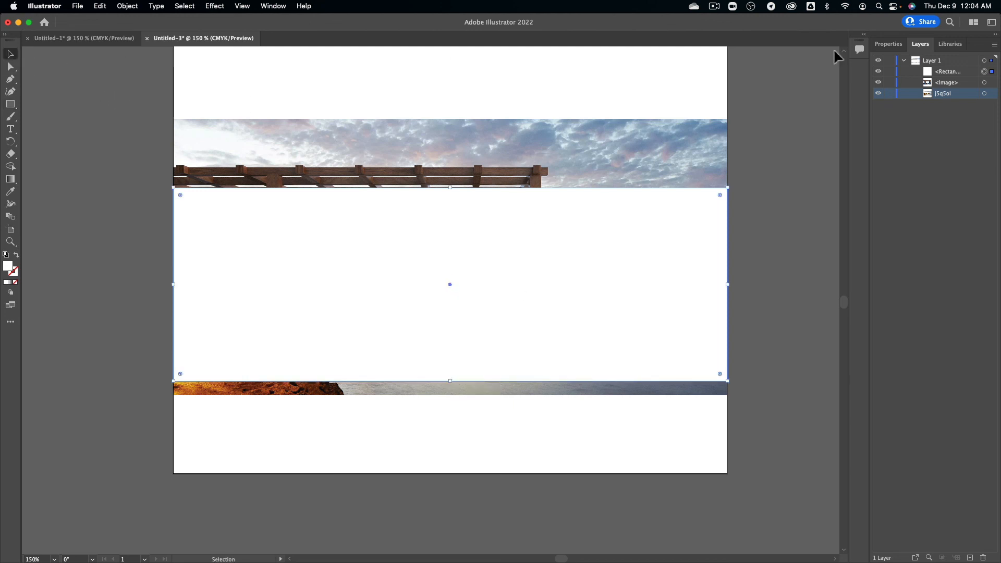
Make a clipping mask from the white rectangle and the Sicily photo so the photo is cropped to the rectangle.
{"action": "left_click", "coordinate": [943, 72]}
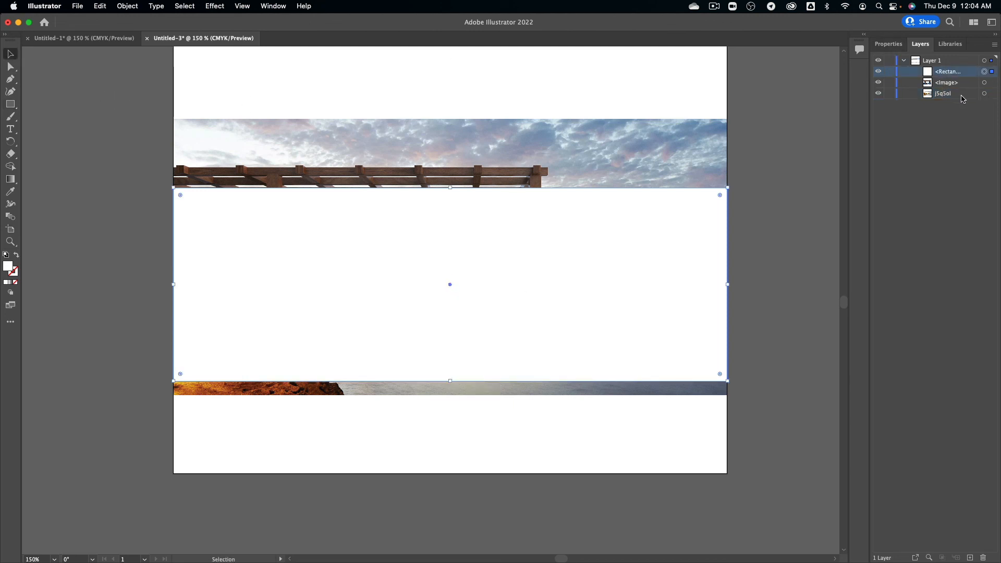
{"action": "left_click", "coordinate": [646, 129], "text": "shift"}
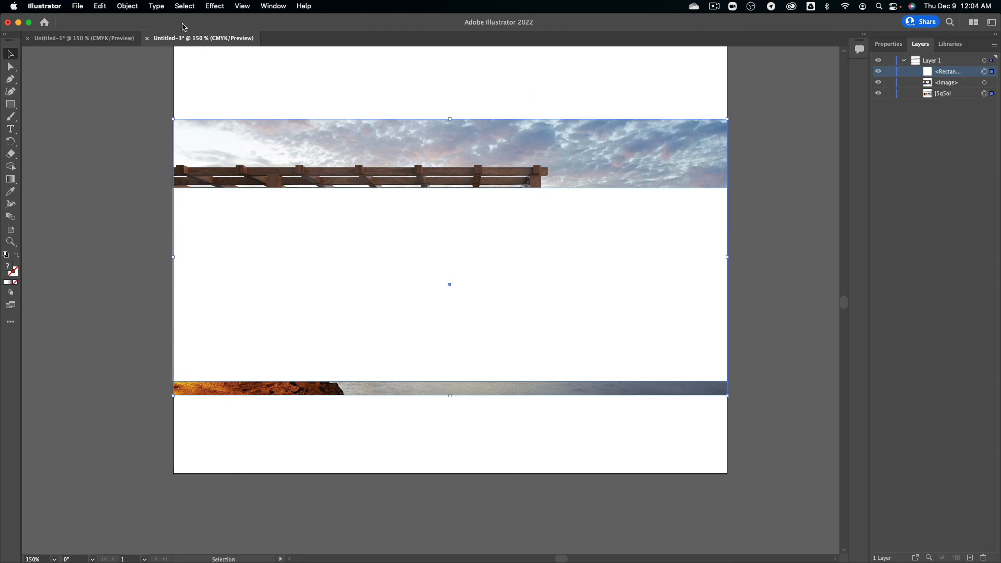
{"action": "left_click", "coordinate": [127, 5]}
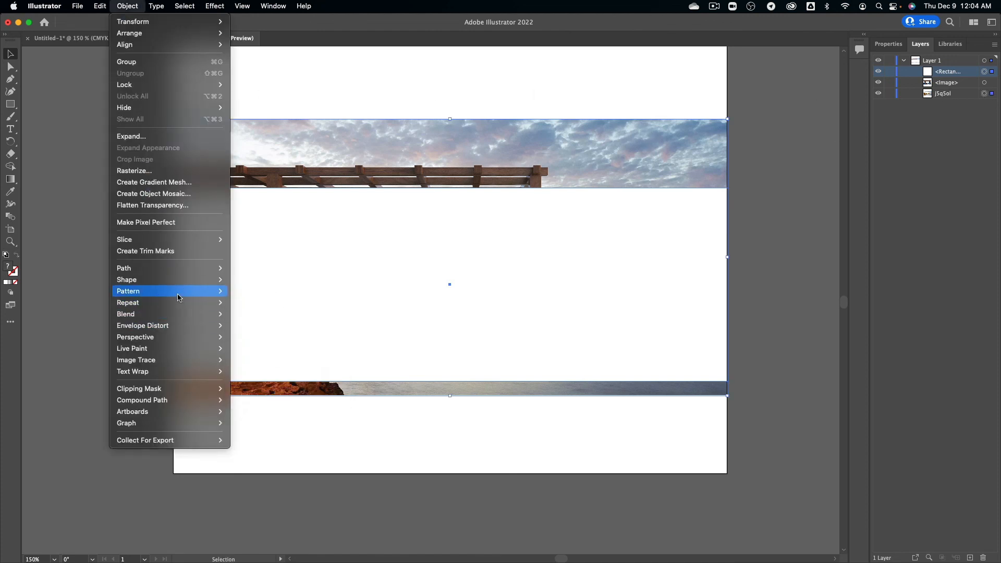
{"action": "mouse_move", "coordinate": [209, 388]}
{"action": "left_click", "coordinate": [252, 388]}
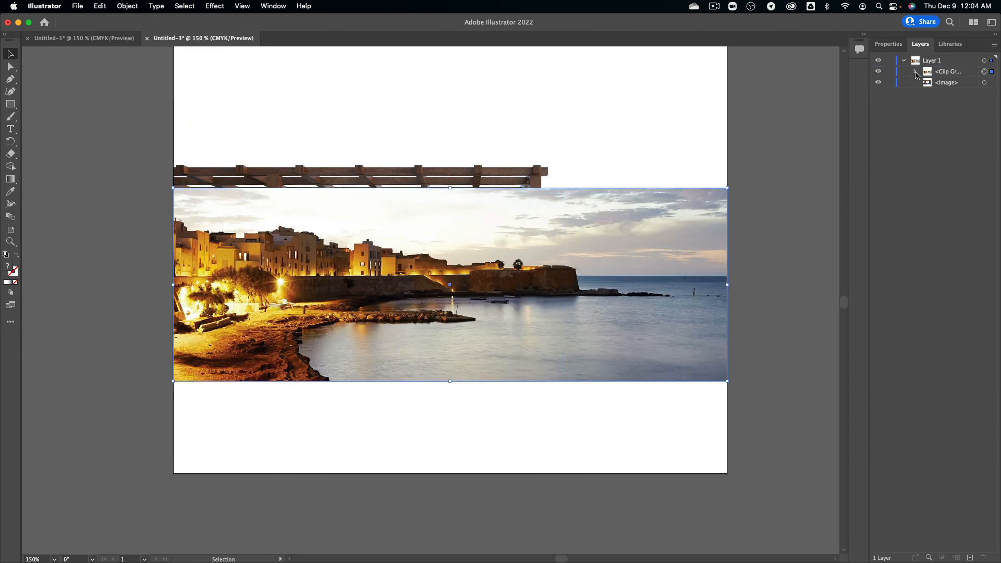
Expand the clip group and move the pergola image above it in the stacking order.
{"action": "left_click", "coordinate": [953, 82]}
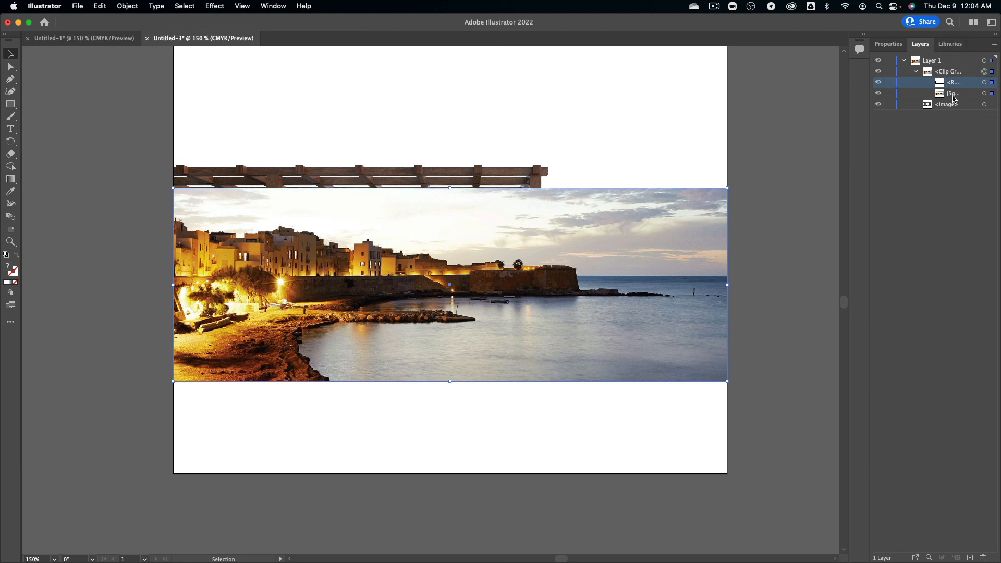
{"action": "left_click", "coordinate": [953, 95]}
{"action": "left_click_drag", "start_coordinate": [945, 73], "coordinate": [944, 126]}
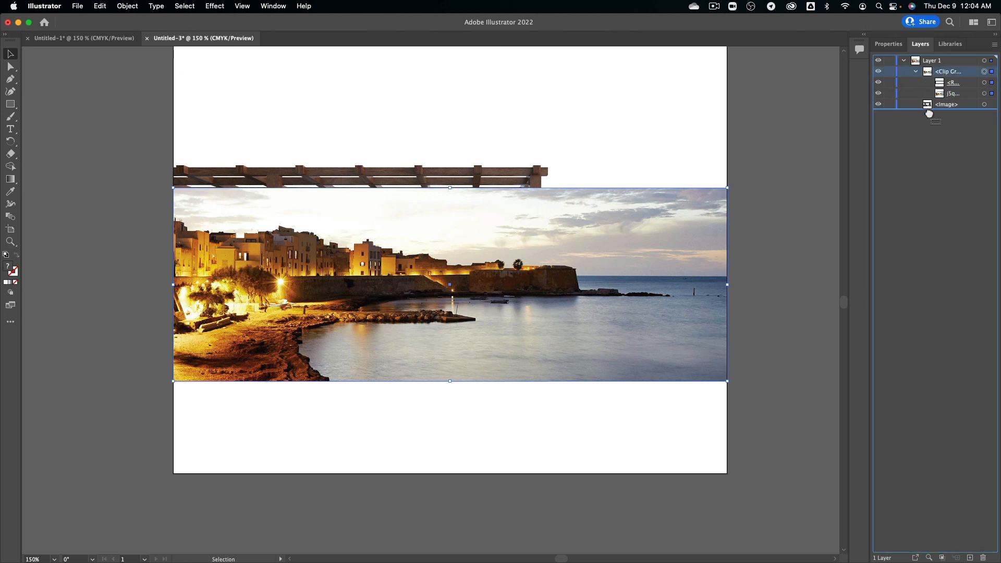
{"action": "left_click", "coordinate": [932, 106]}
{"action": "left_click_drag", "start_coordinate": [927, 111], "coordinate": [932, 66]}
{"action": "left_click", "coordinate": [757, 111]}
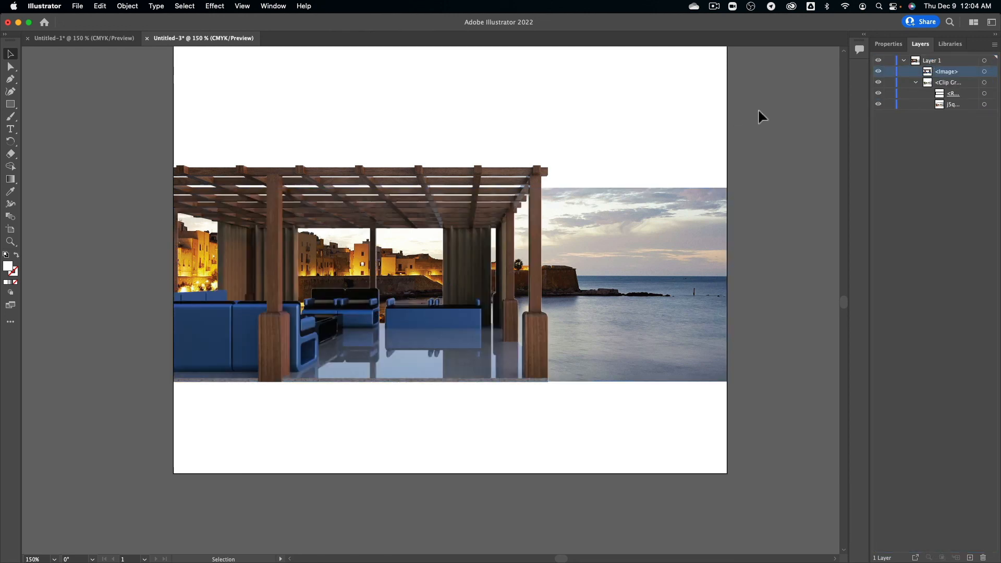
Adjust the upper edge of the clipping rectangle, then reposition the Sicily photo vertically inside the mask so the lit town shows behind the pergola.
{"action": "left_click", "coordinate": [940, 96]}
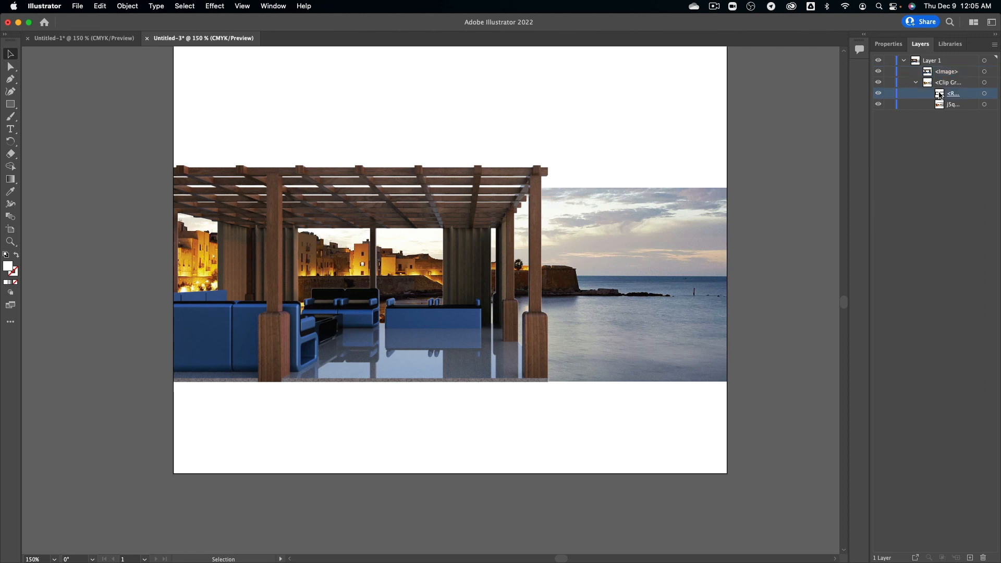
{"action": "left_click", "coordinate": [992, 95]}
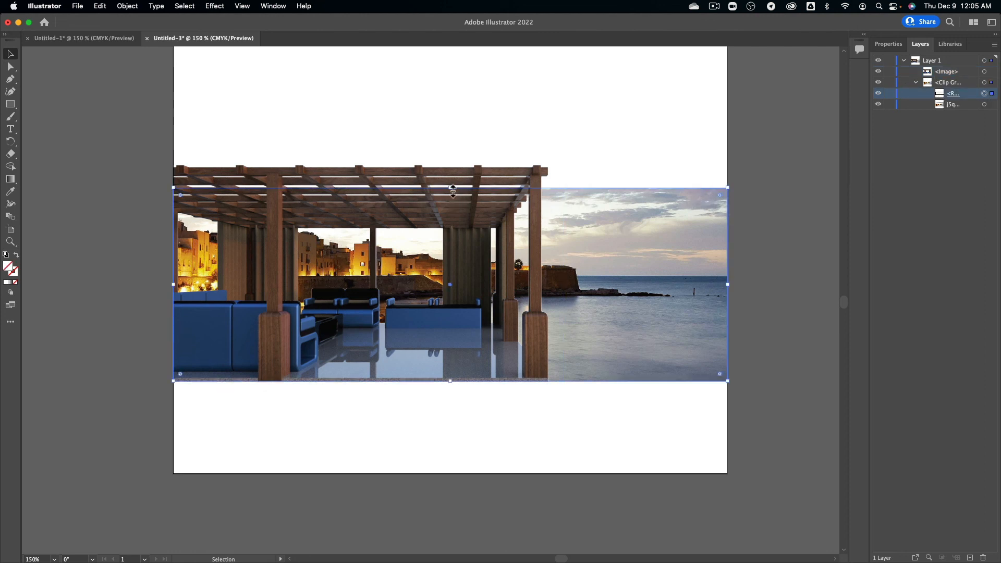
{"action": "mouse_move", "coordinate": [452, 191]}
{"action": "left_mouse_down"}
{"action": "mouse_move", "coordinate": [444, 256]}
{"action": "mouse_move", "coordinate": [446, 121]}
{"action": "mouse_move", "coordinate": [448, 203]}
{"action": "mouse_move", "coordinate": [449, 187]}
{"action": "left_mouse_up"}
{"action": "left_click", "coordinate": [992, 105]}
{"action": "left_click_drag", "start_coordinate": [606, 200], "coordinate": [601, 273], "text": "shift"}
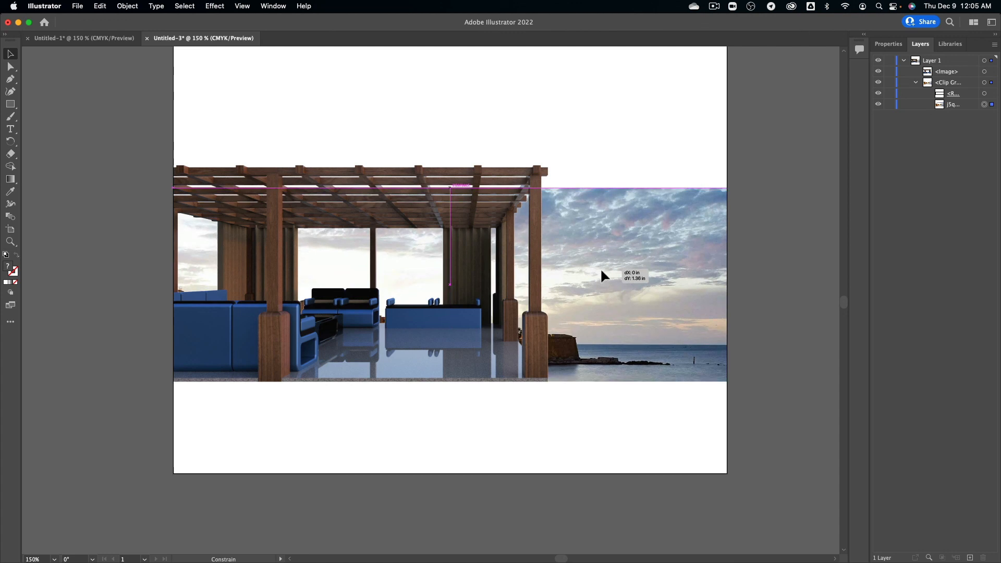
{"action": "left_click_drag", "start_coordinate": [601, 272], "coordinate": [604, 201], "text": "shift"}
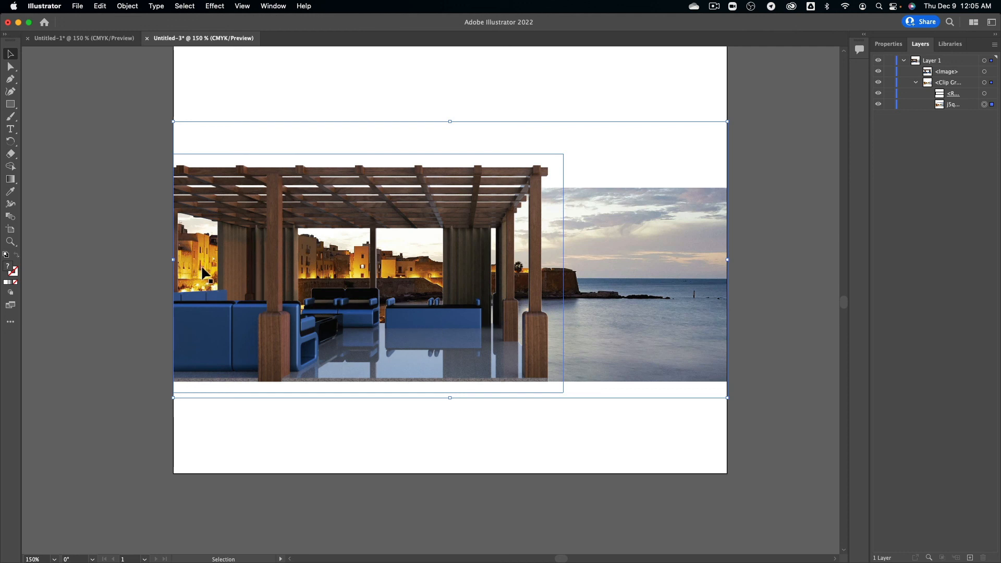
Switch to Chrome, return from the Sunset in the Chalk Quarry page to Poly Haven's Skies HDRIs, and filter them by Sunrise-Sunset.
{"action": "key", "text": "super+Tab"}
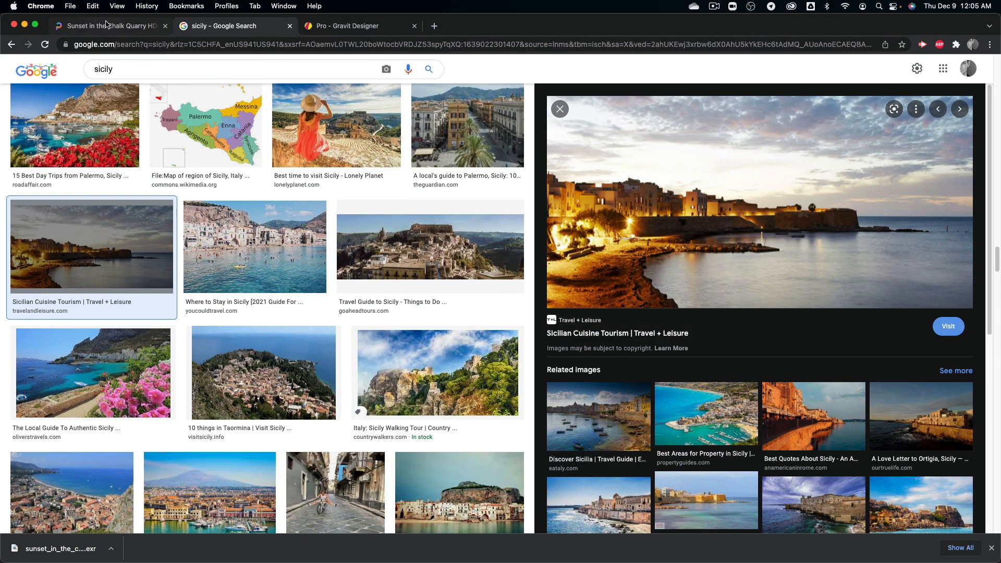
{"action": "left_click", "coordinate": [107, 26]}
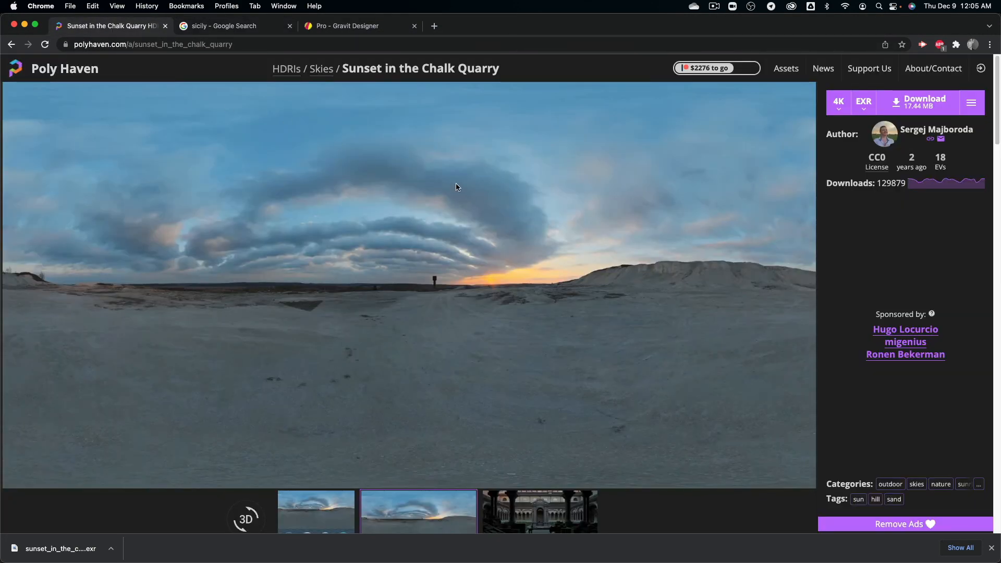
{"action": "left_click", "coordinate": [11, 45]}
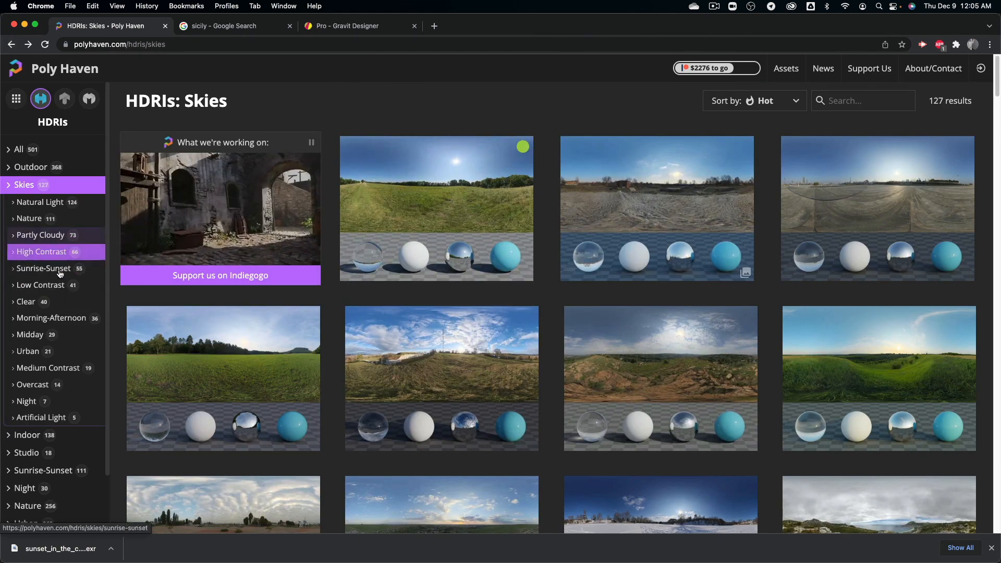
{"action": "left_click", "coordinate": [43, 267]}
Examine the Sunrise-Sunset sky HDRIs for a suitable environment.
{"action": "scroll", "coordinate": [700, 365], "scroll_direction": "down", "scroll_amount": 3}
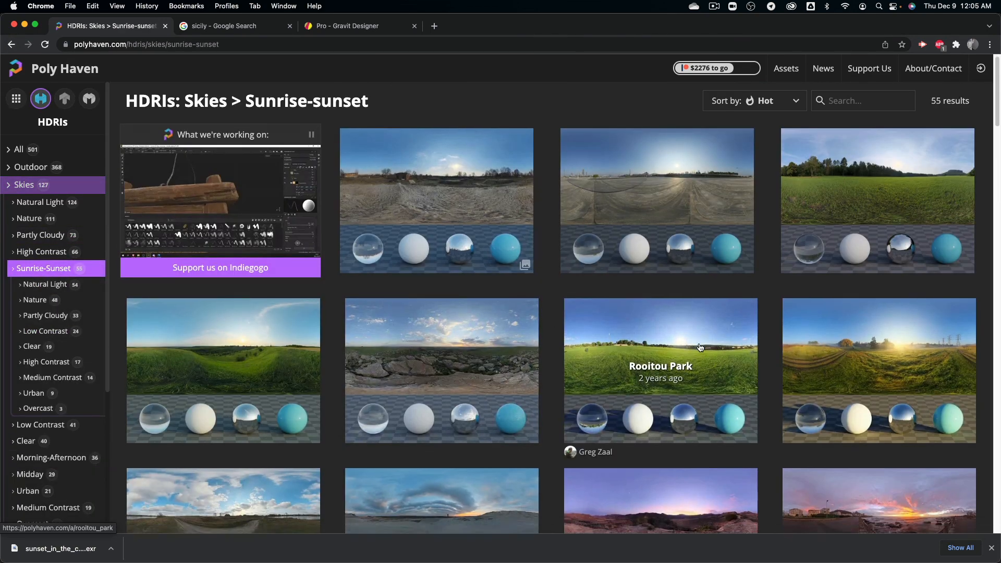
{"action": "scroll", "coordinate": [700, 347], "scroll_direction": "down", "scroll_amount": 10}
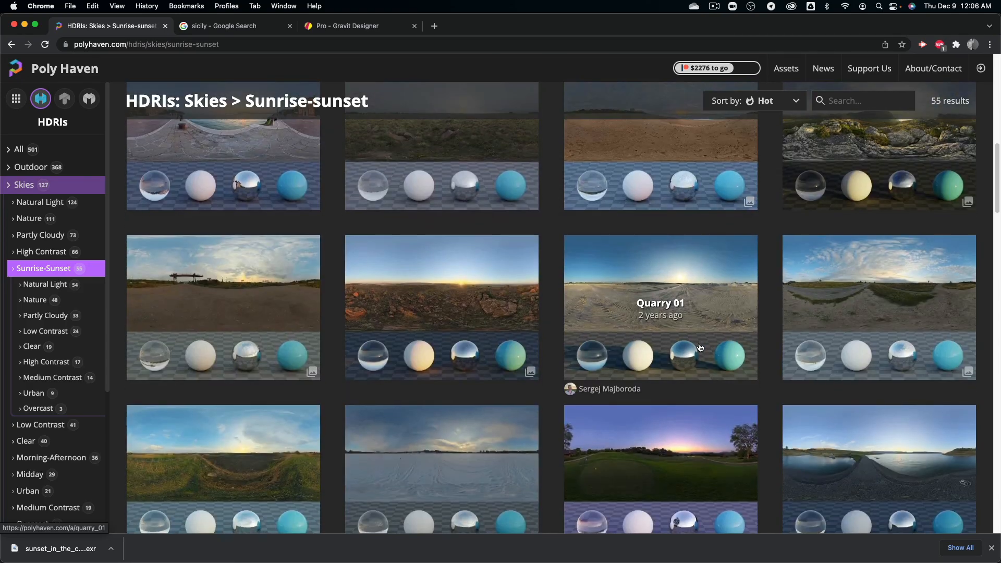
{"action": "scroll", "coordinate": [700, 348], "scroll_direction": "down", "scroll_amount": 15}
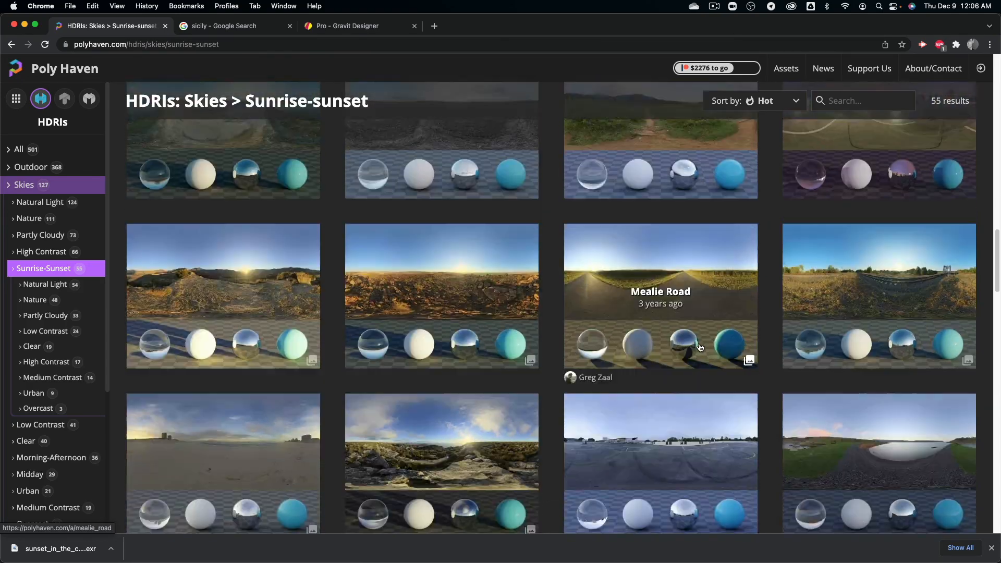
{"action": "scroll", "coordinate": [697, 342], "scroll_direction": "up", "scroll_amount": 20}
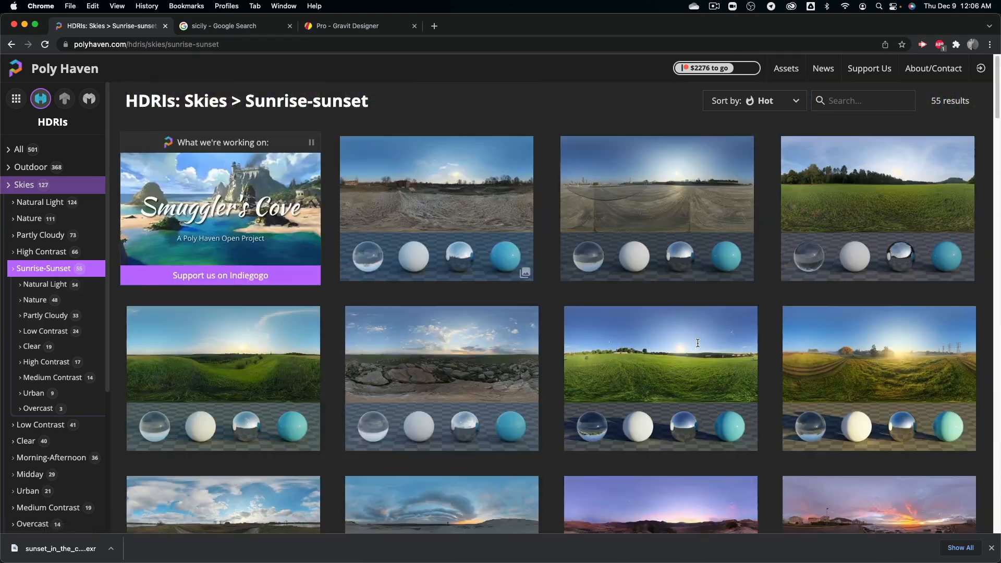
{"action": "scroll", "coordinate": [476, 309], "scroll_direction": "down", "scroll_amount": 5}
{"action": "scroll", "coordinate": [476, 309], "scroll_direction": "down", "scroll_amount": 10}
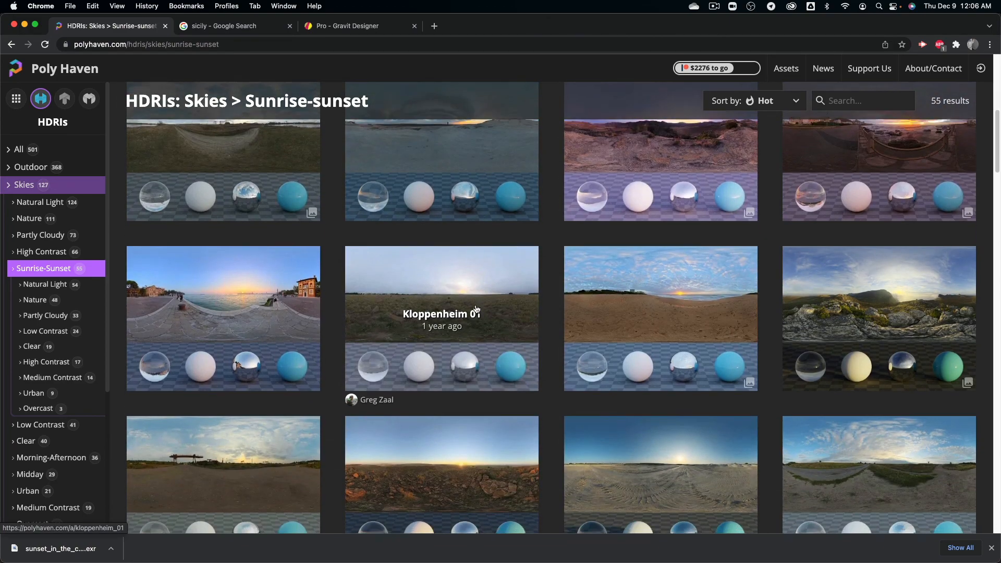
{"action": "scroll", "coordinate": [475, 309], "scroll_direction": "down", "scroll_amount": 10}
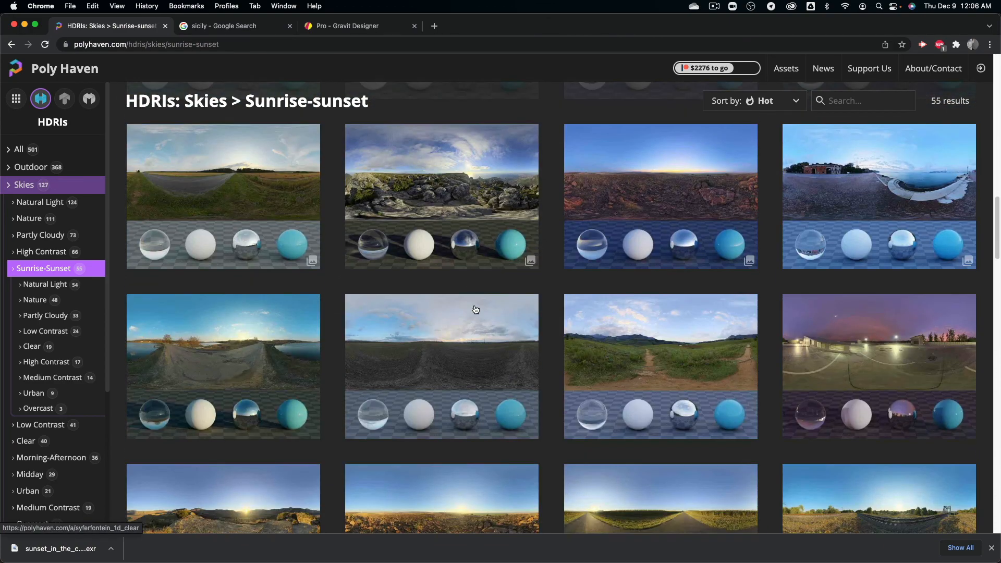
{"action": "scroll", "coordinate": [475, 309], "scroll_direction": "down", "scroll_amount": 5}
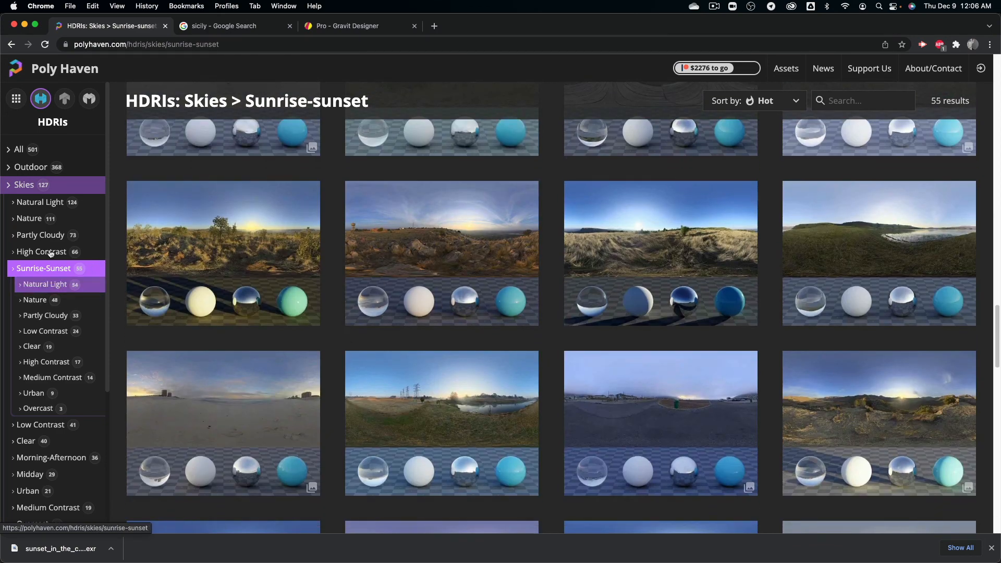
Look at the High Contrast and Night subcategories of the Skies HDRIs.
{"action": "left_click", "coordinate": [30, 255]}
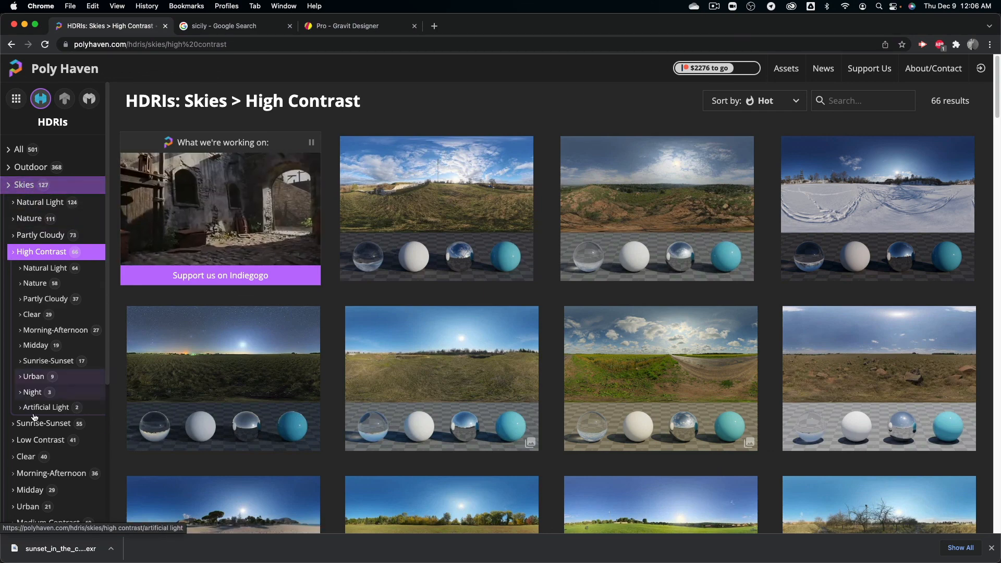
{"action": "scroll", "coordinate": [62, 424], "scroll_direction": "down", "scroll_amount": 3}
{"action": "scroll", "coordinate": [61, 424], "scroll_direction": "down", "scroll_amount": 3}
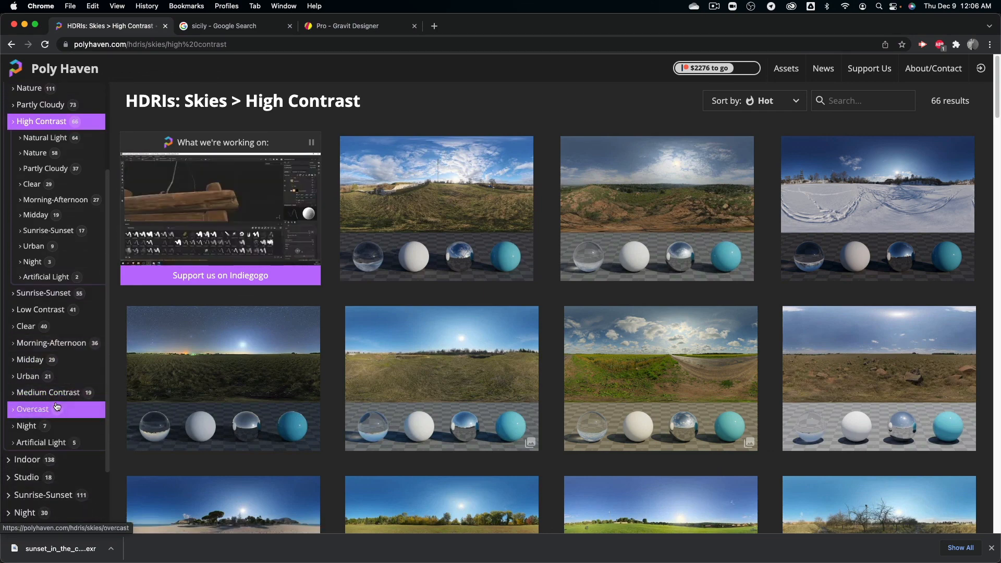
{"action": "left_click", "coordinate": [23, 426]}
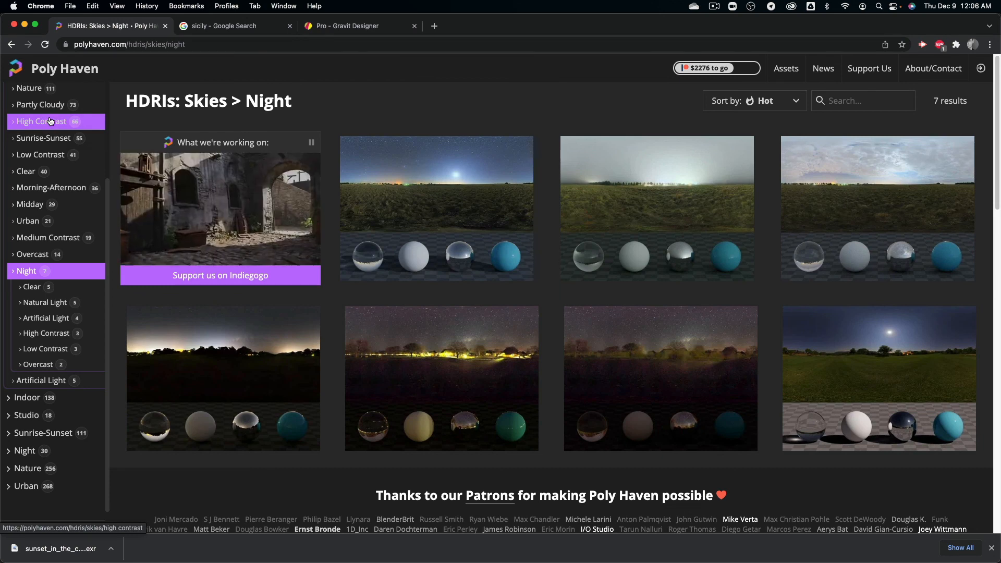
{"action": "scroll", "coordinate": [52, 329], "scroll_direction": "up", "scroll_amount": 3}
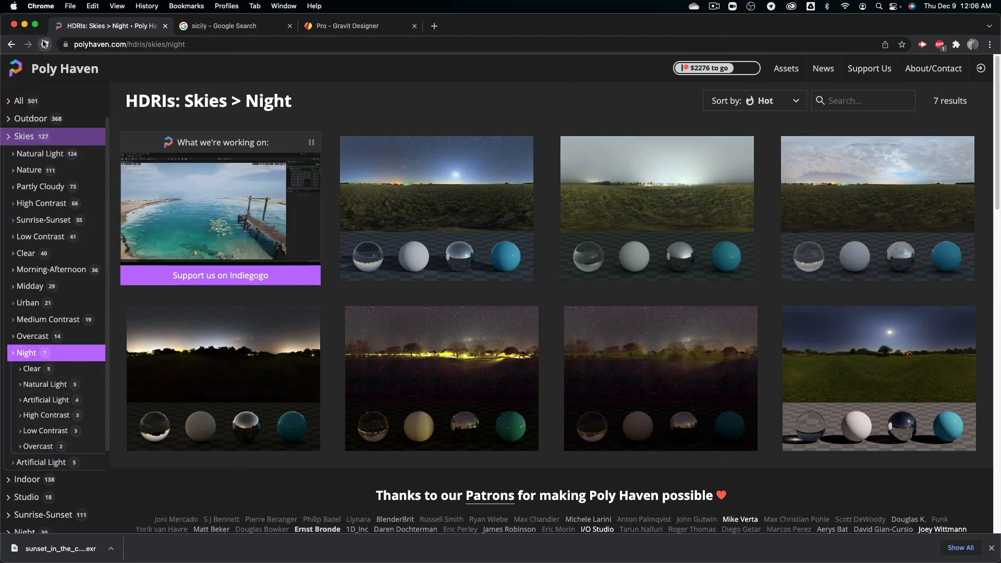
{"action": "scroll", "coordinate": [65, 159], "scroll_direction": "up", "scroll_amount": 2}
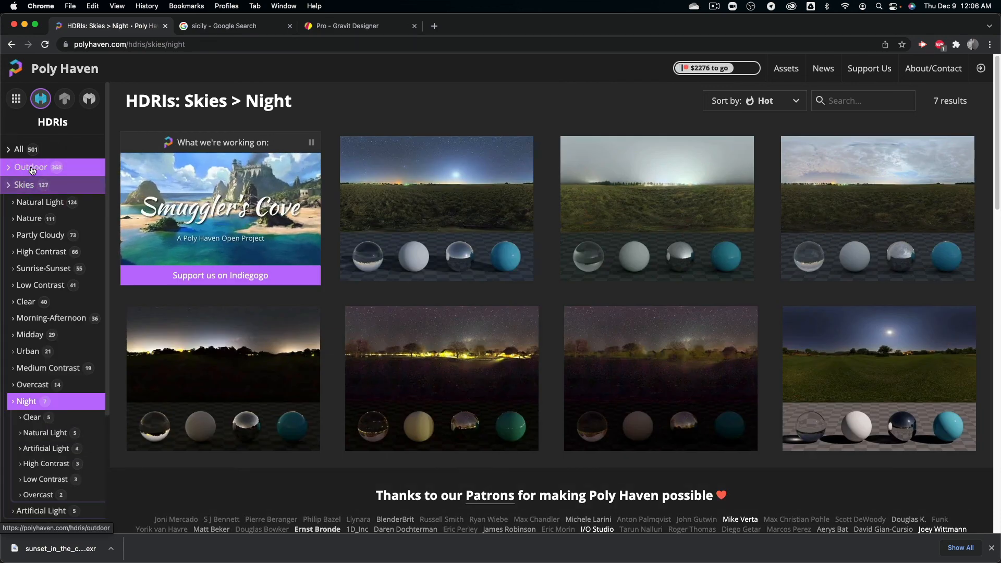
Open the main Sunrise-Sunset HDRI category and look through its entire collection of environments.
{"action": "left_click", "coordinate": [57, 166]}
{"action": "left_click", "coordinate": [37, 239]}
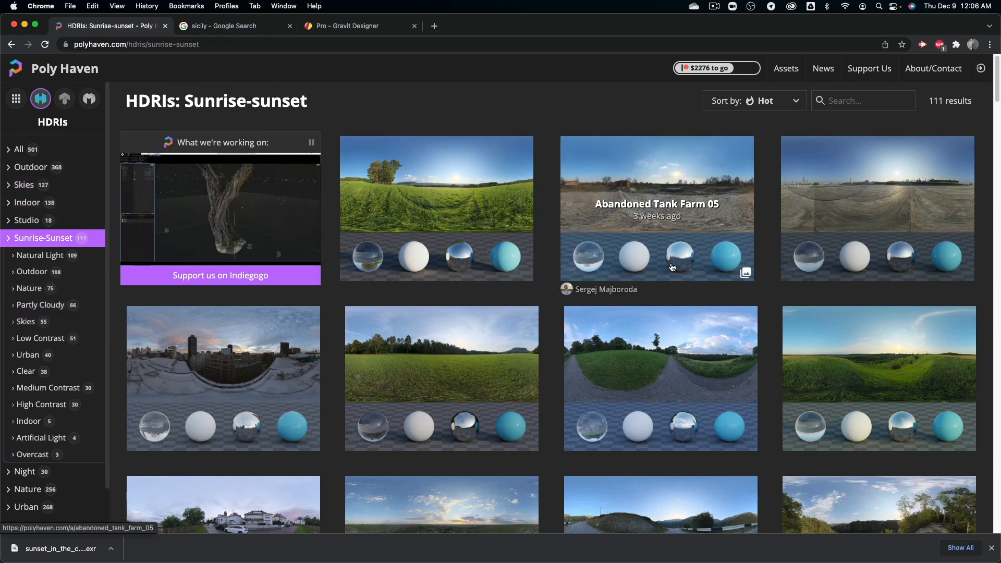
{"action": "scroll", "coordinate": [659, 267], "scroll_direction": "down", "scroll_amount": 6}
{"action": "scroll", "coordinate": [659, 267], "scroll_direction": "down", "scroll_amount": 10}
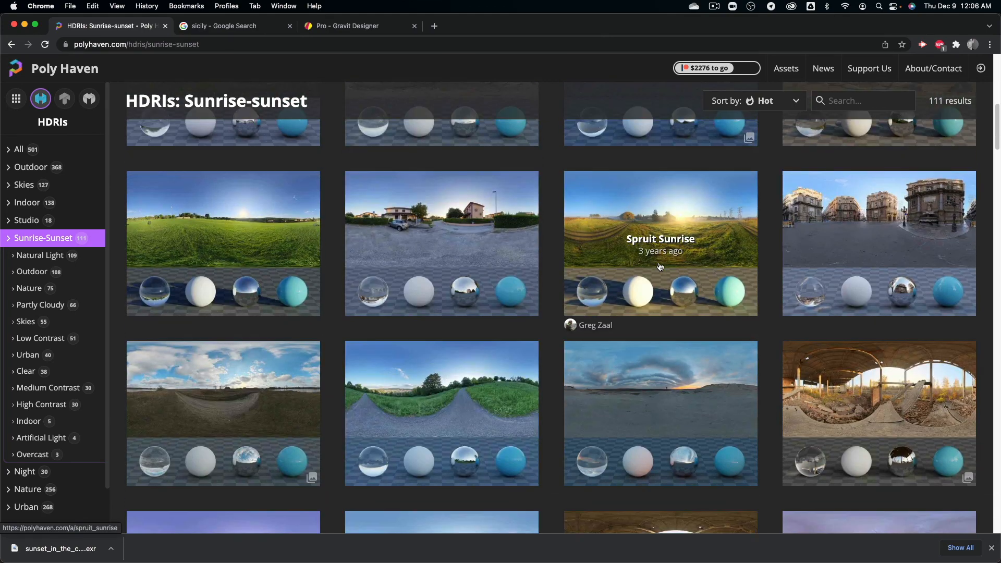
{"action": "scroll", "coordinate": [659, 266], "scroll_direction": "down", "scroll_amount": 12}
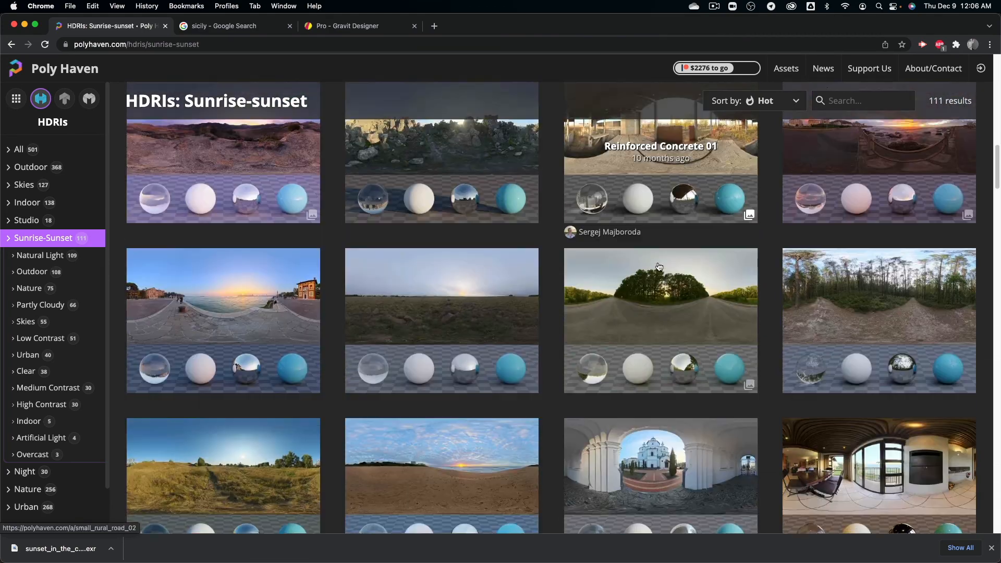
{"action": "scroll", "coordinate": [659, 267], "scroll_direction": "down", "scroll_amount": 10}
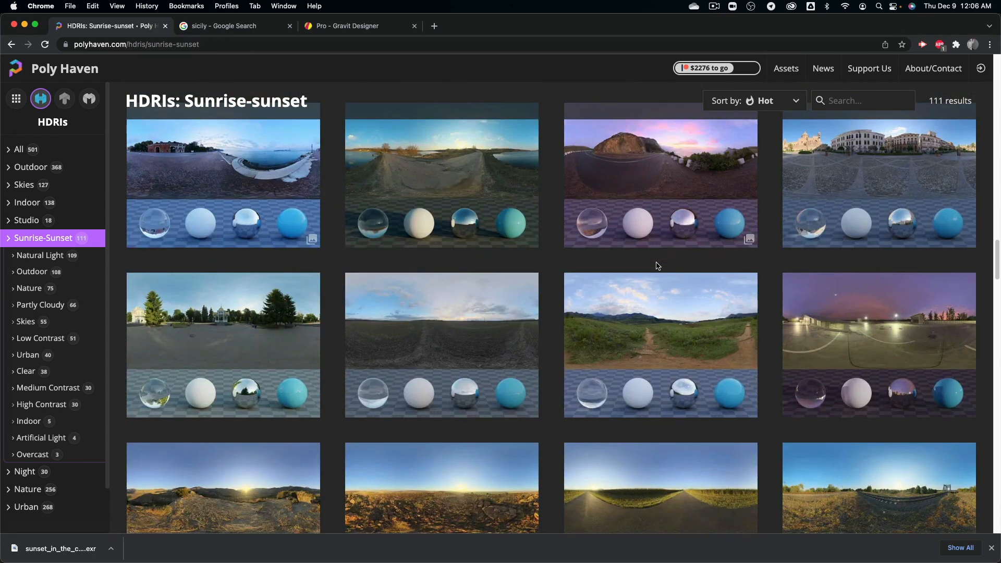
{"action": "scroll", "coordinate": [657, 266], "scroll_direction": "down", "scroll_amount": 10}
{"action": "scroll", "coordinate": [658, 266], "scroll_direction": "down", "scroll_amount": 10}
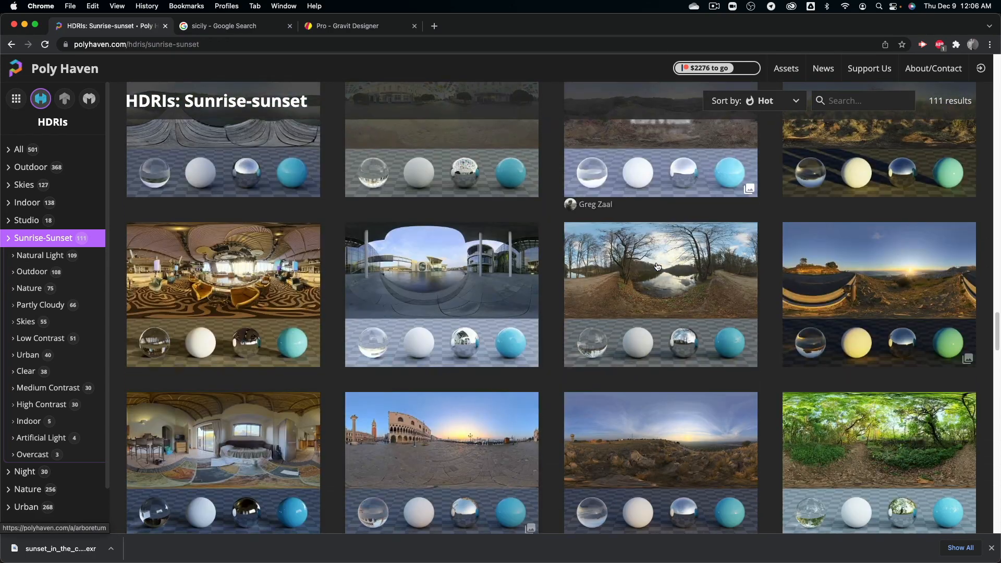
{"action": "scroll", "coordinate": [657, 267], "scroll_direction": "down", "scroll_amount": 10}
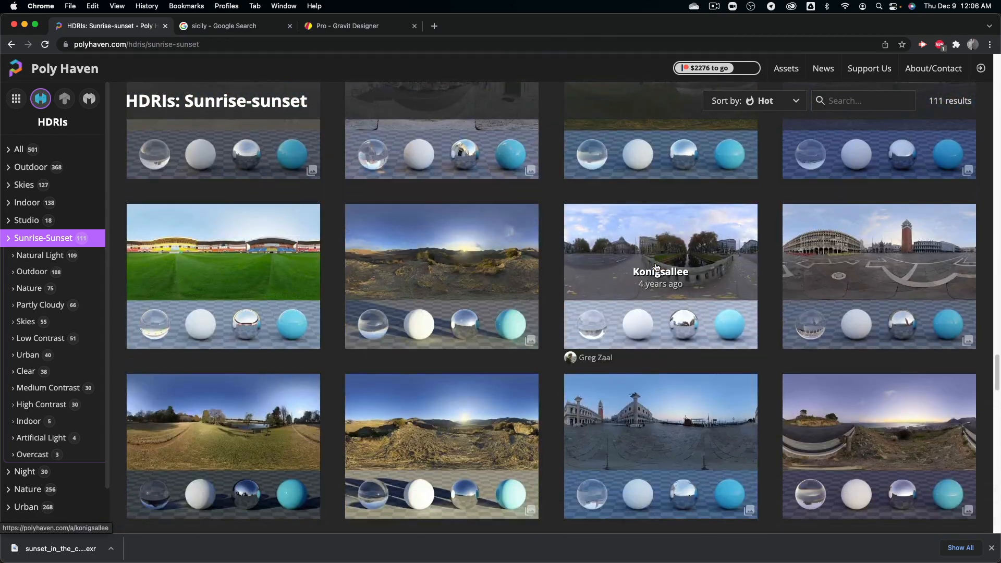
{"action": "scroll", "coordinate": [656, 267], "scroll_direction": "down", "scroll_amount": 10}
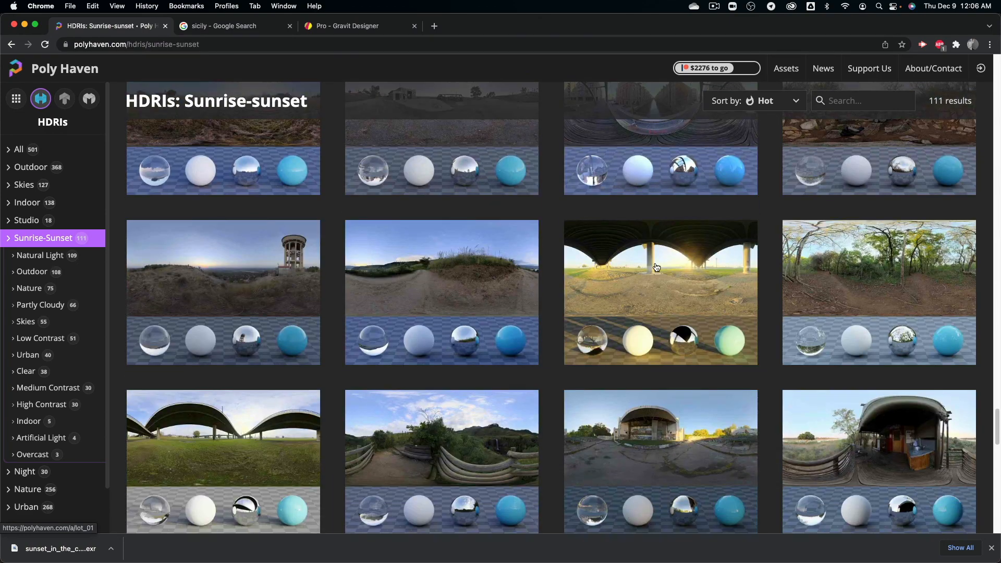
Switch to Finder and preview the solitude_night_4k.exr environment image in the Downloads folder.
{"action": "key", "text": "super+Tab"}
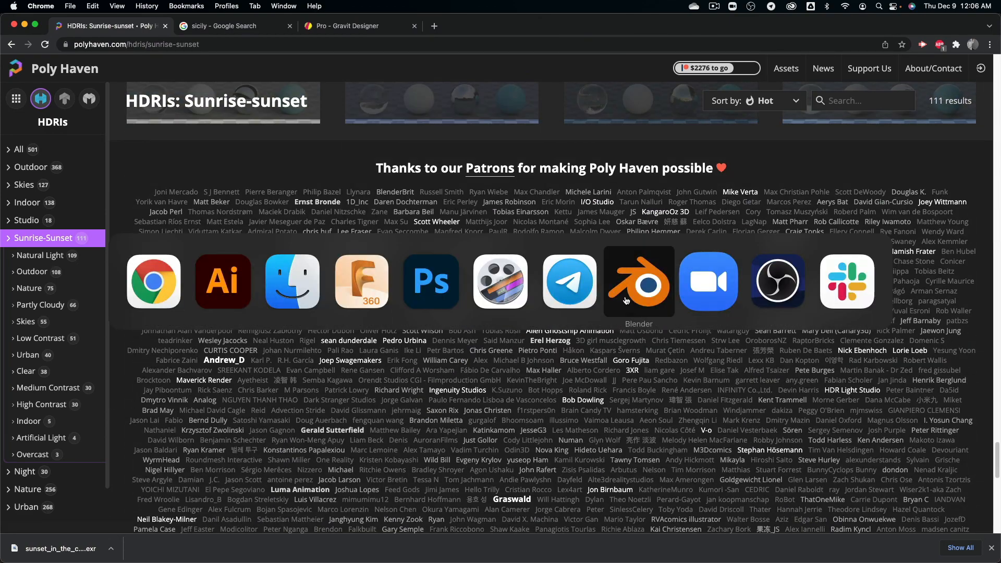
{"action": "left_click", "coordinate": [279, 272]}
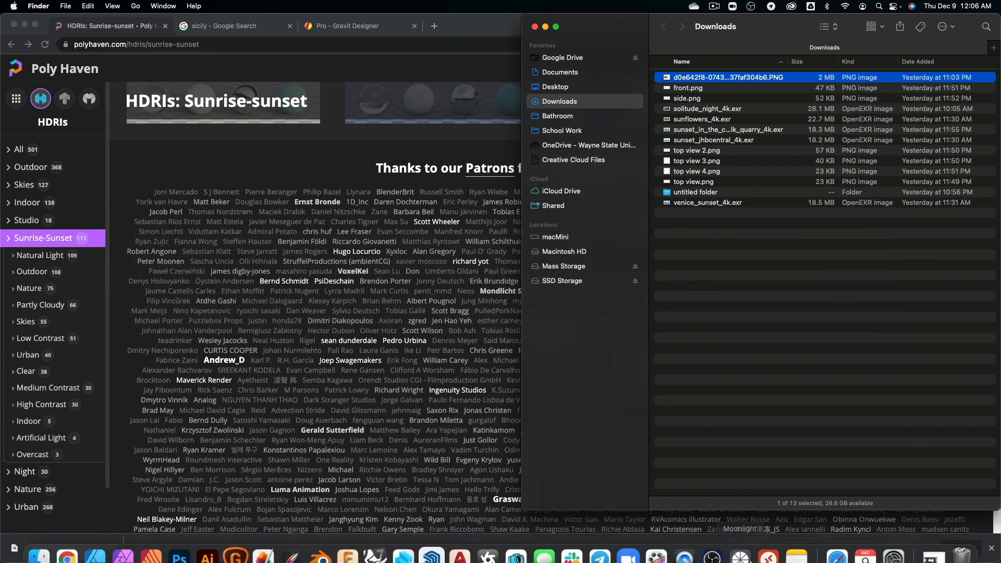
{"action": "left_click", "coordinate": [714, 110]}
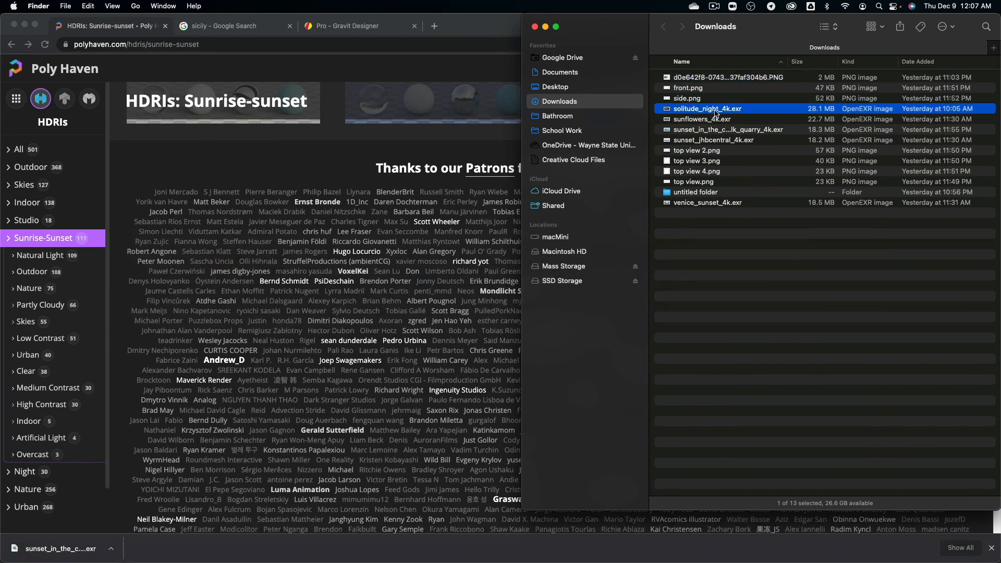
{"action": "key", "text": "space"}
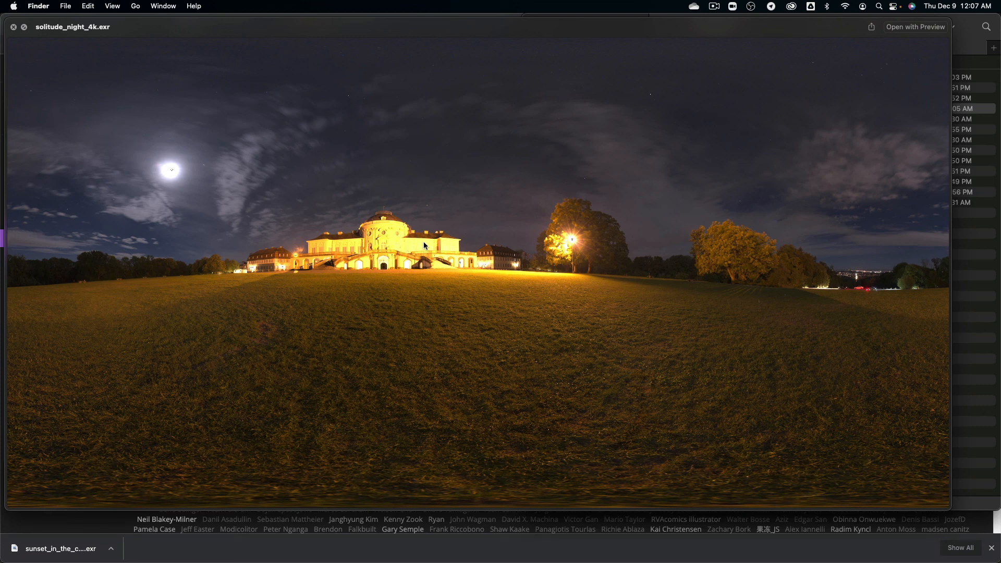
{"action": "key", "text": "space"}
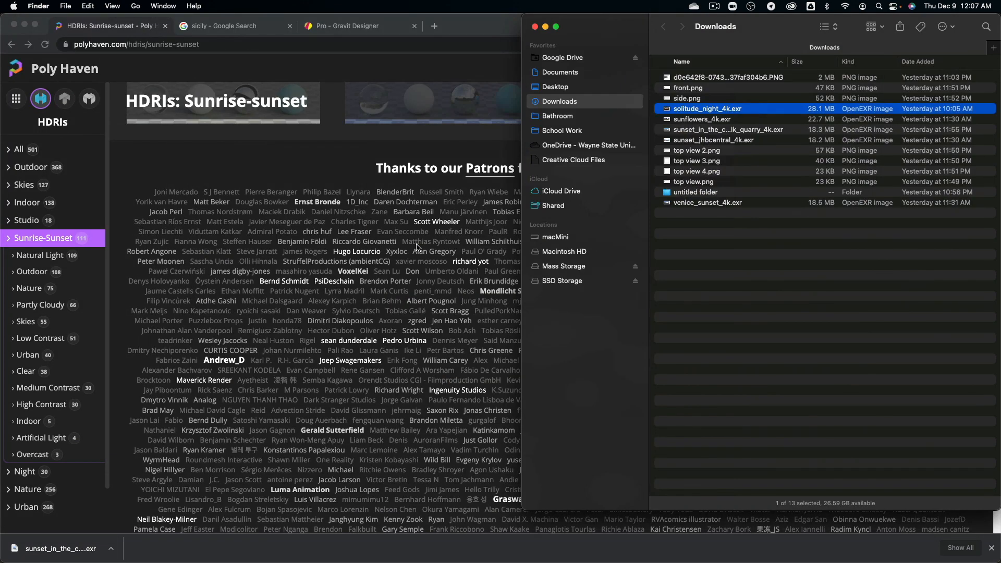
Switch to Fusion 360, replace the custom scene environment with solitude_night_4k.exr, and view the pergola from the front.
{"action": "key", "text": "super+Tab"}
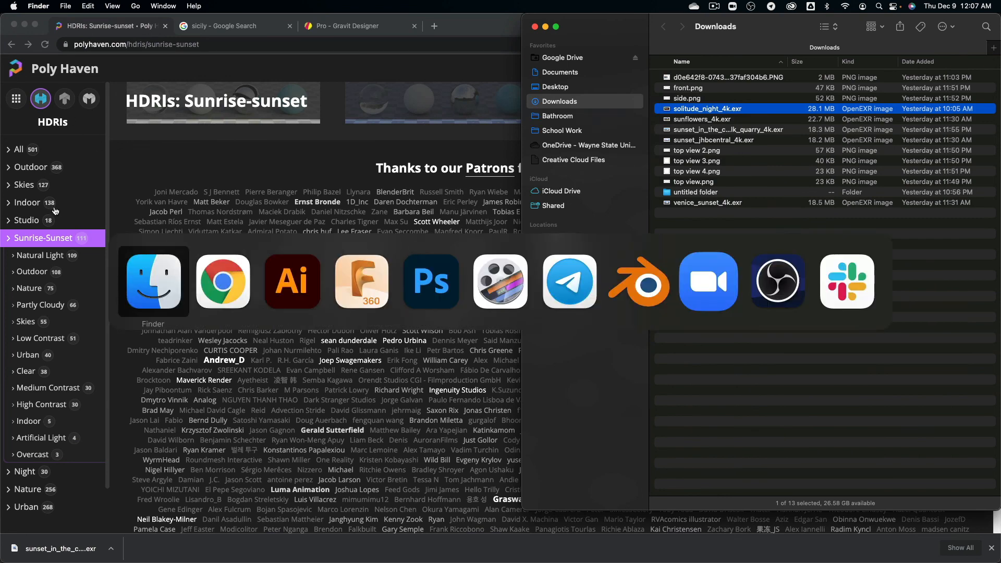
{"action": "left_click", "coordinate": [361, 281]}
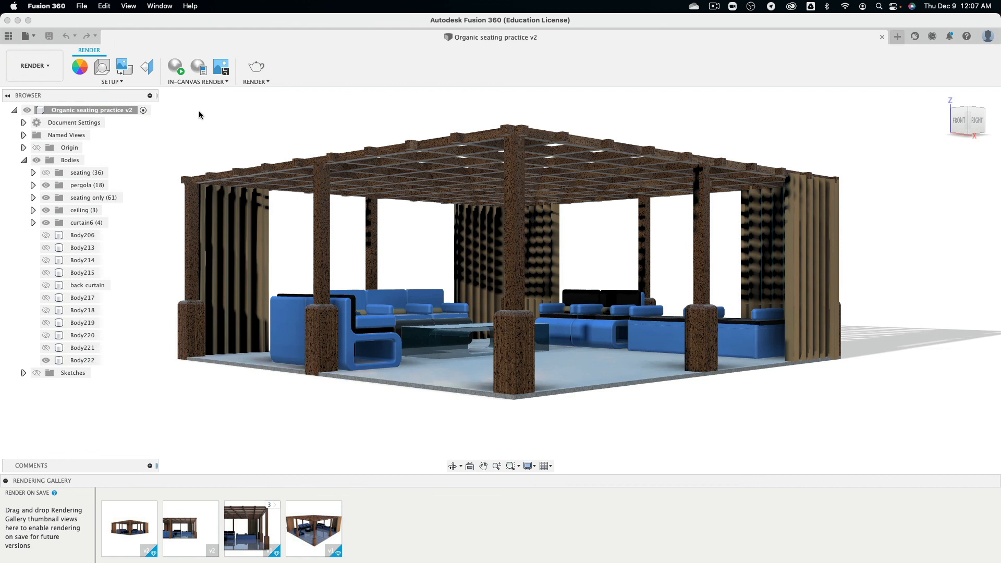
{"action": "left_click", "coordinate": [103, 67]}
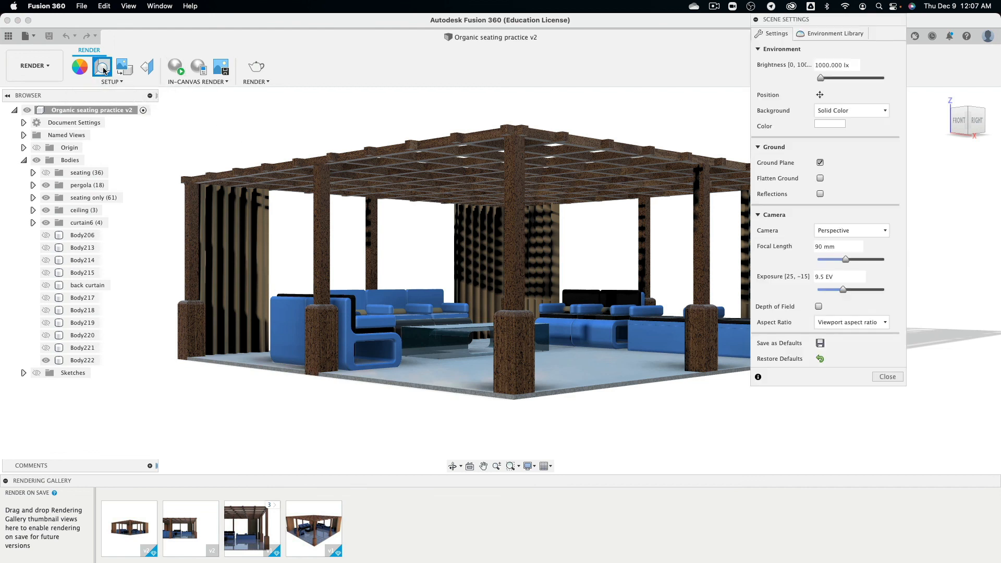
{"action": "left_click", "coordinate": [834, 33]}
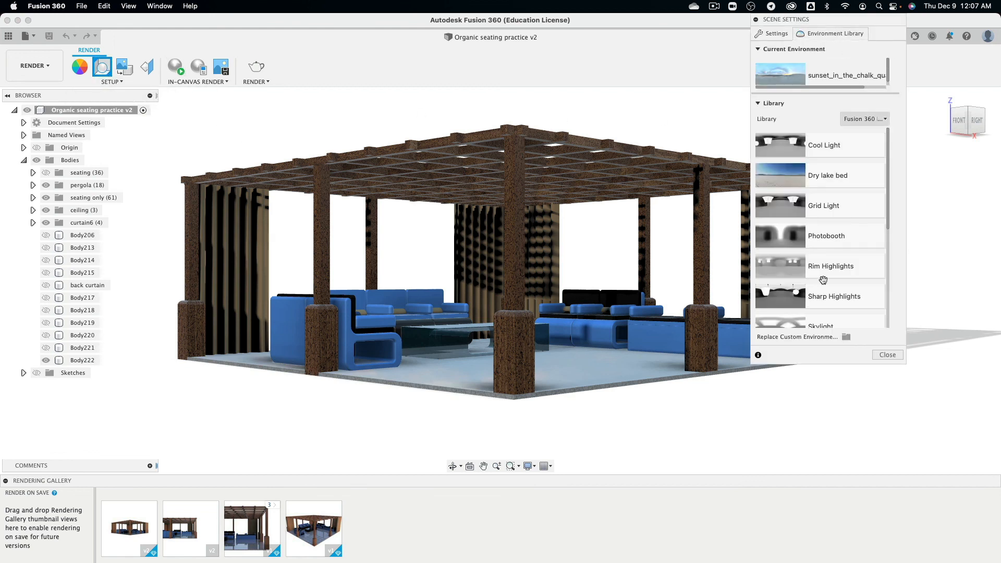
{"action": "left_click", "coordinate": [845, 337]}
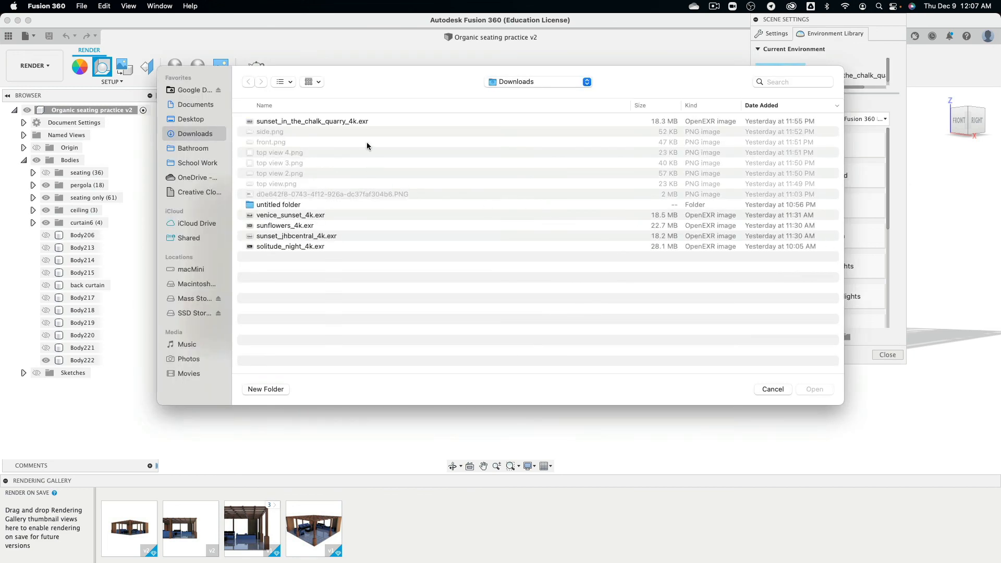
{"action": "left_click", "coordinate": [287, 247]}
{"action": "left_click", "coordinate": [814, 389]}
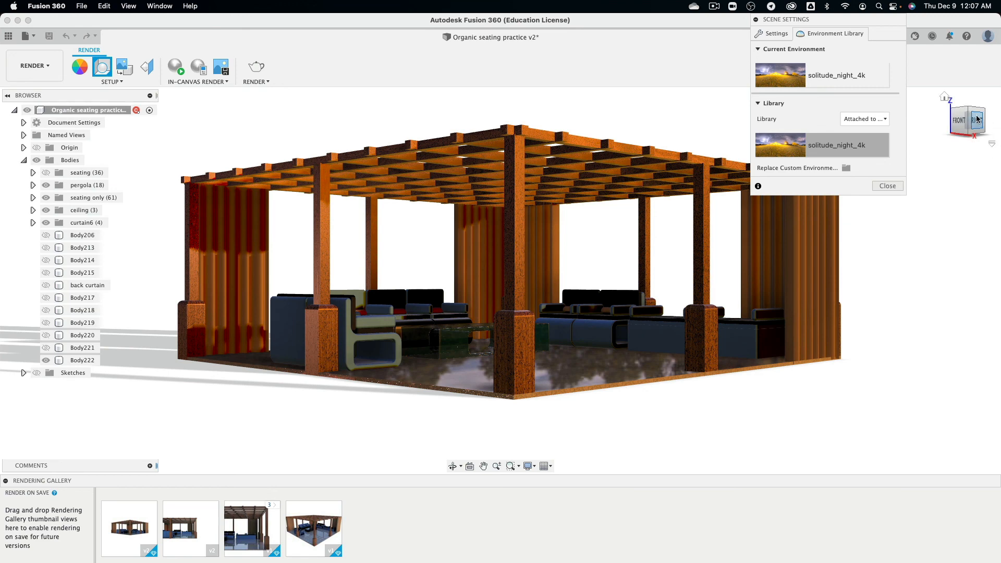
{"action": "left_click", "coordinate": [962, 125]}
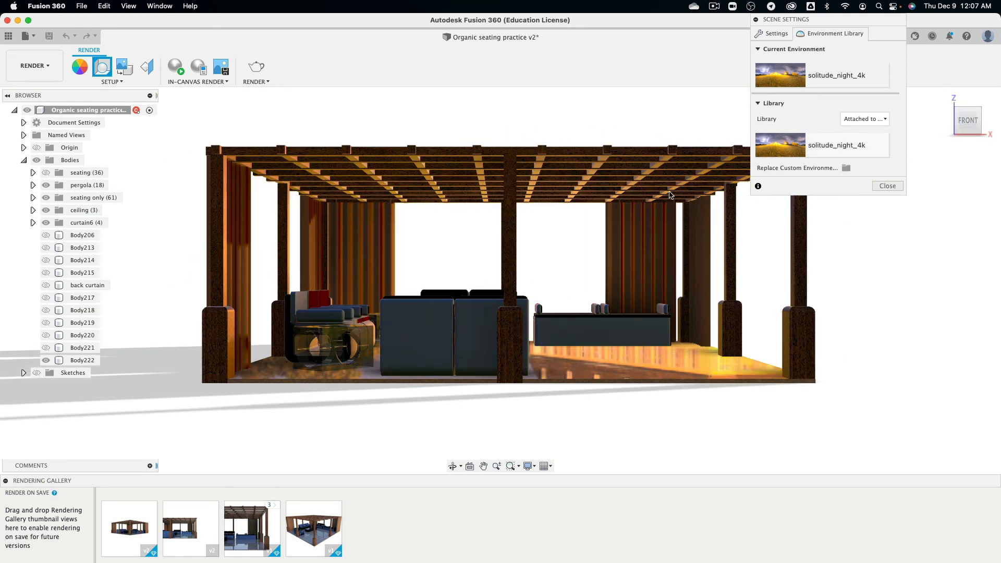
Switch to Illustrator to compare the pergola composite with the relit model, and return to Fusion 360.
{"action": "key", "text": "super+Tab"}
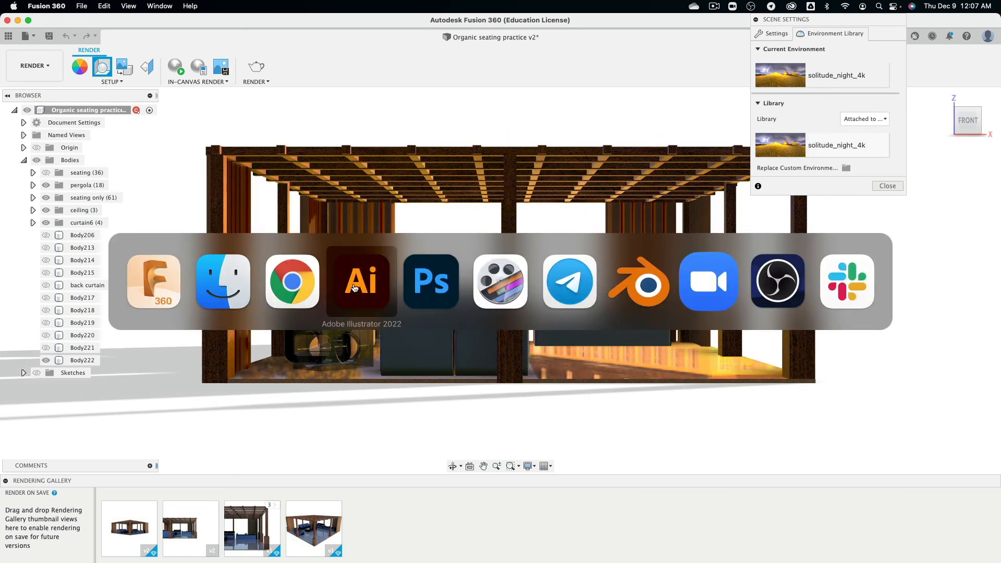
{"action": "left_click", "coordinate": [354, 286]}
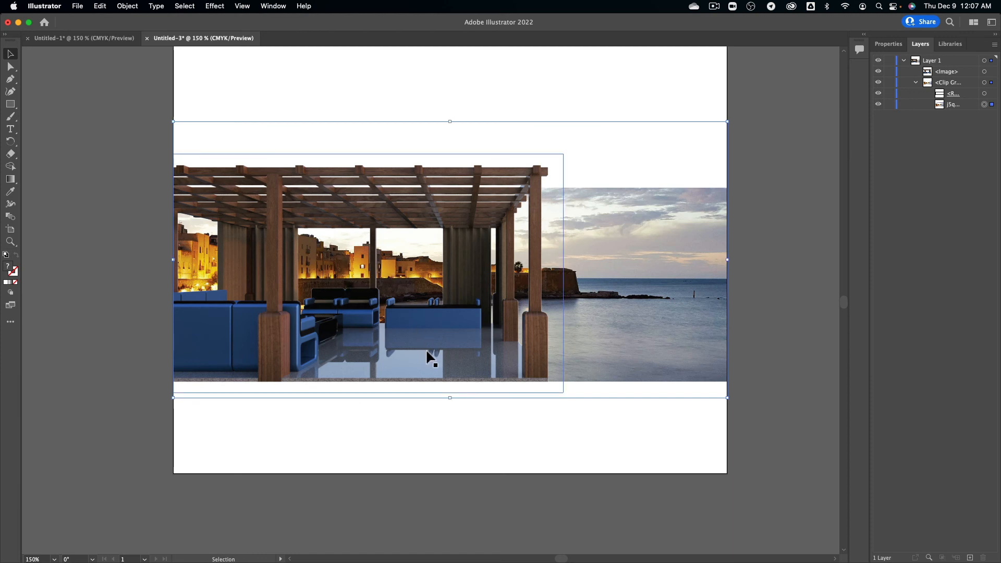
{"action": "key", "text": "super+Tab"}
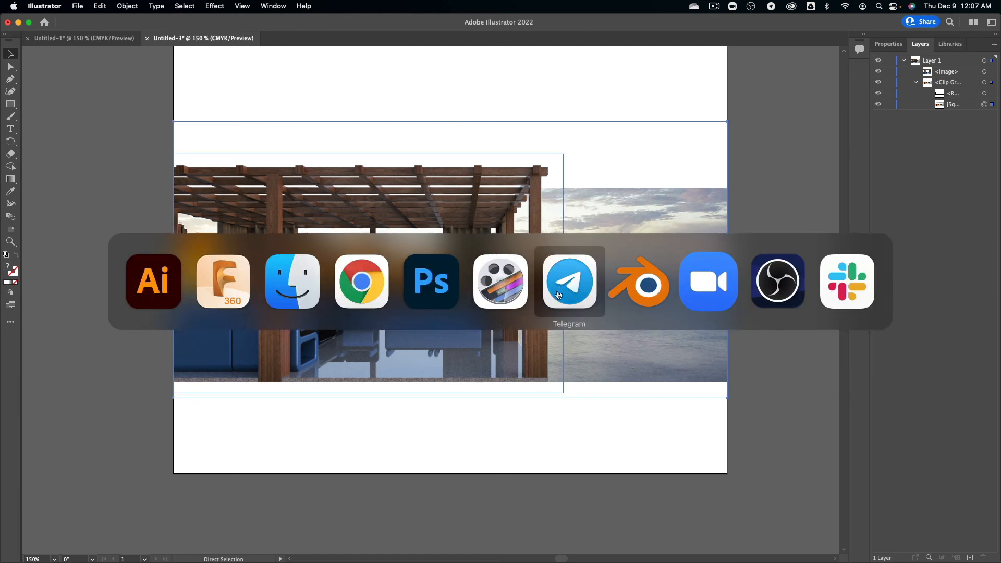
{"action": "left_click", "coordinate": [238, 286]}
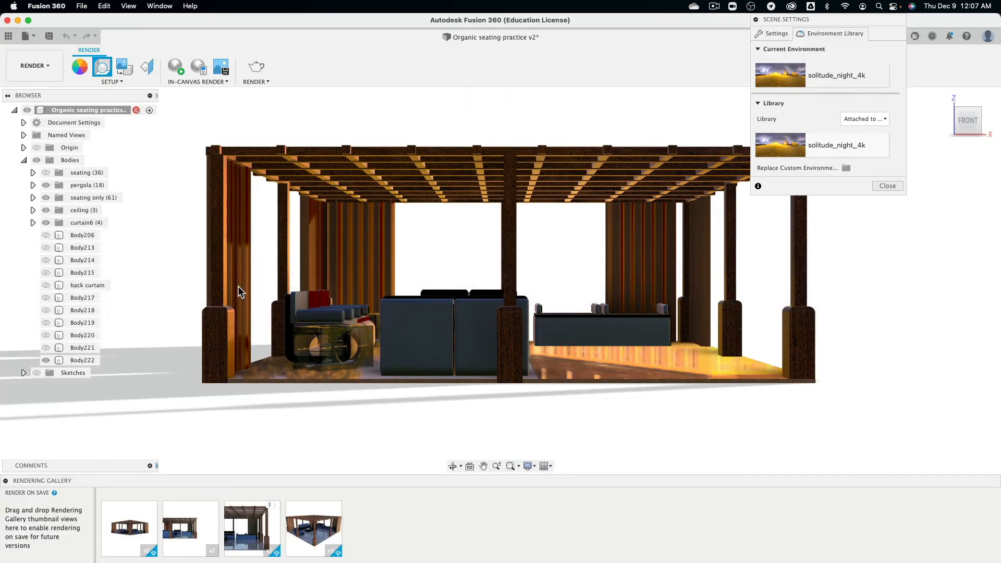
{"action": "key", "text": "super+Tab"}
{"action": "key", "text": "super+Tab"}
Show the environment as the scene background and set its rotation to about -87.9 degrees.
{"action": "left_click", "coordinate": [774, 33]}
{"action": "left_click", "coordinate": [820, 94]}
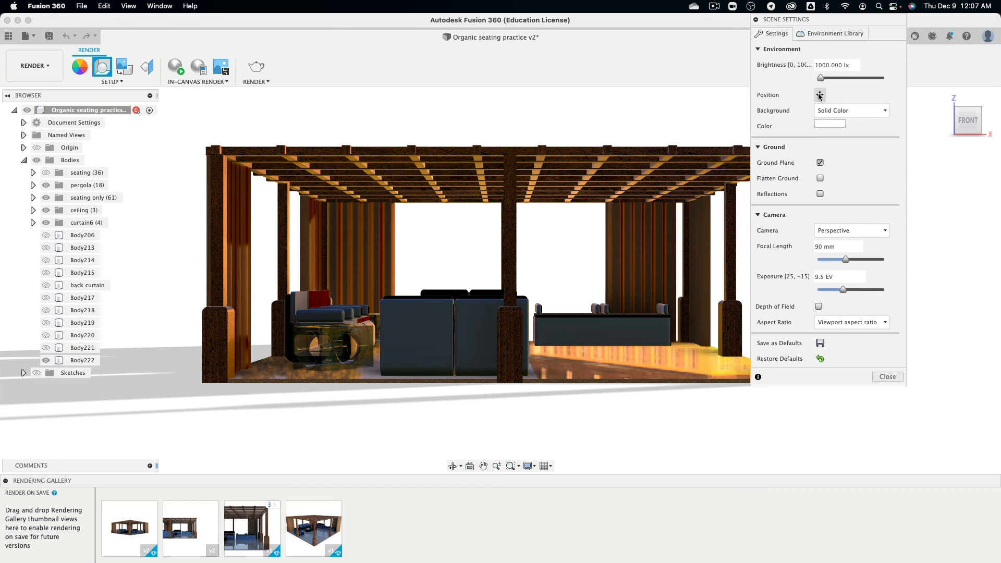
{"action": "left_click_drag", "start_coordinate": [737, 400], "coordinate": [702, 400]}
{"action": "left_click", "coordinate": [831, 111]}
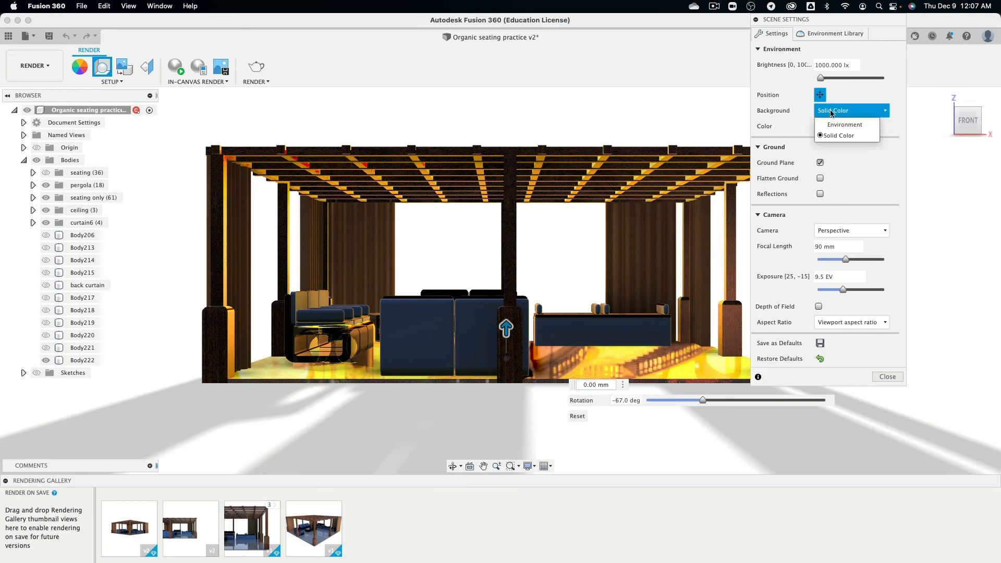
{"action": "left_click", "coordinate": [834, 125]}
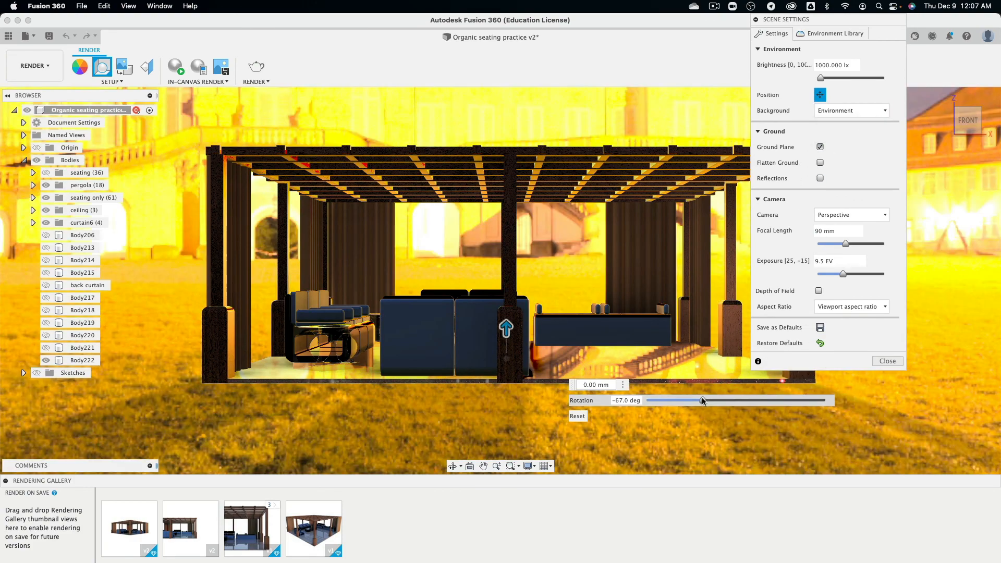
{"action": "mouse_move", "coordinate": [702, 399]}
{"action": "left_mouse_down"}
{"action": "mouse_move", "coordinate": [766, 399]}
{"action": "mouse_move", "coordinate": [693, 399]}
{"action": "left_mouse_up"}
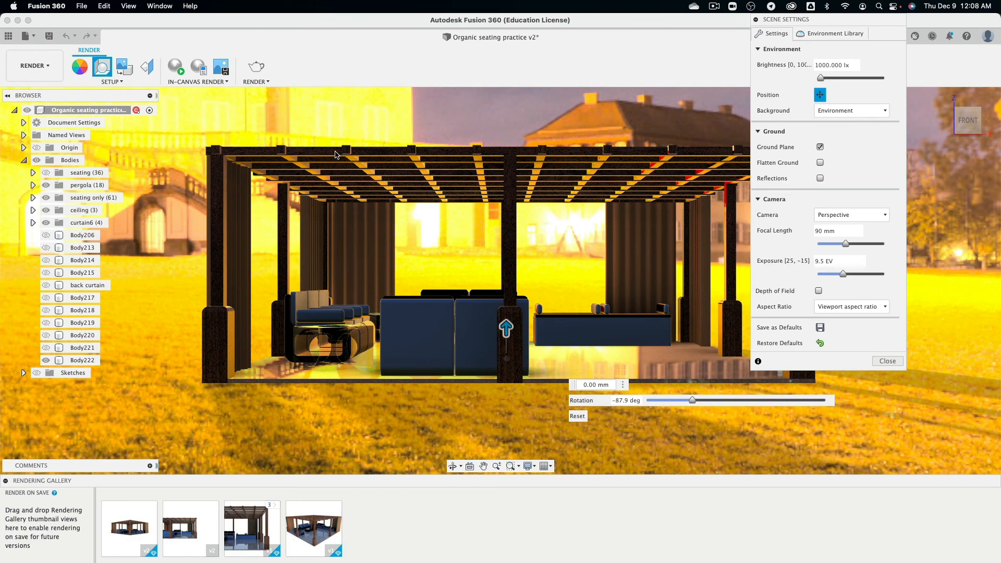
Set the scene background back to Solid Color and close the scene settings.
{"action": "key", "text": "super+Tab"}
{"action": "key", "text": "super+shift+Tab"}
{"action": "key", "text": "super+shift+Tab"}
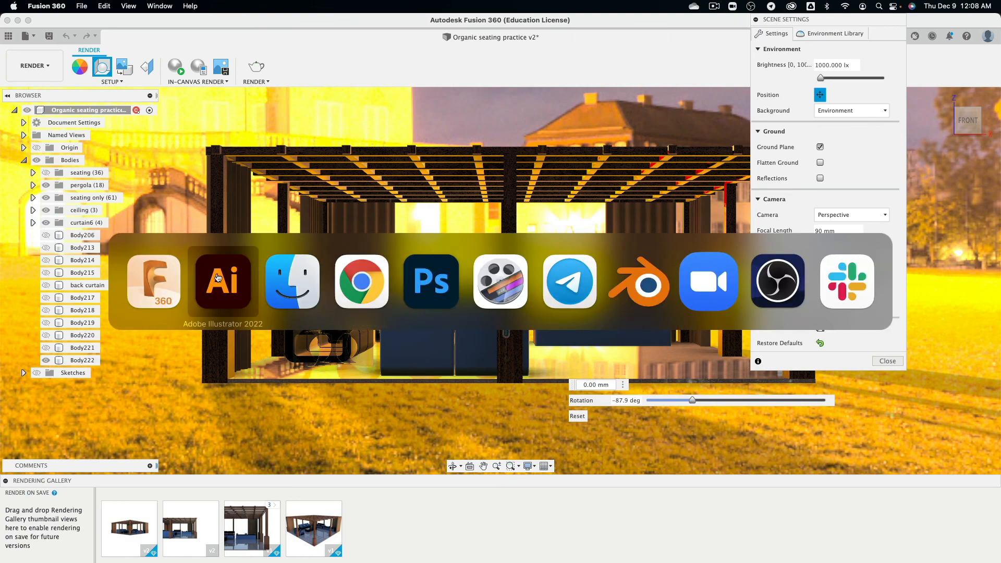
{"action": "key", "text": "super+Tab"}
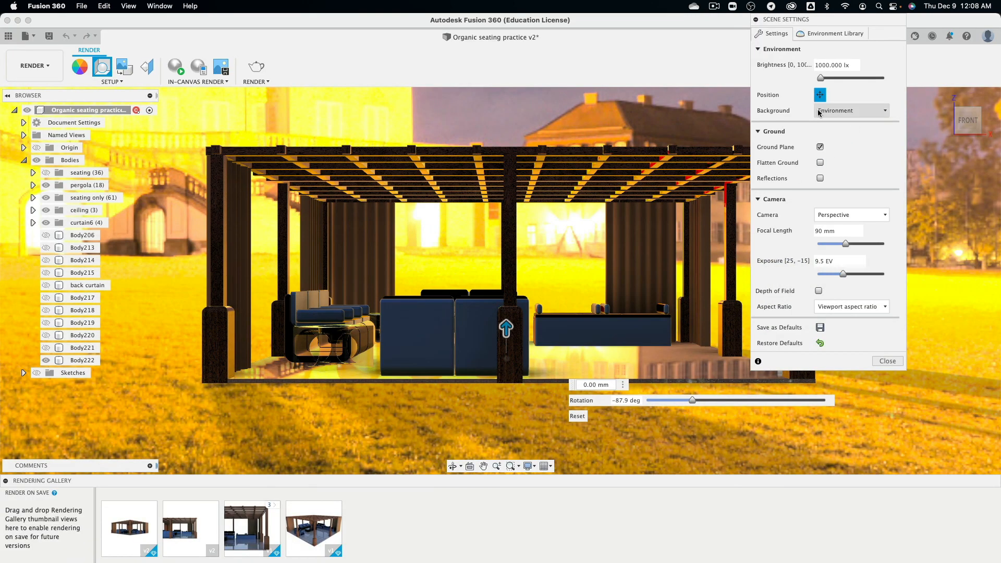
{"action": "left_click", "coordinate": [855, 111]}
{"action": "left_click", "coordinate": [835, 135]}
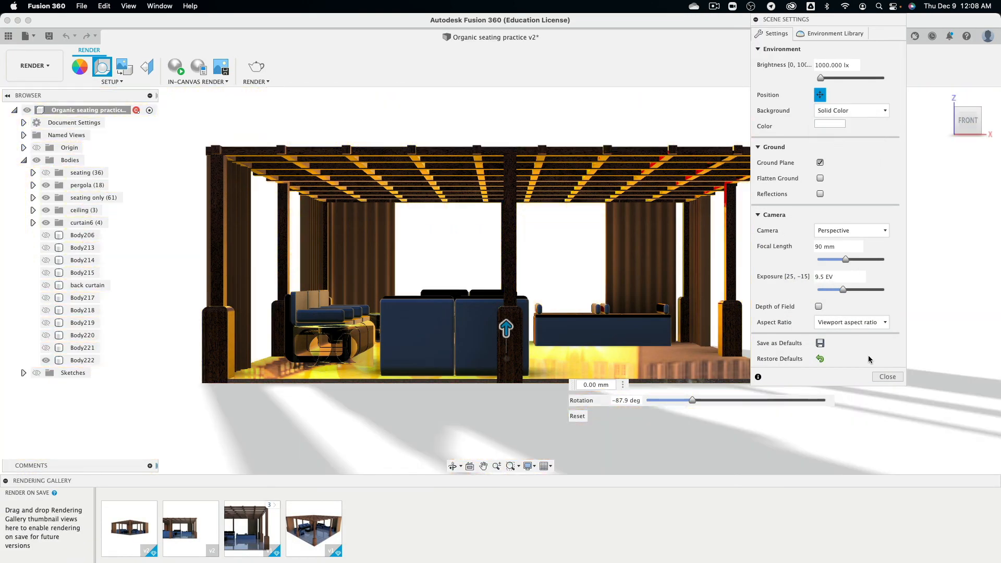
{"action": "left_click", "coordinate": [887, 377]}
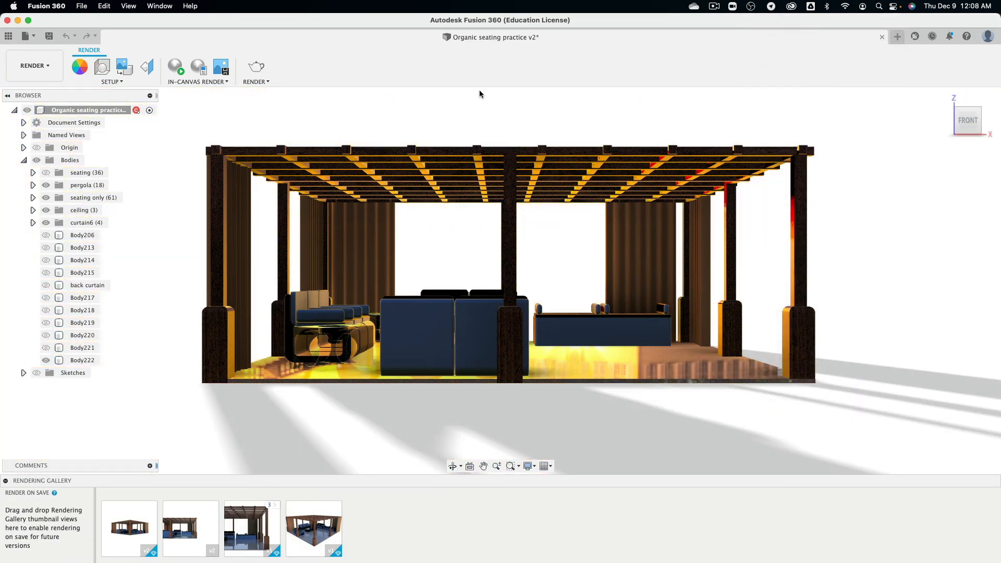
Start a local Final(75) render of the front view as a 1500 x 1500 px PNG with transparent background.
{"action": "left_click", "coordinate": [255, 68]}
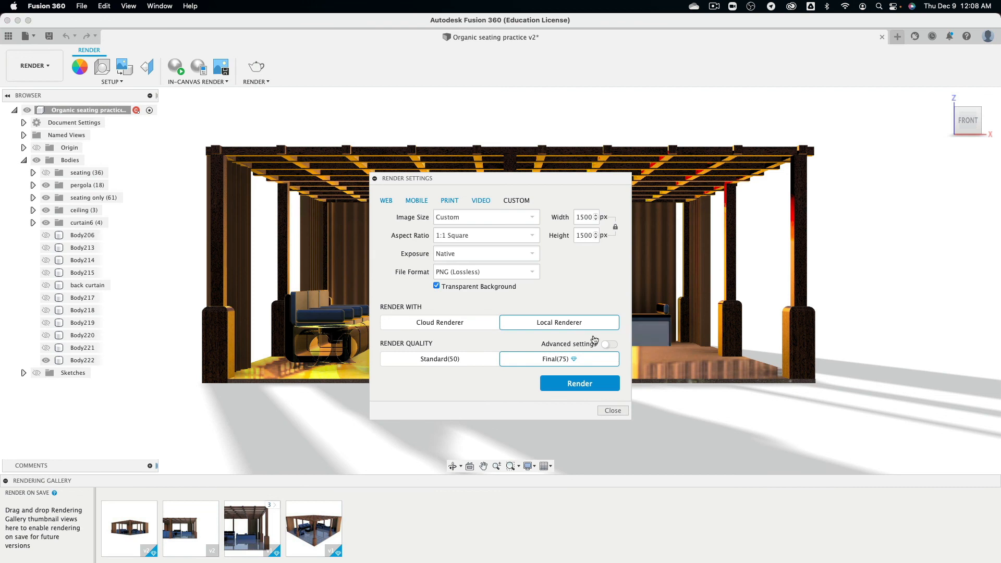
{"action": "left_click", "coordinate": [595, 384]}
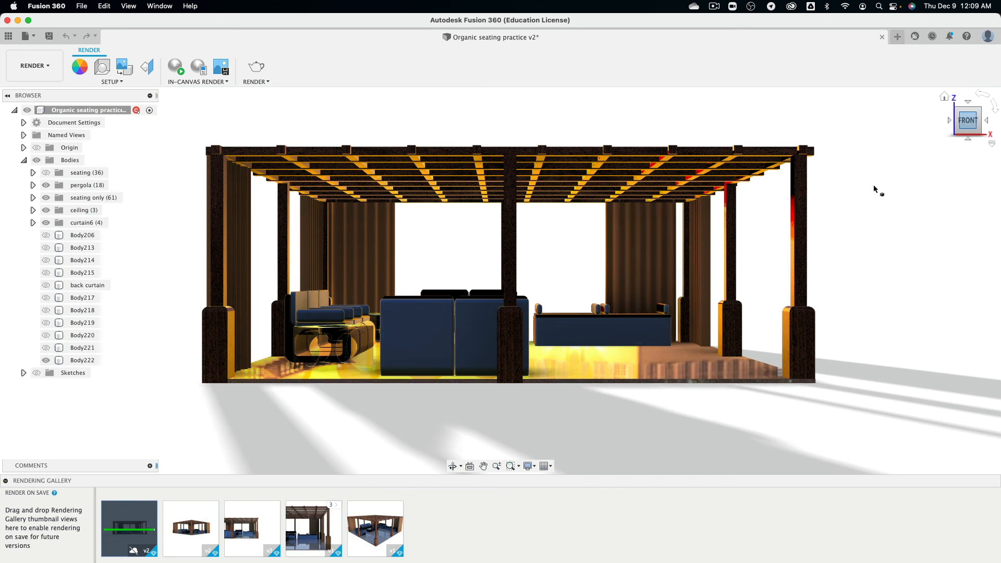
Frame a closer front view of the pergola's right end and start a 1500 x 1500 px local Final(75) render with transparent background.
{"action": "scroll", "coordinate": [825, 259], "scroll_direction": "down", "scroll_amount": 2}
{"action": "scroll", "coordinate": [789, 253], "scroll_direction": "up", "scroll_amount": 5}
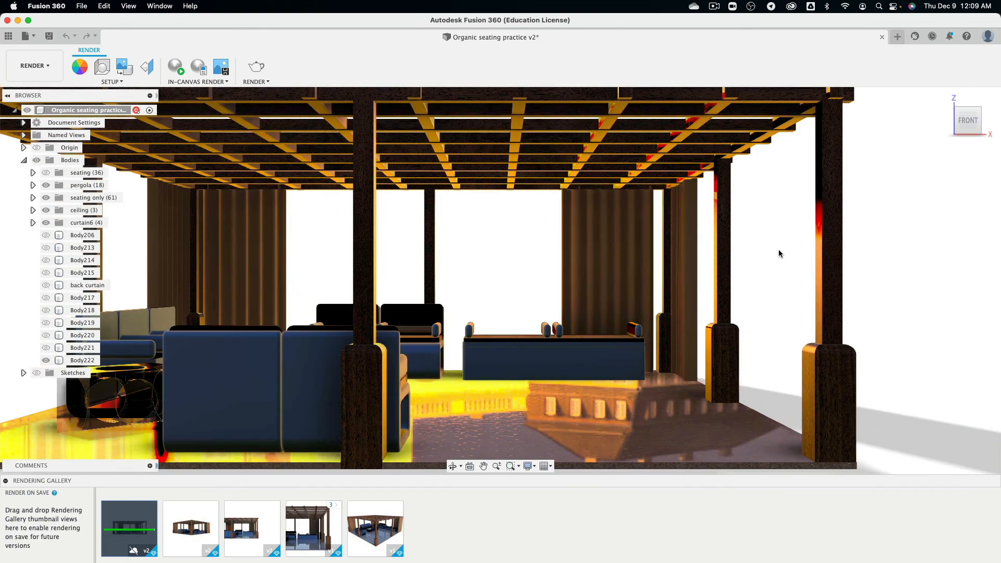
{"action": "scroll", "coordinate": [777, 253], "scroll_direction": "up", "scroll_amount": 5}
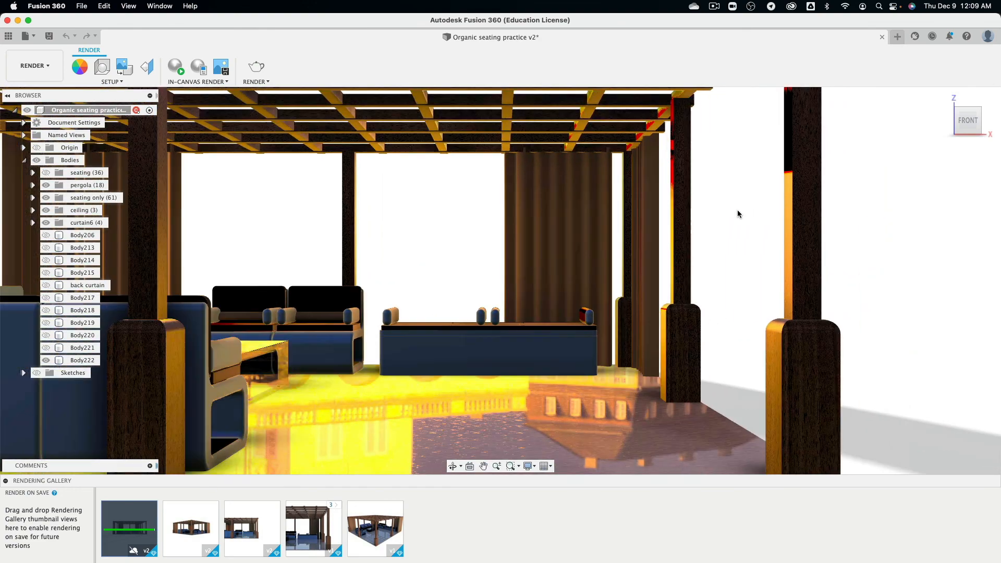
{"action": "scroll", "coordinate": [737, 214], "scroll_direction": "down", "scroll_amount": 5}
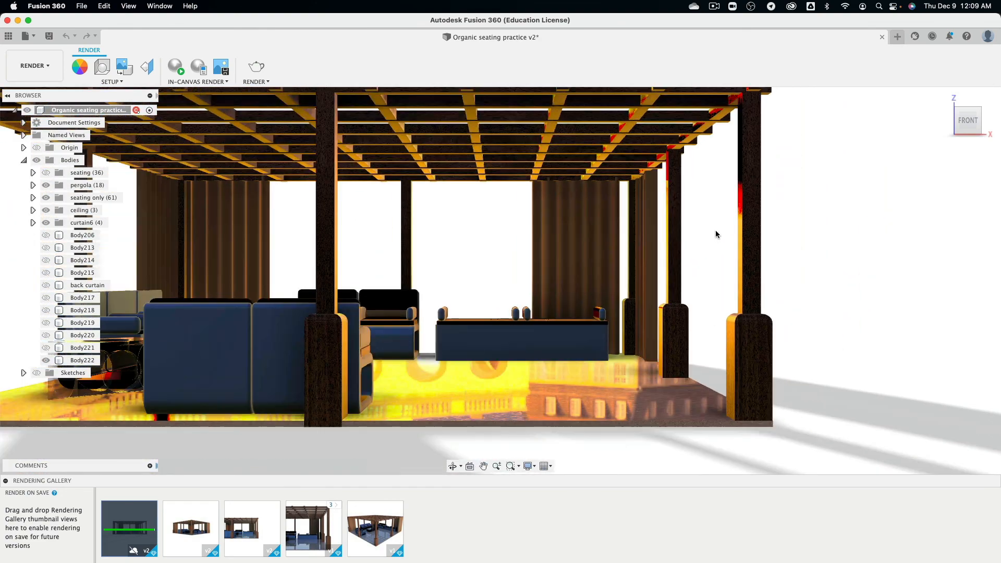
{"action": "scroll", "coordinate": [699, 250], "scroll_direction": "down", "scroll_amount": 3}
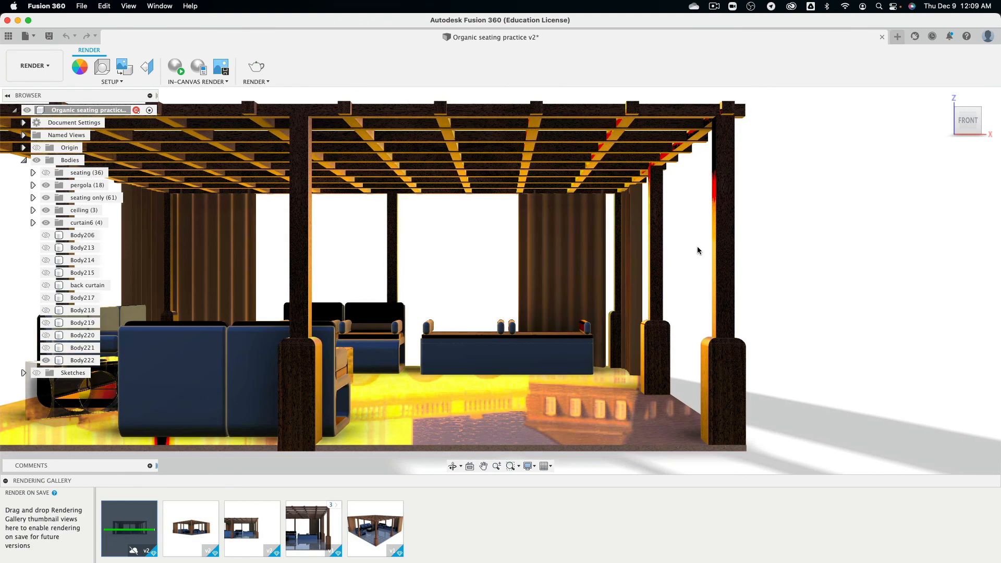
{"action": "scroll", "coordinate": [698, 250], "scroll_direction": "up", "scroll_amount": 3}
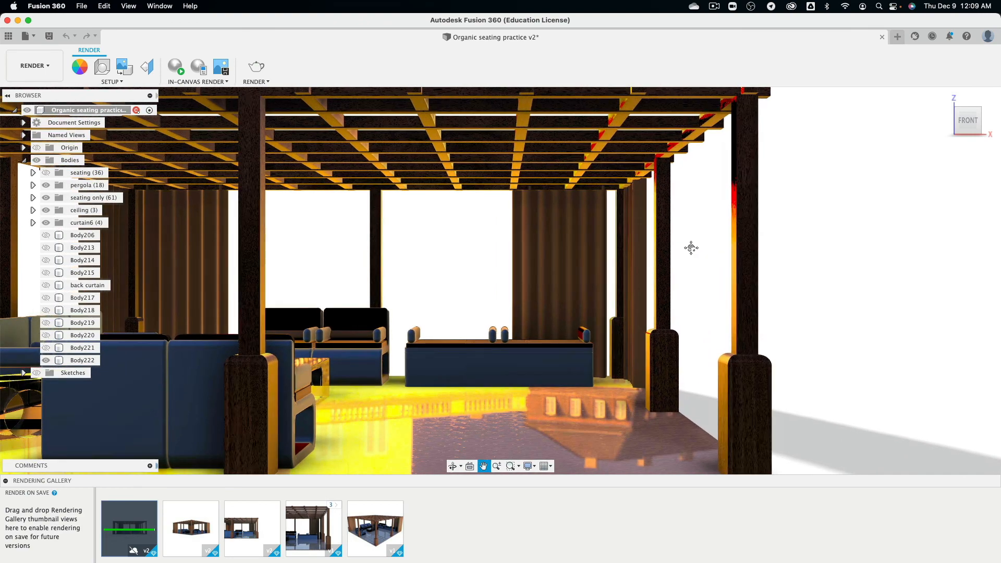
{"action": "middle_click_drag", "start_coordinate": [691, 248], "coordinate": [666, 241]}
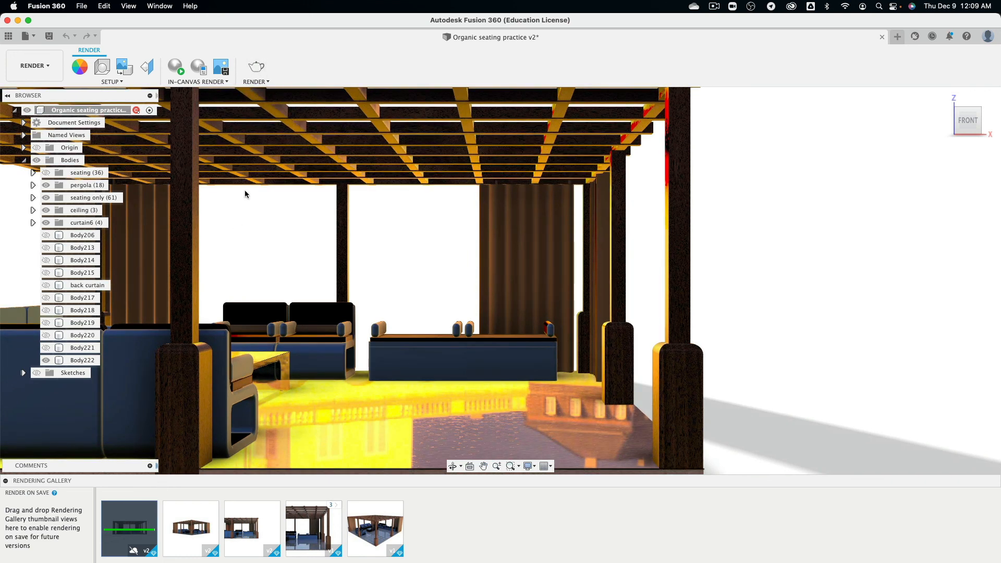
{"action": "left_click", "coordinate": [255, 68]}
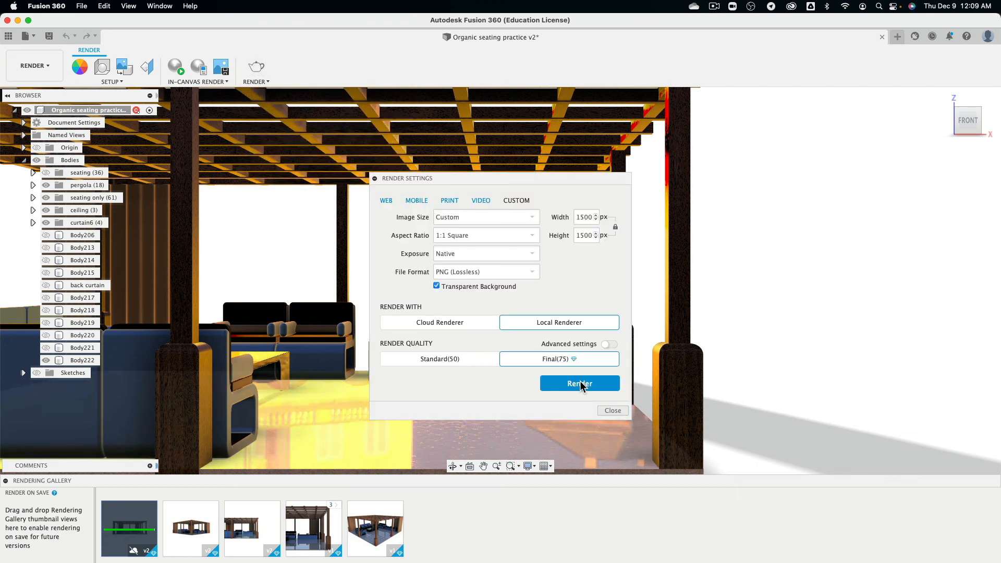
{"action": "left_click", "coordinate": [582, 384]}
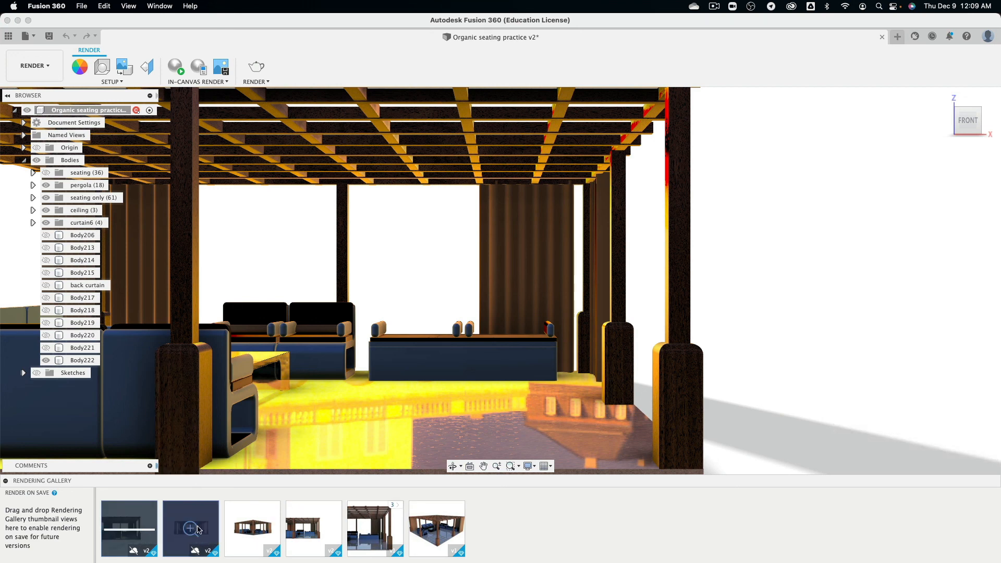
Open the full front-view pergola render from the rendering gallery.
{"action": "left_click", "coordinate": [192, 528]}
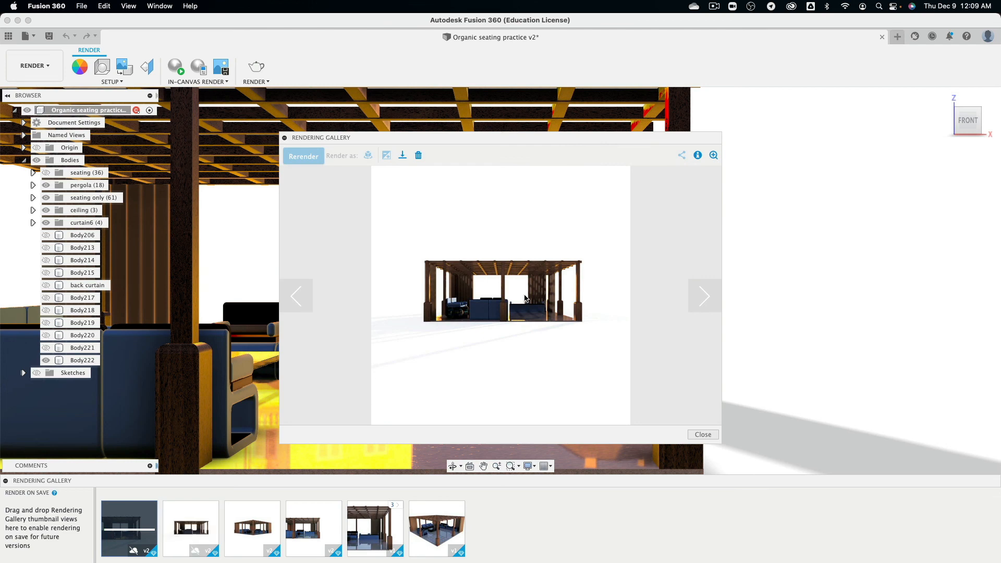
Download the opened front-view pergola render as a PNG into the Downloads folder.
{"action": "left_click", "coordinate": [402, 156]}
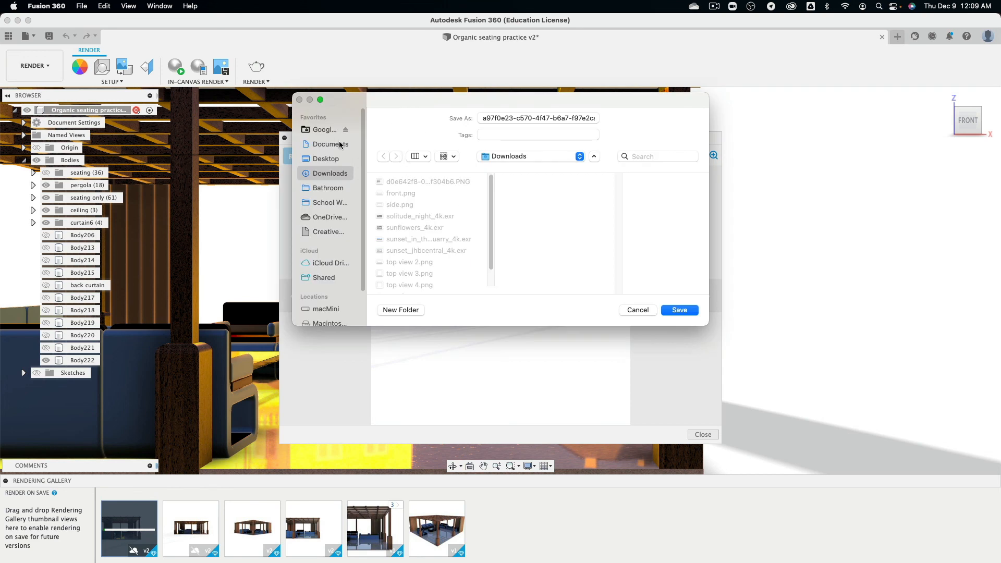
{"action": "left_click", "coordinate": [679, 310]}
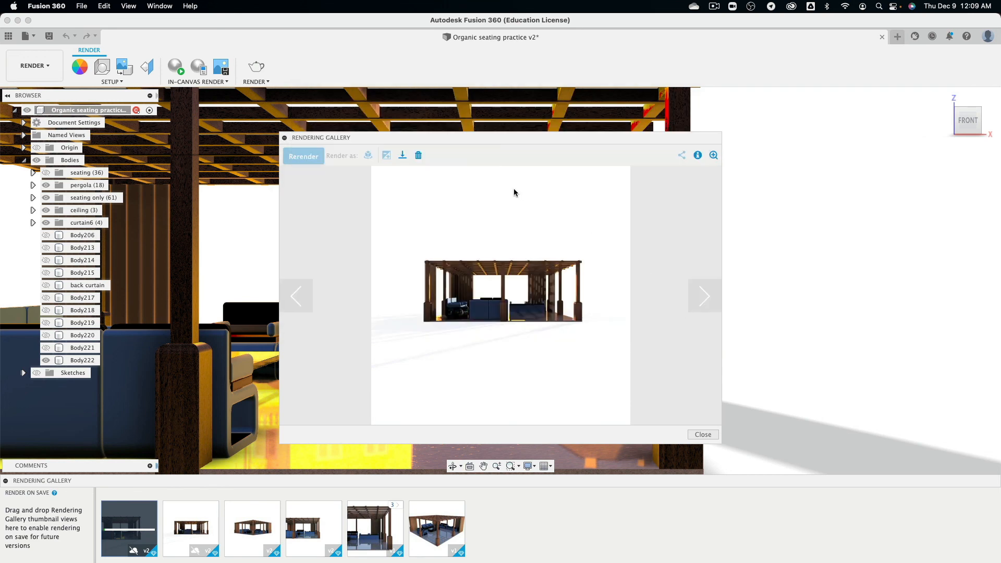
Switch to Illustrator and hide the previously placed pergola render above the sunset photo.
{"action": "key", "text": "super+Tab"}
{"action": "left_click", "coordinate": [244, 261]}
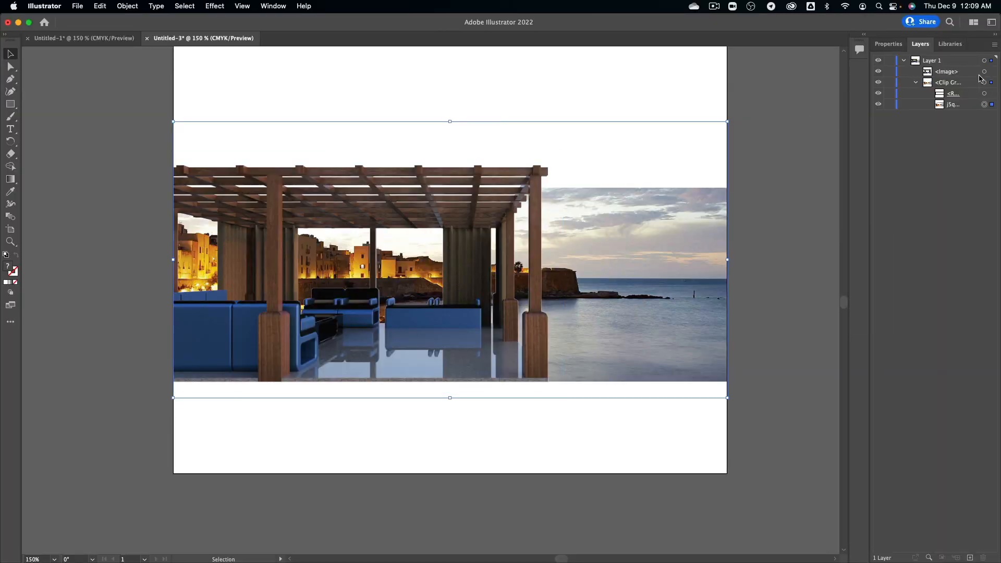
{"action": "left_click", "coordinate": [878, 72]}
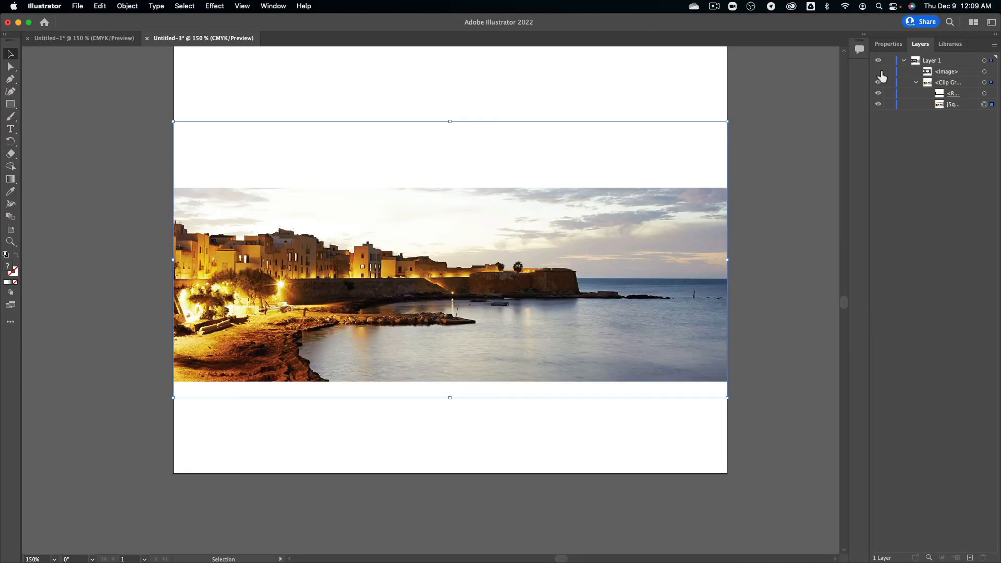
Place the new render a97f0e23-c570-4f47-b6a7-f97e2ca167a0.PNG from Downloads and move it over the sunset photo on the artboard.
{"action": "left_click", "coordinate": [77, 6]}
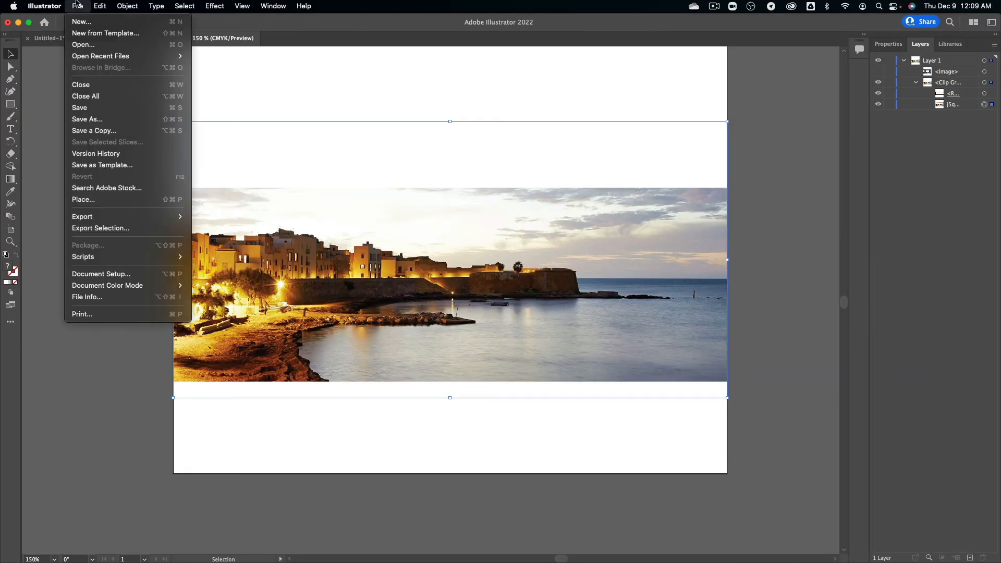
{"action": "left_click", "coordinate": [82, 199]}
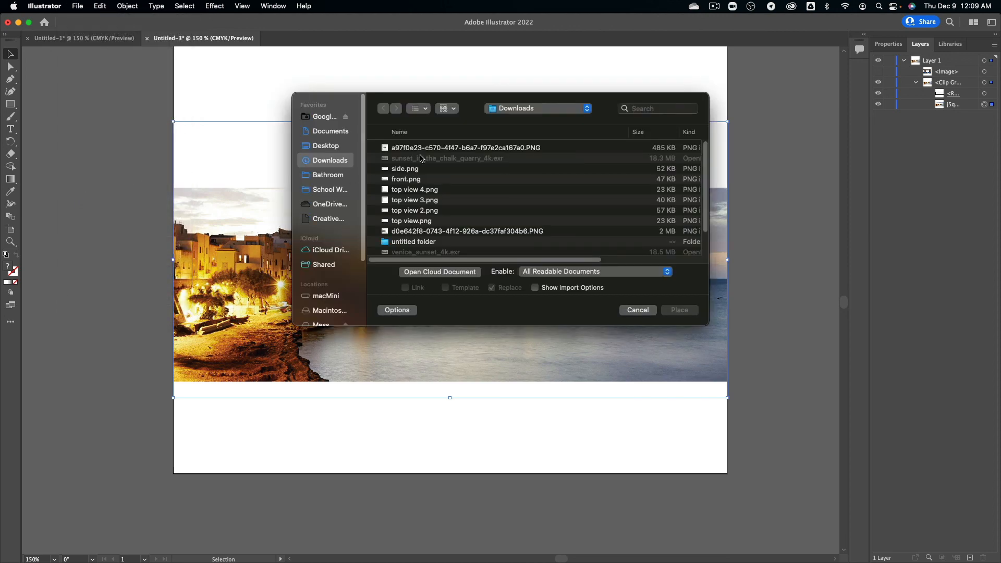
{"action": "left_click", "coordinate": [437, 231]}
{"action": "key", "text": "space"}
{"action": "key", "text": "space"}
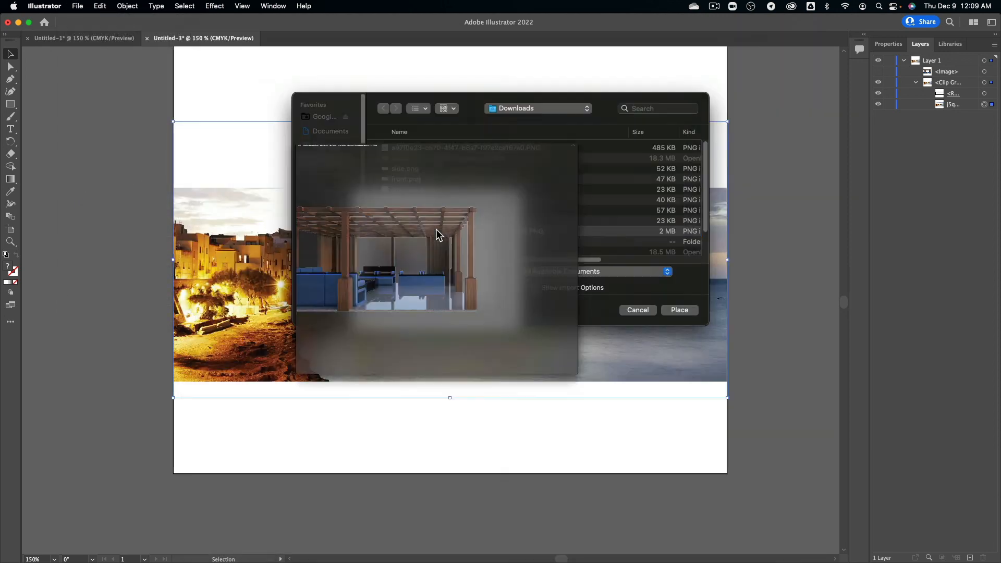
{"action": "key", "text": "Up"}
{"action": "key", "text": "Up"}
{"action": "key", "text": "Up"}
{"action": "key", "text": "Up"}
{"action": "key", "text": "Up"}
{"action": "key", "text": "Up"}
{"action": "key", "text": "Up"}
{"action": "key", "text": "space"}
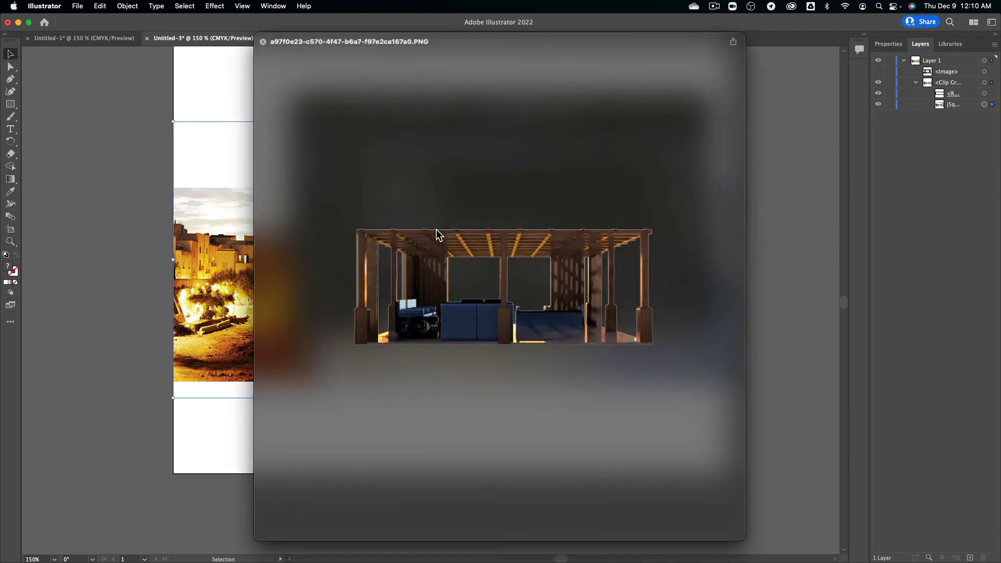
{"action": "key", "text": "space"}
{"action": "key", "text": "Return"}
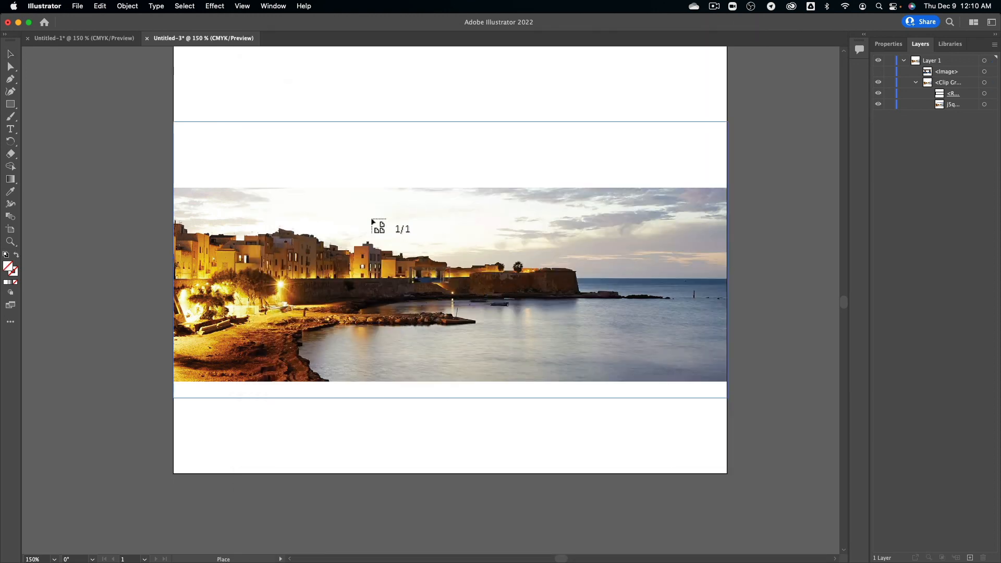
{"action": "left_click", "coordinate": [255, 183]}
{"action": "scroll", "coordinate": [344, 237], "scroll_direction": "down", "scroll_amount": 3, "text": "alt"}
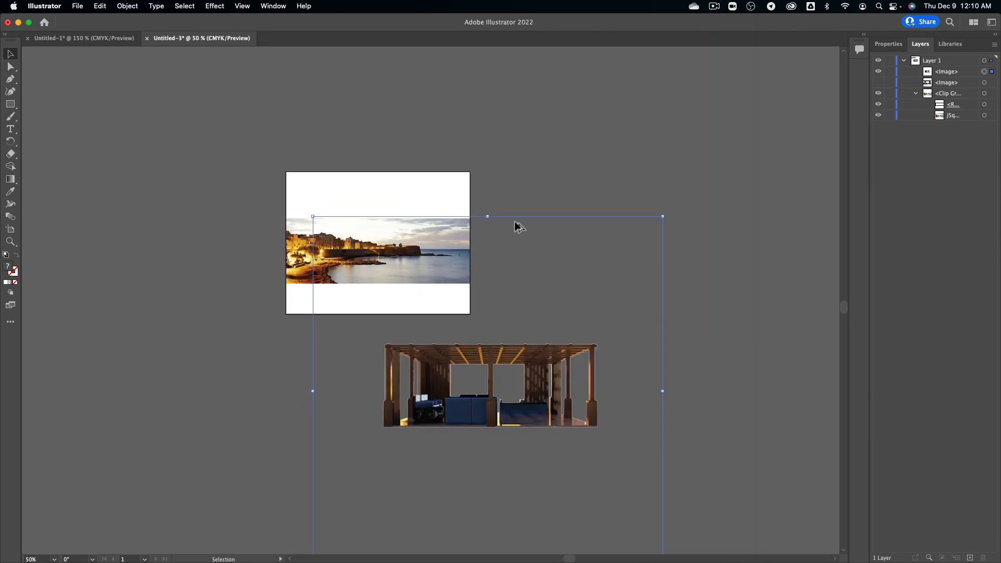
{"action": "left_click_drag", "start_coordinate": [562, 391], "coordinate": [465, 249]}
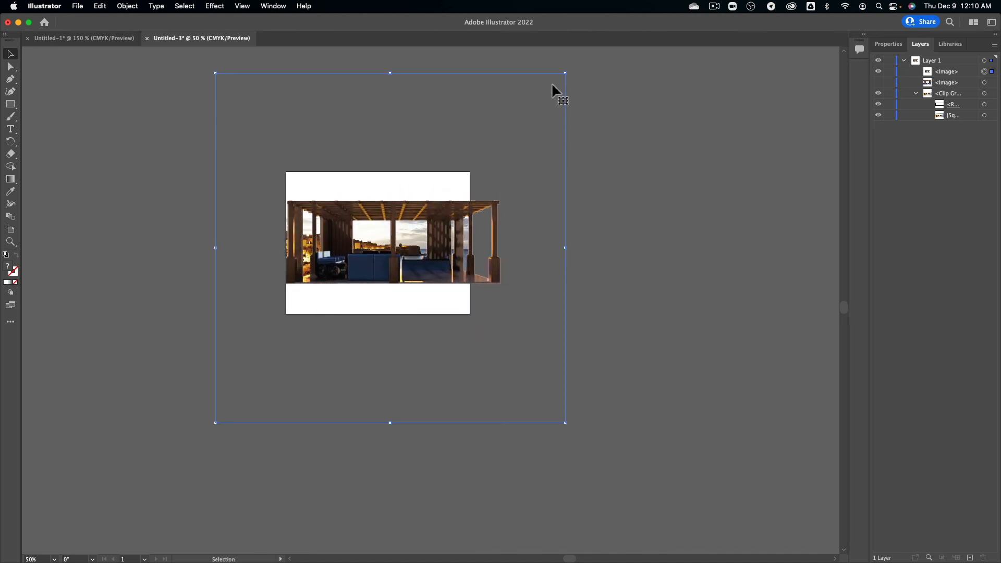
Try to crop the placed render tightly around the pergola.
{"action": "left_click", "coordinate": [127, 6]}
{"action": "left_click", "coordinate": [150, 159]}
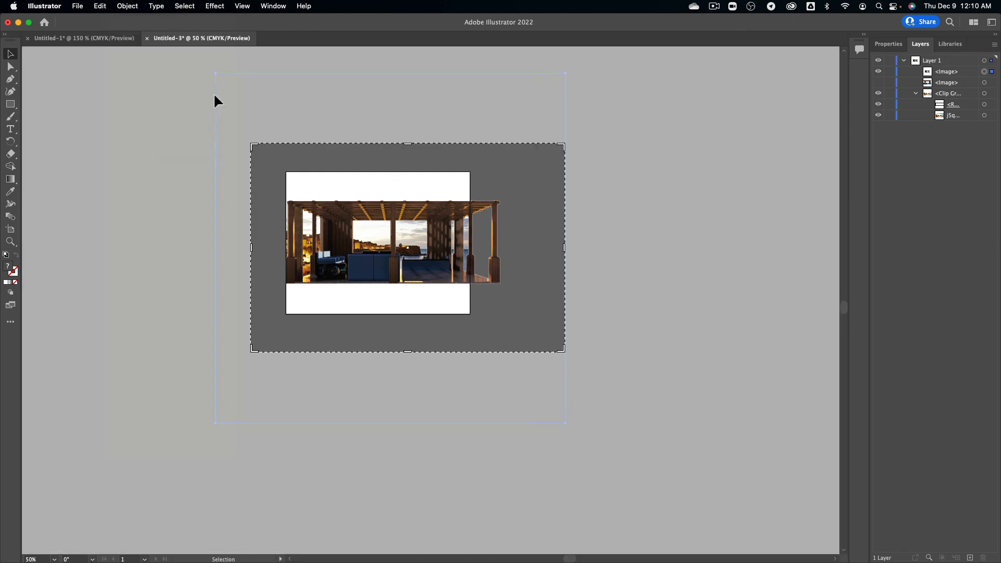
{"action": "left_click_drag", "start_coordinate": [255, 150], "coordinate": [287, 200]}
{"action": "left_click_drag", "start_coordinate": [567, 354], "coordinate": [505, 287]}
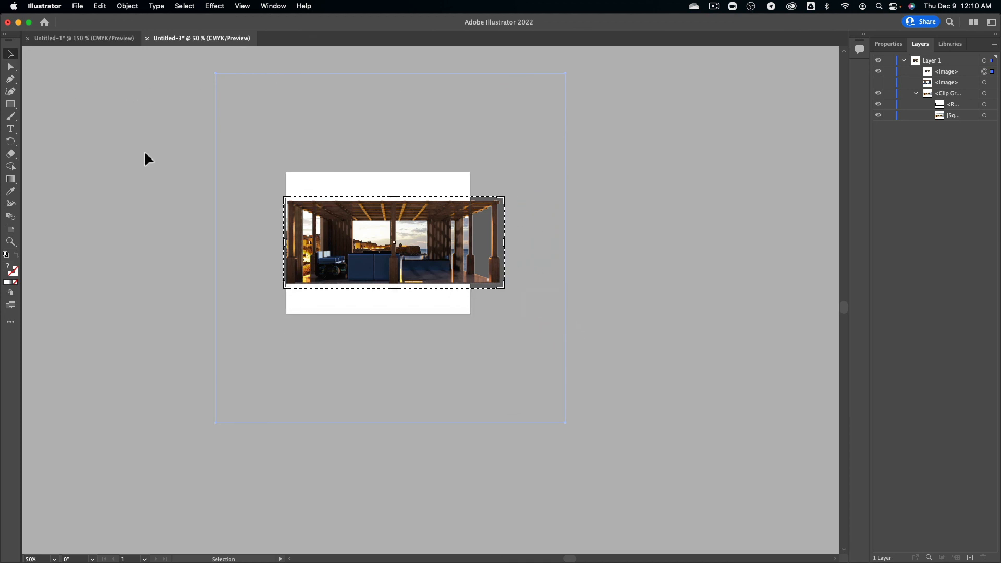
{"action": "key", "text": "Return"}
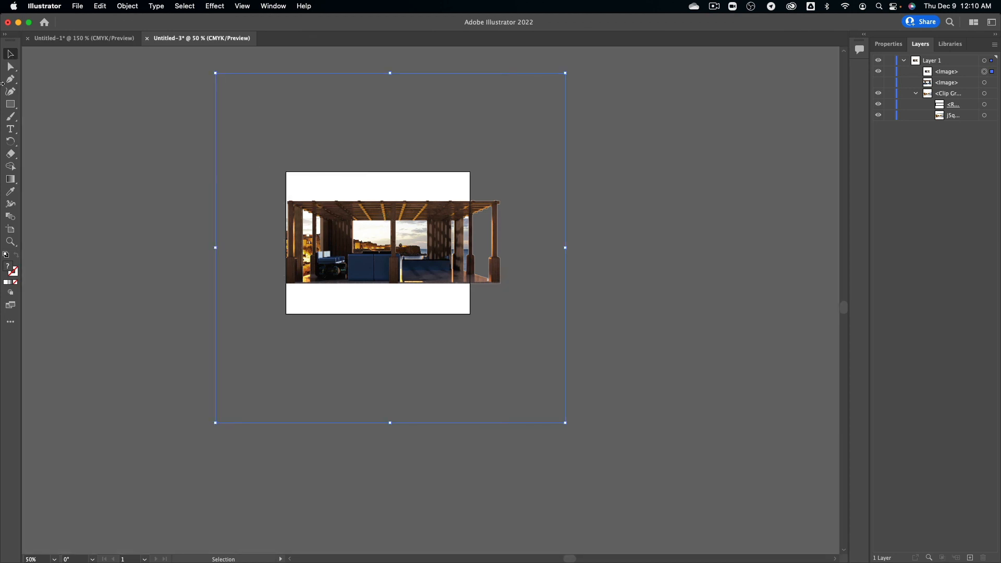
Scale the new render down so the whole pergola fits within the sunset photo, and position it over the photo.
{"action": "left_click", "coordinate": [608, 223]}
{"action": "left_click", "coordinate": [457, 215]}
{"action": "mouse_move", "coordinate": [447, 217]}
{"action": "left_mouse_down"}
{"action": "mouse_move", "coordinate": [503, 217]}
{"action": "mouse_move", "coordinate": [455, 220]}
{"action": "left_mouse_up"}
{"action": "left_click_drag", "start_coordinate": [600, 58], "coordinate": [452, 218]}
{"action": "left_click_drag", "start_coordinate": [371, 307], "coordinate": [385, 249]}
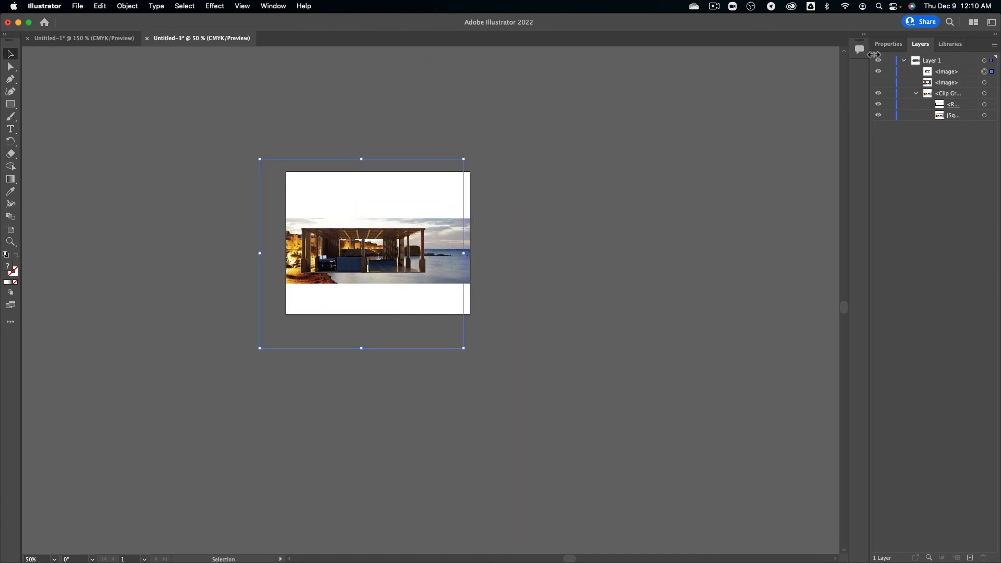
Toggle the visibility of the clipped photo and the new render to compare them.
{"action": "left_click", "coordinate": [878, 94]}
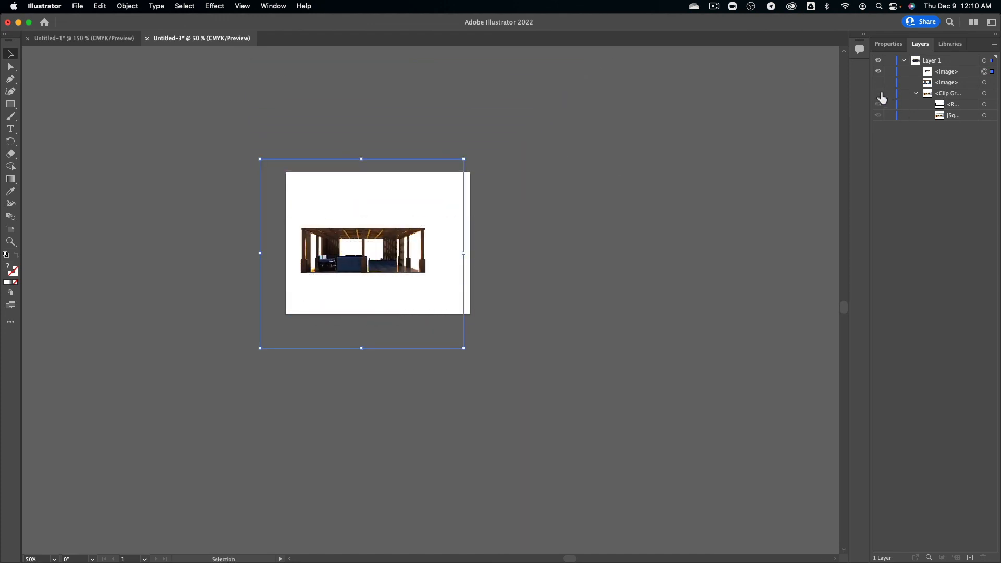
{"action": "left_click", "coordinate": [879, 104]}
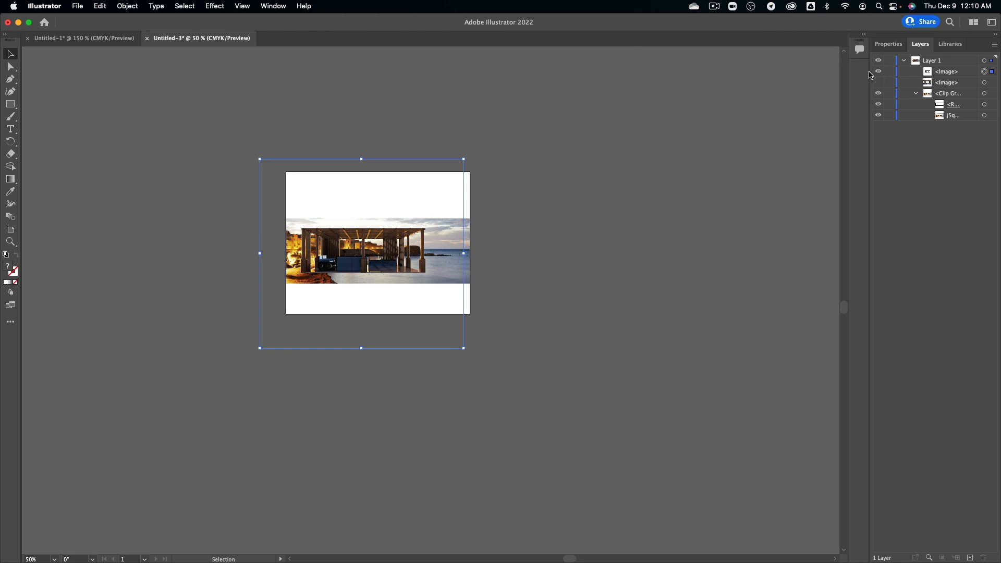
{"action": "left_click", "coordinate": [879, 71]}
{"action": "left_click", "coordinate": [879, 72]}
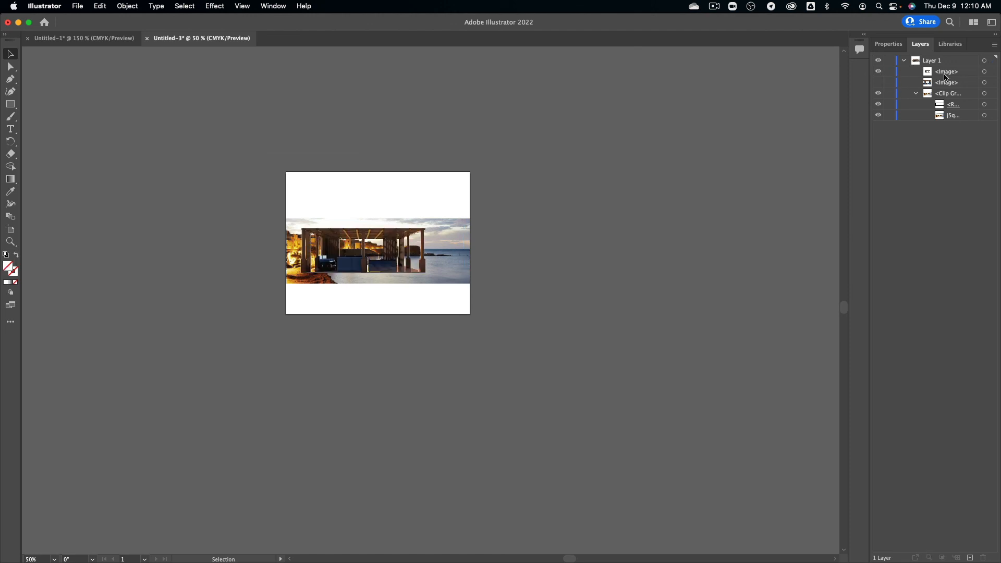
Enlarge the new render and move it so the pergola extends past the artboard's left edge with its floor at the photo's lower edge.
{"action": "left_click", "coordinate": [984, 71]}
{"action": "left_click_drag", "start_coordinate": [430, 224], "coordinate": [385, 276]}
{"action": "scroll", "coordinate": [420, 245], "scroll_direction": "up", "scroll_amount": 6, "text": "alt"}
{"action": "scroll", "coordinate": [420, 245], "scroll_direction": "down", "scroll_amount": 4, "text": "alt"}
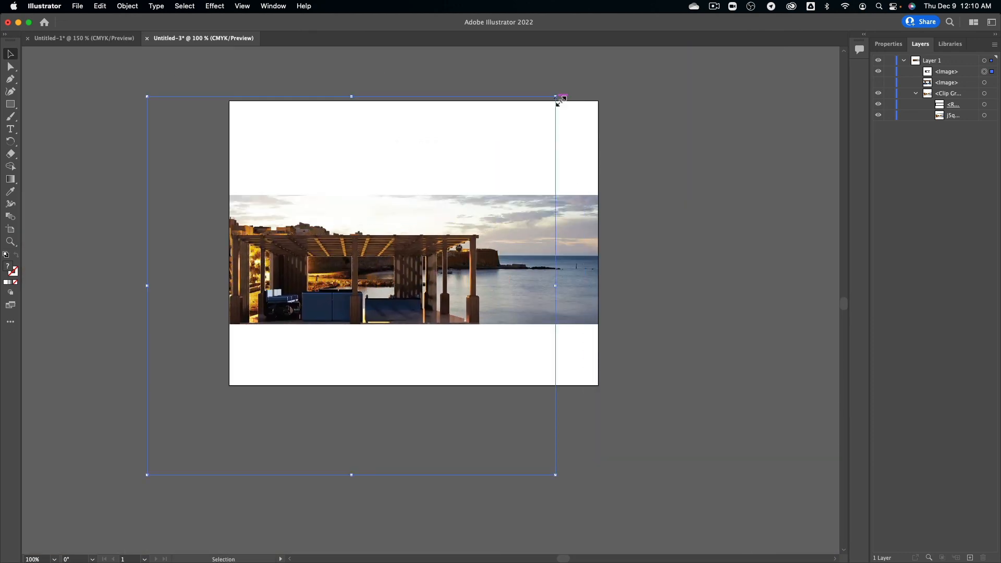
{"action": "left_click_drag", "start_coordinate": [556, 98], "coordinate": [643, 121]}
{"action": "scroll", "coordinate": [386, 295], "scroll_direction": "down", "scroll_amount": 5}
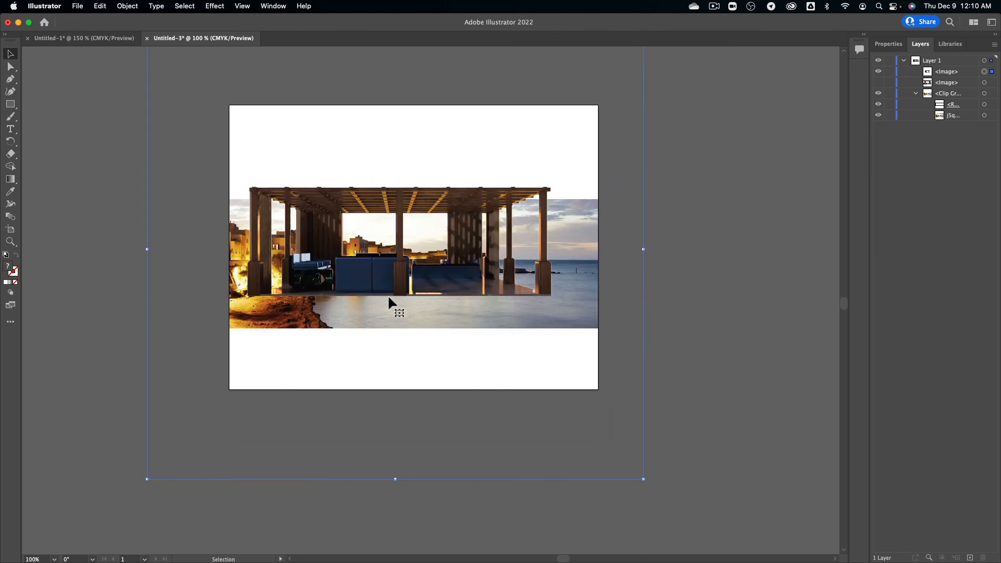
{"action": "left_click_drag", "start_coordinate": [148, 478], "coordinate": [71, 537]}
{"action": "left_click_drag", "start_coordinate": [383, 306], "coordinate": [282, 305]}
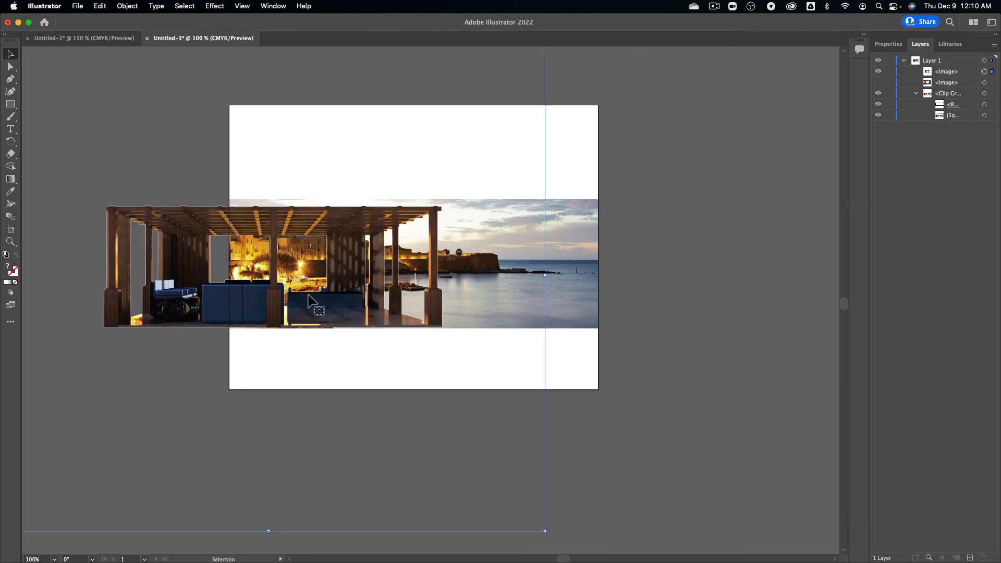
Check the render's edges up close and fine-tune its position so its right corner post stands just before the open sea.
{"action": "left_click", "coordinate": [685, 191]}
{"action": "scroll", "coordinate": [260, 238], "scroll_direction": "up", "scroll_amount": 6, "text": "alt"}
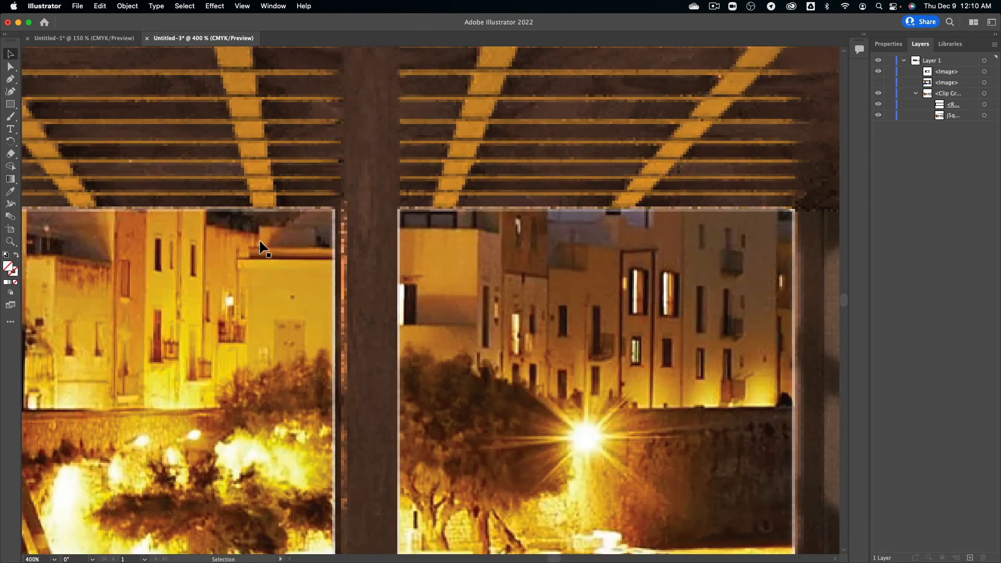
{"action": "scroll", "coordinate": [260, 239], "scroll_direction": "down", "scroll_amount": 3, "text": "alt"}
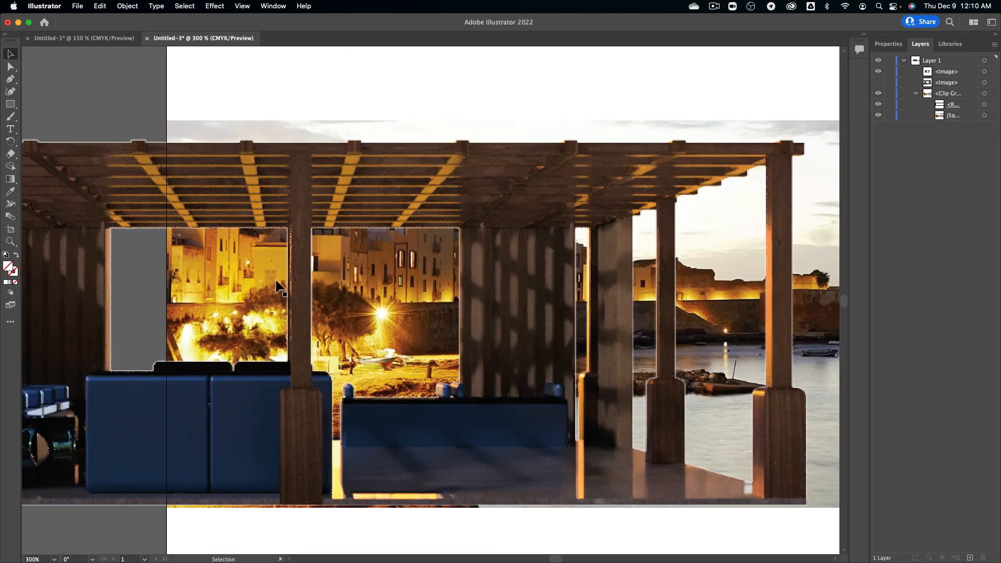
{"action": "scroll", "coordinate": [278, 286], "scroll_direction": "down", "scroll_amount": 3, "text": "alt"}
{"action": "scroll", "coordinate": [278, 286], "scroll_direction": "up", "scroll_amount": 1, "text": "alt"}
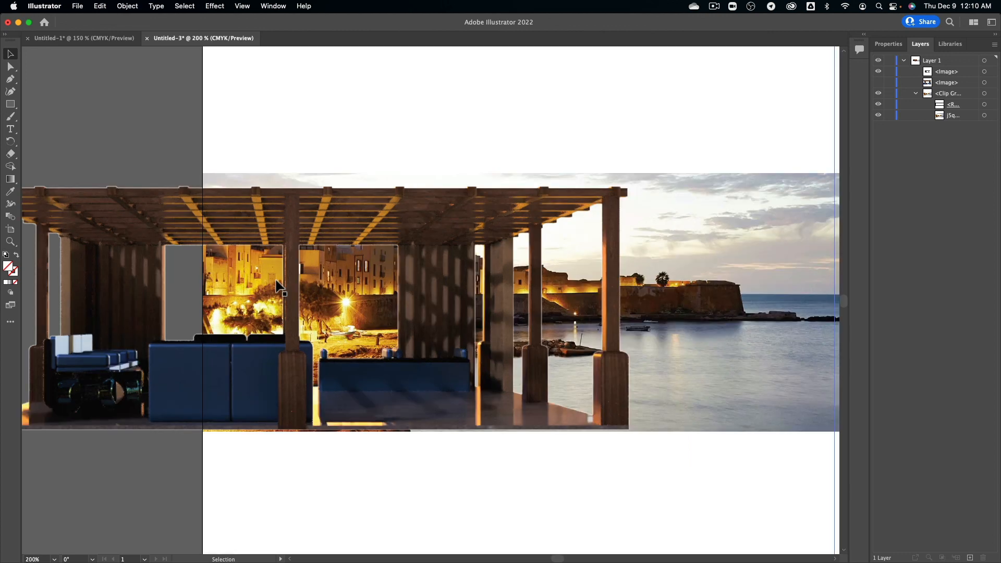
{"action": "scroll", "coordinate": [278, 285], "scroll_direction": "down", "scroll_amount": 1, "text": "alt"}
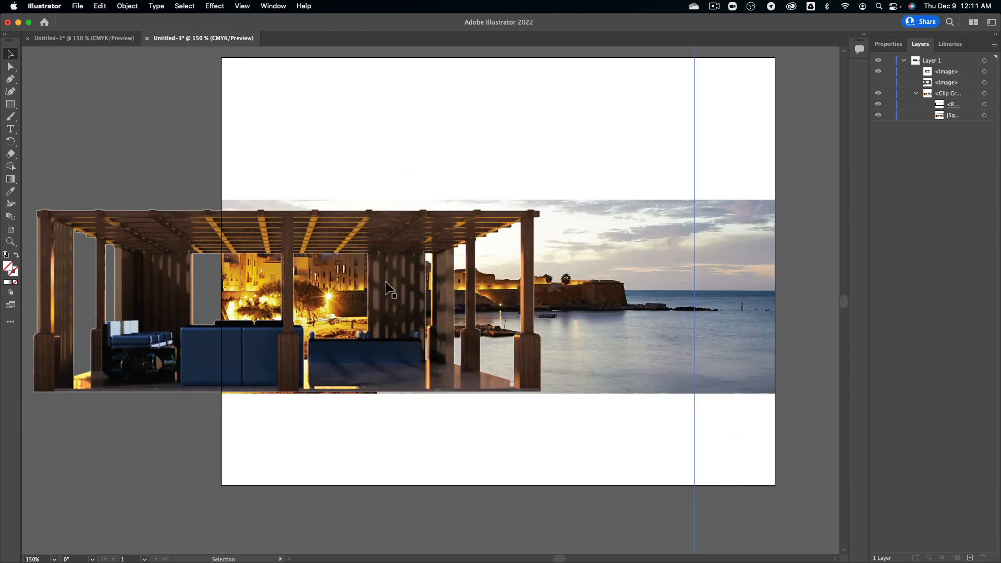
{"action": "left_click_drag", "start_coordinate": [414, 315], "coordinate": [495, 319]}
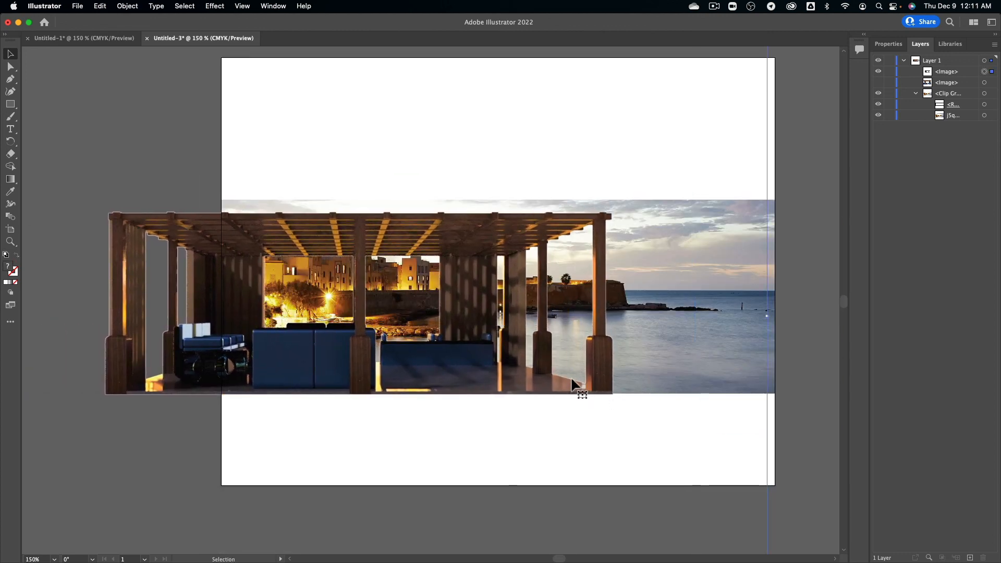
{"action": "left_click_drag", "start_coordinate": [454, 362], "coordinate": [408, 366]}
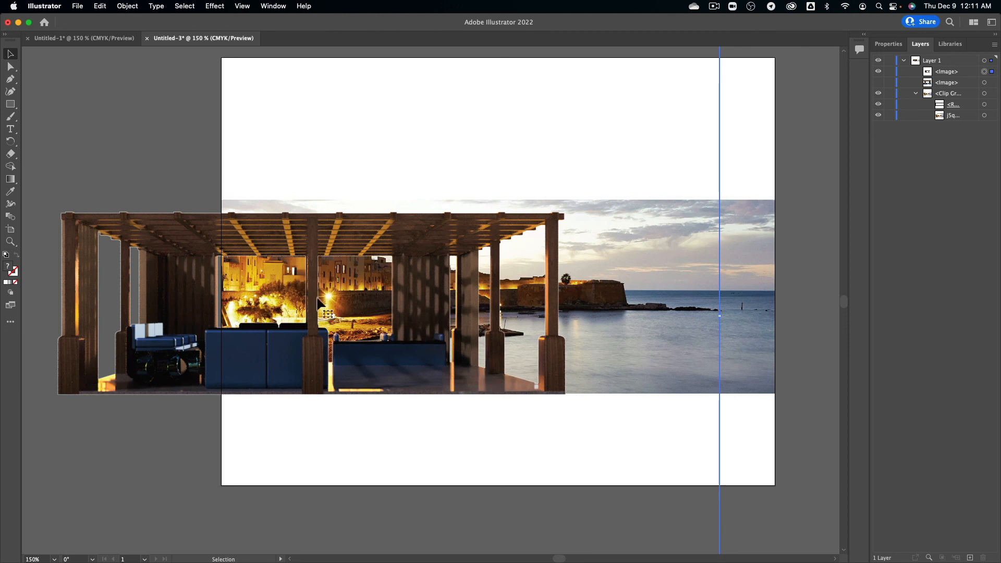
{"action": "mouse_move", "coordinate": [387, 352]}
{"action": "left_mouse_down"}
{"action": "mouse_move", "coordinate": [339, 356]}
{"action": "mouse_move", "coordinate": [413, 350]}
{"action": "mouse_move", "coordinate": [392, 346]}
{"action": "left_mouse_up"}
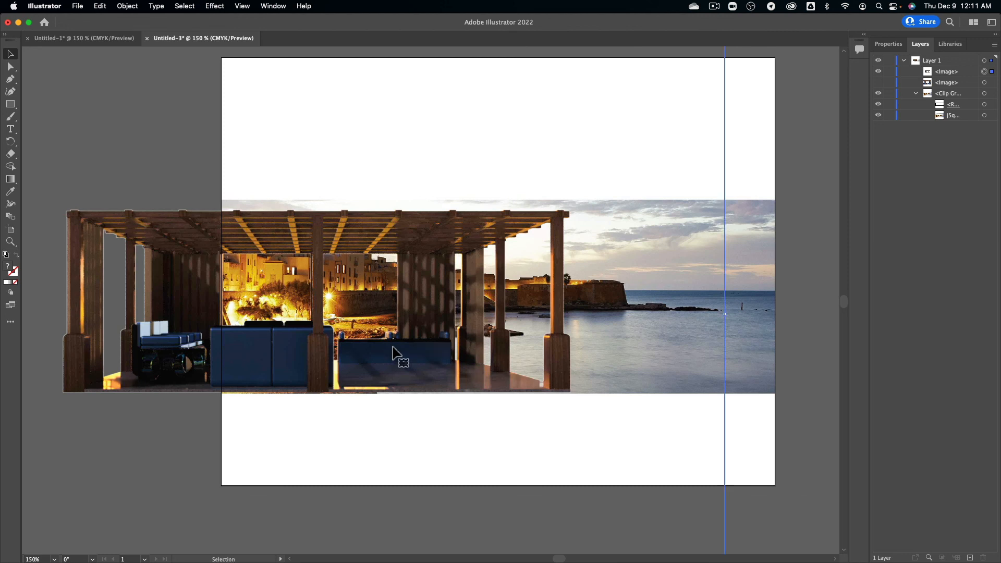
Draw a rectangle over the pergola from the artboard's left edge to just past the right post, ending at the photo's lower edge.
{"action": "left_click", "coordinate": [11, 104]}
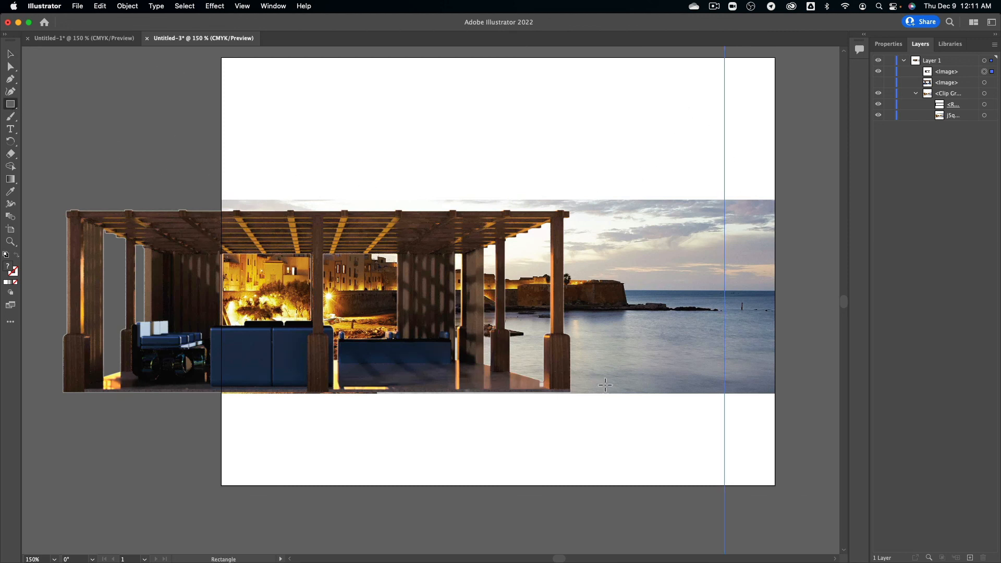
{"action": "left_click_drag", "start_coordinate": [577, 397], "coordinate": [221, 208]}
{"action": "left_click_drag", "start_coordinate": [224, 210], "coordinate": [223, 208]}
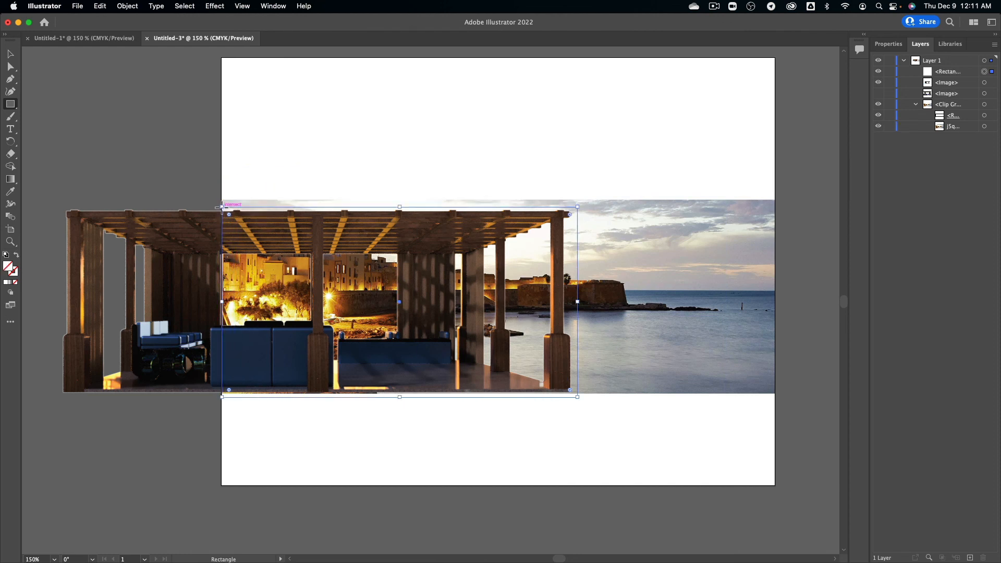
{"action": "left_click", "coordinate": [10, 54]}
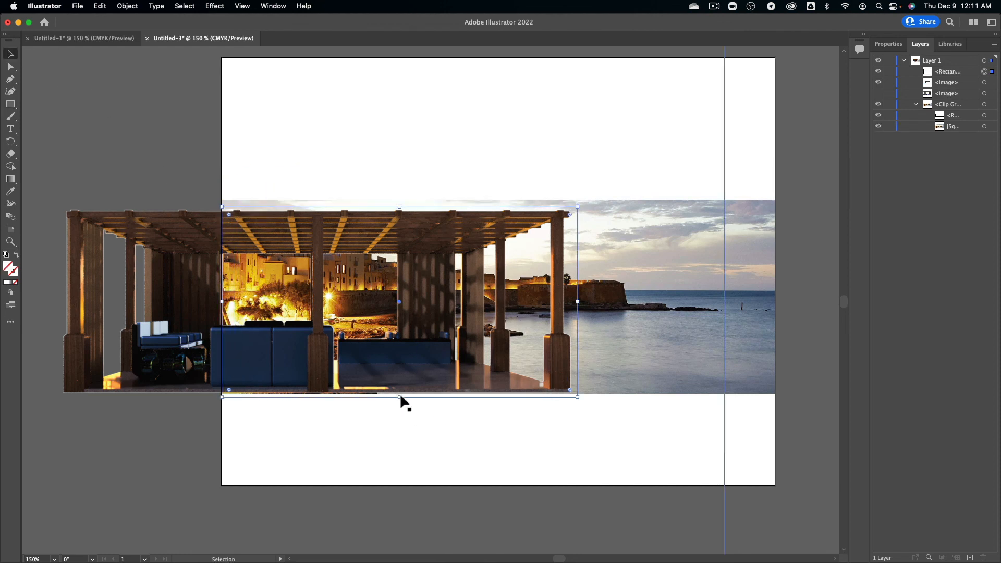
{"action": "left_click_drag", "start_coordinate": [399, 396], "coordinate": [405, 396]}
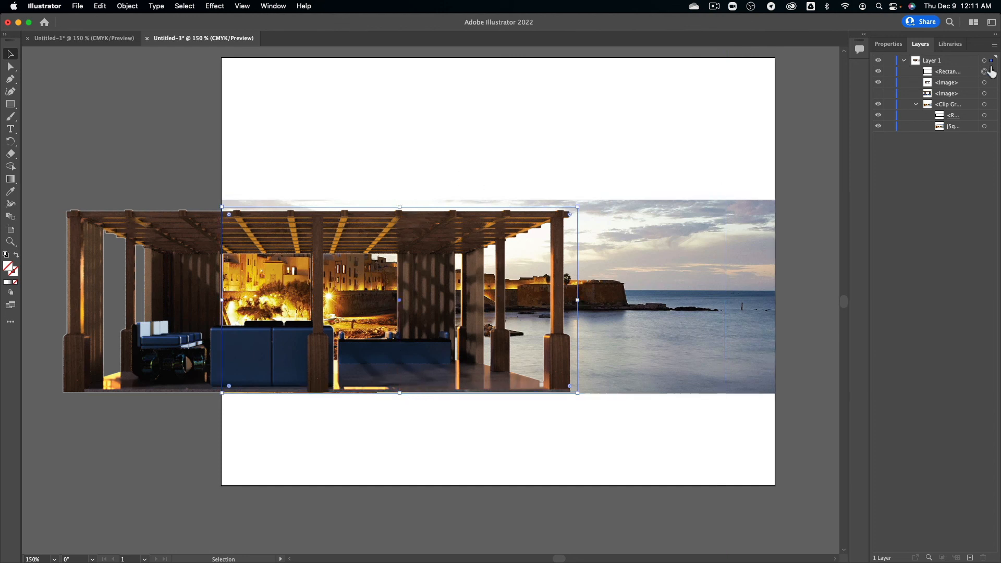
Make a clipping mask from the rectangle and the new render to trim the part outside the artboard.
{"action": "left_click", "coordinate": [160, 221], "text": "shift"}
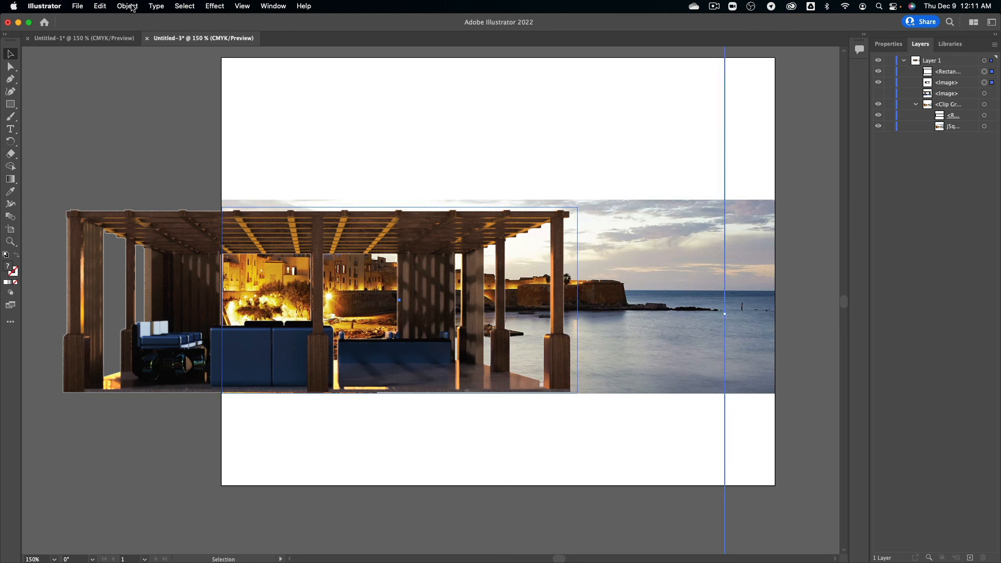
{"action": "left_click", "coordinate": [131, 6]}
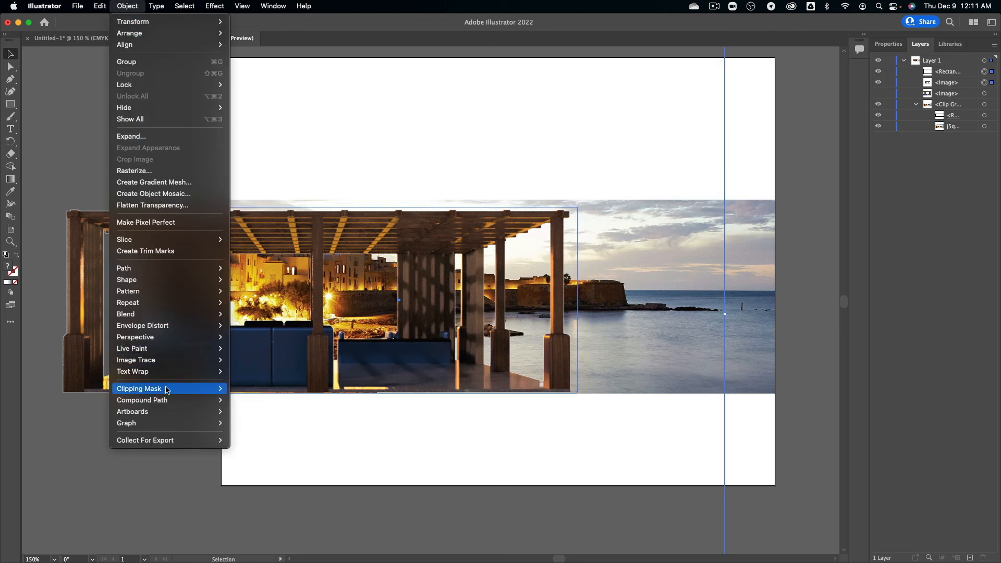
{"action": "mouse_move", "coordinate": [166, 389]}
{"action": "left_click", "coordinate": [274, 388]}
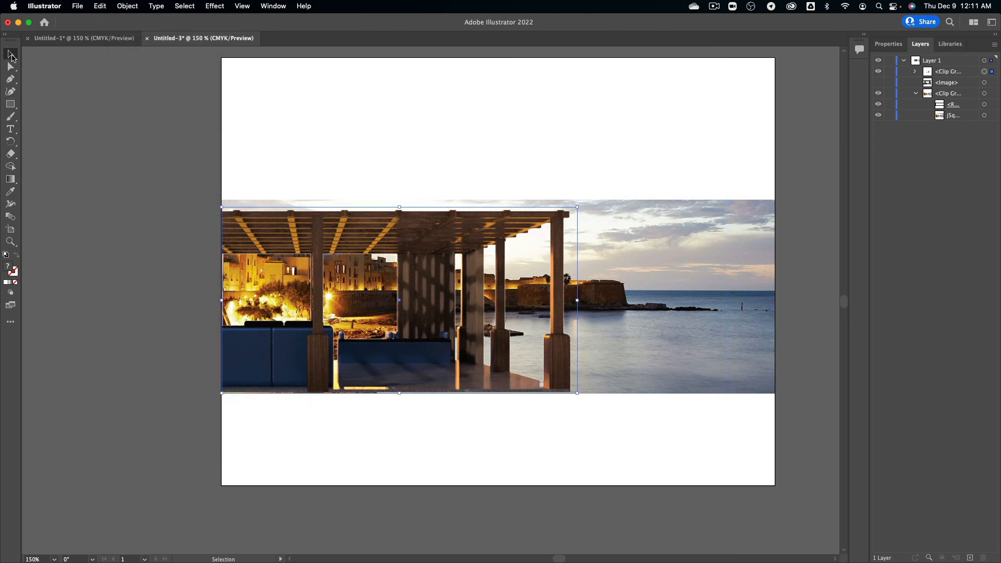
Add a two-line text object reading "Outdoor" and "Furniture" over the sky just above the sea horizon.
{"action": "left_click", "coordinate": [108, 123]}
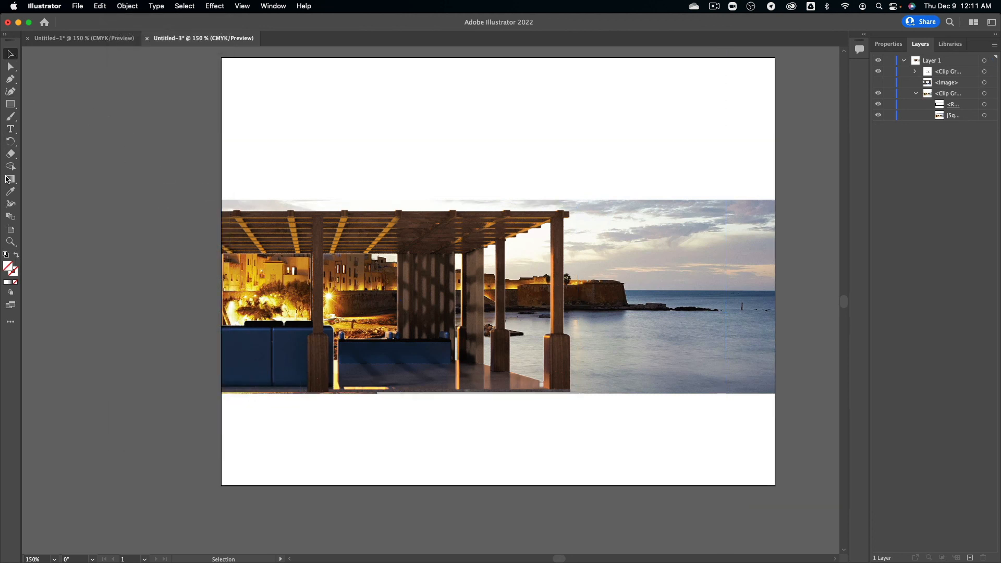
{"action": "left_click", "coordinate": [10, 129]}
{"action": "left_click", "coordinate": [628, 273]}
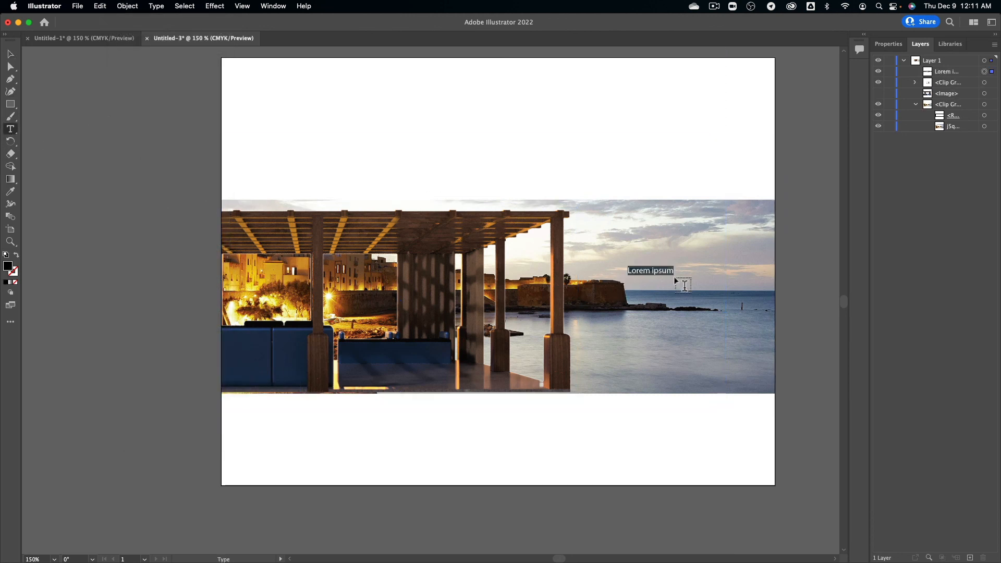
{"action": "type", "text": "Out"}
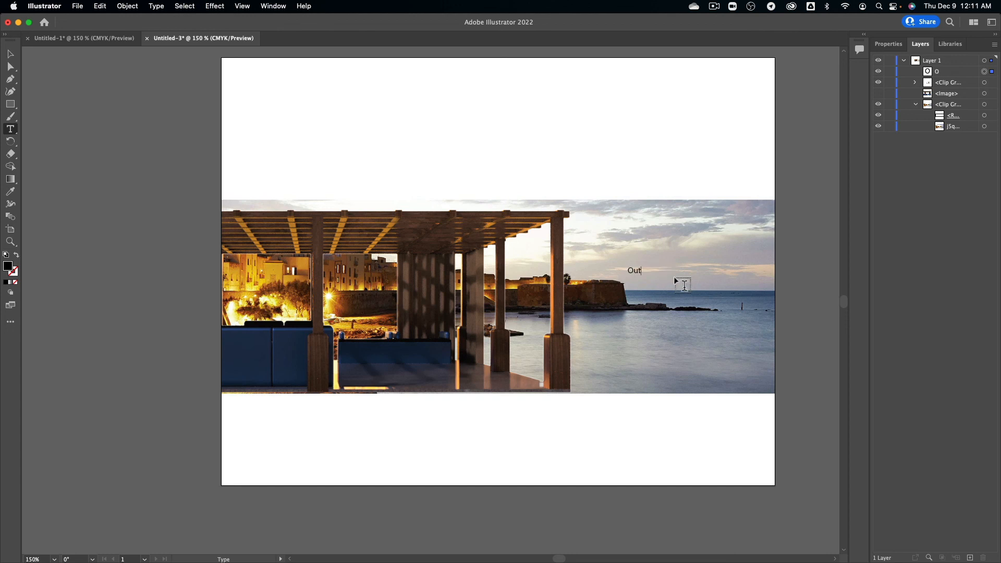
{"action": "type", "text": "door"}
{"action": "key", "text": "Return"}
{"action": "type", "text": "Furniture"}
Change the fill colour of the whole "Outdoor Furniture" text to white.
{"action": "key", "text": "super+a"}
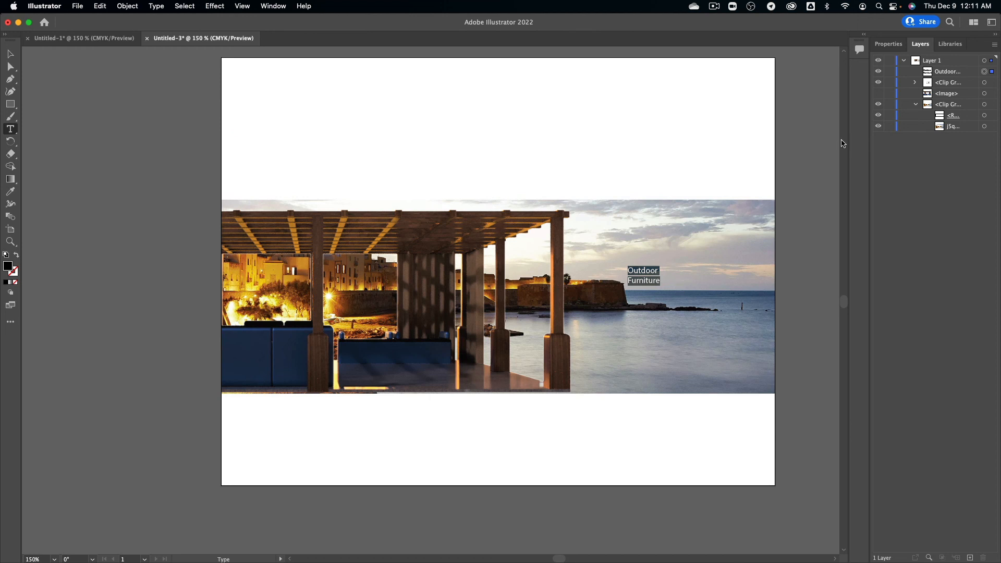
{"action": "left_click", "coordinate": [898, 45]}
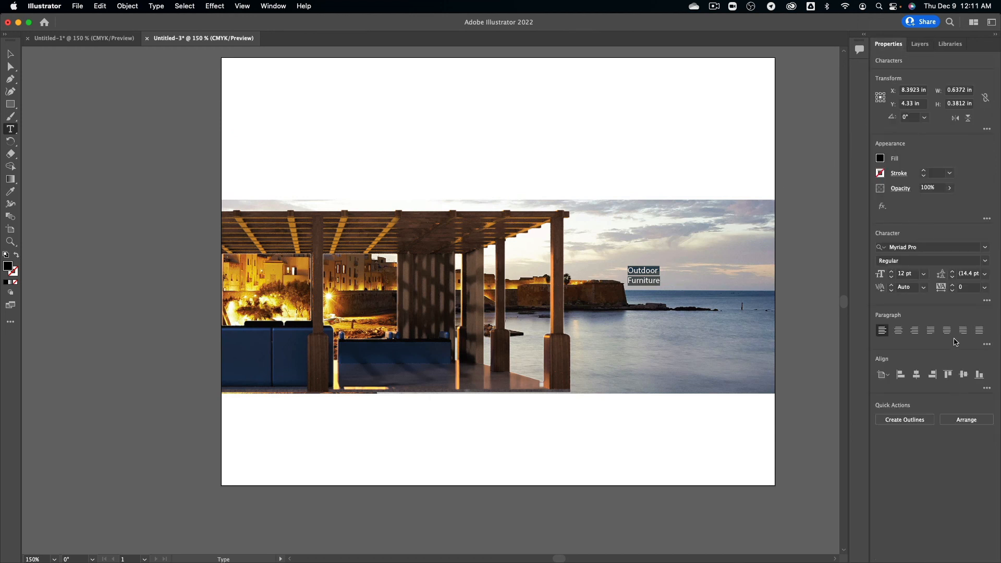
{"action": "left_click", "coordinate": [880, 158]}
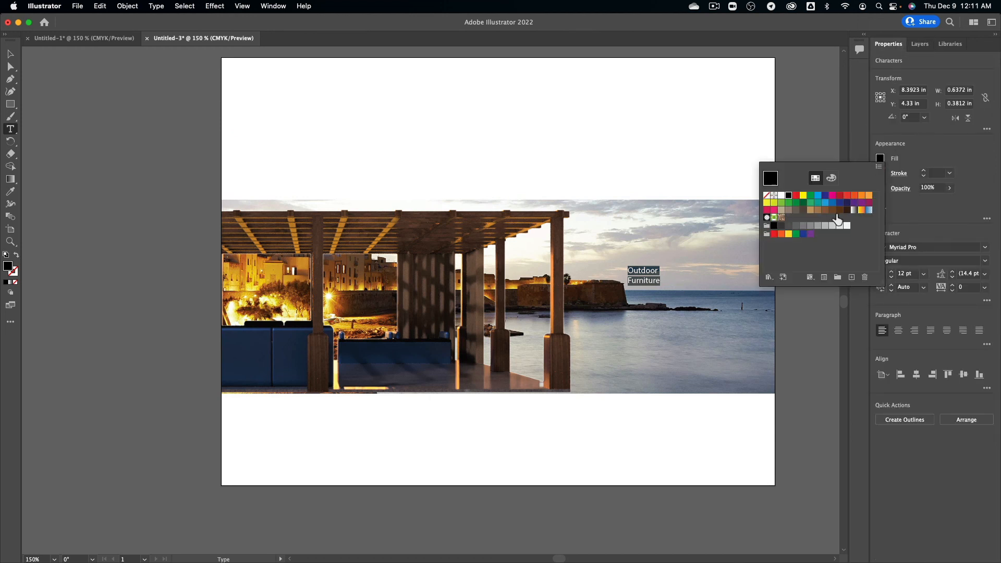
{"action": "left_click", "coordinate": [781, 196]}
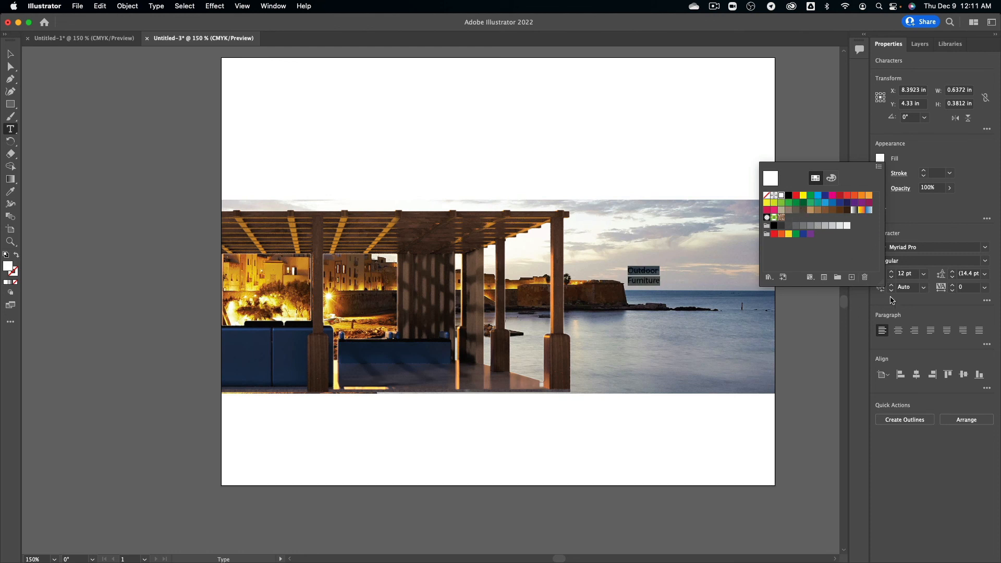
{"action": "left_click", "coordinate": [916, 333]}
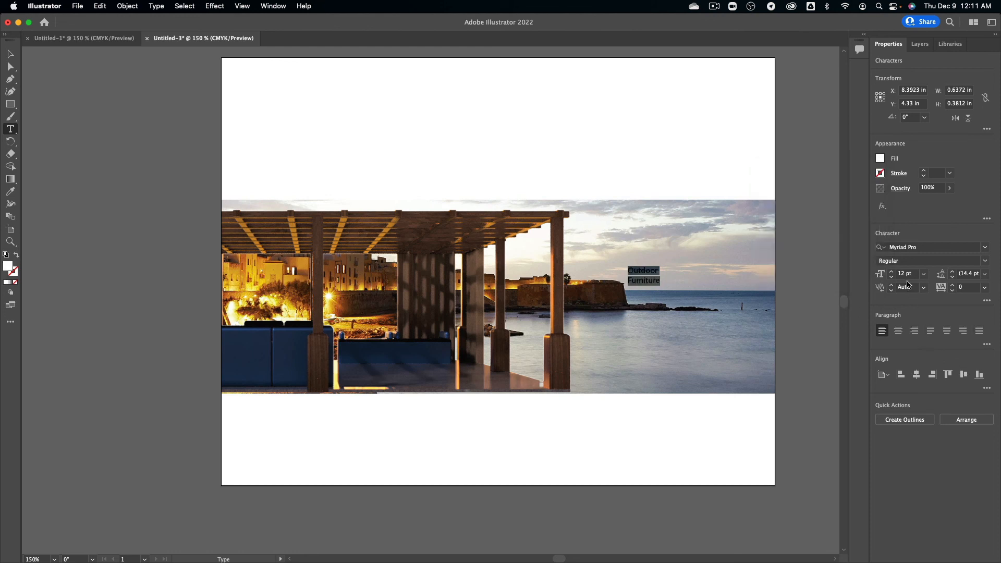
Set the text's font to Times Bold Italic and align its two lines to the right.
{"action": "left_click", "coordinate": [983, 248]}
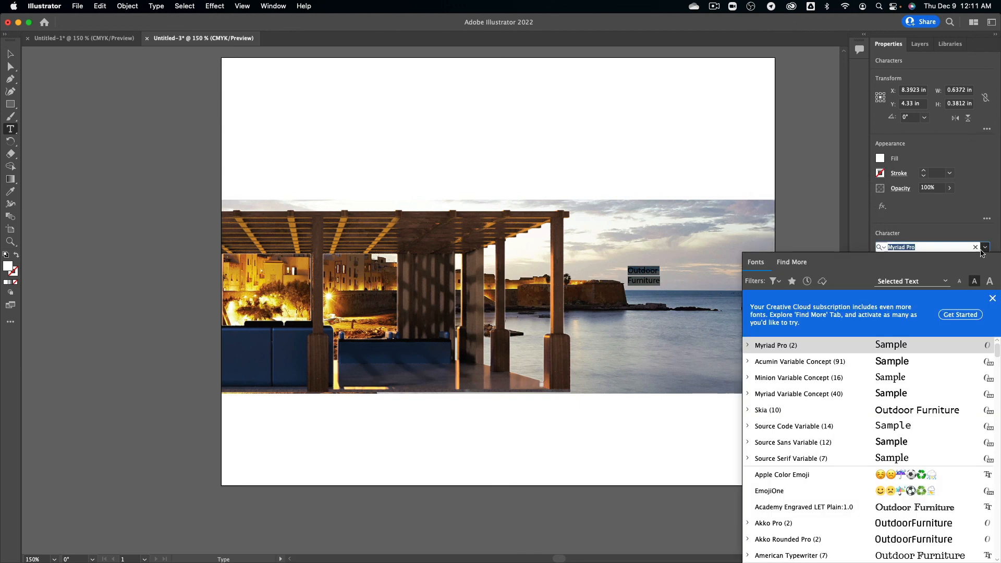
{"action": "type", "text": "time"}
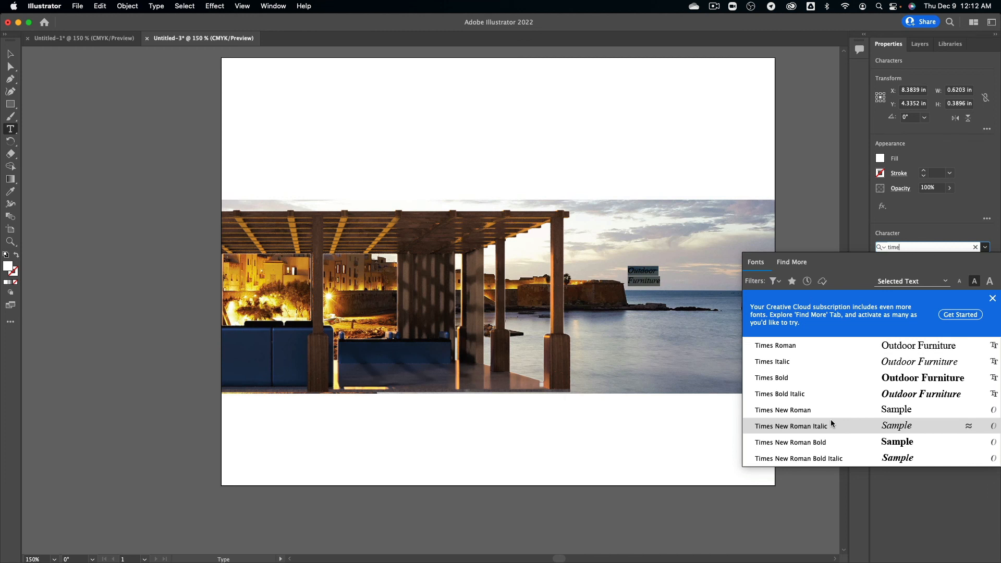
{"action": "left_click", "coordinate": [828, 397]}
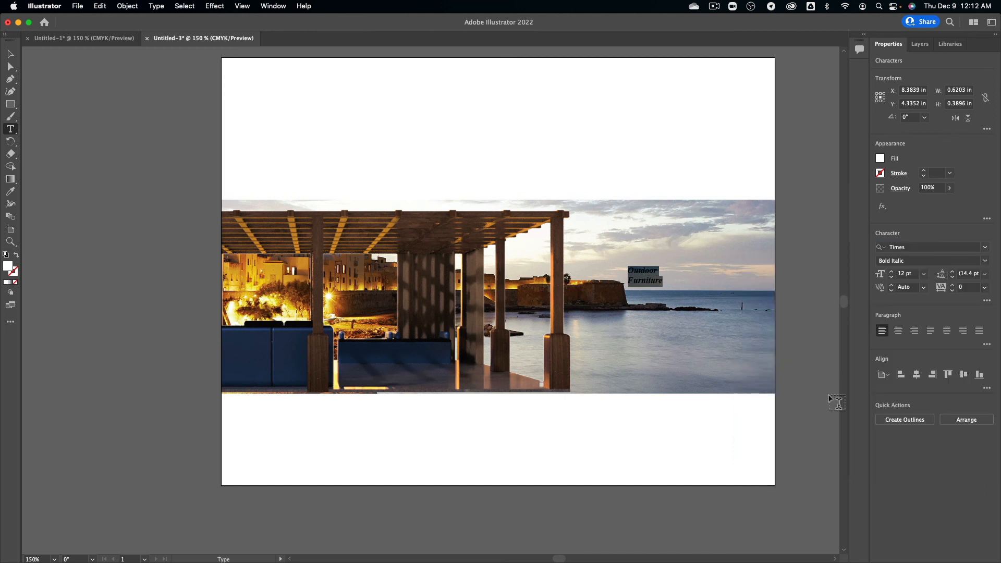
{"action": "left_click", "coordinate": [914, 330]}
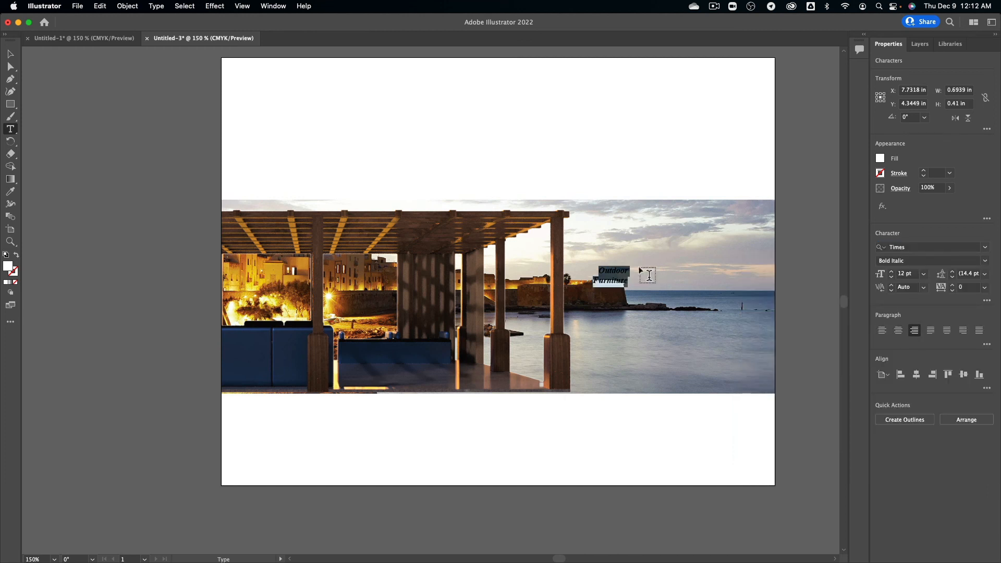
Move the text onto the water near the photo's lower-right corner and set its size to 24 pt.
{"action": "left_click", "coordinate": [10, 54]}
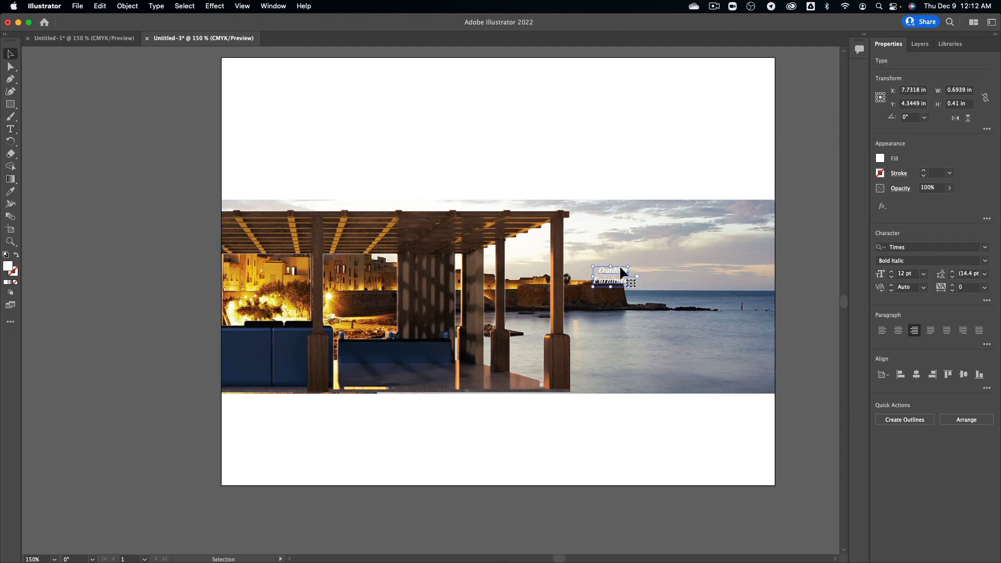
{"action": "left_click_drag", "start_coordinate": [626, 277], "coordinate": [743, 361]}
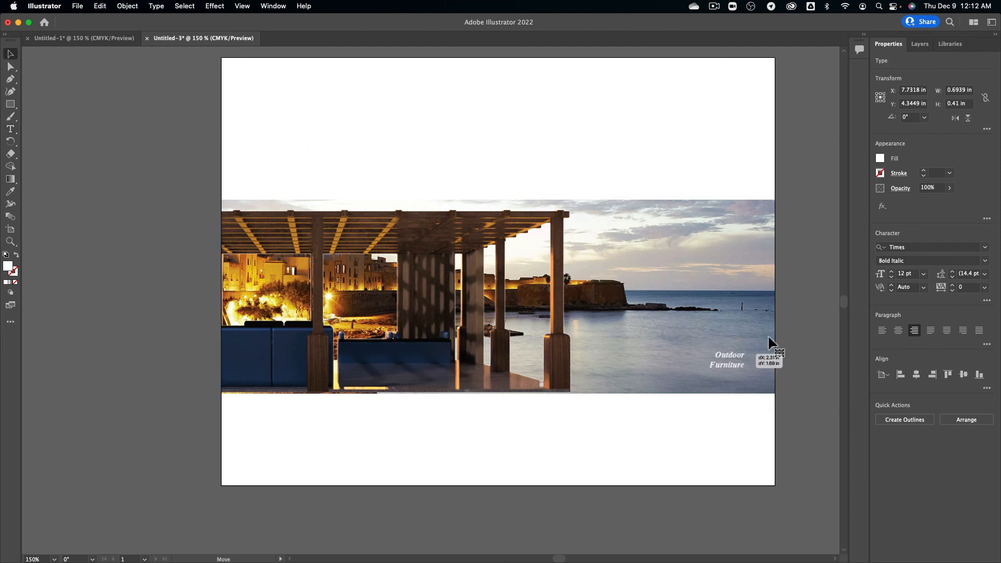
{"action": "left_click", "coordinate": [923, 275]}
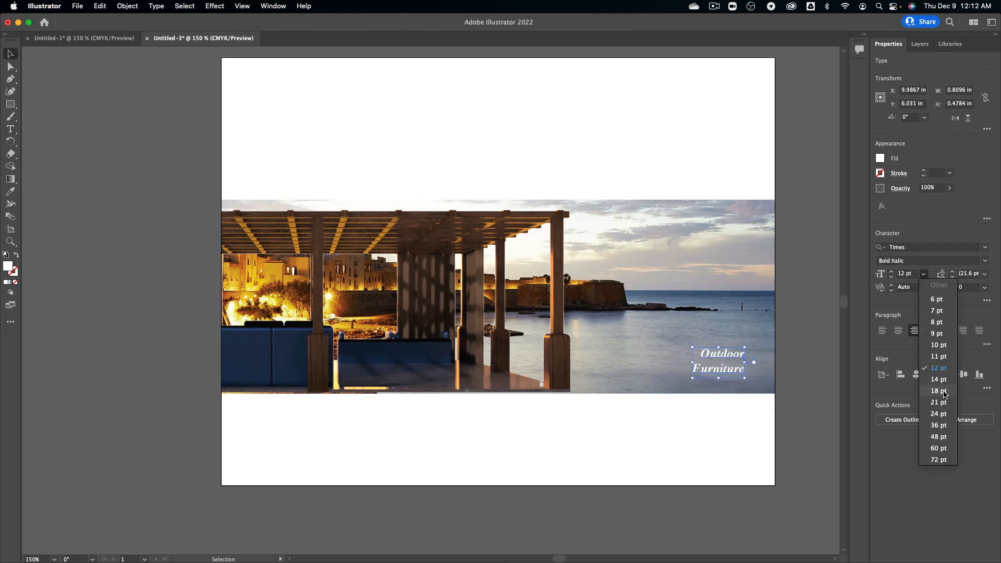
{"action": "left_click", "coordinate": [938, 414]}
{"action": "left_click_drag", "start_coordinate": [722, 374], "coordinate": [732, 361]}
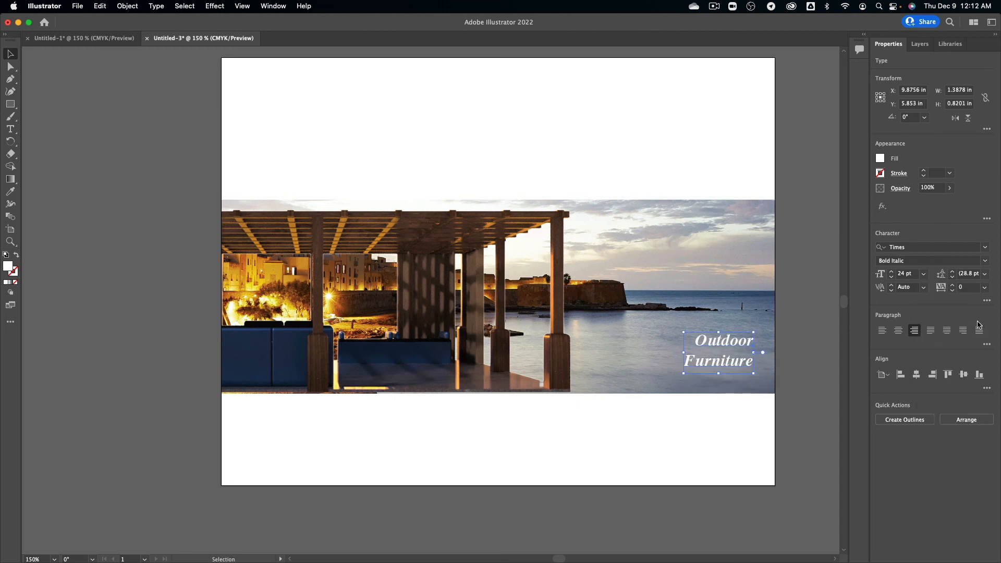
Reduce the text's leading to 19 pt and move the text closer to the photo's lower-right corner.
{"action": "left_click", "coordinate": [952, 278]}
{"action": "left_click", "coordinate": [953, 277]}
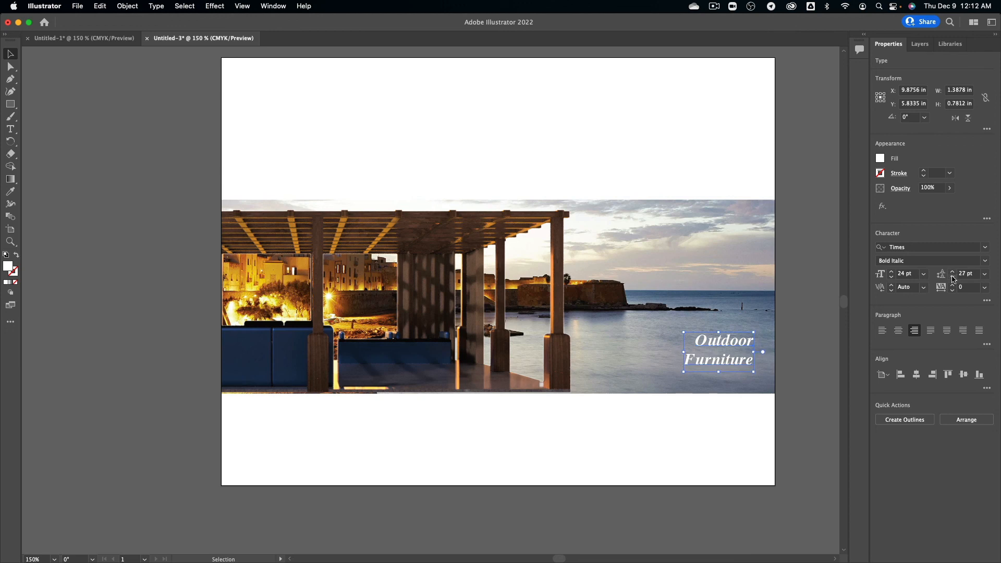
{"action": "left_click", "coordinate": [952, 277]}
{"action": "left_click", "coordinate": [952, 277]}
{"action": "left_click", "coordinate": [952, 277]}
{"action": "left_click", "coordinate": [952, 276]}
{"action": "left_click", "coordinate": [952, 277]}
{"action": "left_click", "coordinate": [952, 277]}
{"action": "left_click", "coordinate": [952, 277]}
{"action": "left_click", "coordinate": [953, 276]}
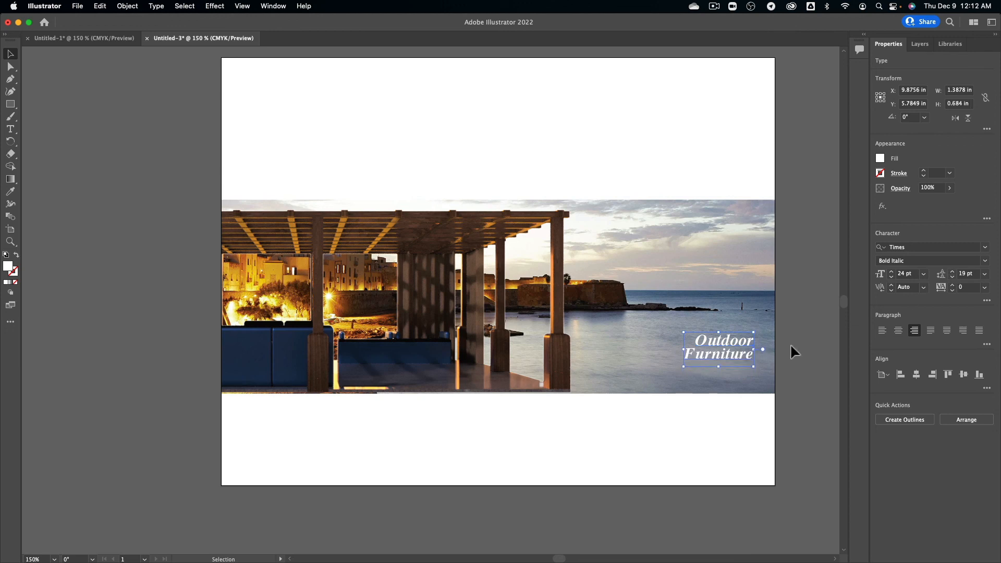
{"action": "left_click", "coordinate": [791, 345]}
{"action": "scroll", "coordinate": [745, 358], "scroll_direction": "up", "scroll_amount": 3, "text": "alt"}
{"action": "left_click_drag", "start_coordinate": [707, 341], "coordinate": [727, 386]}
Tighten the kerning between the "F" and "u" of "Furniture".
{"action": "key", "text": "t"}
{"action": "left_click", "coordinate": [643, 397]}
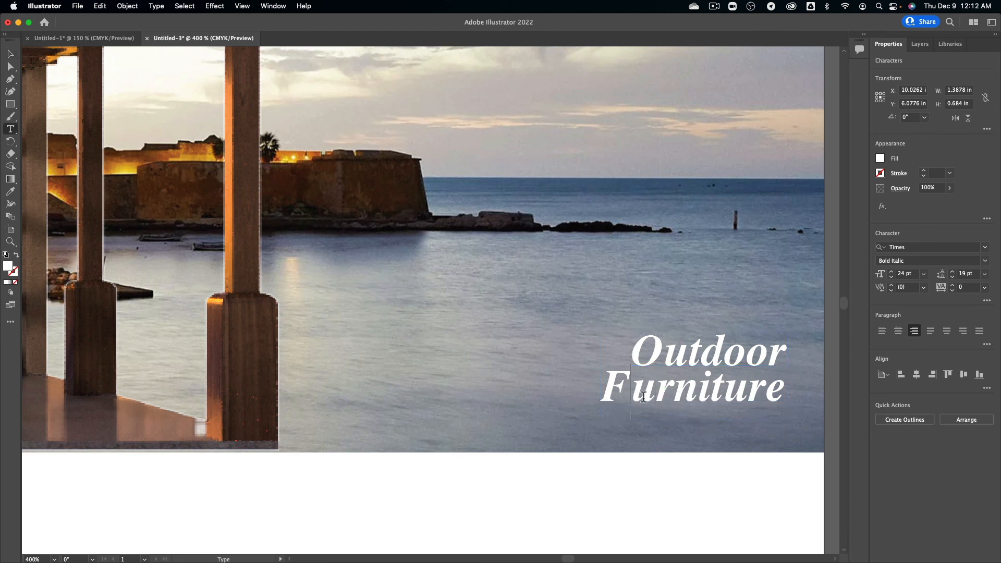
{"action": "key", "text": "alt+Left"}
{"action": "key", "text": "alt+Right"}
{"action": "key", "text": "alt+Left"}
{"action": "key", "text": "alt+Left"}
{"action": "key", "text": "alt+Left"}
{"action": "key", "text": "alt+Left"}
{"action": "key", "text": "alt+Left"}
Tighten the kerning between the "O" and "u" of "Outdoor" and refine the first letters of "Furniture".
{"action": "key", "text": "Up"}
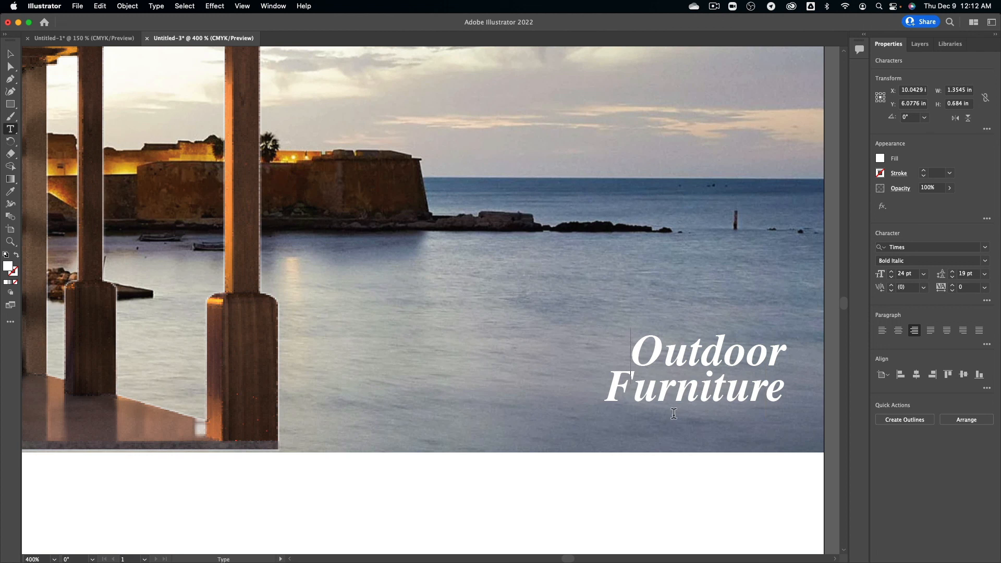
{"action": "key", "text": "Right"}
{"action": "key", "text": "alt+Left"}
{"action": "key", "text": "alt+Left"}
{"action": "key", "text": "Down"}
{"action": "key", "text": "alt+Left"}
{"action": "key", "text": "alt+Left"}
{"action": "key", "text": "Escape"}
{"action": "left_click", "coordinate": [596, 514]}
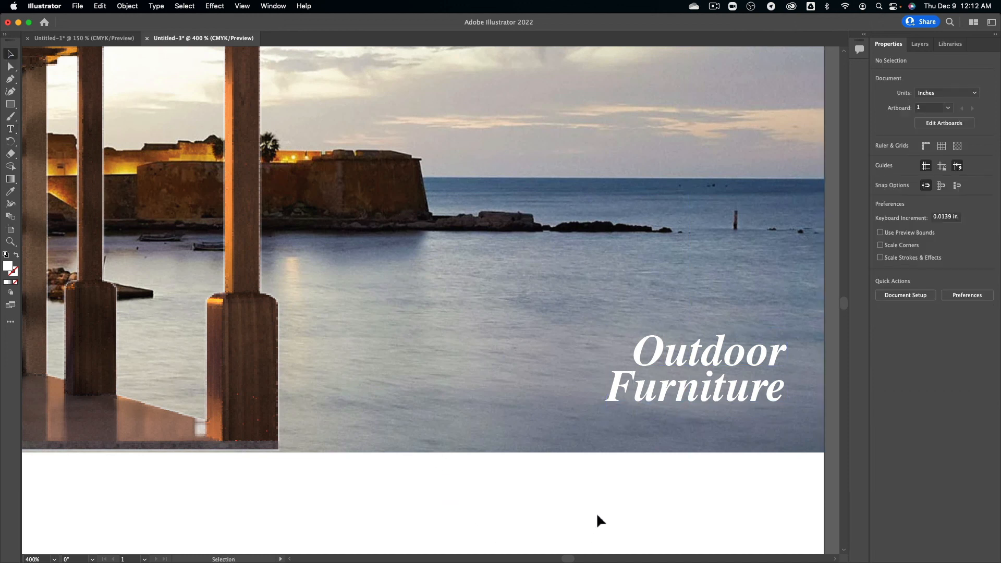
Place the line drawing side.png from the Downloads folder into the document.
{"action": "scroll", "coordinate": [616, 469], "scroll_direction": "down", "scroll_amount": 4, "text": "alt"}
{"action": "scroll", "coordinate": [678, 463], "scroll_direction": "up", "scroll_amount": 1, "text": "alt"}
{"action": "scroll", "coordinate": [679, 462], "scroll_direction": "down", "scroll_amount": 3}
{"action": "scroll", "coordinate": [679, 463], "scroll_direction": "left", "scroll_amount": 4}
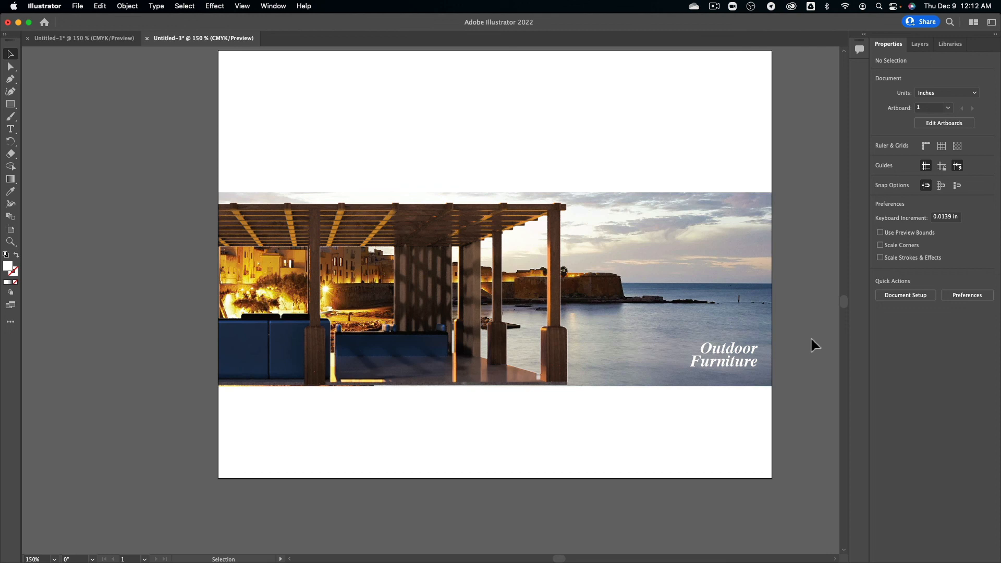
{"action": "mouse_move", "coordinate": [837, 556]}
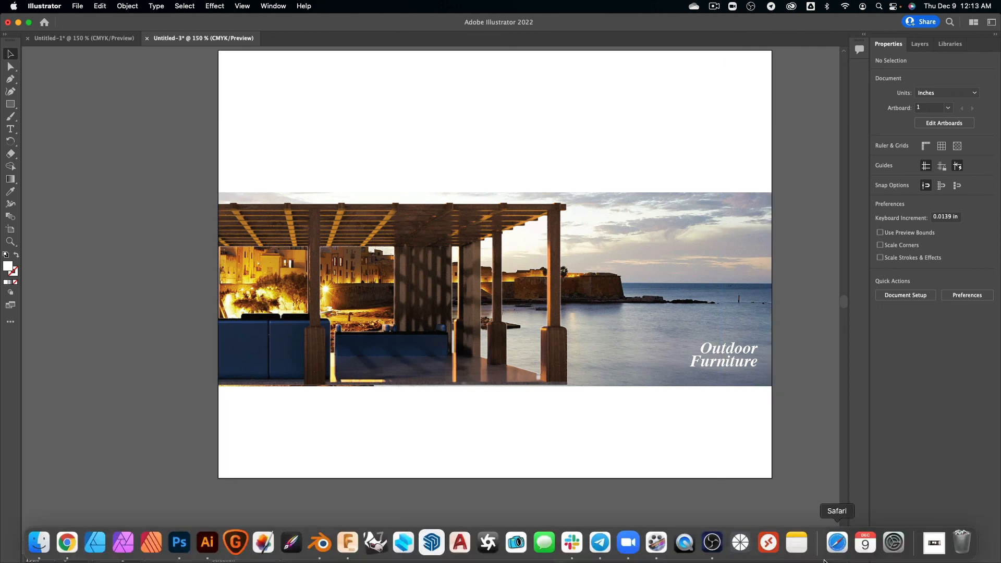
{"action": "left_click", "coordinate": [932, 545]}
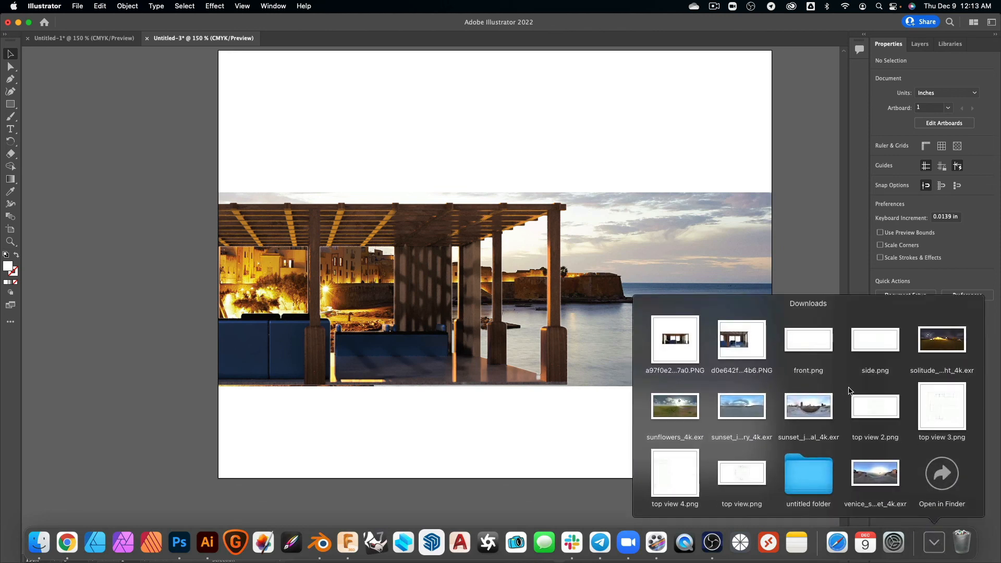
{"action": "left_click_drag", "start_coordinate": [886, 349], "coordinate": [588, 138]}
{"action": "key", "text": "super+minus"}
{"action": "scroll", "coordinate": [618, 201], "scroll_direction": "down", "scroll_amount": 2, "text": "alt"}
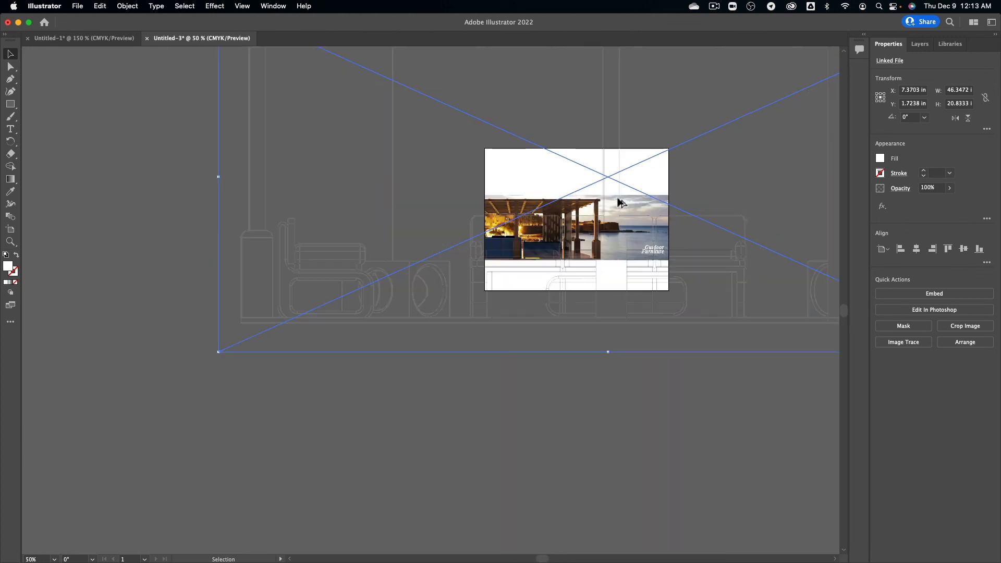
Scale the placed line drawing down proportionally to about 4.25 in wide.
{"action": "left_click_drag", "start_coordinate": [219, 355], "coordinate": [660, 125], "text": "shift"}
{"action": "left_click_drag", "start_coordinate": [780, 103], "coordinate": [640, 226]}
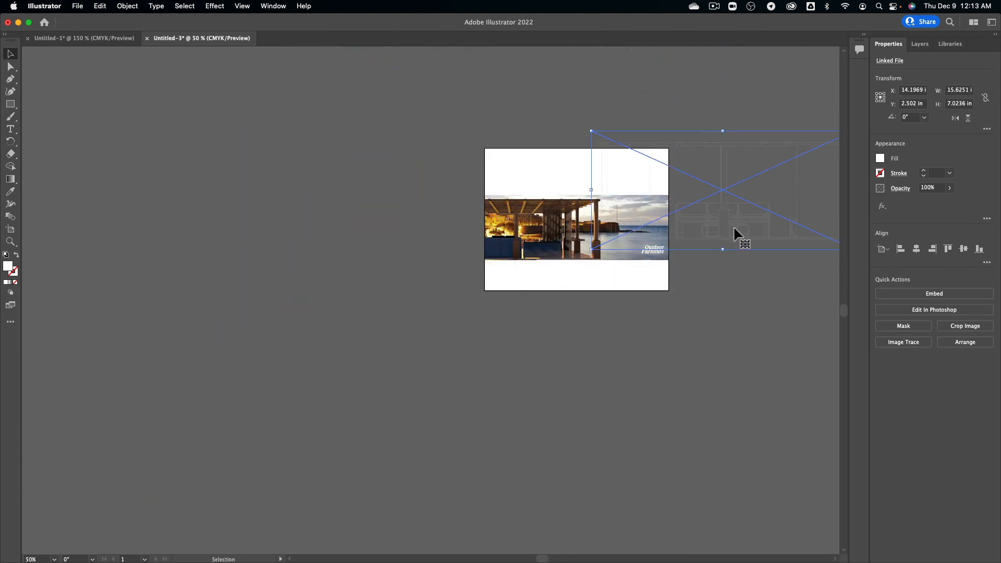
{"action": "left_click_drag", "start_coordinate": [745, 276], "coordinate": [576, 338]}
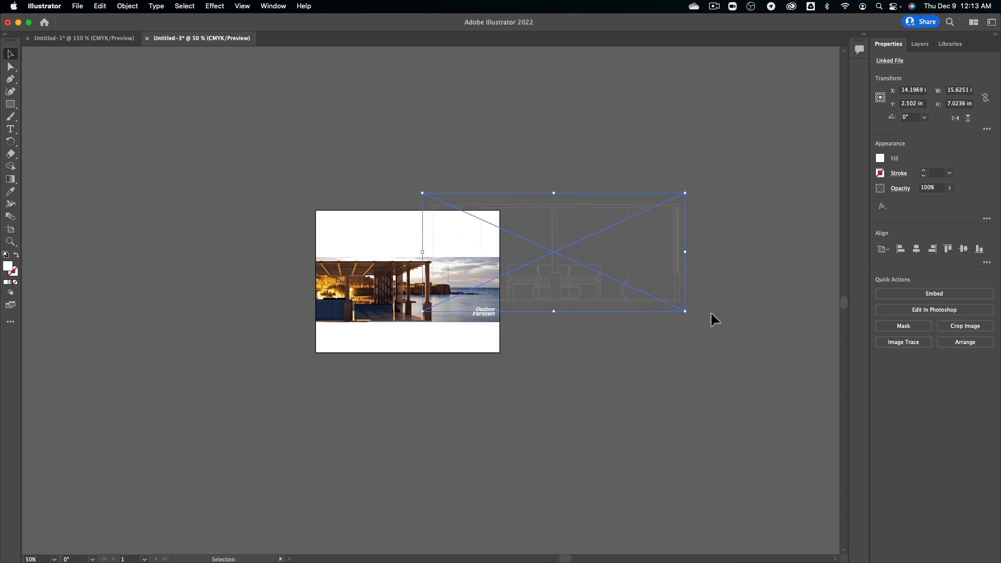
{"action": "mouse_move", "coordinate": [686, 190]}
{"action": "left_mouse_down", "text": "shift"}
{"action": "mouse_move", "coordinate": [521, 280]}
{"action": "mouse_move", "coordinate": [494, 277]}
{"action": "left_mouse_up", "text": "shift"}
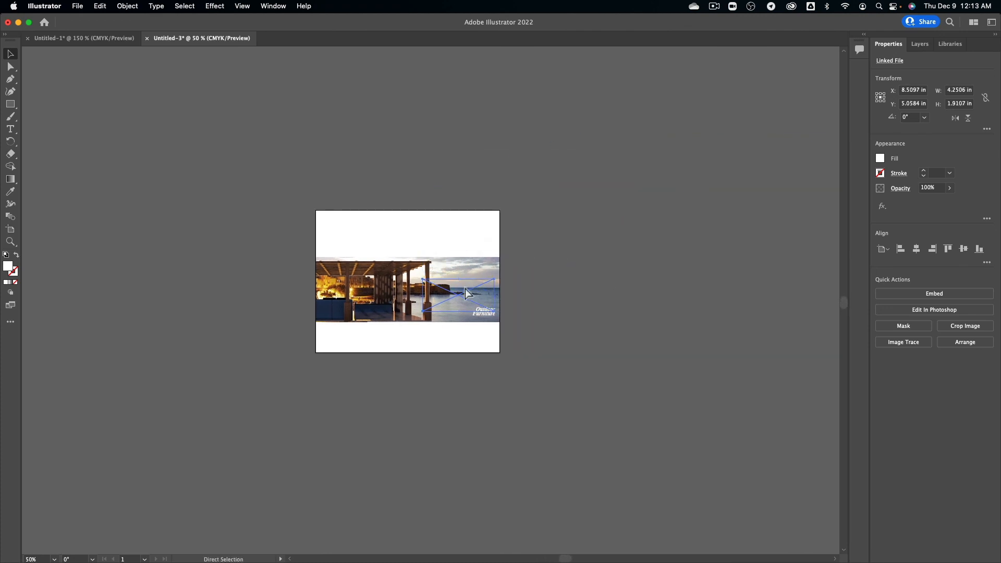
Move the line drawing to the white area above the right part of the photo.
{"action": "scroll", "coordinate": [465, 289], "scroll_direction": "right", "scroll_amount": 5}
{"action": "scroll", "coordinate": [465, 289], "scroll_direction": "up", "scroll_amount": 3, "text": "super"}
{"action": "scroll", "coordinate": [465, 292], "scroll_direction": "up", "scroll_amount": 4, "text": "alt"}
{"action": "left_click_drag", "start_coordinate": [239, 263], "coordinate": [500, 324]}
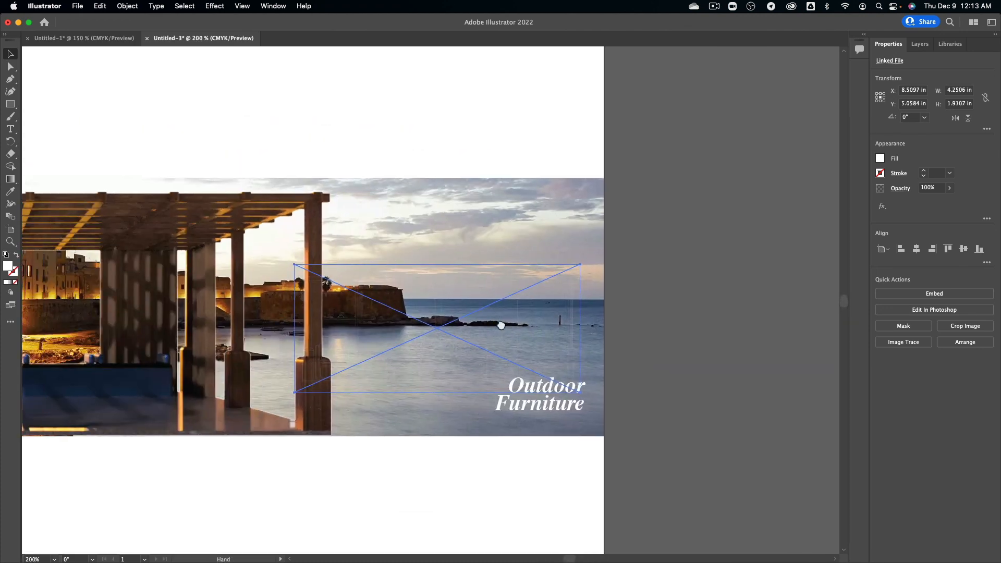
{"action": "mouse_move", "coordinate": [433, 333]}
{"action": "left_mouse_down"}
{"action": "mouse_move", "coordinate": [427, 120]}
{"action": "mouse_move", "coordinate": [480, 214]}
{"action": "left_mouse_up"}
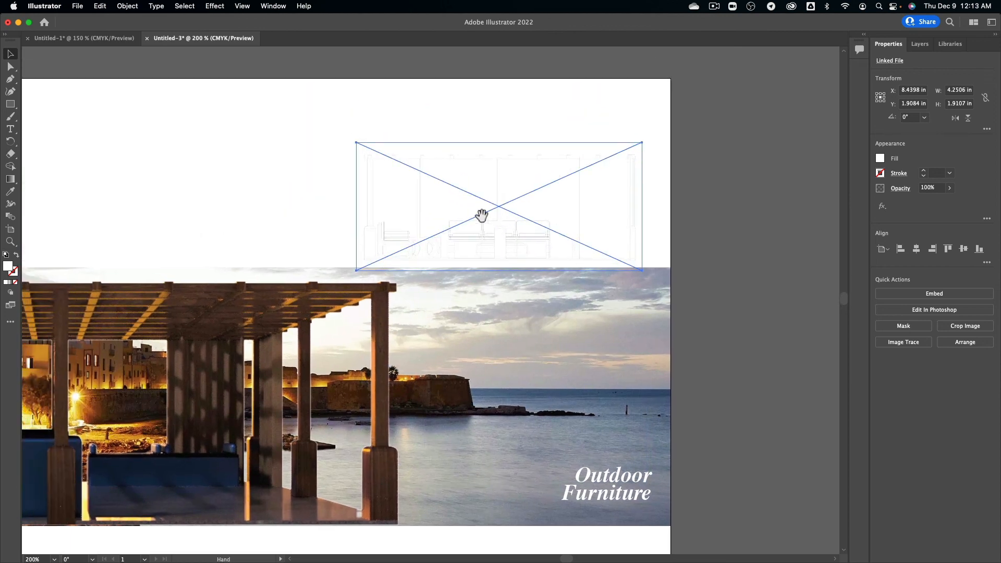
Examine the line quality and furniture details of the placed pergola drawing up close.
{"action": "scroll", "coordinate": [442, 231], "scroll_direction": "up", "scroll_amount": 4, "text": "alt"}
{"action": "scroll", "coordinate": [442, 230], "scroll_direction": "up", "scroll_amount": 3, "text": "alt"}
{"action": "scroll", "coordinate": [507, 298], "scroll_direction": "up", "scroll_amount": 2, "text": "alt"}
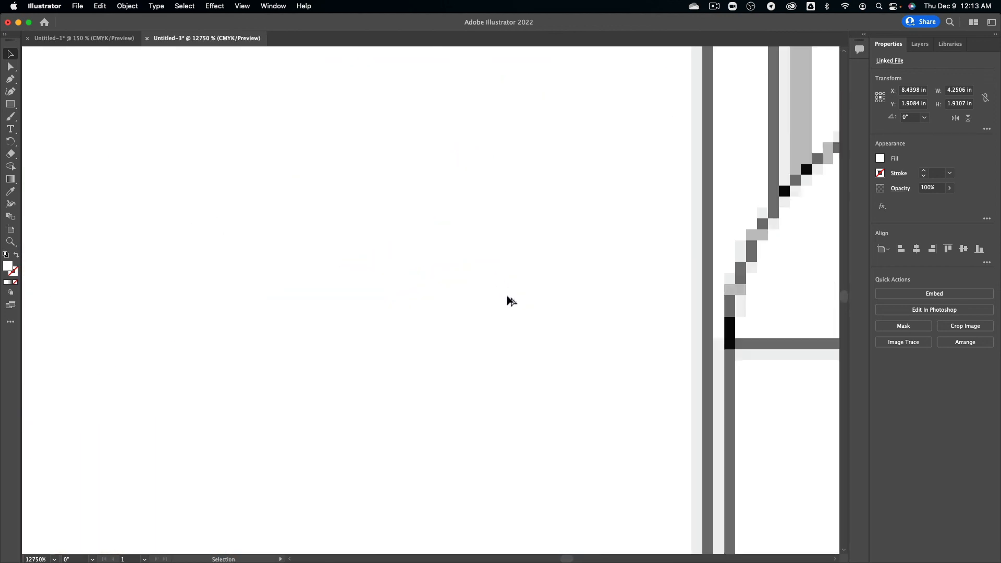
{"action": "scroll", "coordinate": [508, 298], "scroll_direction": "down", "scroll_amount": 5, "text": "alt"}
{"action": "scroll", "coordinate": [508, 299], "scroll_direction": "down", "scroll_amount": 2, "text": "alt"}
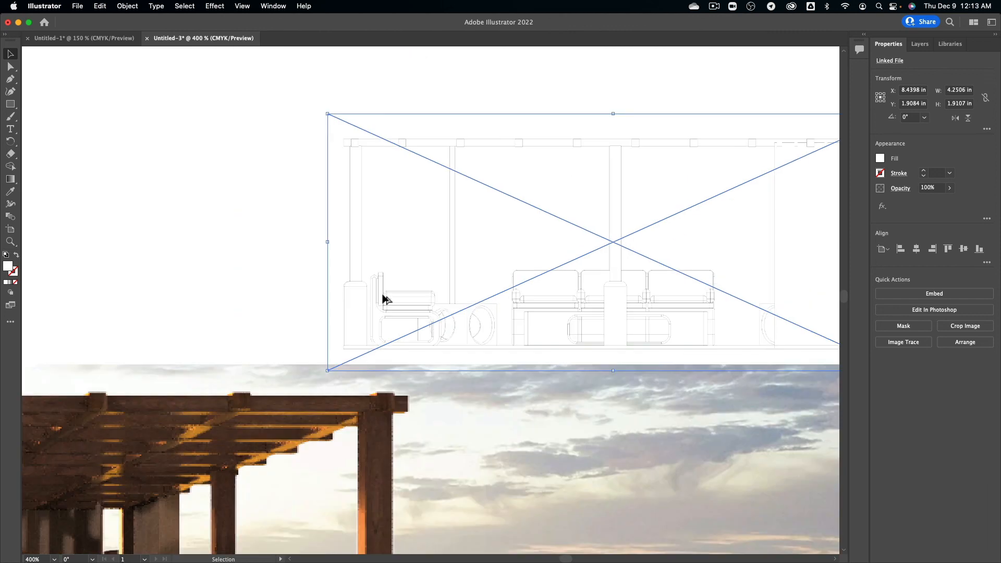
{"action": "left_click", "coordinate": [307, 297]}
{"action": "scroll", "coordinate": [588, 313], "scroll_direction": "up", "scroll_amount": 3, "text": "alt"}
Try the line drawing over the sky and sea beside the pergola and delete it.
{"action": "scroll", "coordinate": [589, 315], "scroll_direction": "down", "scroll_amount": 6, "text": "alt"}
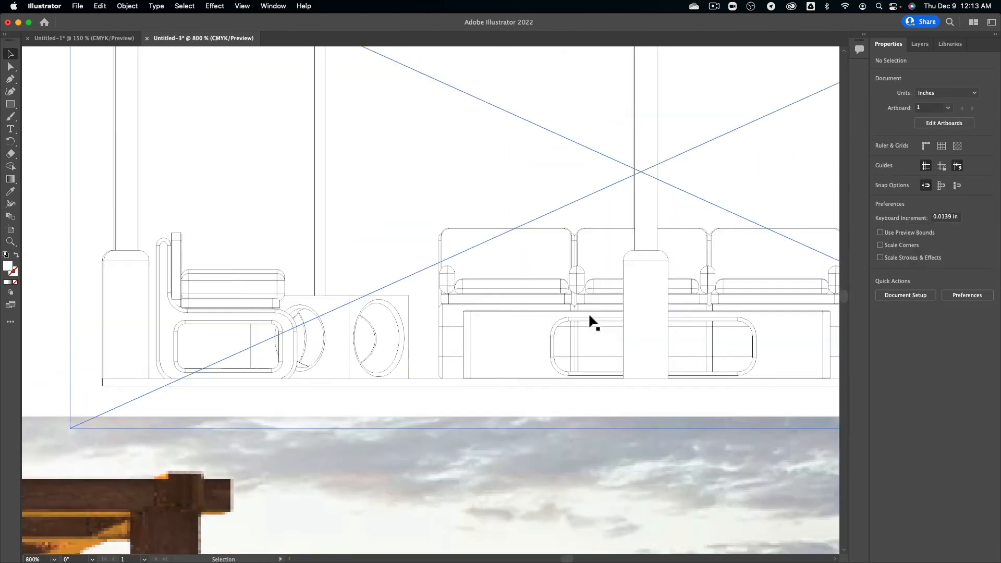
{"action": "left_click_drag", "start_coordinate": [589, 319], "coordinate": [630, 285]}
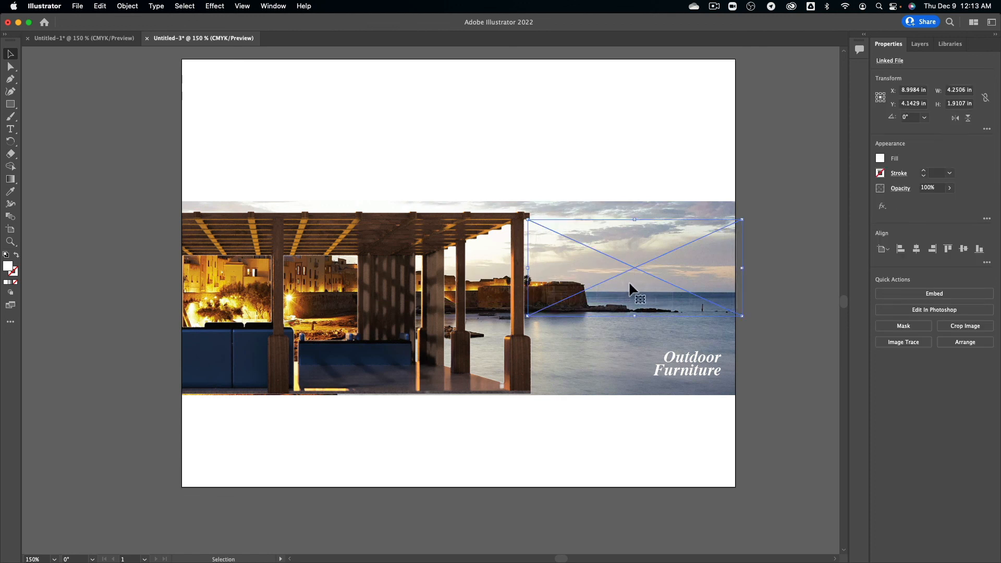
{"action": "key", "text": "Delete"}
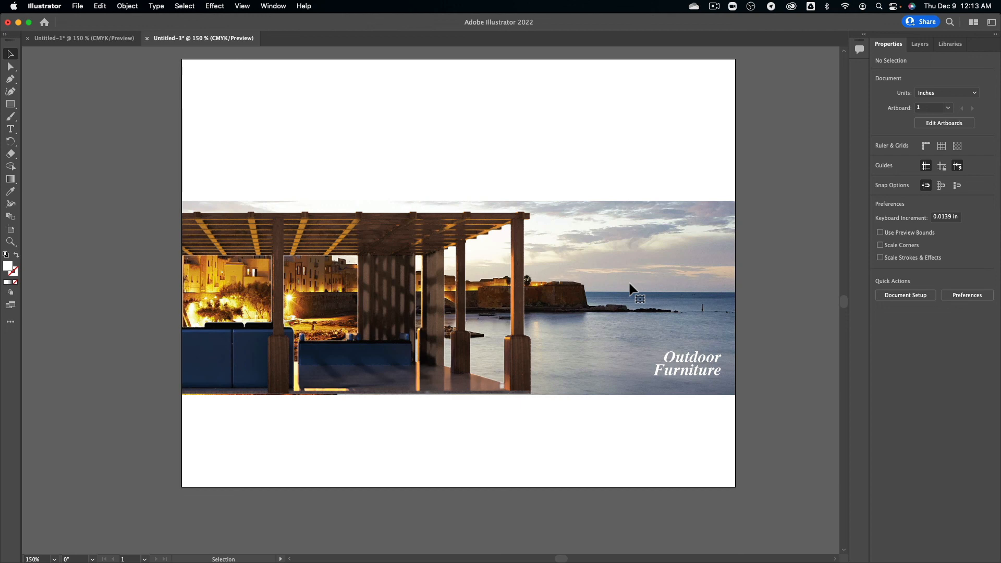
Switch to Fusion 360 and bring the pergola model from the Render workspace back to the Design workspace.
{"action": "key", "text": "super+Tab"}
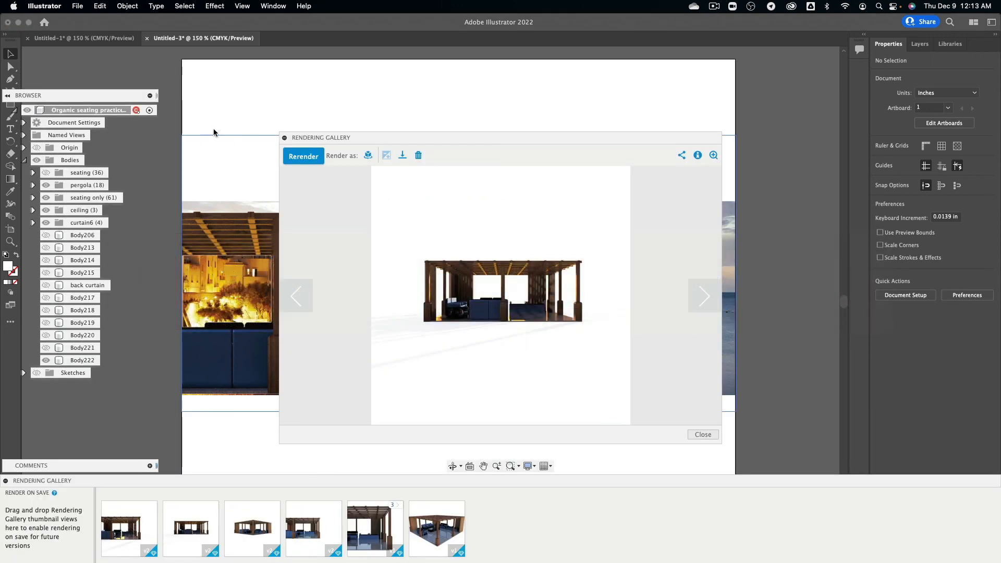
{"action": "left_click", "coordinate": [27, 58]}
{"action": "left_click", "coordinate": [40, 90]}
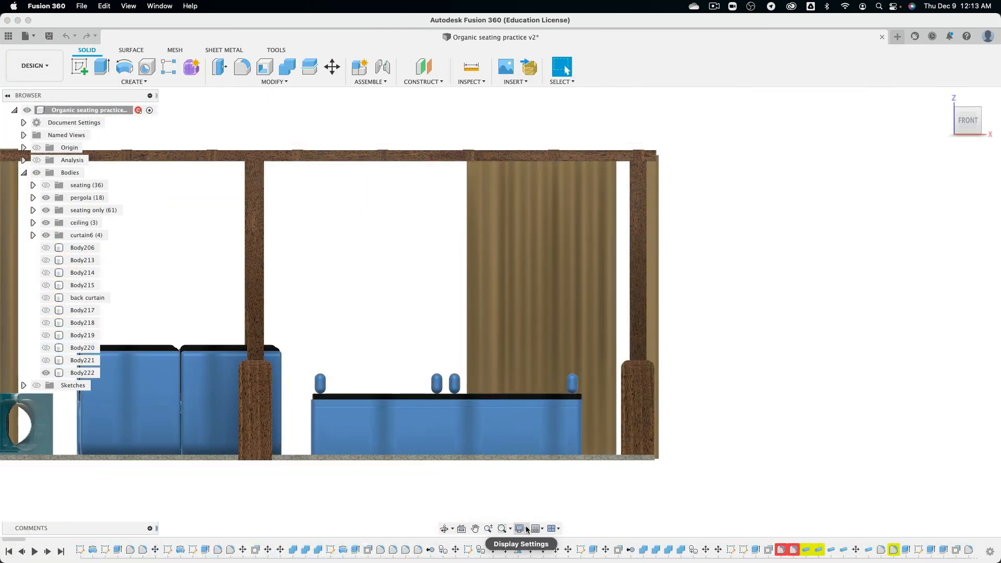
Show the pergola model in the Shaded with Visible Edges Only visual style and frame the whole front view.
{"action": "left_click", "coordinate": [527, 529]}
{"action": "mouse_move", "coordinate": [547, 438]}
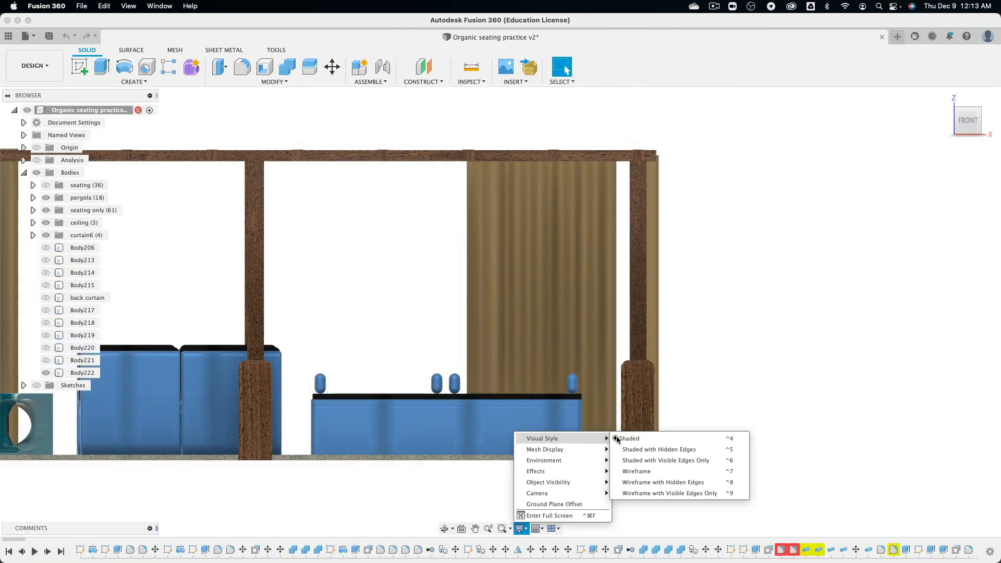
{"action": "left_click", "coordinate": [659, 462]}
{"action": "middle_click_drag", "start_coordinate": [789, 251], "coordinate": [980, 241]}
{"action": "scroll", "coordinate": [693, 245], "scroll_direction": "up", "scroll_amount": 2}
{"action": "scroll", "coordinate": [503, 226], "scroll_direction": "down", "scroll_amount": 3}
{"action": "middle_click_drag", "start_coordinate": [396, 225], "coordinate": [503, 231]}
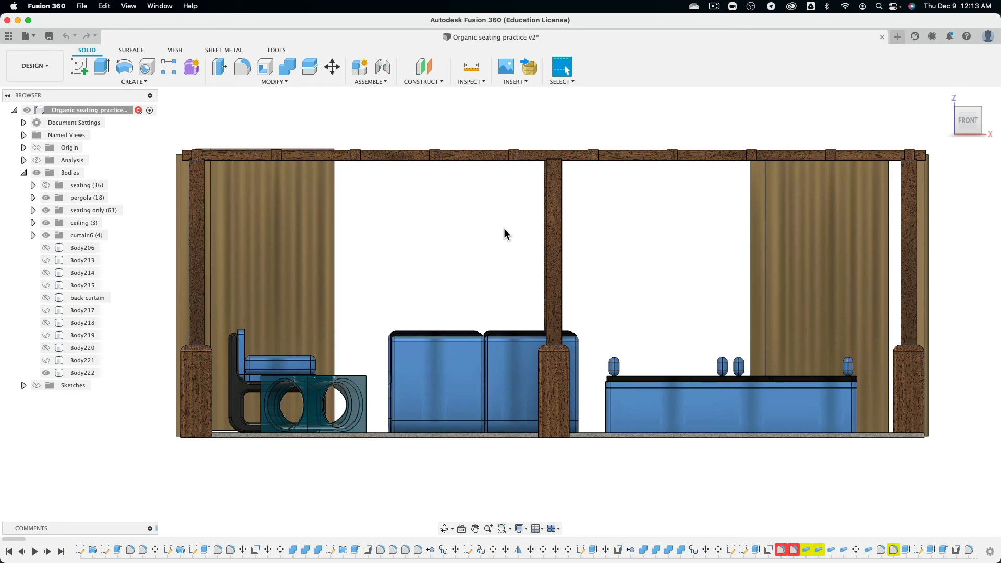
Change the pergola model's visual style to Wireframe with Visible Edges Only.
{"action": "left_click", "coordinate": [525, 531]}
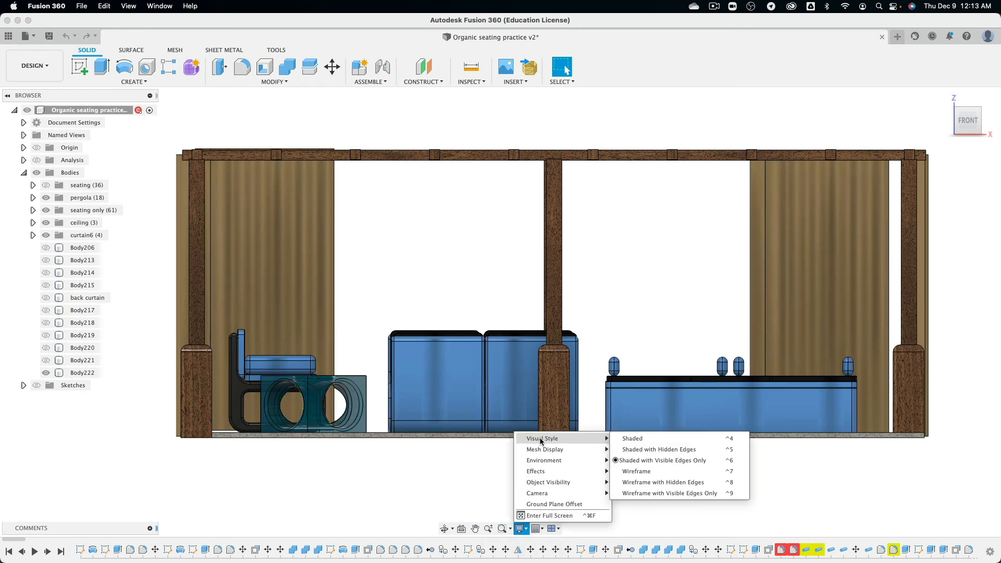
{"action": "mouse_move", "coordinate": [587, 437]}
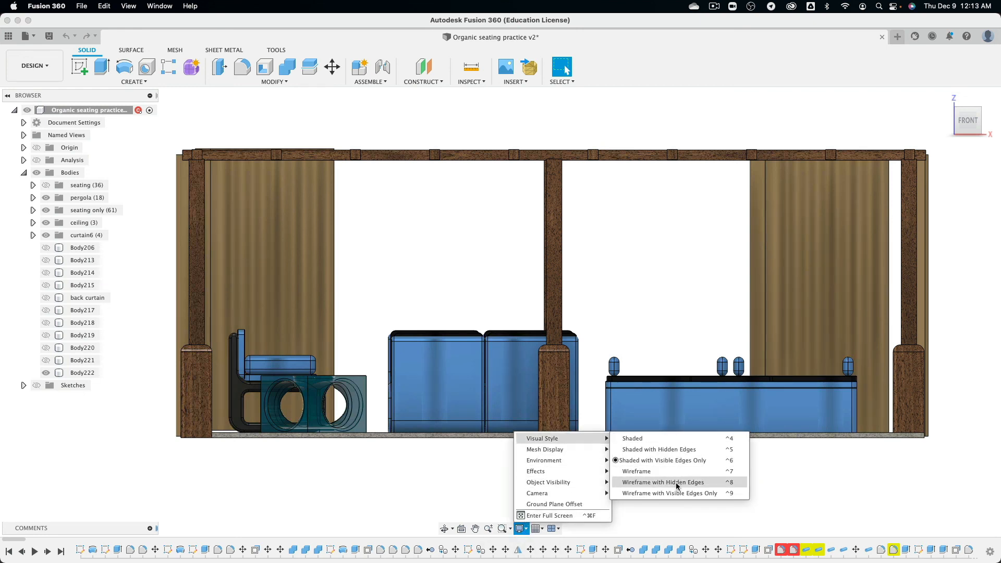
{"action": "left_click", "coordinate": [673, 495]}
{"action": "middle_click_drag", "start_coordinate": [458, 294], "coordinate": [476, 301]}
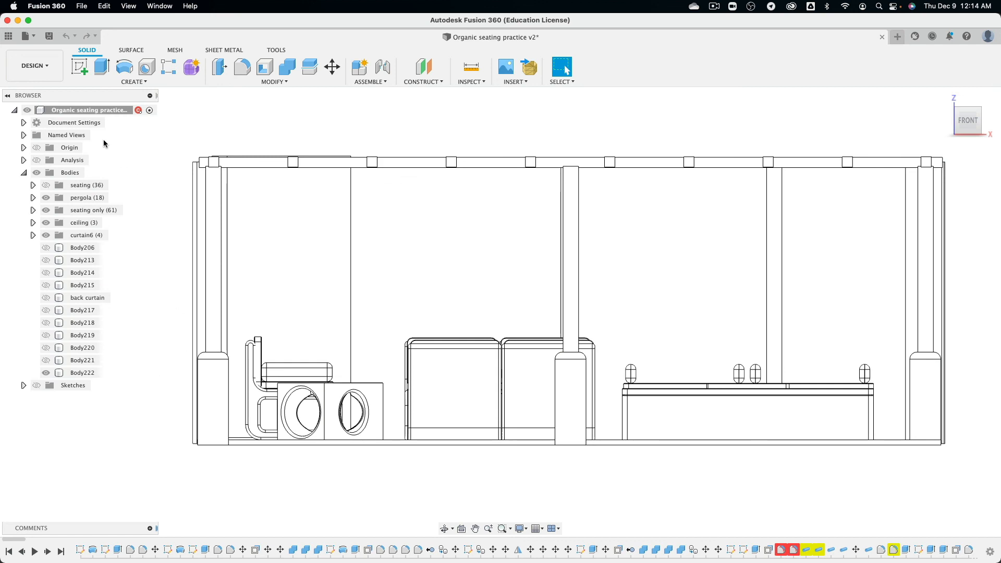
Return the pergola model to the Render workspace with the whole pergola in view.
{"action": "left_click", "coordinate": [35, 66]}
{"action": "left_click", "coordinate": [43, 131]}
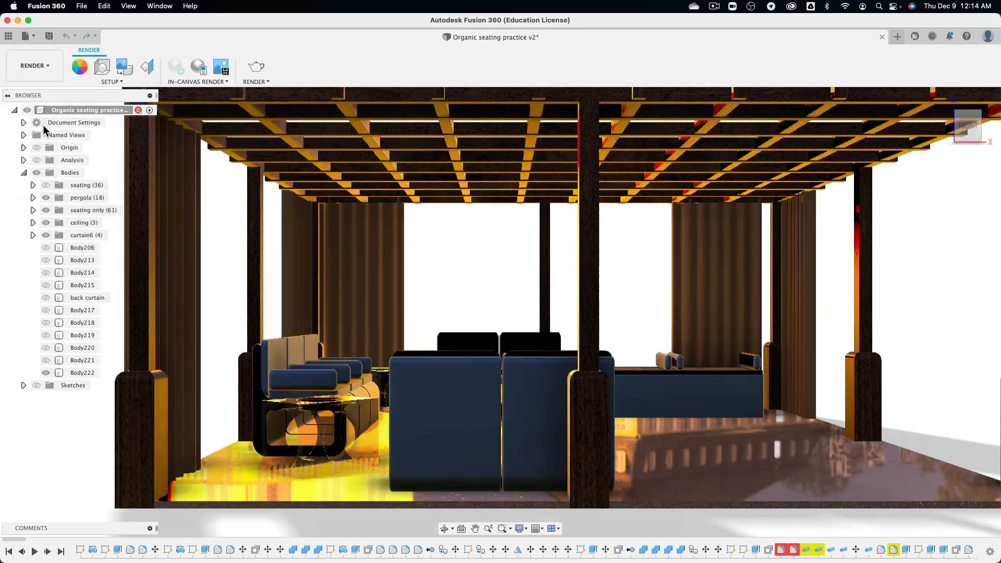
{"action": "scroll", "coordinate": [453, 264], "scroll_direction": "down", "scroll_amount": 5}
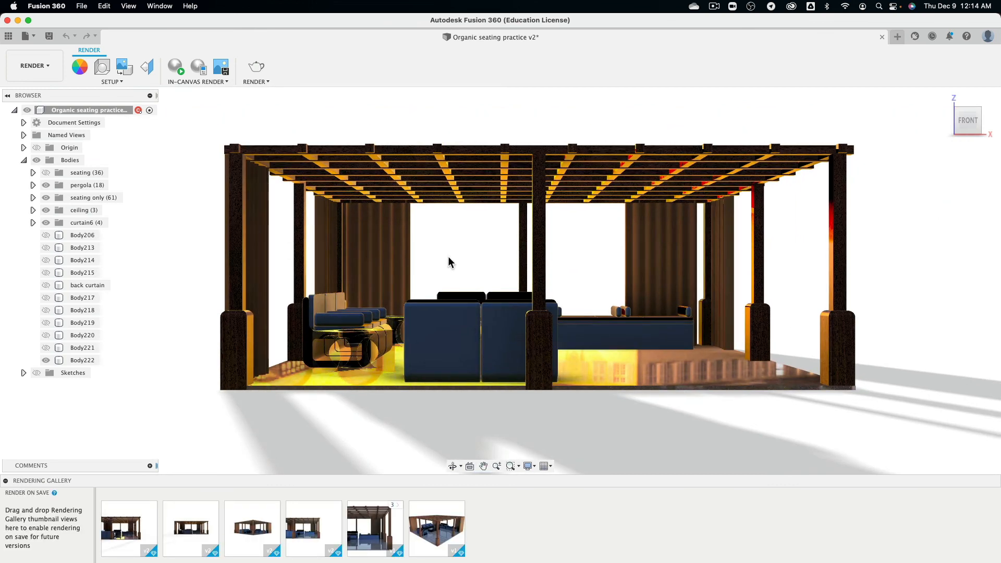
Switch to Affinity Designer and create a new landscape Letter document, 11 x 8.5 in at 300 DPI.
{"action": "key", "text": "super+Tab"}
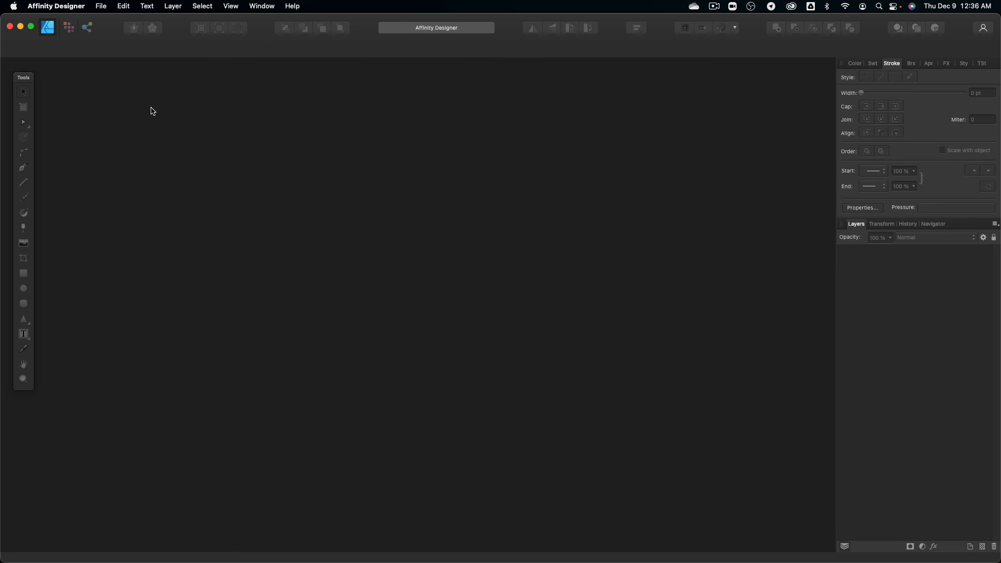
{"action": "left_click", "coordinate": [101, 7]}
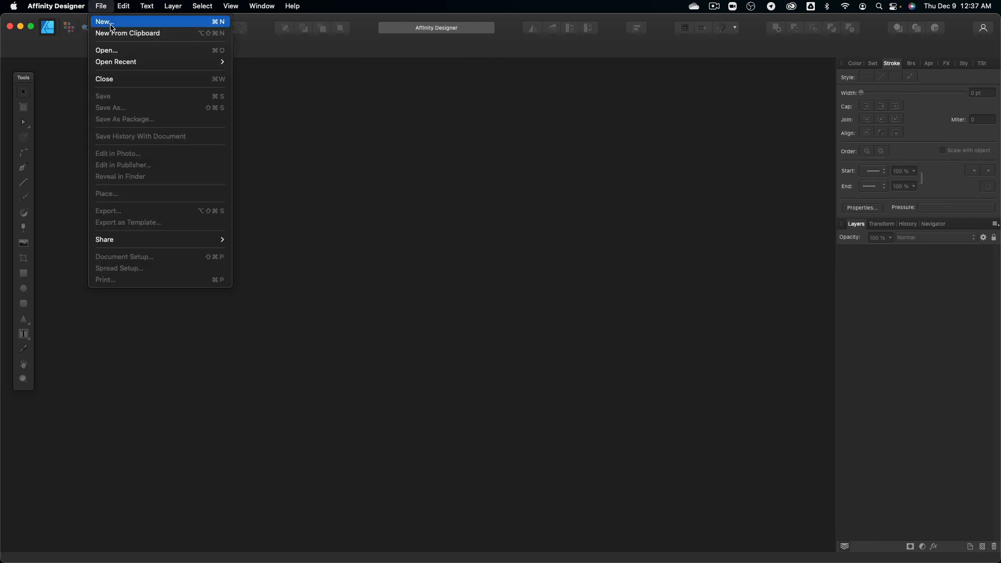
{"action": "left_click", "coordinate": [127, 22]}
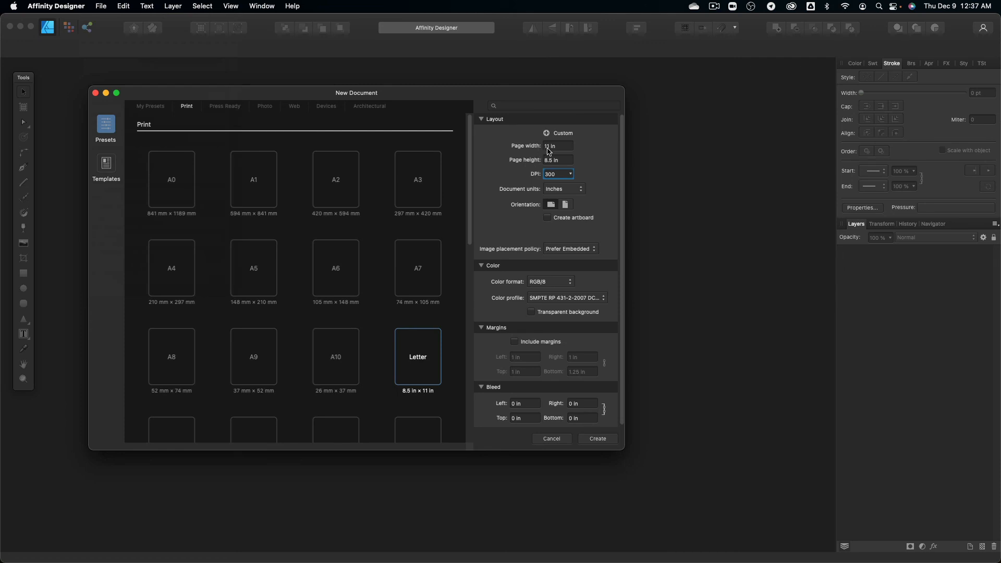
{"action": "left_click", "coordinate": [598, 439]}
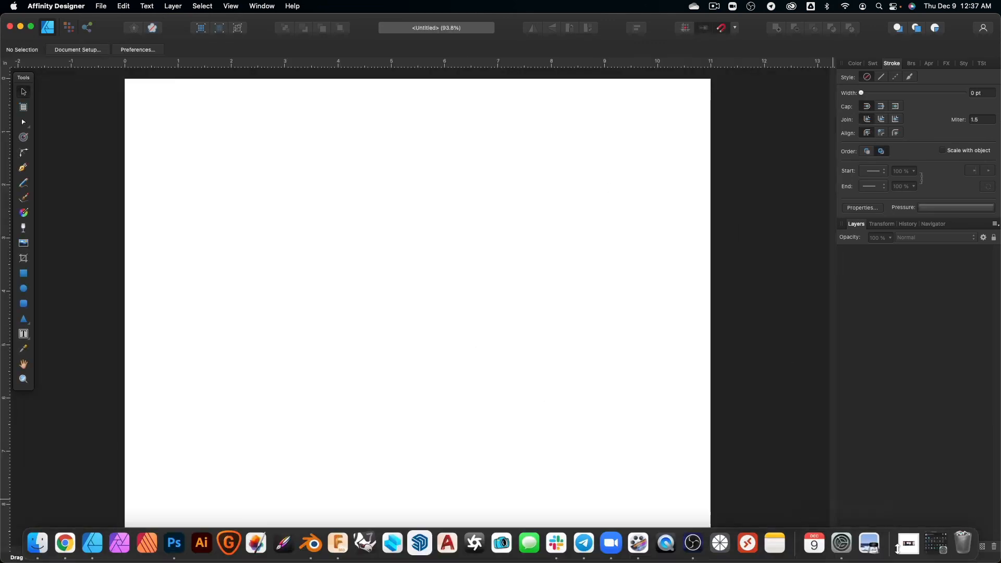
Place the front-view pergola render PNG from Downloads on the page and crop it closely around the pergola.
{"action": "left_click", "coordinate": [908, 544]}
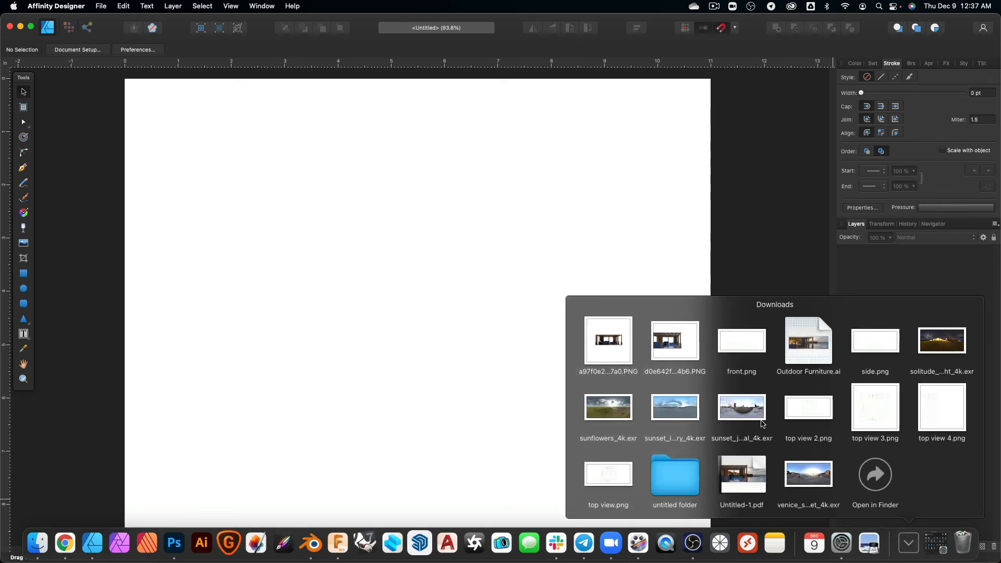
{"action": "left_click_drag", "start_coordinate": [649, 373], "coordinate": [344, 250]}
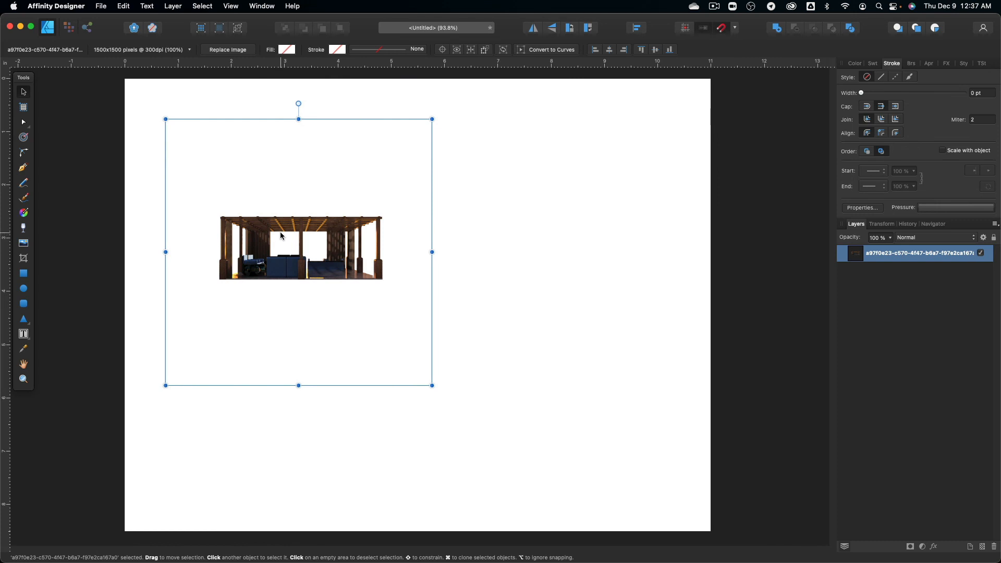
{"action": "left_click", "coordinate": [24, 259]}
{"action": "left_click_drag", "start_coordinate": [166, 120], "coordinate": [217, 210]}
{"action": "left_click_drag", "start_coordinate": [432, 385], "coordinate": [391, 286]}
{"action": "key", "text": "v"}
{"action": "left_click", "coordinate": [206, 127]}
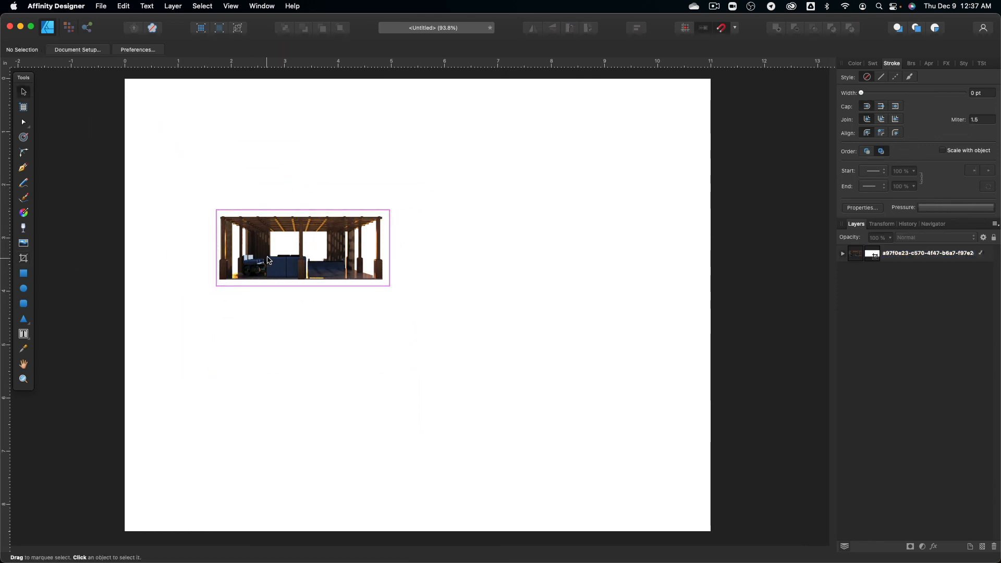
Enlarge the pergola image from the page's left edge and crop off its left part, just before the middle post.
{"action": "left_click_drag", "start_coordinate": [268, 260], "coordinate": [177, 288]}
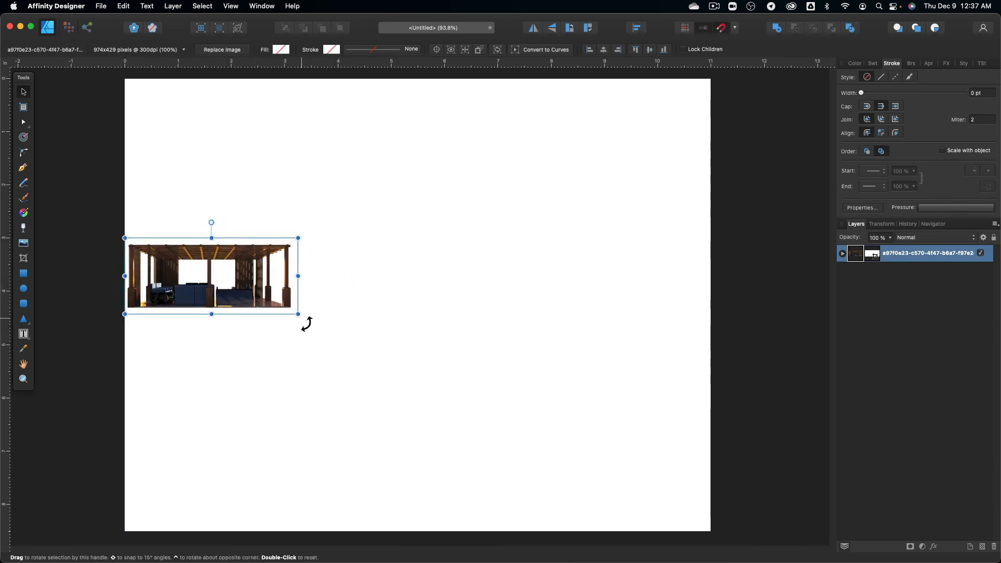
{"action": "left_click_drag", "start_coordinate": [299, 318], "coordinate": [587, 464]}
{"action": "left_click", "coordinate": [23, 258]}
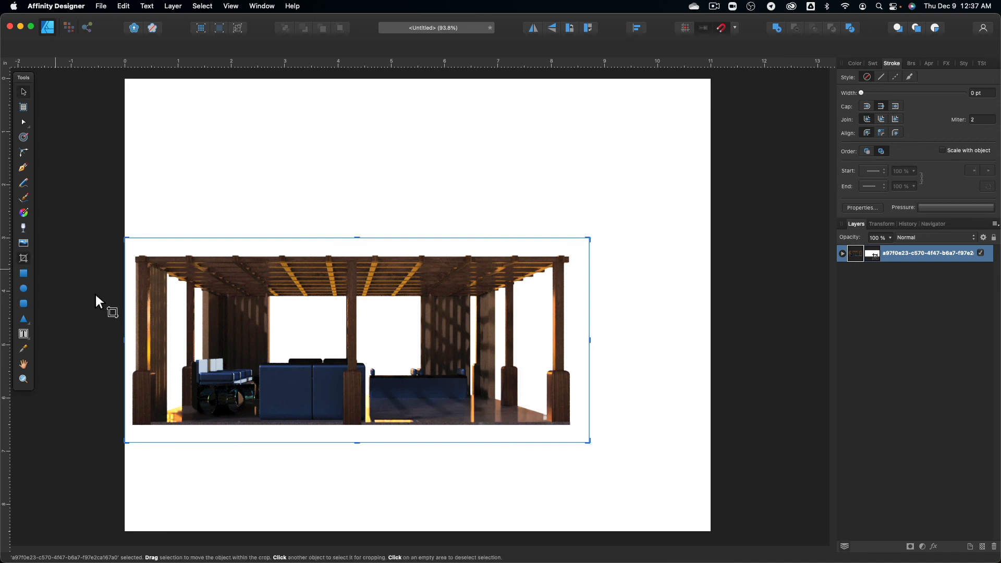
{"action": "left_click_drag", "start_coordinate": [133, 344], "coordinate": [327, 340]}
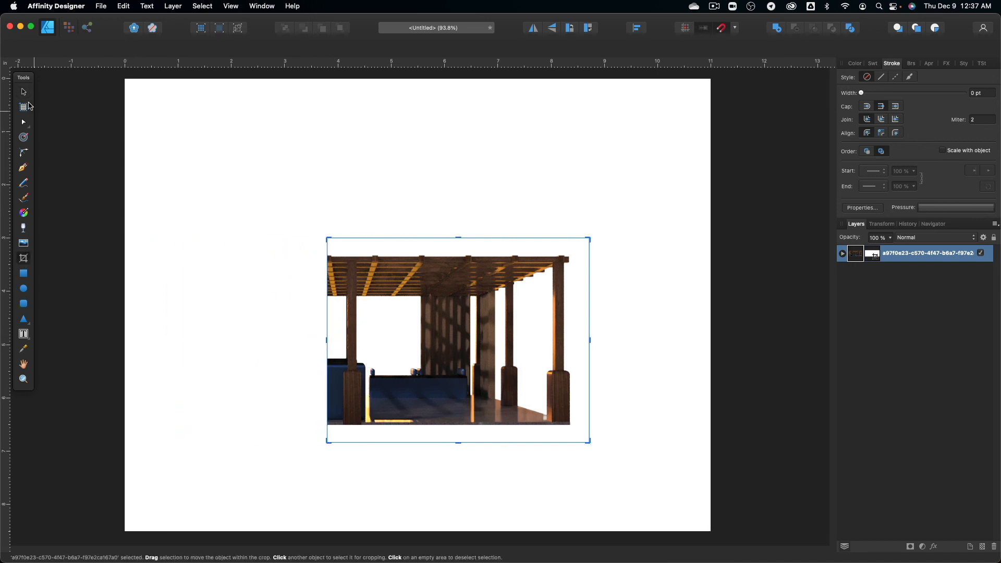
{"action": "key", "text": "v"}
{"action": "left_click", "coordinate": [196, 264]}
Align the cropped pergola with the page's left edge, scale it to about 6.85 in wide, and lower it slightly.
{"action": "left_click_drag", "start_coordinate": [422, 286], "coordinate": [220, 251]}
{"action": "left_click_drag", "start_coordinate": [388, 305], "coordinate": [428, 307]}
{"action": "key", "text": "super+z"}
{"action": "left_click_drag", "start_coordinate": [387, 203], "coordinate": [498, 148]}
{"action": "left_click_drag", "start_coordinate": [482, 408], "coordinate": [490, 410]}
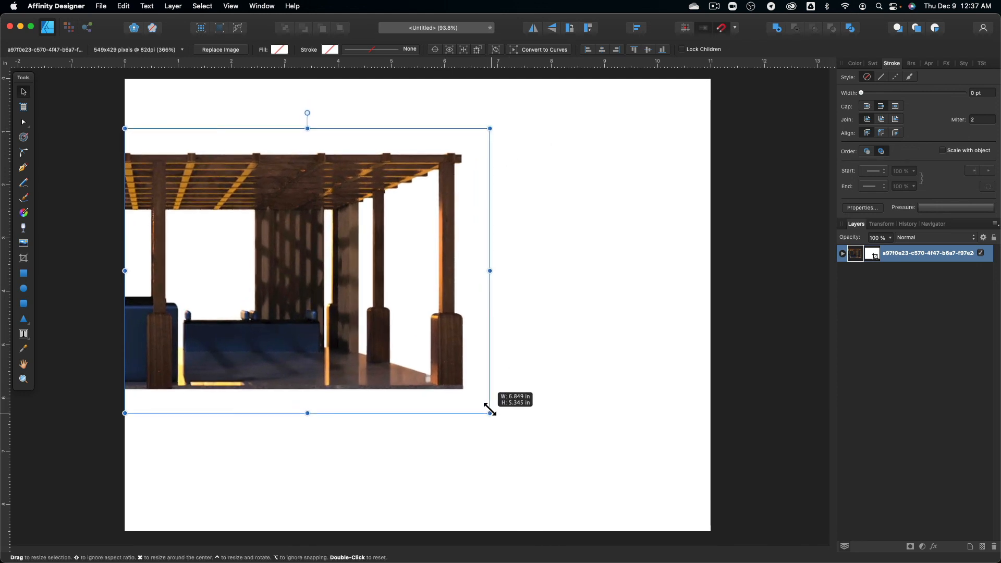
{"action": "left_click_drag", "start_coordinate": [445, 300], "coordinate": [447, 341]}
{"action": "left_click", "coordinate": [588, 222]}
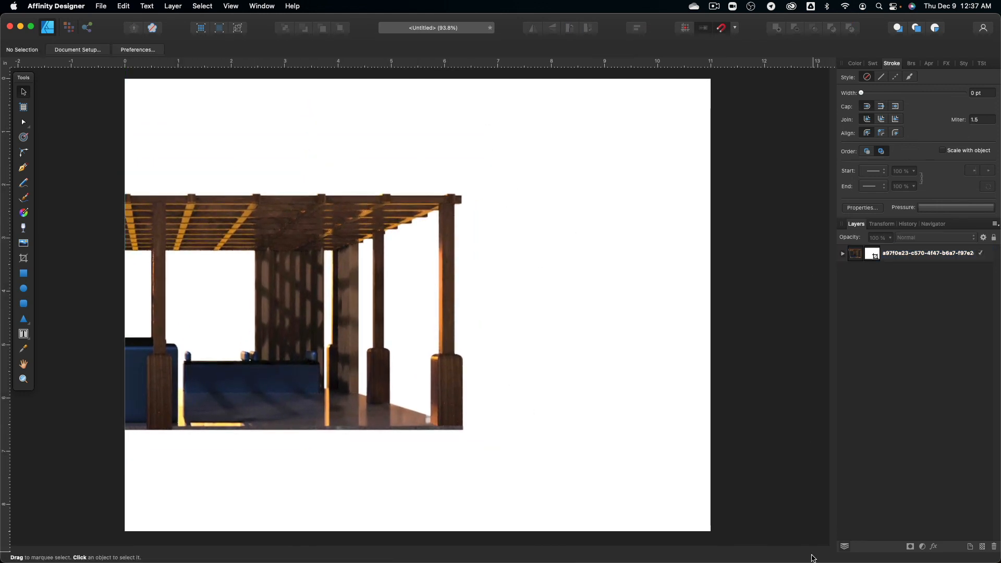
Expand the pergola image's layer and inspect its nested crop rectangle by selecting the image and rectangle in turn.
{"action": "left_click", "coordinate": [842, 254]}
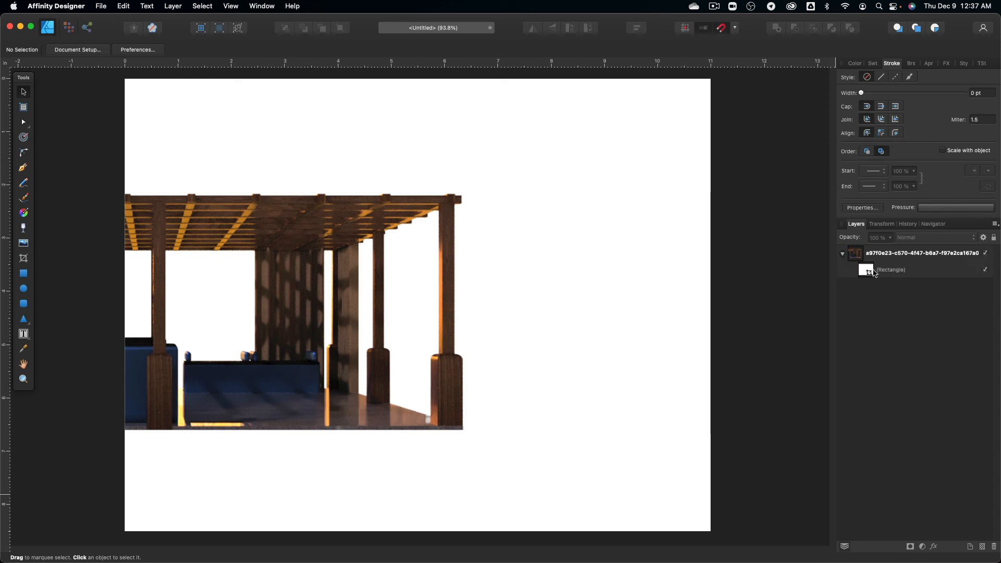
{"action": "left_click", "coordinate": [872, 272]}
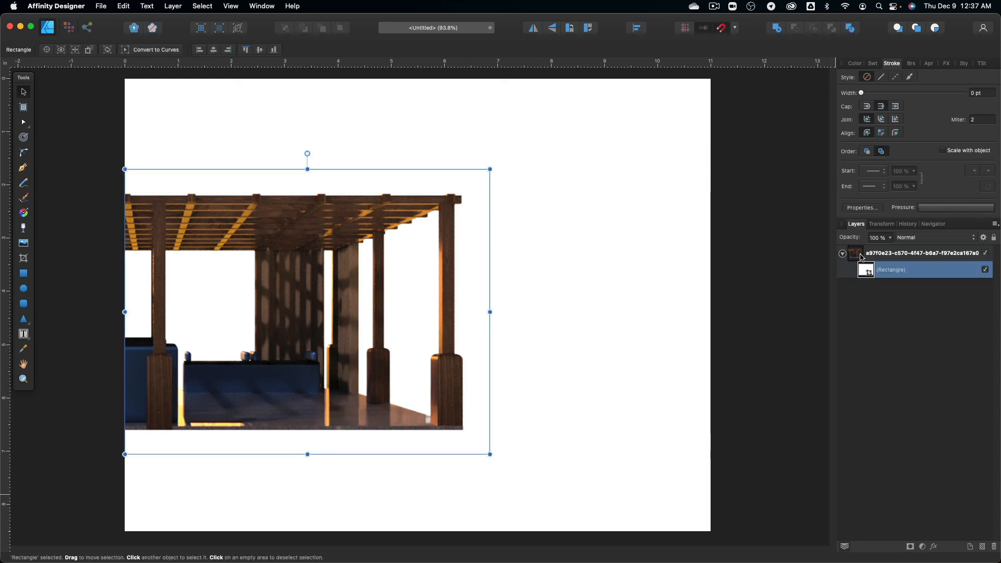
{"action": "left_click", "coordinate": [857, 255]}
{"action": "left_click", "coordinate": [866, 269]}
{"action": "left_click", "coordinate": [861, 259]}
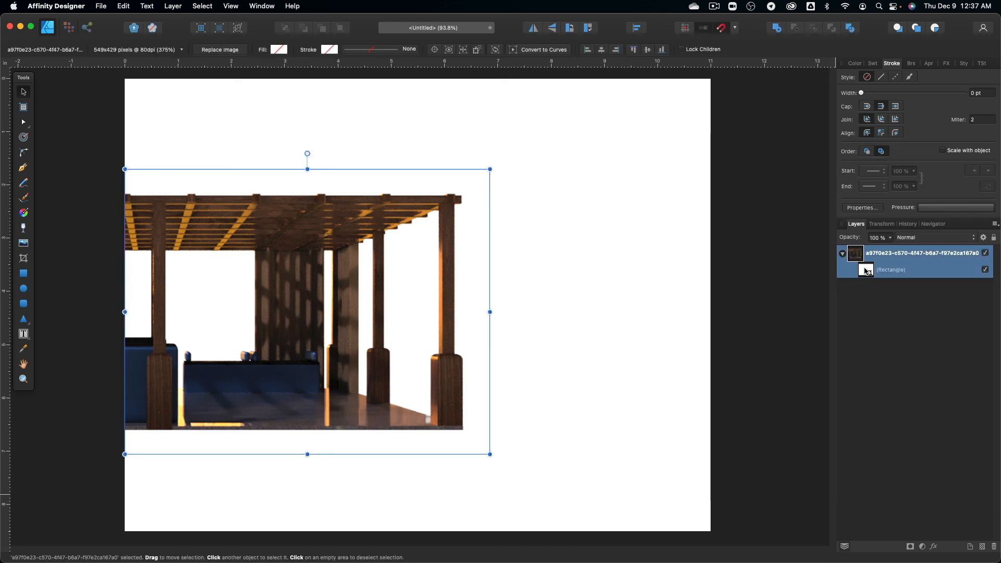
{"action": "left_click", "coordinate": [866, 271]}
Paste the Sicily sunset photo onto the page and stack it beneath the pergola image.
{"action": "mouse_move", "coordinate": [902, 561]}
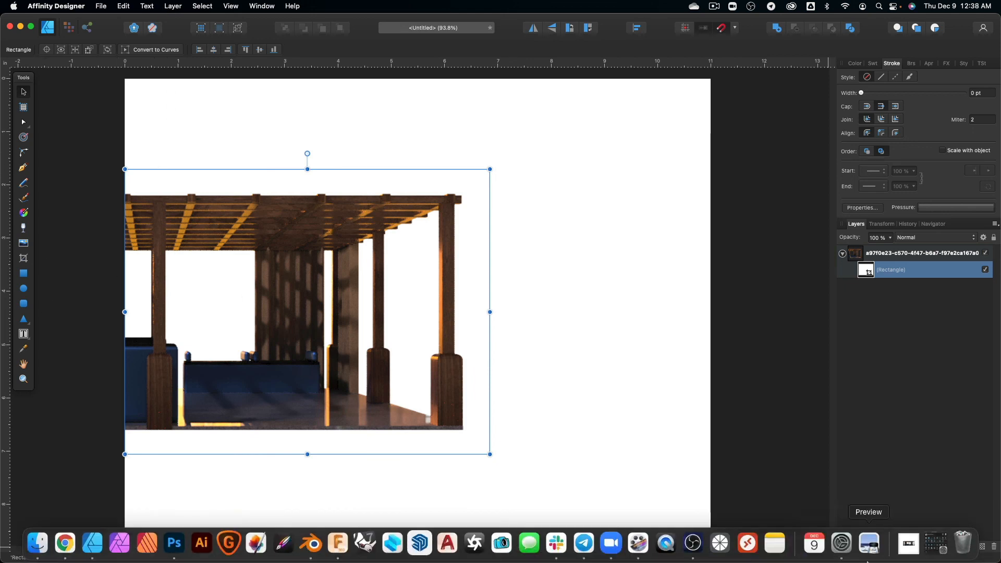
{"action": "left_click", "coordinate": [907, 543]}
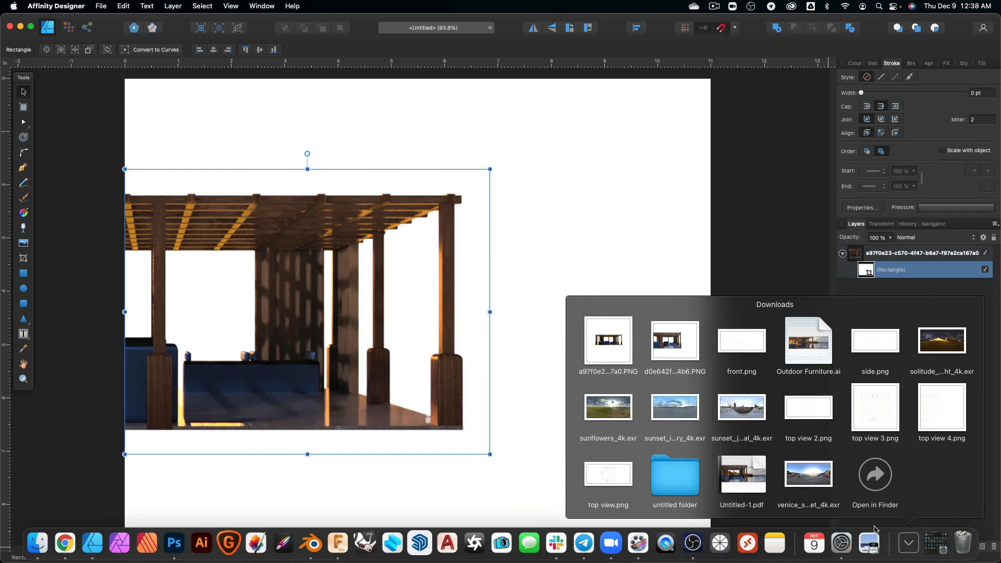
{"action": "left_click", "coordinate": [511, 169]}
{"action": "key", "text": "super+v"}
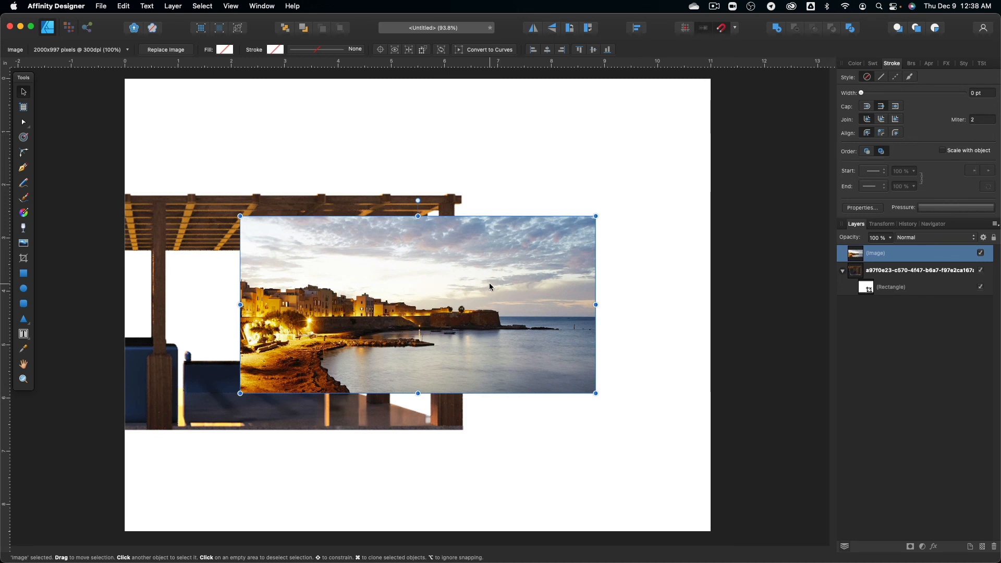
{"action": "left_click_drag", "start_coordinate": [931, 248], "coordinate": [897, 321]}
Scale the sunset photo to the full 11 in page width and align its lower edge with the pergola's base.
{"action": "left_click_drag", "start_coordinate": [542, 316], "coordinate": [426, 365]}
{"action": "left_click_drag", "start_coordinate": [480, 265], "coordinate": [715, 149]}
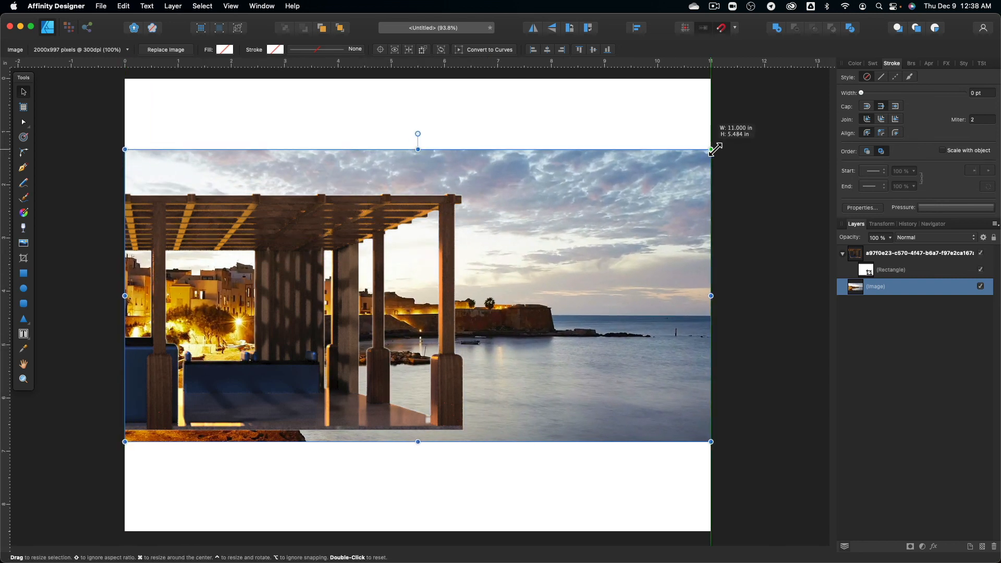
{"action": "left_click_drag", "start_coordinate": [582, 352], "coordinate": [581, 346]}
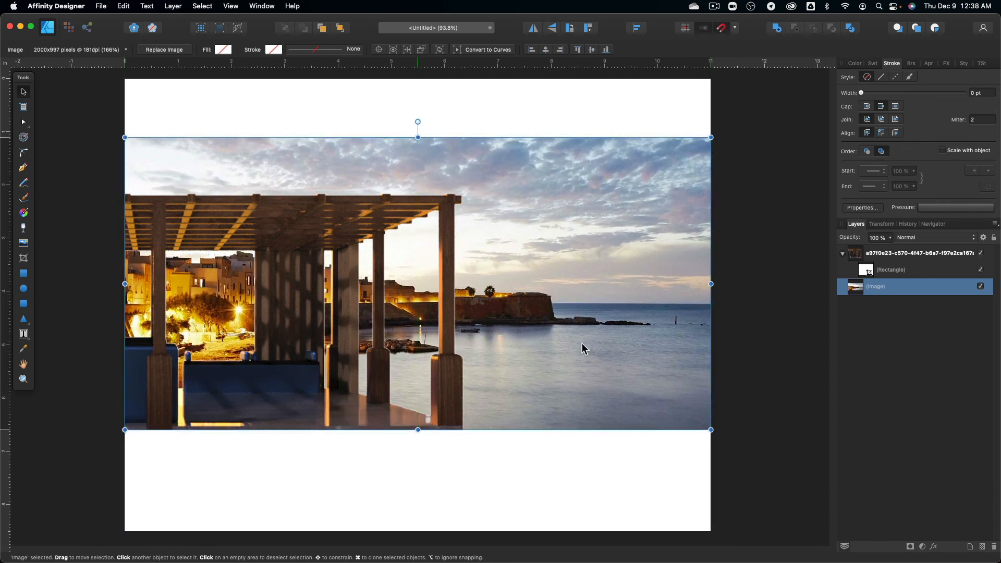
Crop the sunset photo's upper sky down to just below the pergola roof and expand its layer.
{"action": "left_click", "coordinate": [24, 257]}
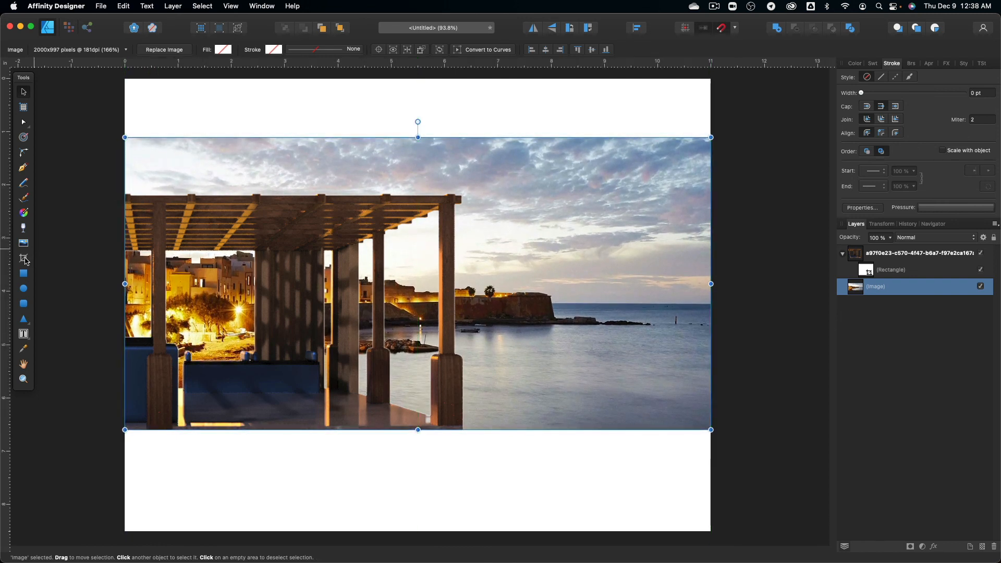
{"action": "left_click_drag", "start_coordinate": [422, 142], "coordinate": [428, 250]}
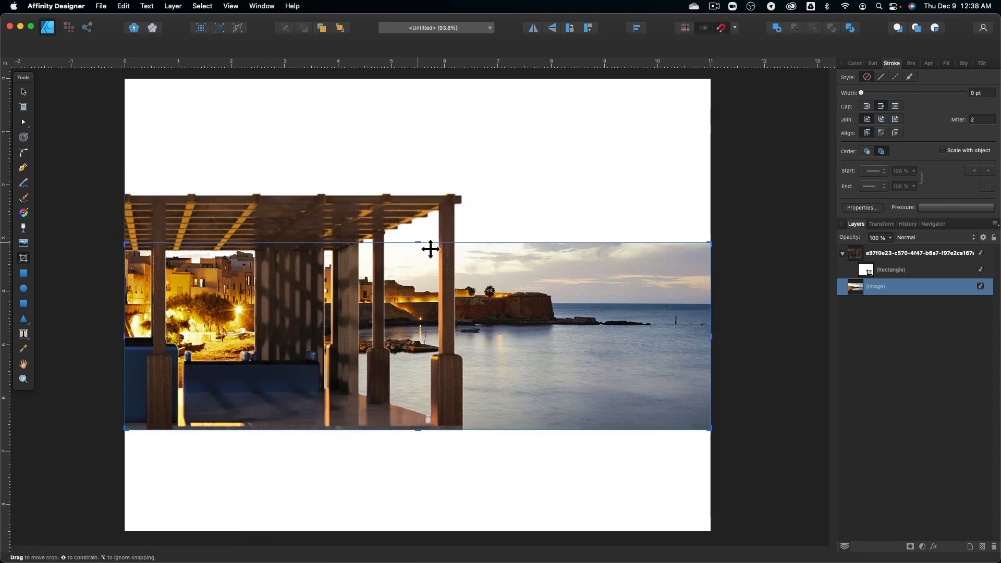
{"action": "key", "text": "v"}
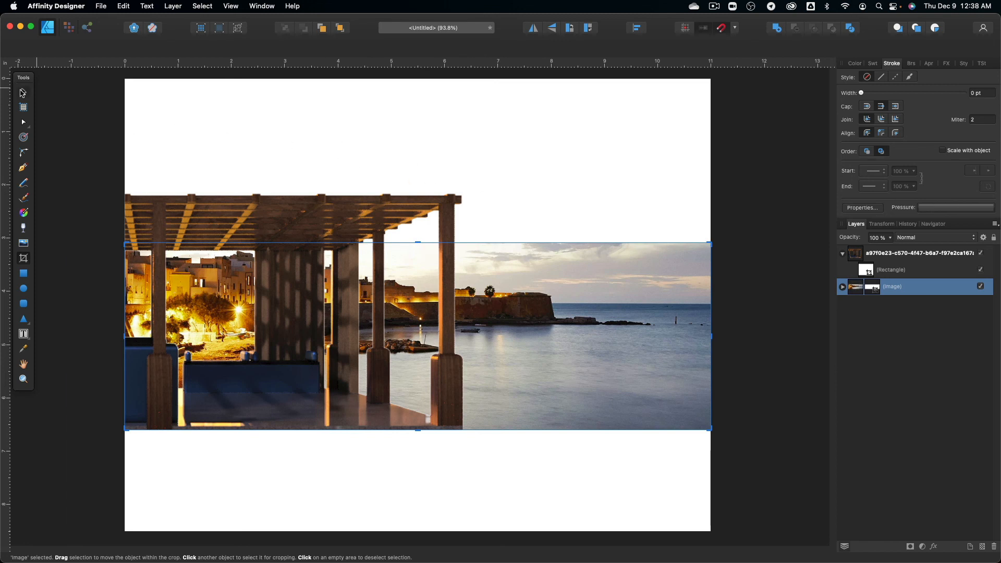
{"action": "left_click", "coordinate": [288, 141]}
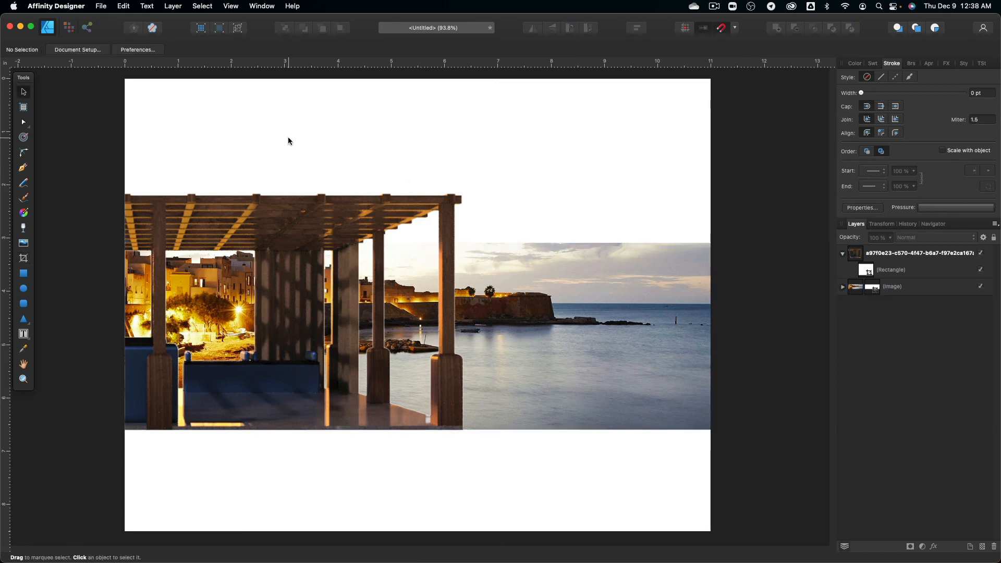
{"action": "left_click", "coordinate": [842, 287]}
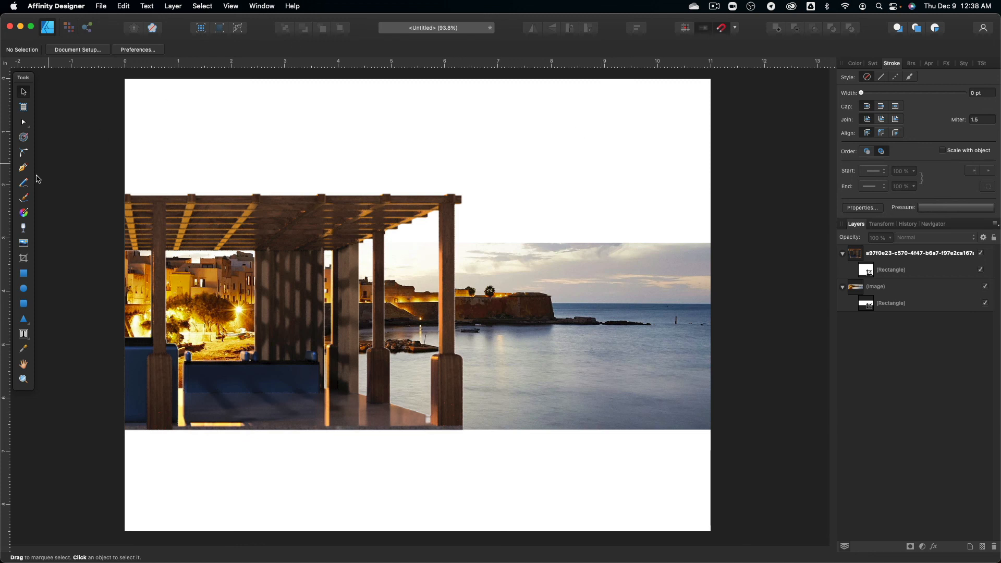
Add a text frame over the sea to the right of the pergola reading "Outdoor" and "Furniture" on two lines.
{"action": "left_click", "coordinate": [23, 333]}
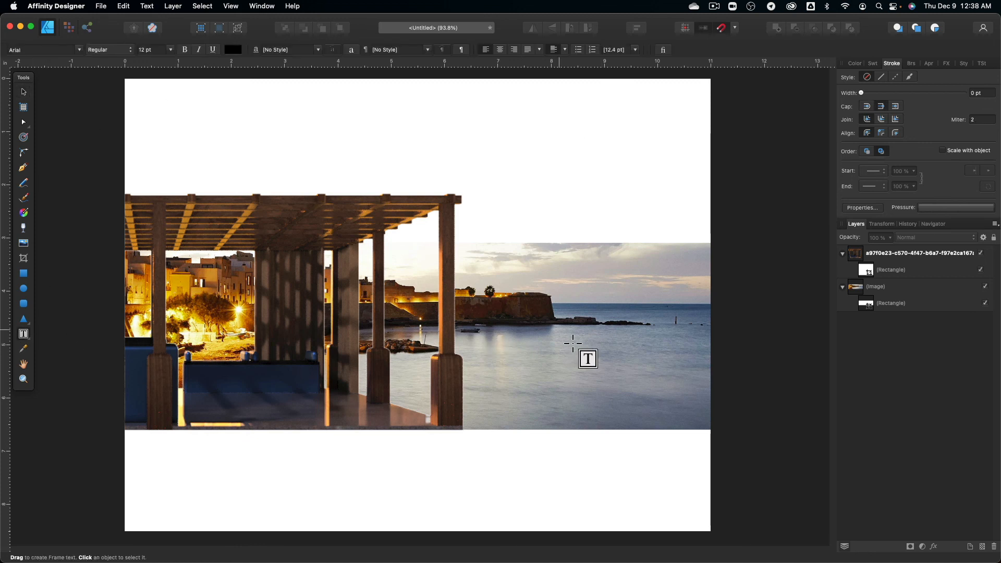
{"action": "left_click_drag", "start_coordinate": [541, 332], "coordinate": [650, 408]}
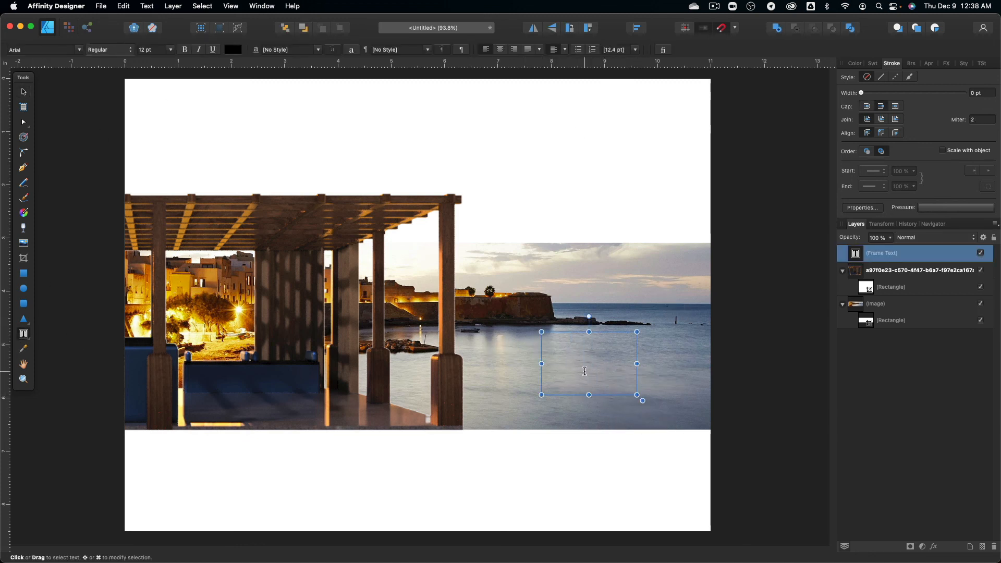
{"action": "type", "text": "Outdoor"}
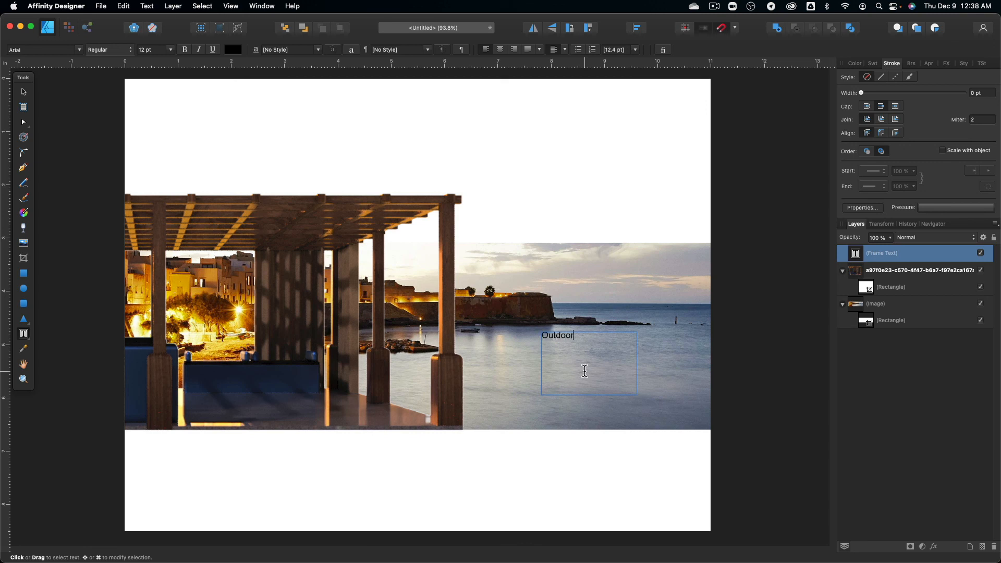
Set the whole "Outdoor Furniture" text to Helvetica Neue in the Light Italic style.
{"action": "key", "text": "super+a"}
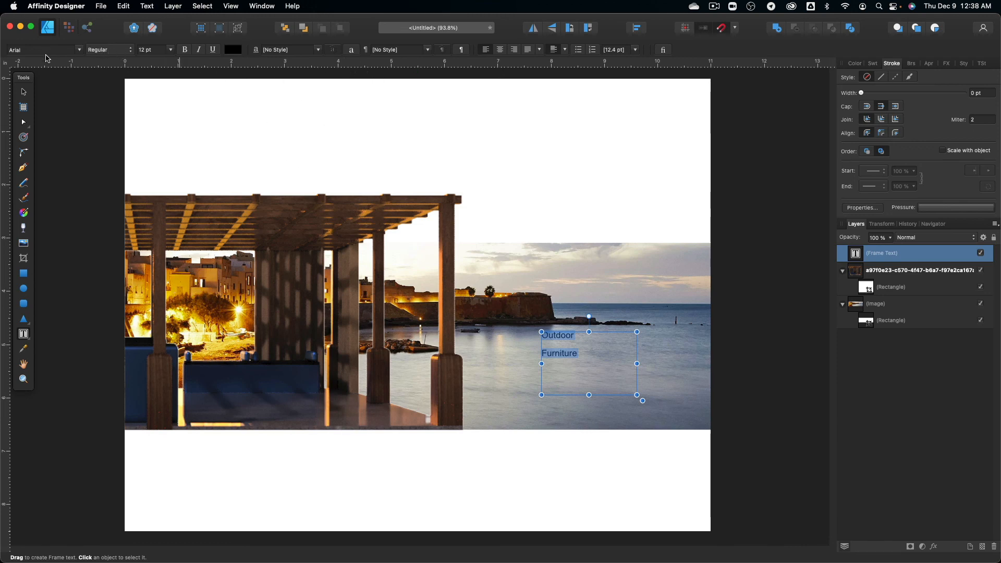
{"action": "left_click", "coordinate": [81, 51]}
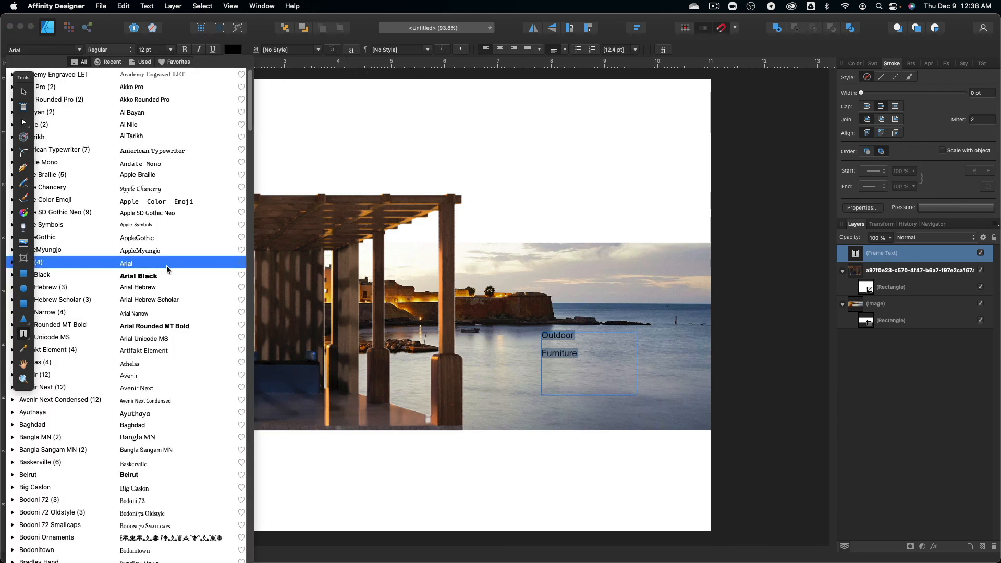
{"action": "left_click", "coordinate": [120, 50]}
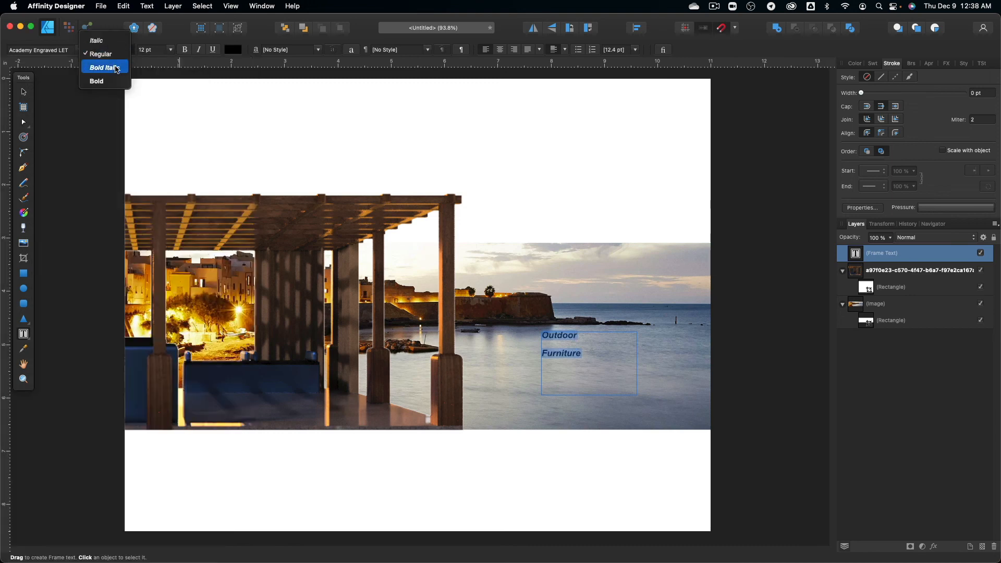
{"action": "left_click", "coordinate": [122, 68]}
{"action": "left_click", "coordinate": [44, 50]}
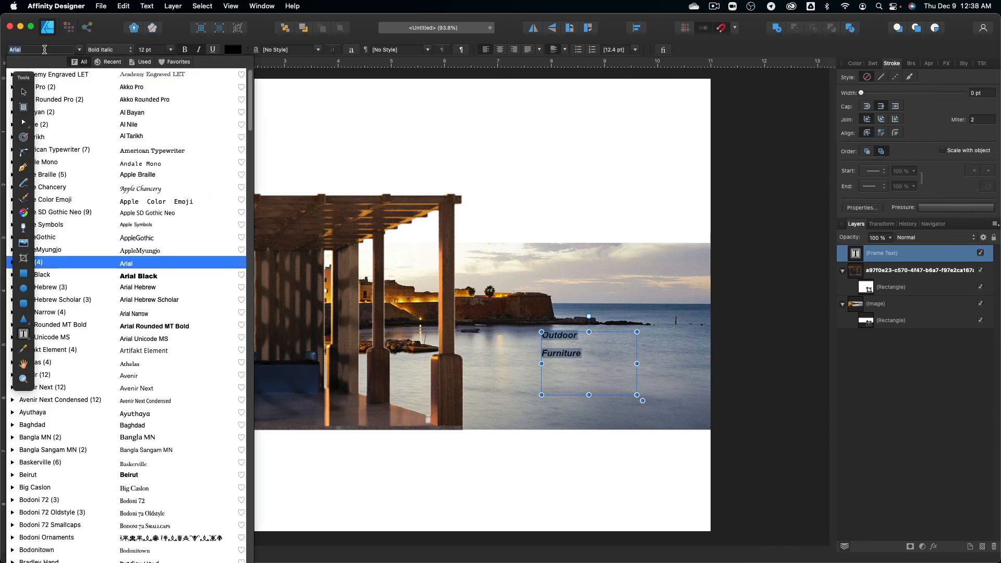
{"action": "type", "text": "hel"}
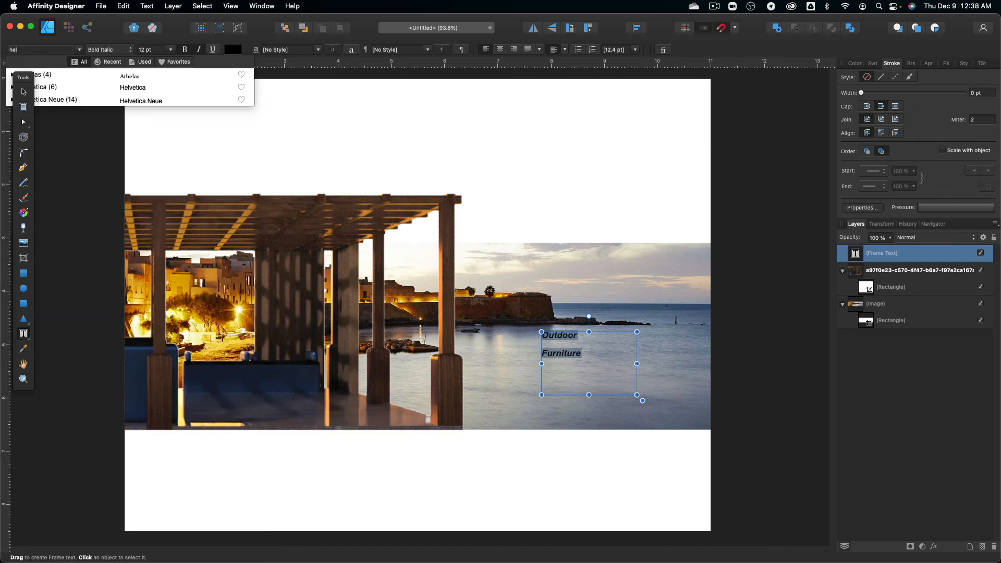
{"action": "key", "text": "Down"}
{"action": "key", "text": "Down"}
{"action": "key", "text": "Down"}
{"action": "key", "text": "Return"}
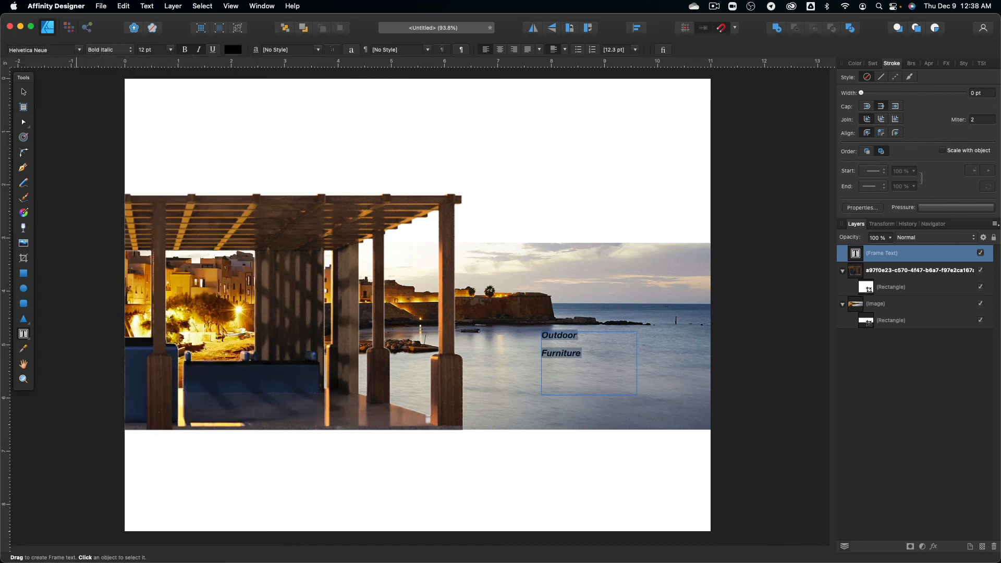
{"action": "left_click", "coordinate": [112, 49]}
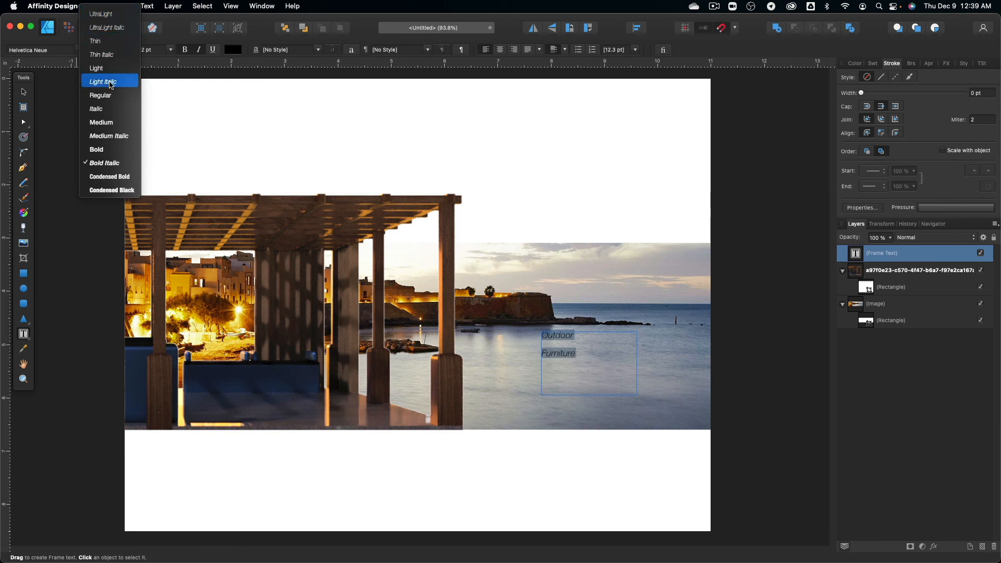
{"action": "left_click", "coordinate": [111, 85]}
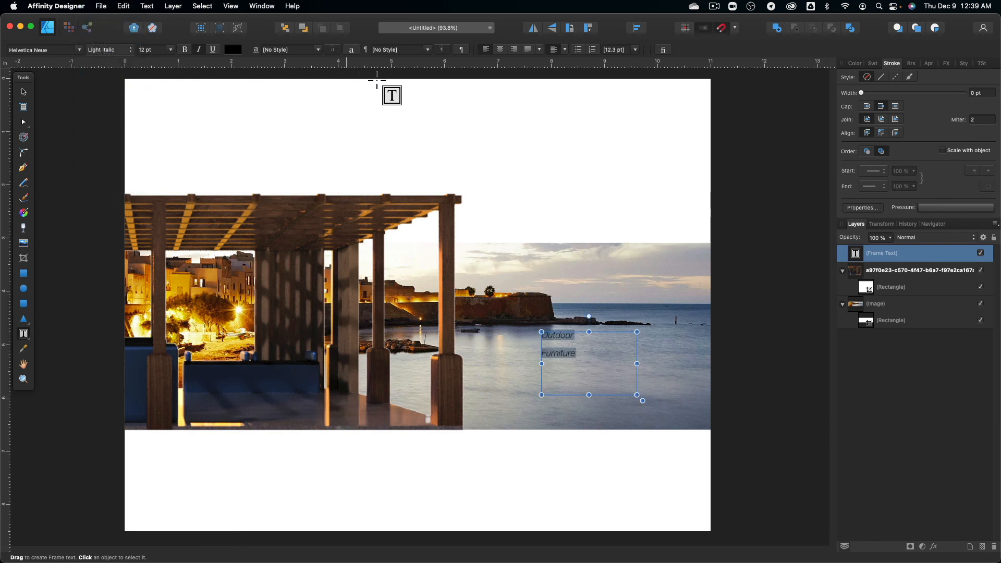
Right-align the title's two lines and set their leading to 4 pt.
{"action": "left_click", "coordinate": [514, 50]}
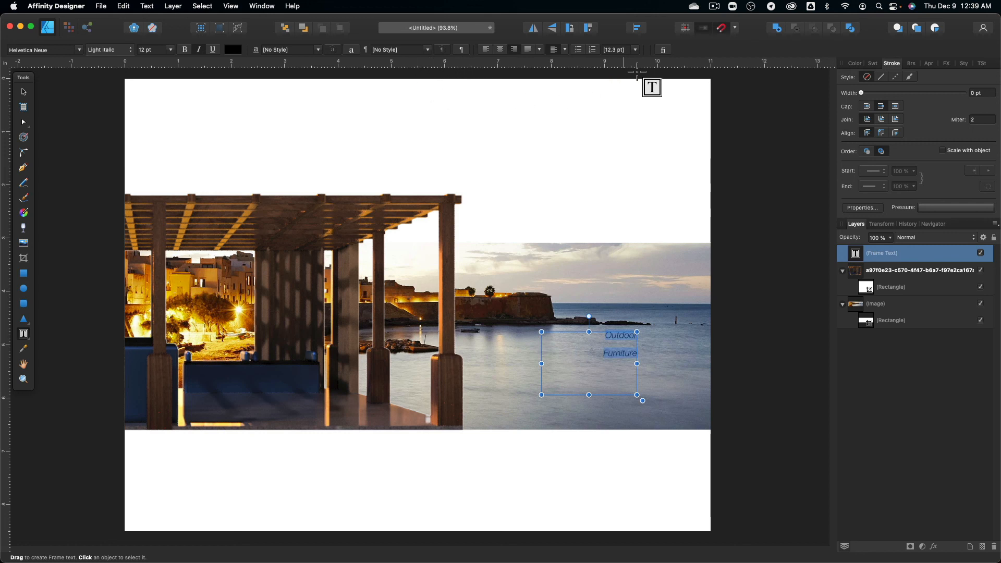
{"action": "left_click", "coordinate": [634, 49]}
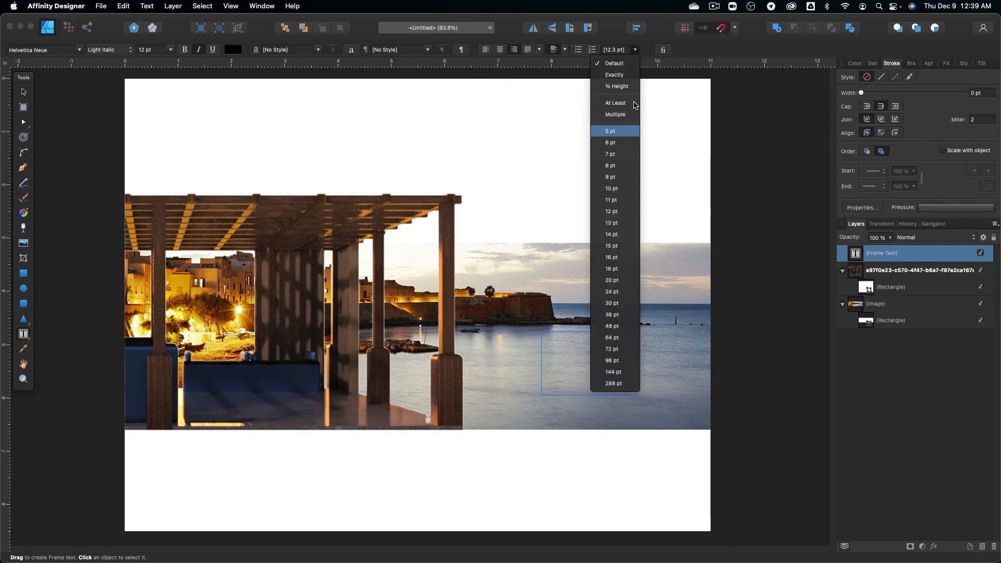
{"action": "scroll", "coordinate": [532, 151], "scroll_direction": "right", "scroll_amount": 5}
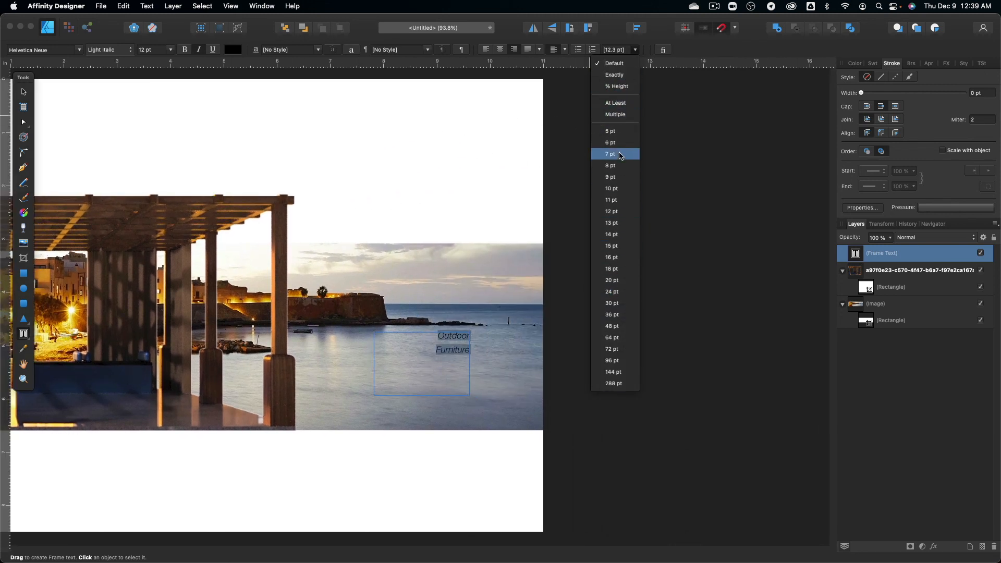
{"action": "left_click", "coordinate": [619, 131]}
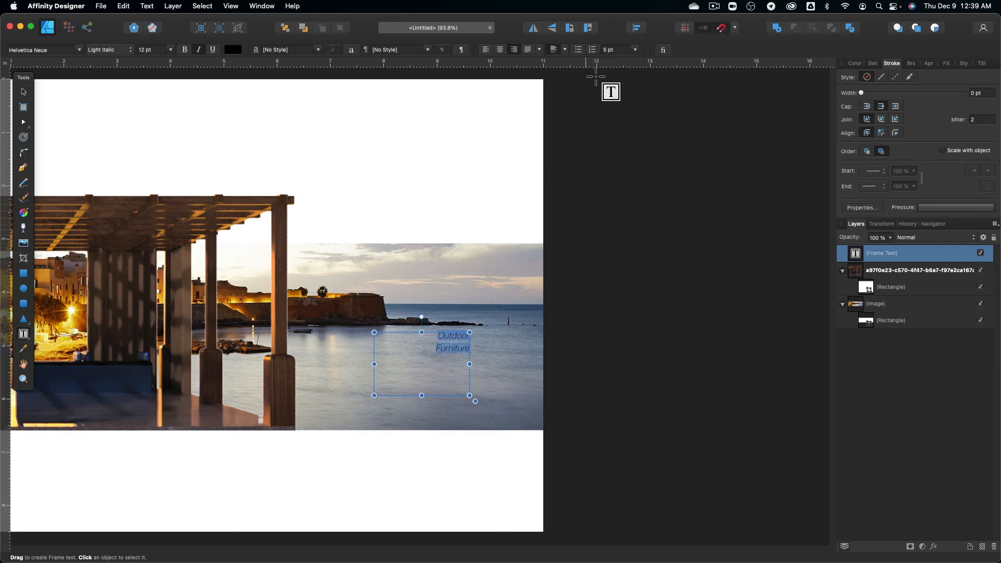
{"action": "left_click", "coordinate": [619, 49]}
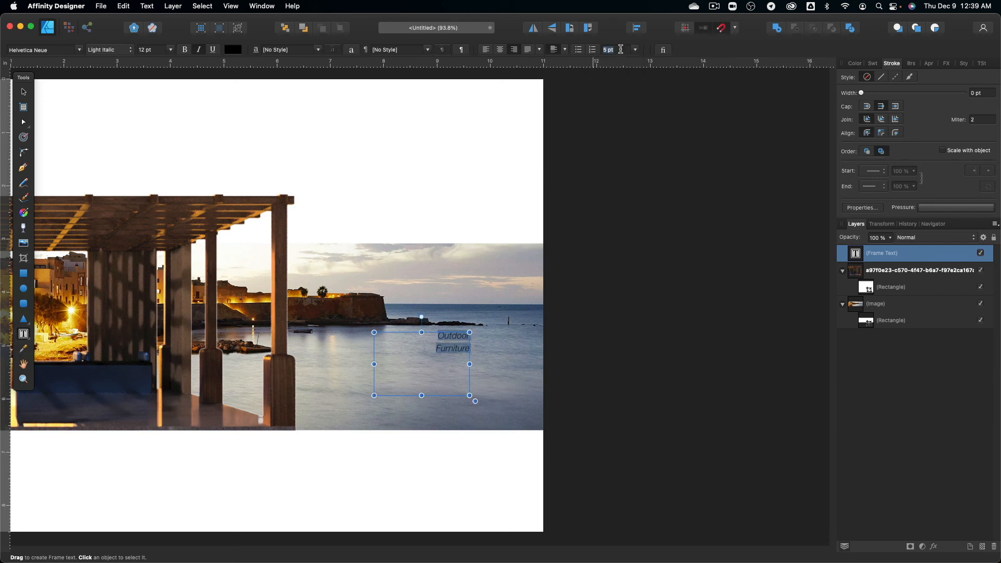
{"action": "type", "text": "4"}
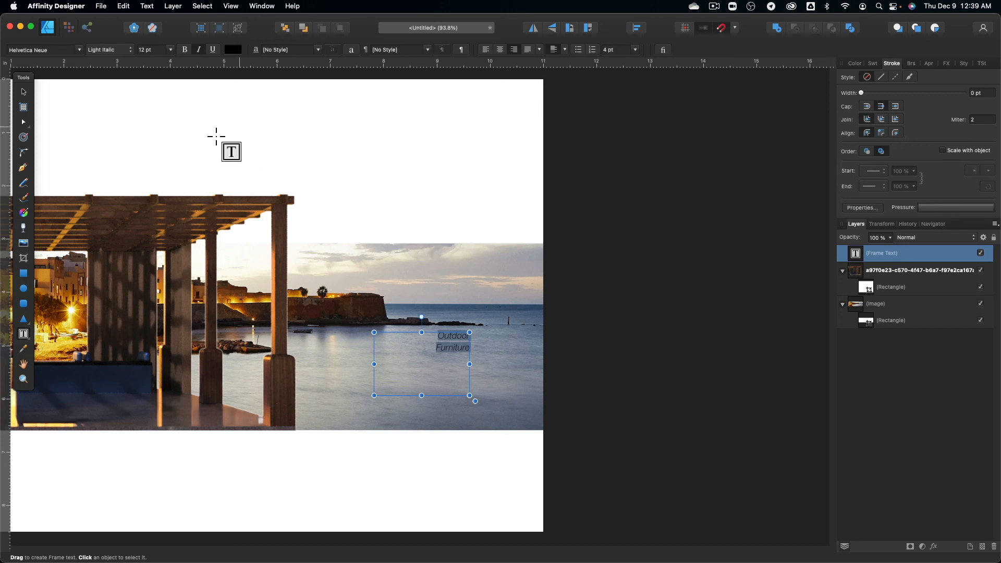
Enlarge the title to 24 pt and resize its frame so both words fit on their own lines.
{"action": "left_click", "coordinate": [24, 92]}
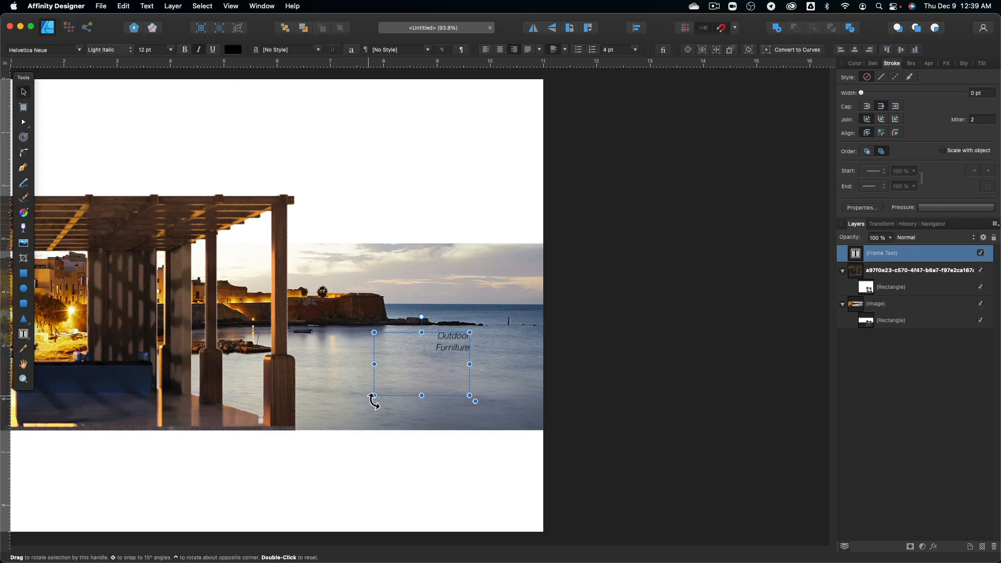
{"action": "left_click_drag", "start_coordinate": [374, 395], "coordinate": [406, 368]}
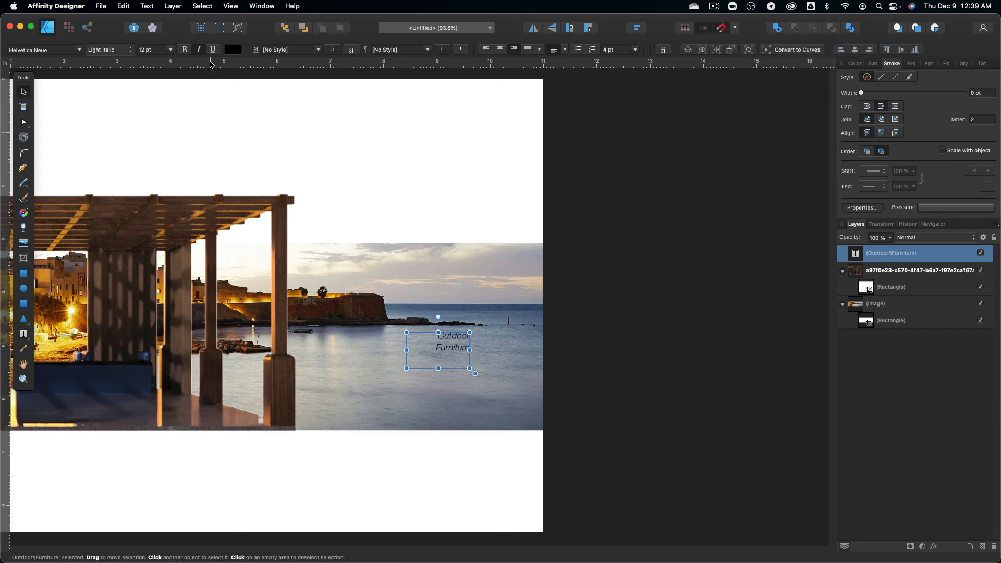
{"action": "left_click", "coordinate": [171, 49]}
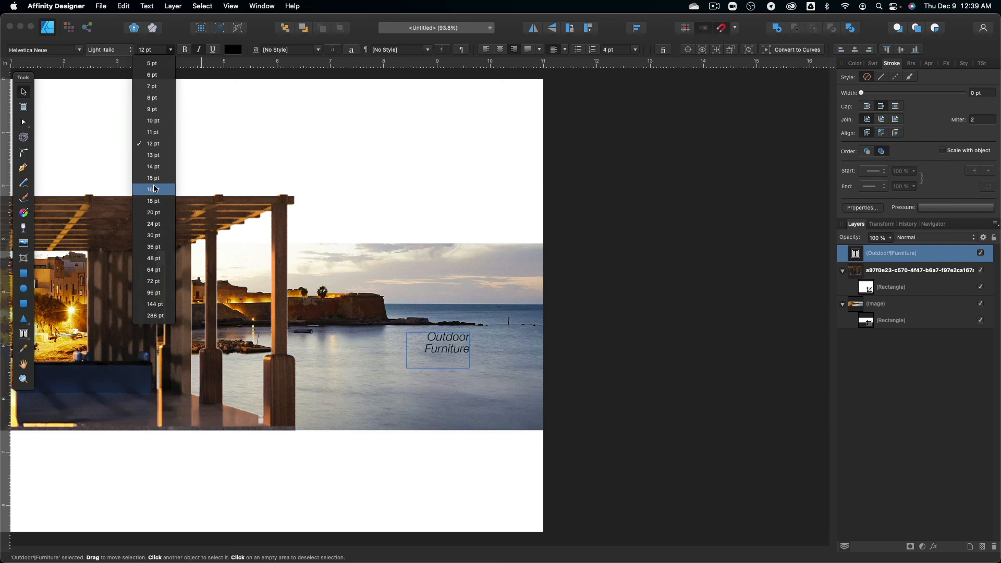
{"action": "left_click", "coordinate": [156, 224]}
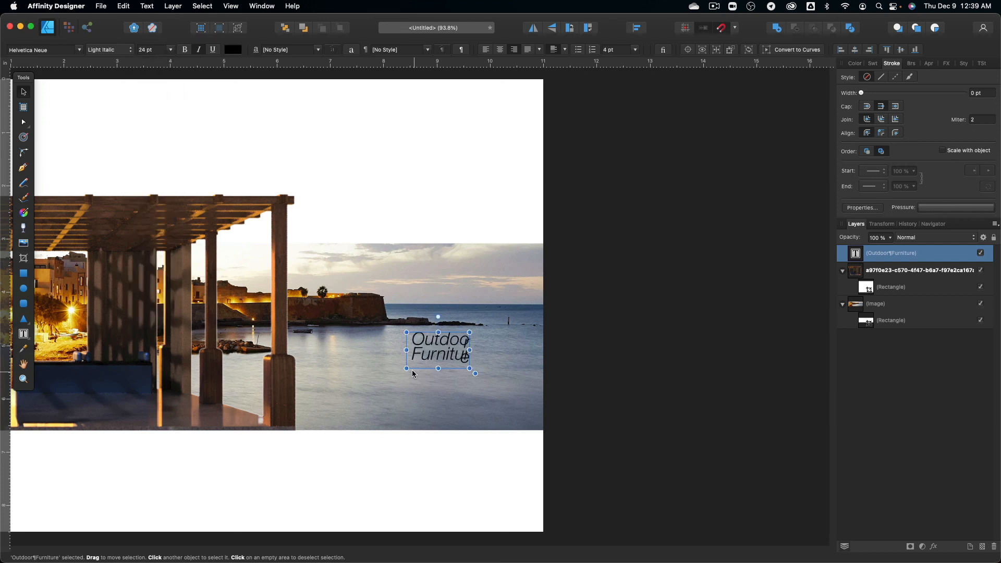
{"action": "left_click_drag", "start_coordinate": [407, 369], "coordinate": [362, 370]}
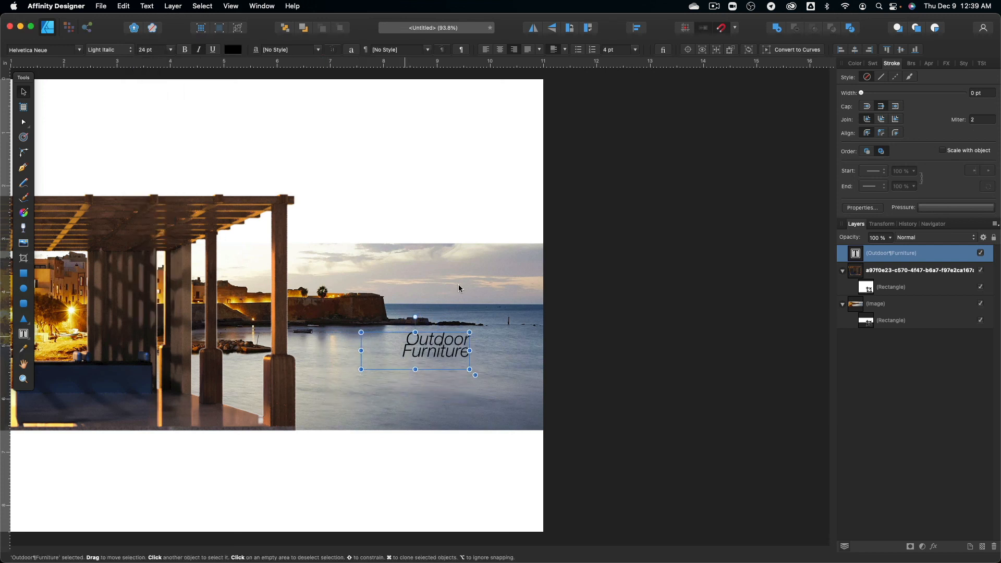
Set the title's leading to 8 pt and move the frame toward the photo's lower-right corner.
{"action": "left_click", "coordinate": [633, 50]}
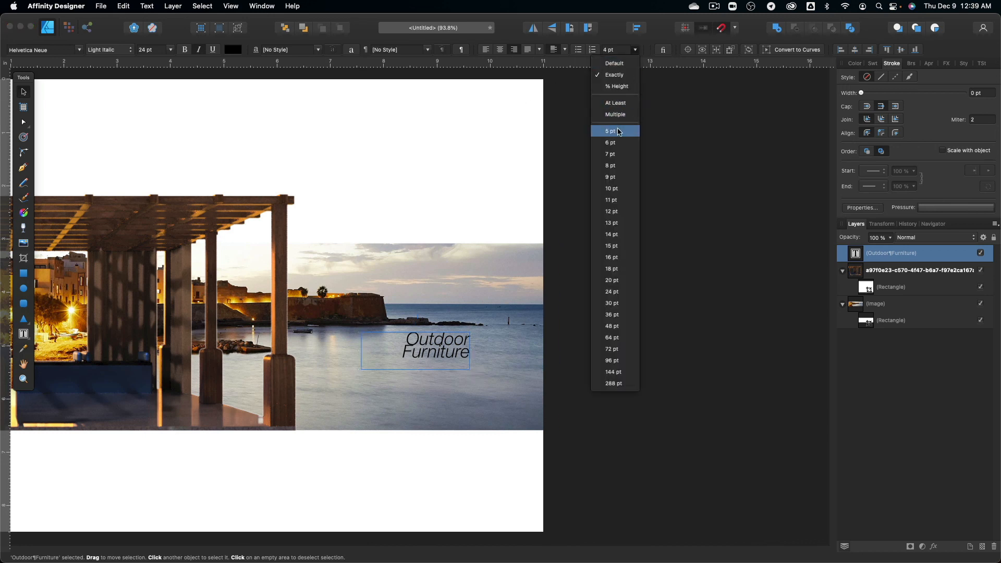
{"action": "left_click", "coordinate": [615, 165]}
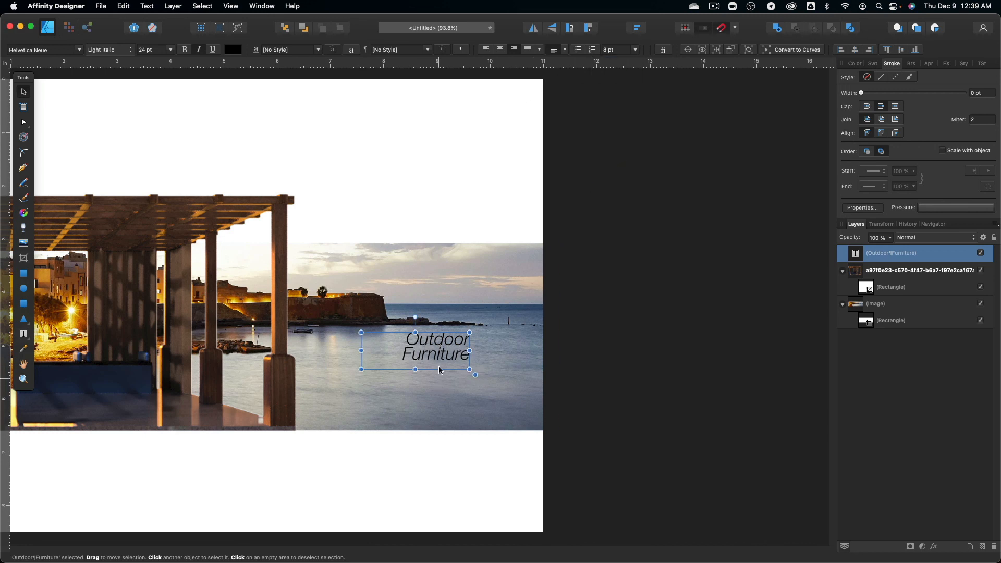
{"action": "left_click_drag", "start_coordinate": [447, 350], "coordinate": [499, 372]}
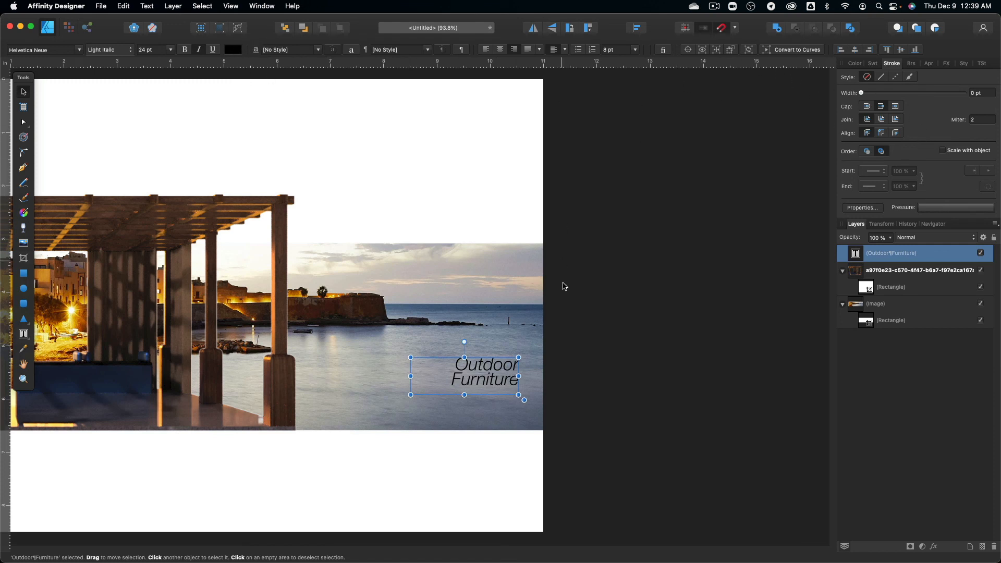
Change the color of the whole "Outdoor Furniture" text to white.
{"action": "double_click", "coordinate": [481, 367]}
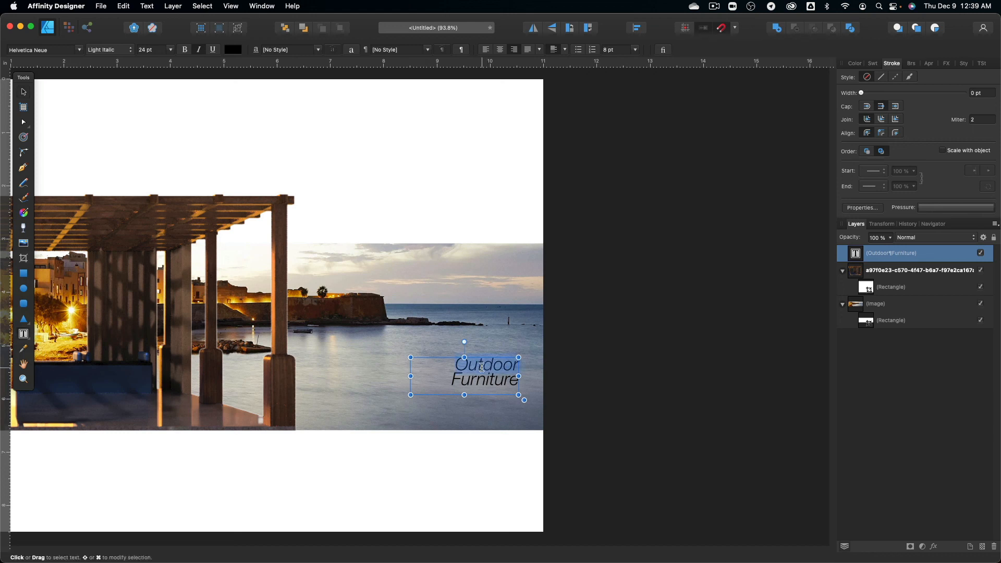
{"action": "key", "text": "super+a"}
{"action": "left_click", "coordinate": [234, 50]}
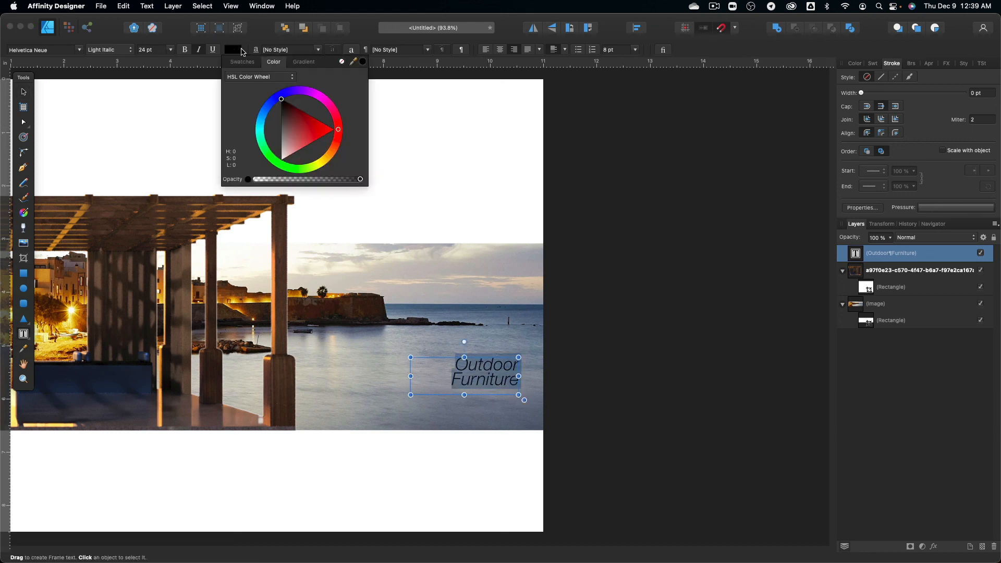
{"action": "left_click_drag", "start_coordinate": [284, 151], "coordinate": [274, 166]}
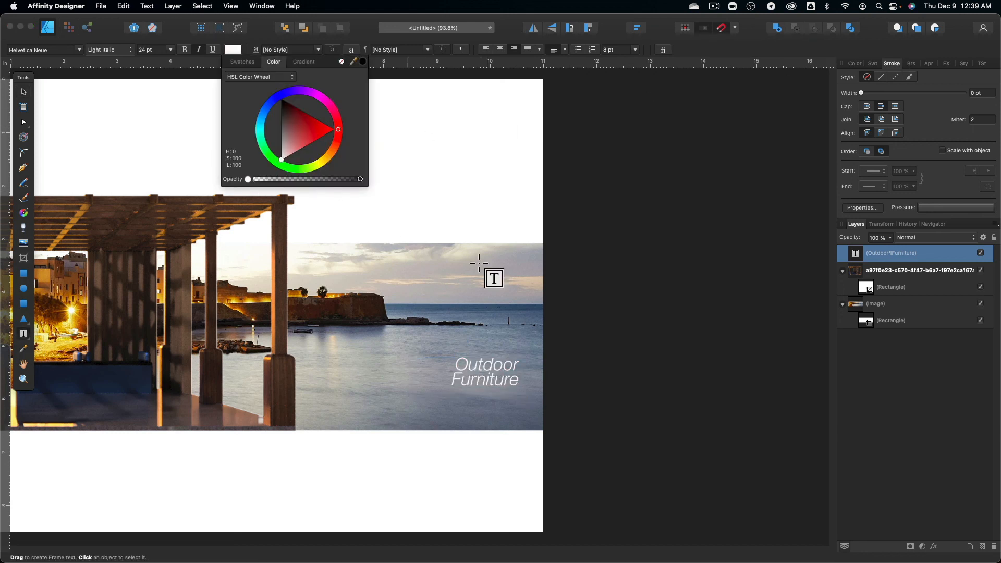
{"action": "left_click", "coordinate": [24, 92]}
Set the title's leading to 10 pt and position it just inside the sunset photo's lower-right corner.
{"action": "left_click_drag", "start_coordinate": [505, 374], "coordinate": [514, 388]}
{"action": "left_click", "coordinate": [637, 51]}
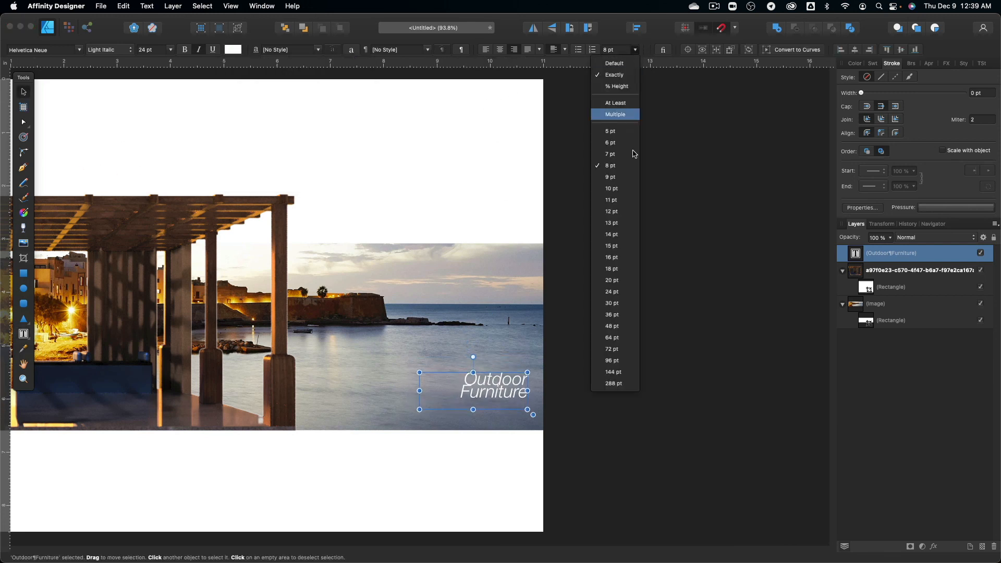
{"action": "left_click", "coordinate": [634, 191]}
{"action": "left_click", "coordinate": [625, 378]}
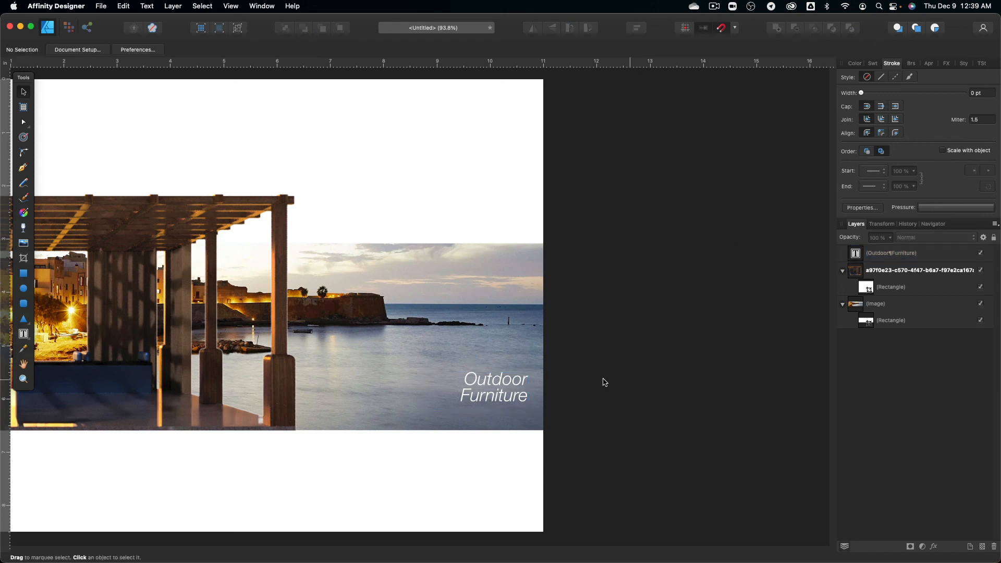
{"action": "left_click", "coordinate": [517, 388]}
{"action": "left_click_drag", "start_coordinate": [517, 388], "coordinate": [510, 388]}
{"action": "left_click", "coordinate": [589, 324]}
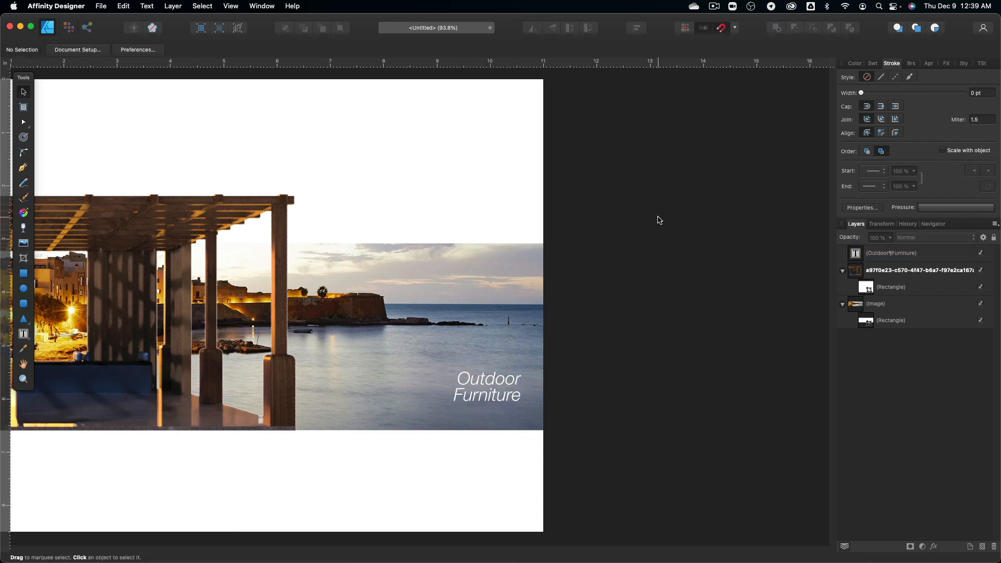
Place top view 3.png from the Downloads folder on the page, over the sunset photo to the right of the pergola.
{"action": "middle_click_drag", "start_coordinate": [389, 244], "coordinate": [570, 250]}
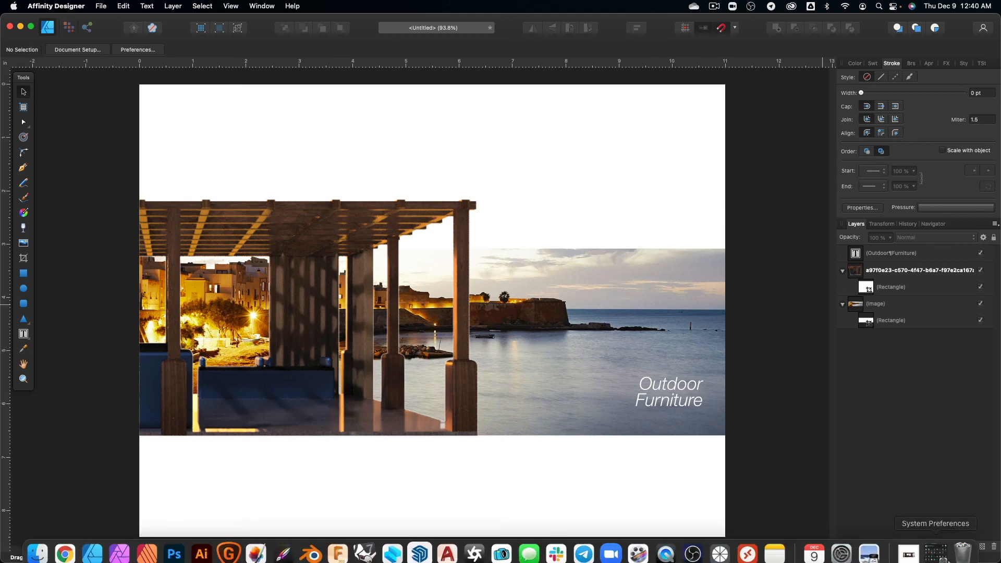
{"action": "left_click", "coordinate": [907, 545]}
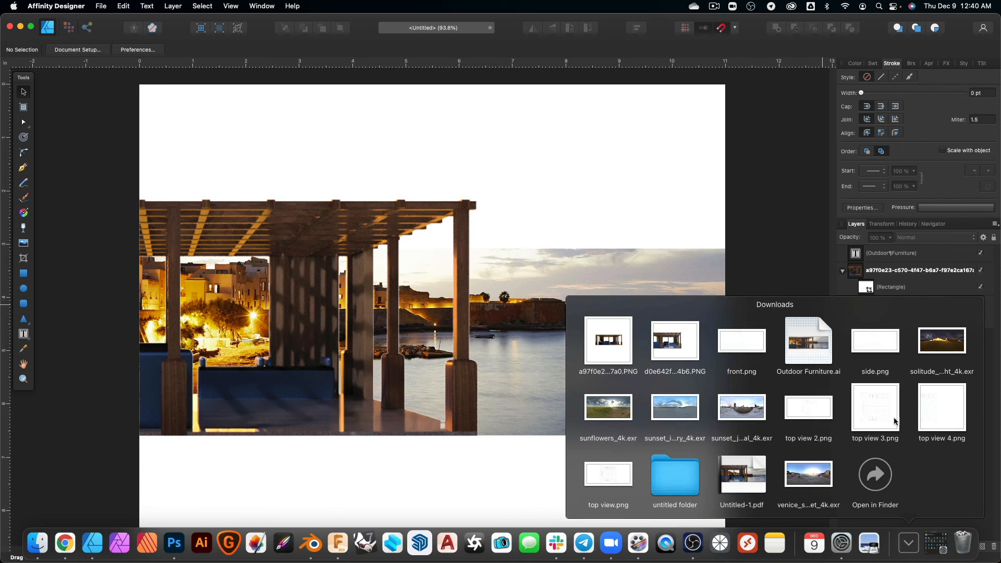
{"action": "left_click_drag", "start_coordinate": [897, 423], "coordinate": [609, 282]}
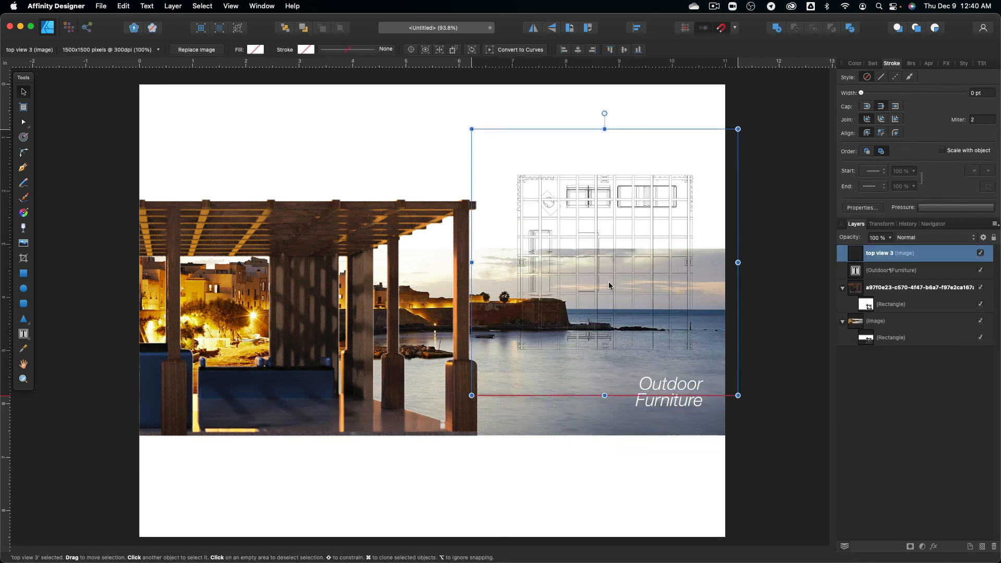
{"action": "left_click", "coordinate": [742, 221]}
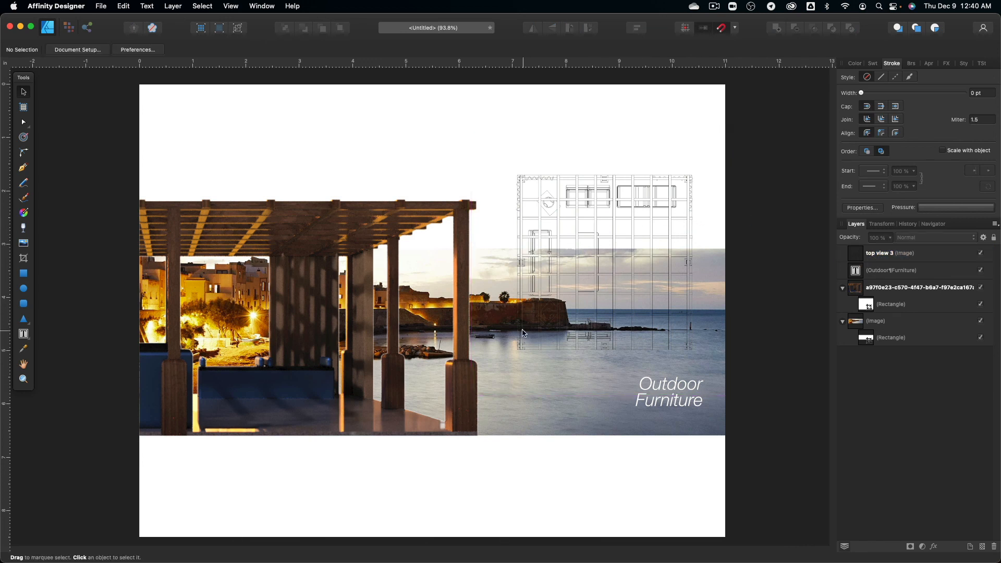
Apply a white Color Overlay layer effect to the top view 3 line drawing.
{"action": "left_click", "coordinate": [603, 189]}
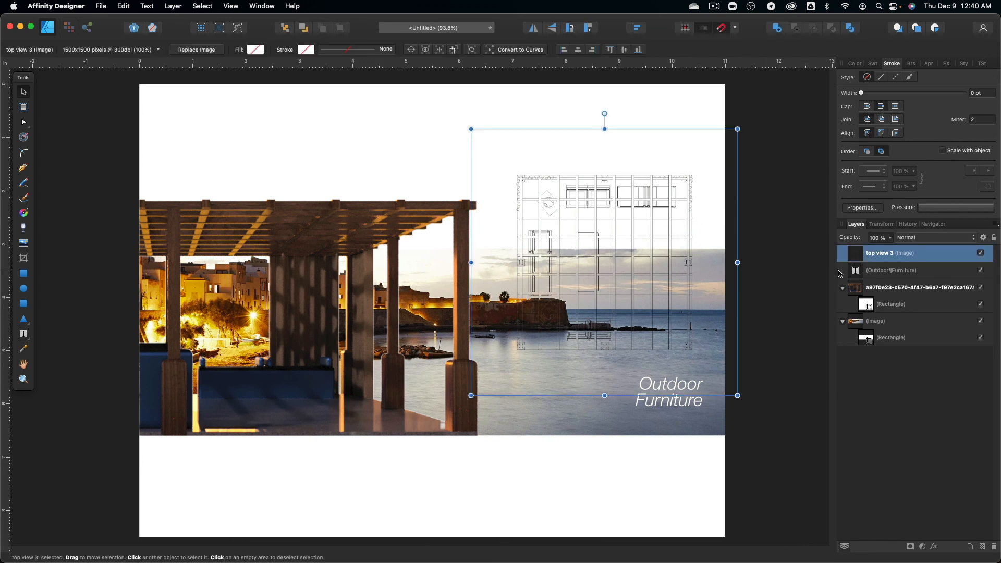
{"action": "left_click", "coordinate": [934, 546]}
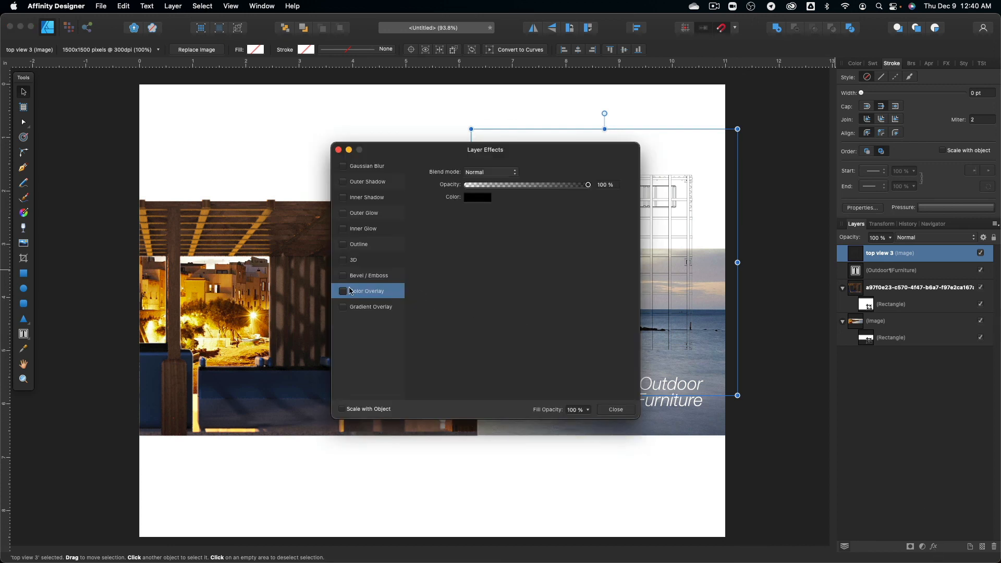
{"action": "left_click_drag", "start_coordinate": [533, 150], "coordinate": [330, 128]}
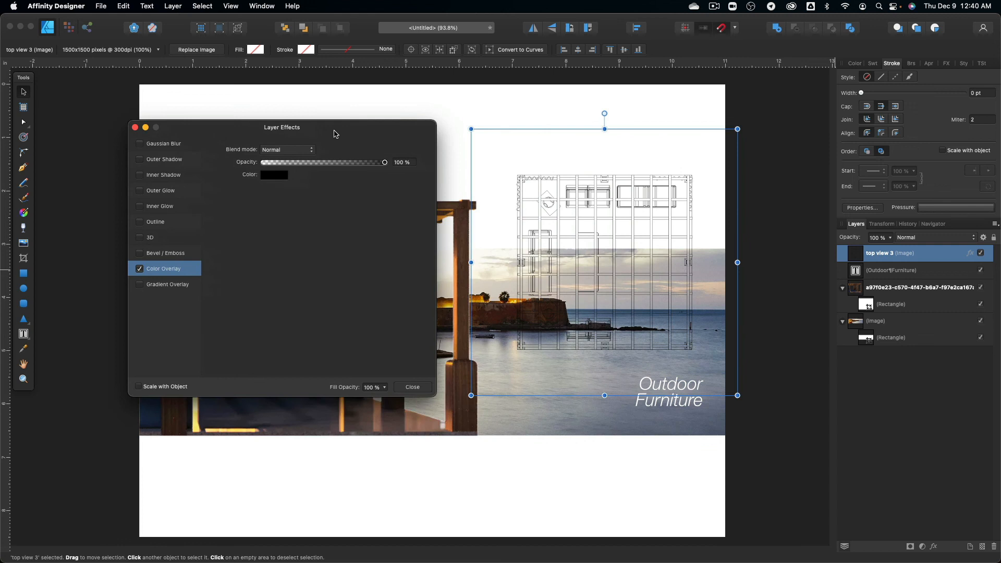
{"action": "left_click", "coordinate": [271, 175]}
{"action": "left_click_drag", "start_coordinate": [300, 233], "coordinate": [284, 334]}
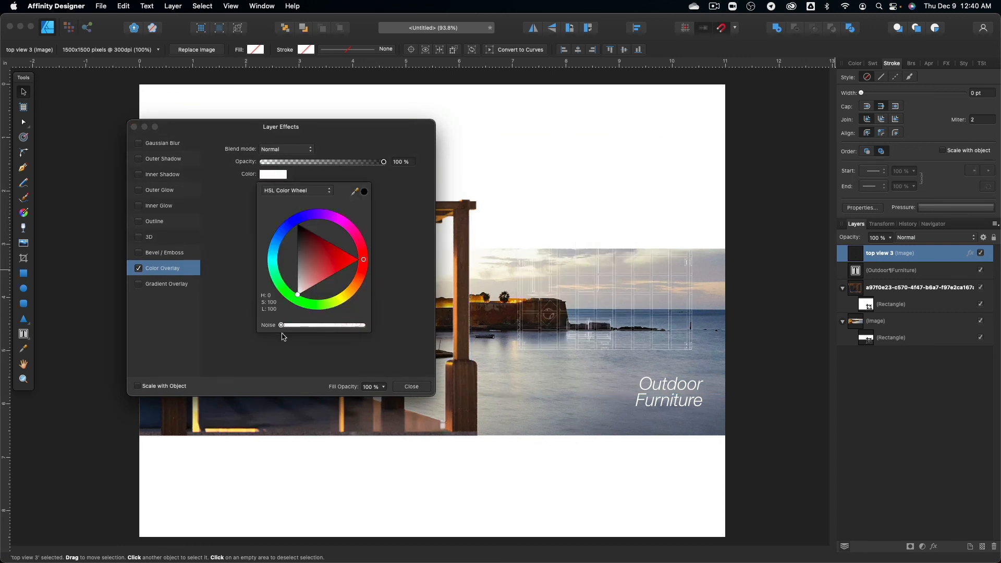
{"action": "left_click", "coordinate": [417, 387]}
{"action": "left_click", "coordinate": [560, 492]}
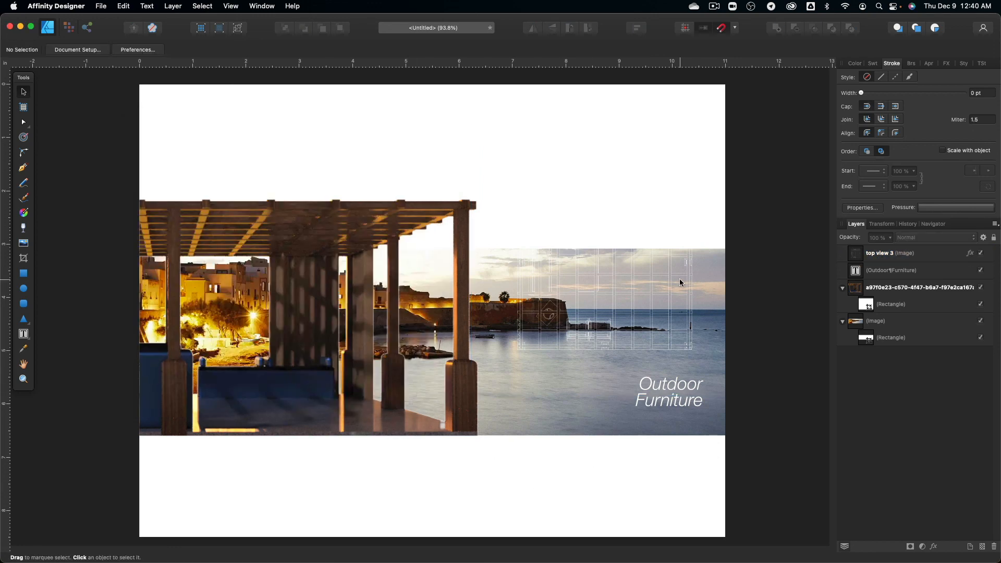
Move the top view drawing down over the title in the photo's lower-right corner and reduce its opacity to 38%.
{"action": "scroll", "coordinate": [679, 279], "scroll_direction": "up", "scroll_amount": 3}
{"action": "scroll", "coordinate": [679, 280], "scroll_direction": "up", "scroll_amount": 3}
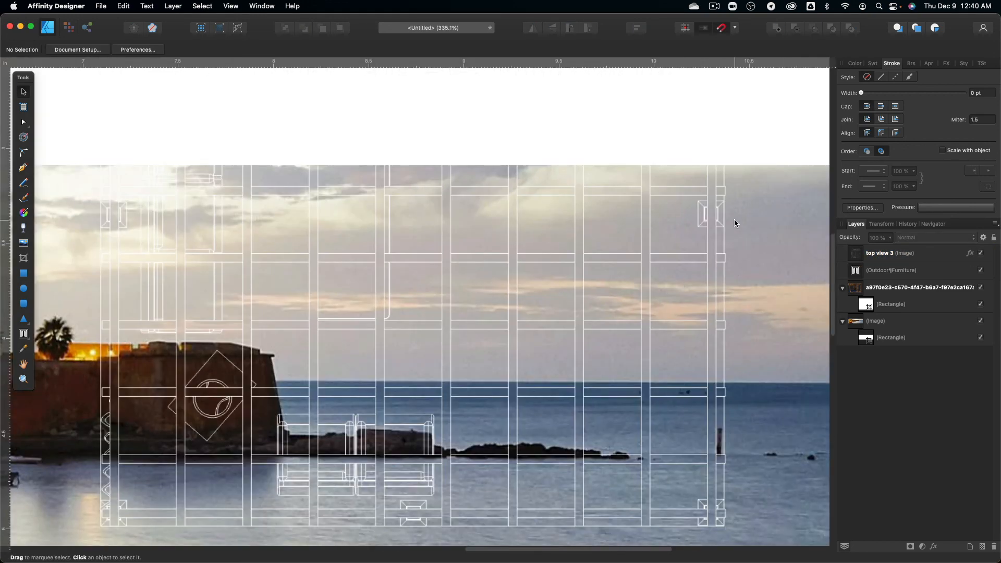
{"action": "scroll", "coordinate": [733, 218], "scroll_direction": "down", "scroll_amount": 5}
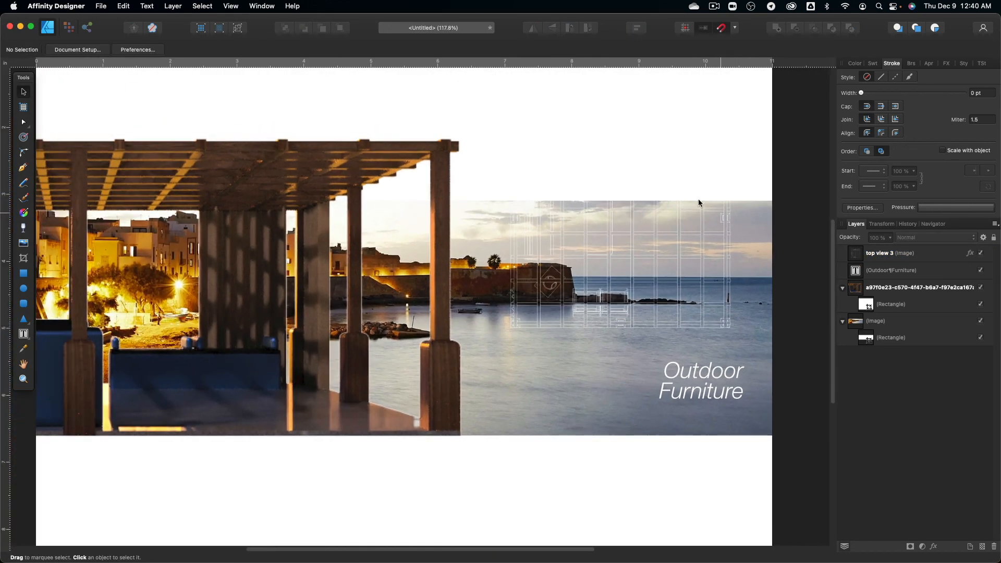
{"action": "left_click", "coordinate": [636, 161]}
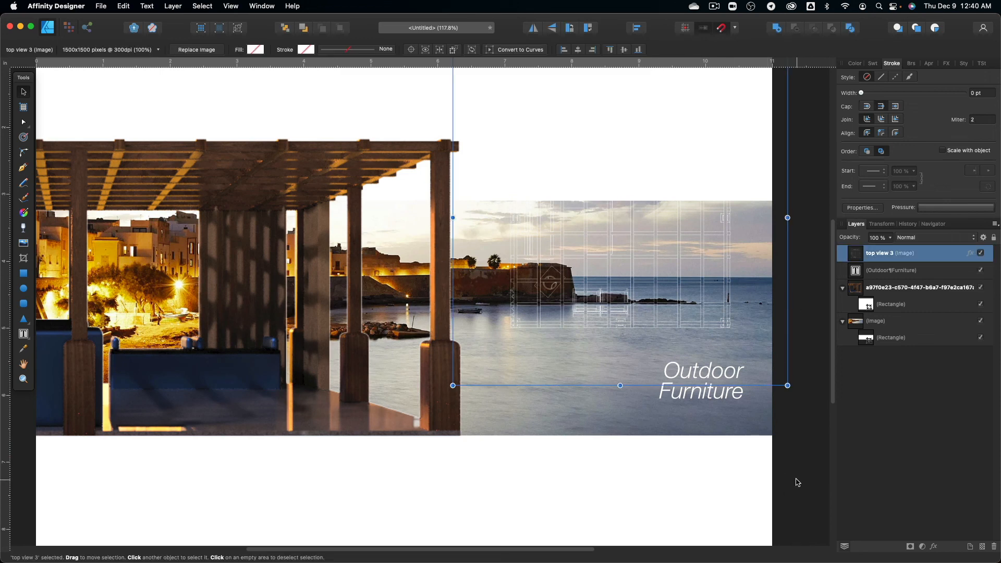
{"action": "mouse_move", "coordinate": [628, 297]}
{"action": "left_mouse_down"}
{"action": "mouse_move", "coordinate": [630, 380]}
{"action": "mouse_move", "coordinate": [589, 535]}
{"action": "mouse_move", "coordinate": [580, 375]}
{"action": "mouse_move", "coordinate": [683, 382]}
{"action": "mouse_move", "coordinate": [691, 335]}
{"action": "left_mouse_up"}
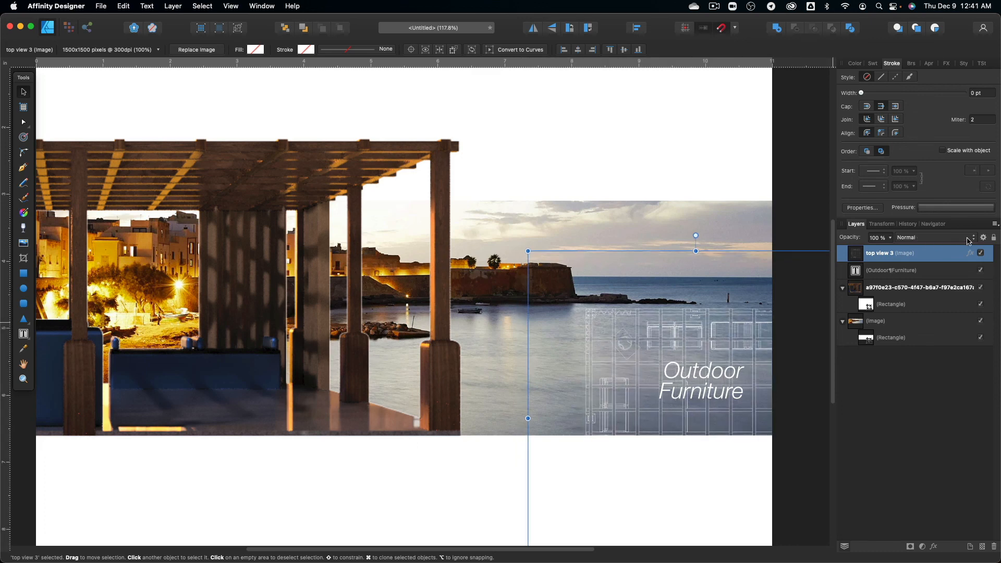
{"action": "left_click", "coordinate": [891, 240]}
{"action": "left_click_drag", "start_coordinate": [895, 251], "coordinate": [836, 255]}
{"action": "left_click", "coordinate": [378, 501]}
{"action": "scroll", "coordinate": [463, 405], "scroll_direction": "down", "scroll_amount": 1}
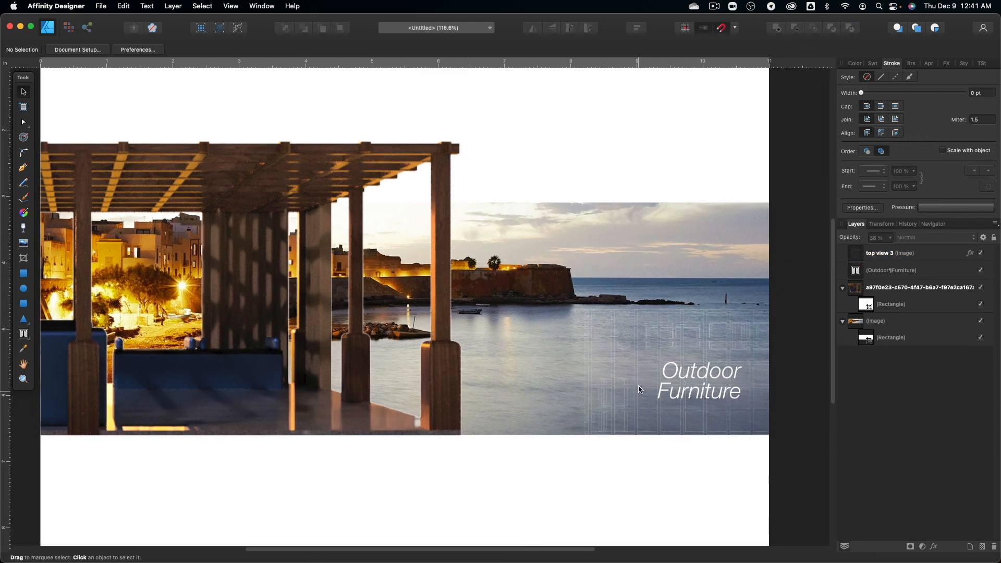
Restore the top view drawing's opacity to 100% and move it up so it sits above the title.
{"action": "left_click", "coordinate": [636, 381]}
{"action": "left_click_drag", "start_coordinate": [586, 284], "coordinate": [582, 279]}
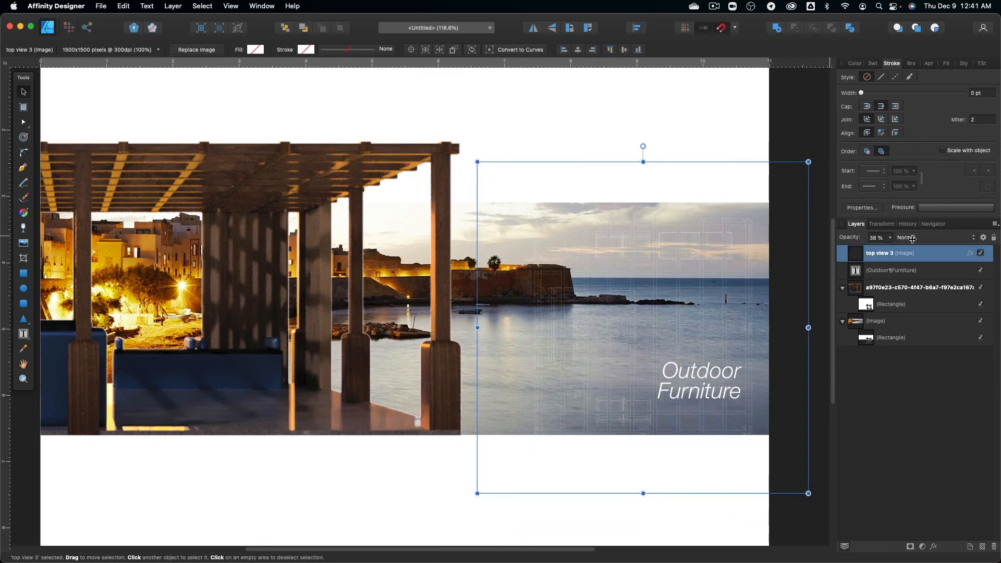
{"action": "left_click", "coordinate": [890, 238]}
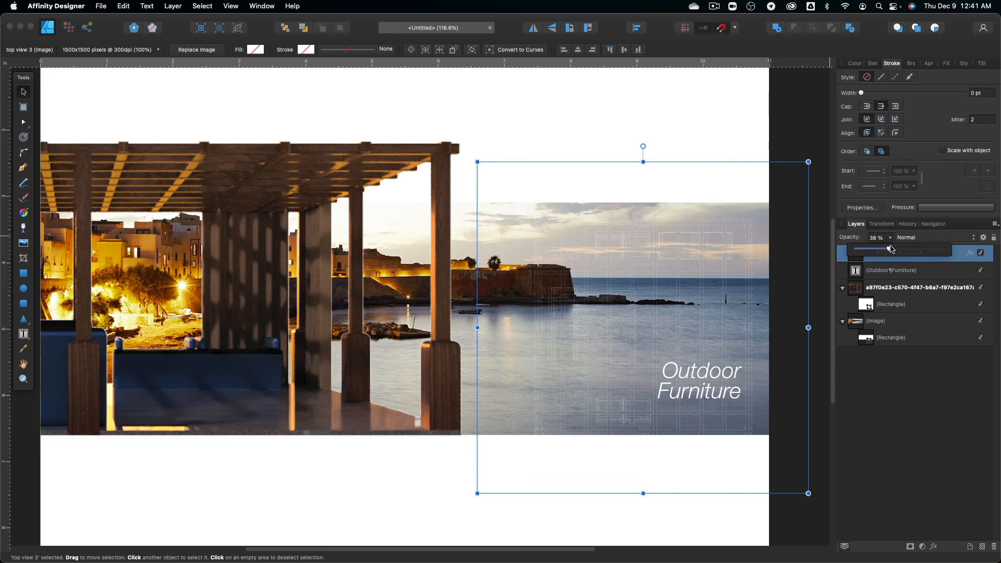
{"action": "left_click_drag", "start_coordinate": [889, 248], "coordinate": [998, 248]}
{"action": "left_click_drag", "start_coordinate": [618, 303], "coordinate": [599, 219]}
{"action": "left_click", "coordinate": [543, 464]}
Try rotating the canvas view in both directions and reset the view rotation.
{"action": "scroll", "coordinate": [545, 463], "scroll_direction": "up", "scroll_amount": 3, "text": "alt"}
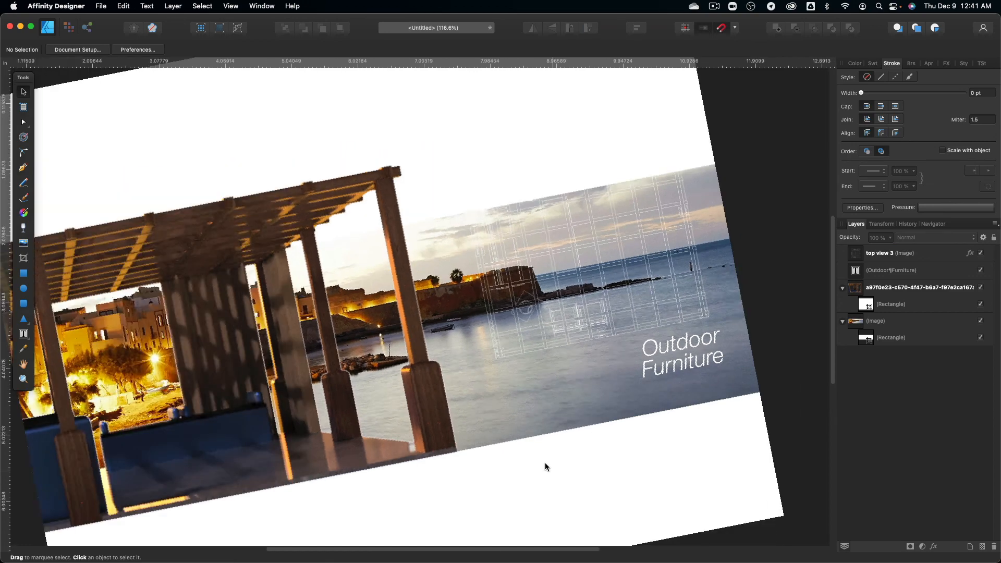
{"action": "scroll", "coordinate": [545, 462], "scroll_direction": "down", "scroll_amount": 8, "text": "alt"}
{"action": "scroll", "coordinate": [545, 463], "scroll_direction": "up", "scroll_amount": 4, "text": "alt"}
{"action": "scroll", "coordinate": [545, 462], "scroll_direction": "up", "scroll_amount": 2, "text": "alt"}
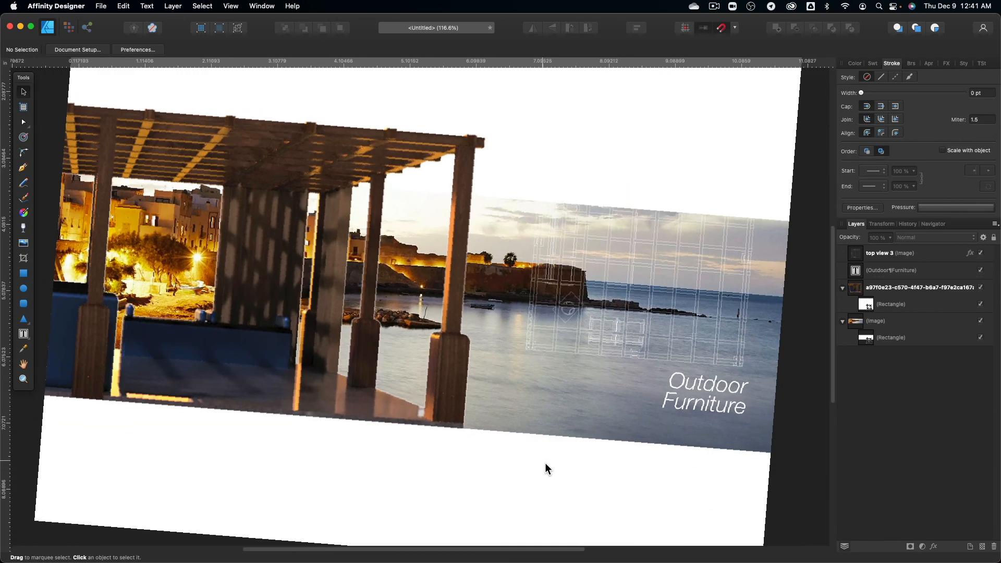
{"action": "left_click", "coordinate": [230, 6]}
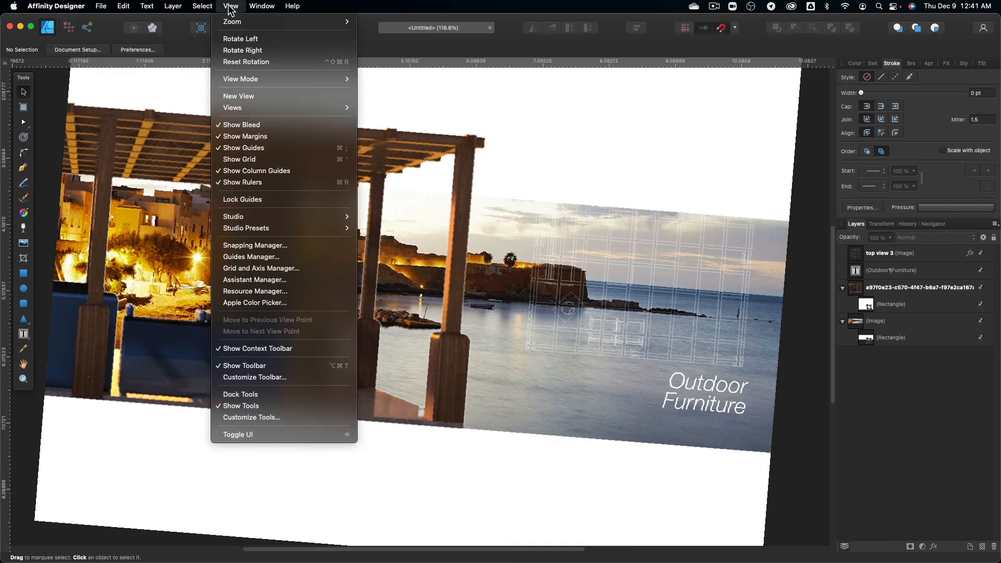
{"action": "left_click", "coordinate": [246, 62]}
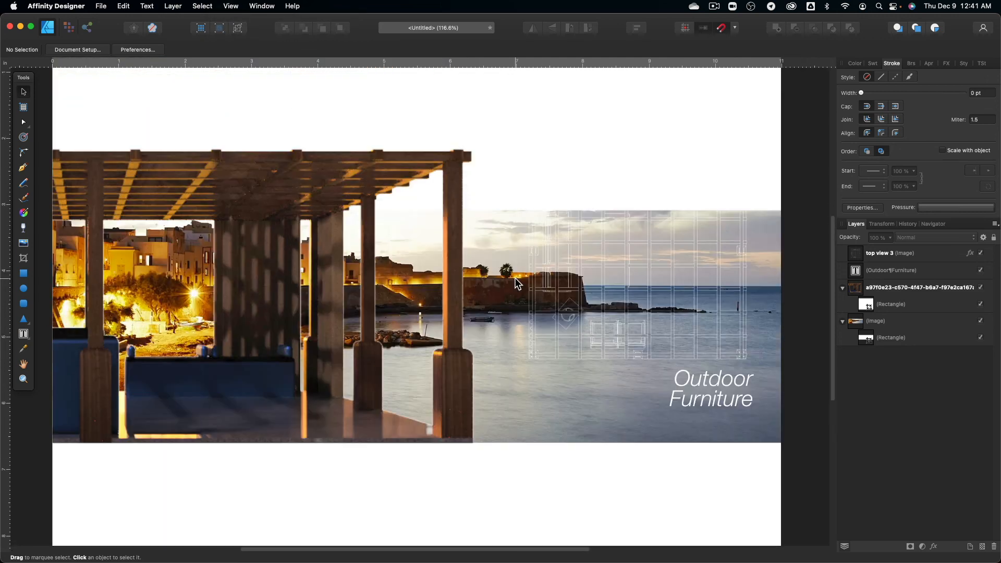
{"action": "scroll", "coordinate": [516, 284], "scroll_direction": "down", "scroll_amount": 1}
{"action": "scroll", "coordinate": [515, 278], "scroll_direction": "up", "scroll_amount": 2, "text": "alt"}
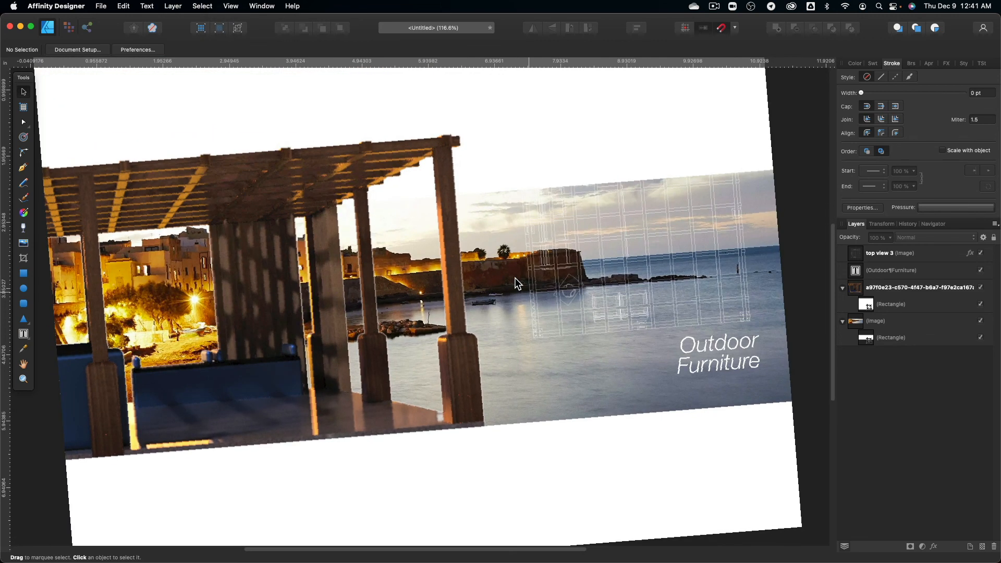
{"action": "scroll", "coordinate": [514, 279], "scroll_direction": "down", "scroll_amount": 2, "text": "super"}
{"action": "left_click", "coordinate": [232, 5]}
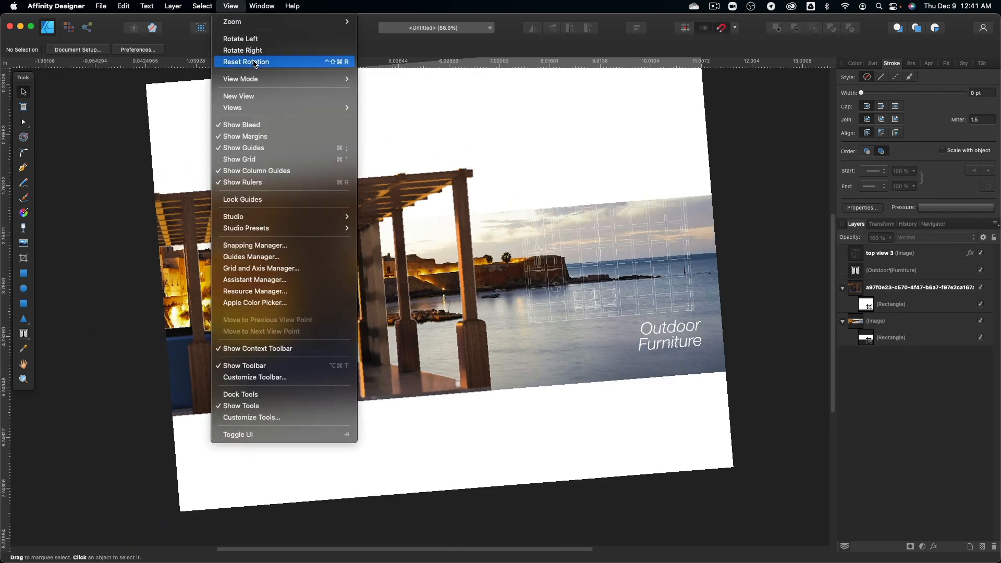
{"action": "left_click", "coordinate": [246, 61]}
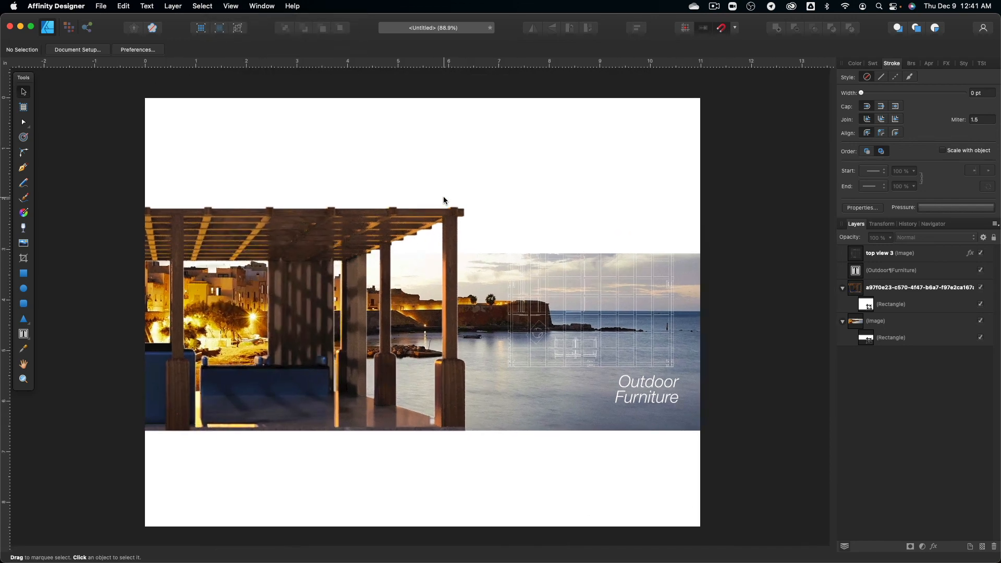
Extend the sunset photo's crop upward until the sky rises slightly above the pergola roof.
{"action": "left_click", "coordinate": [888, 303]}
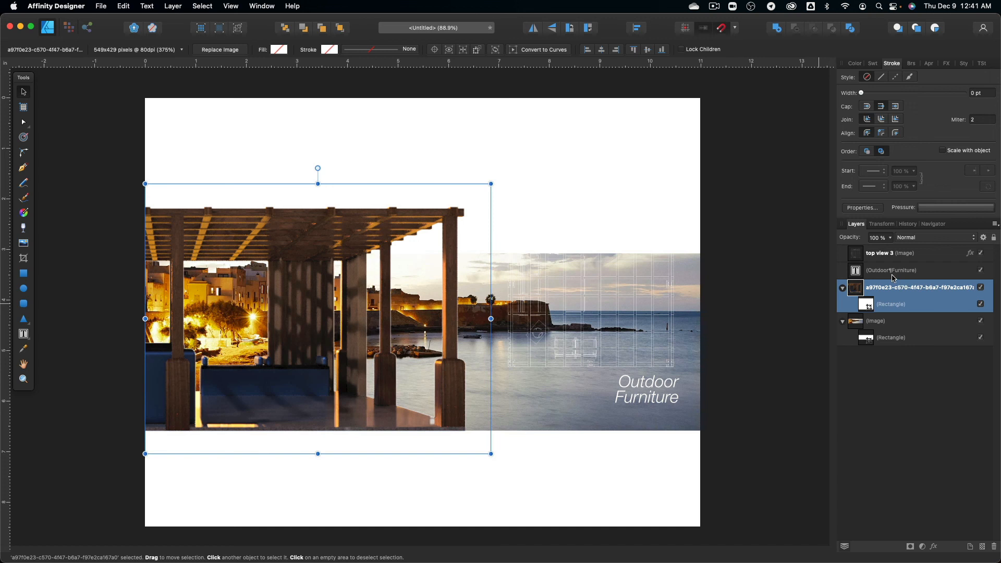
{"action": "left_click", "coordinate": [886, 324]}
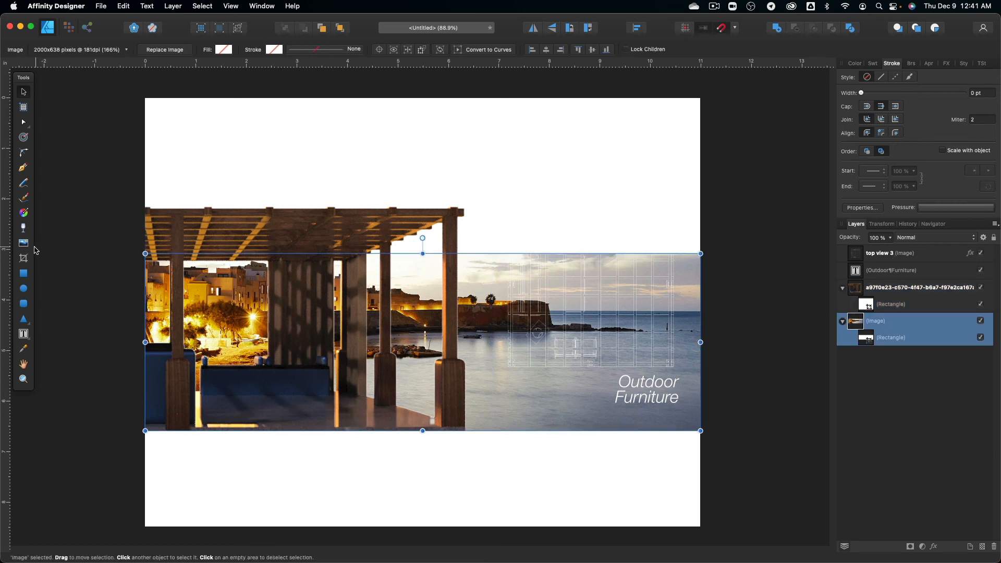
{"action": "left_click", "coordinate": [23, 258]}
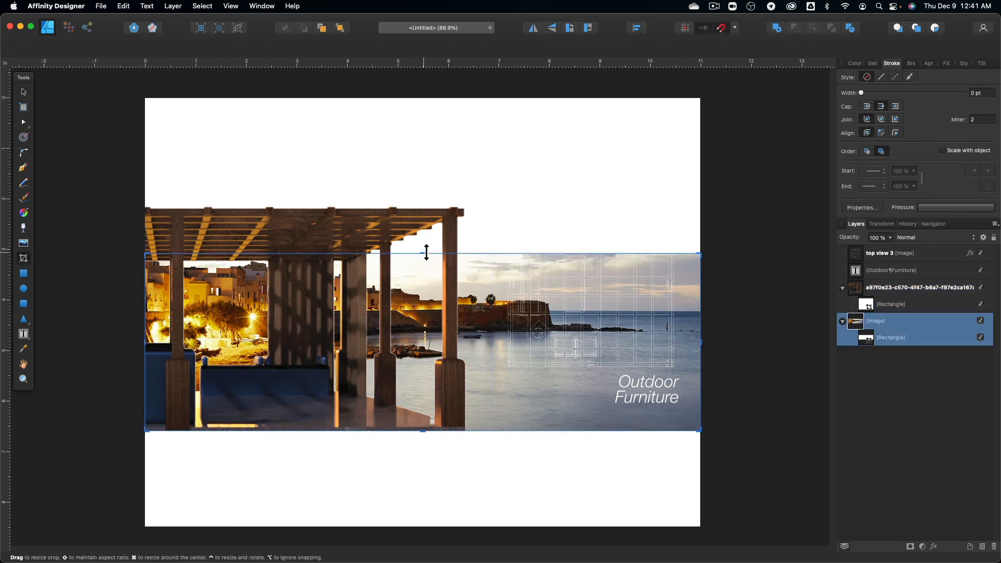
{"action": "left_click_drag", "start_coordinate": [426, 252], "coordinate": [441, 193]}
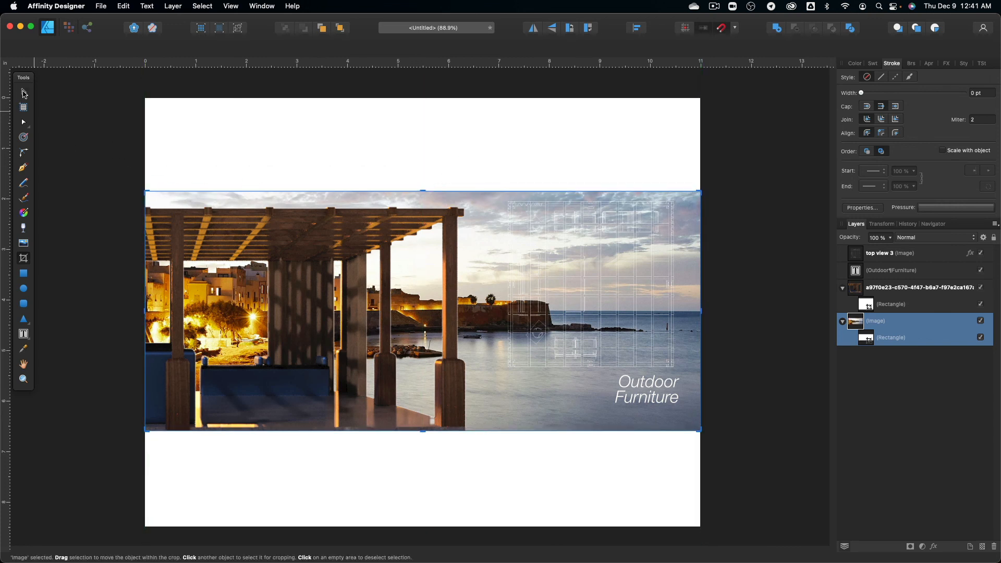
Move the top view drawing slightly up and right so its right edge lines up with the title's.
{"action": "left_click", "coordinate": [24, 94]}
{"action": "left_click", "coordinate": [644, 271]}
{"action": "left_click_drag", "start_coordinate": [617, 252], "coordinate": [623, 246]}
{"action": "left_click", "coordinate": [776, 246]}
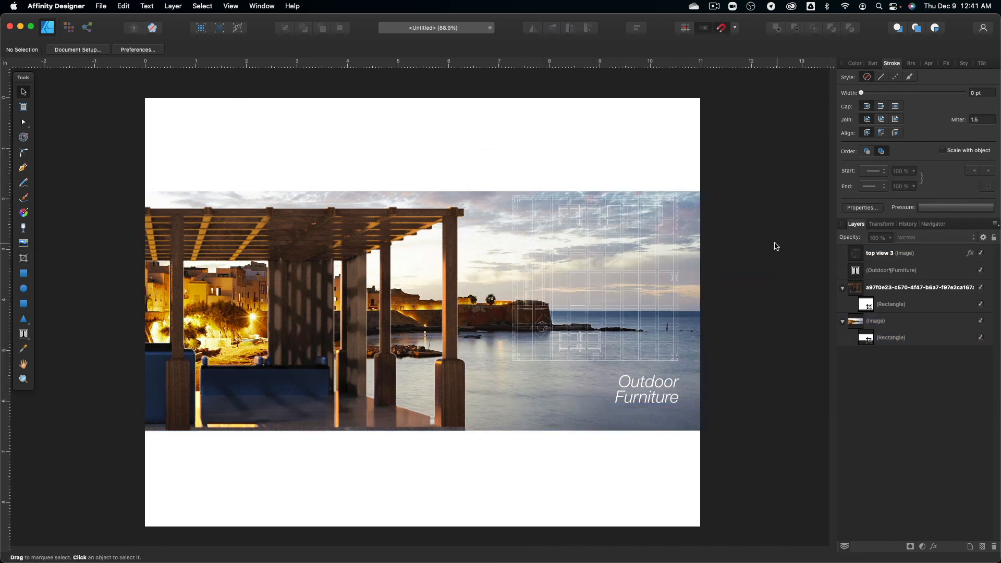
{"action": "left_click", "coordinate": [649, 245]}
{"action": "left_click", "coordinate": [745, 217]}
Turn the document page into an artboard and draw a second one beside it, equally tall and about 10.3 in wide.
{"action": "left_click", "coordinate": [23, 107]}
{"action": "left_click_drag", "start_coordinate": [154, 107], "coordinate": [712, 538]}
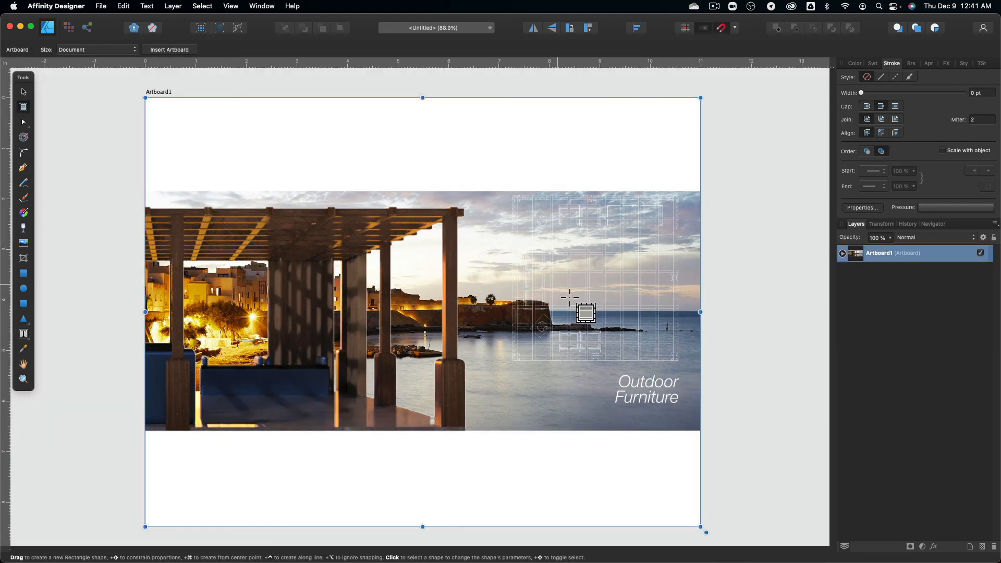
{"action": "scroll", "coordinate": [444, 257], "scroll_direction": "down", "scroll_amount": 5, "text": "super"}
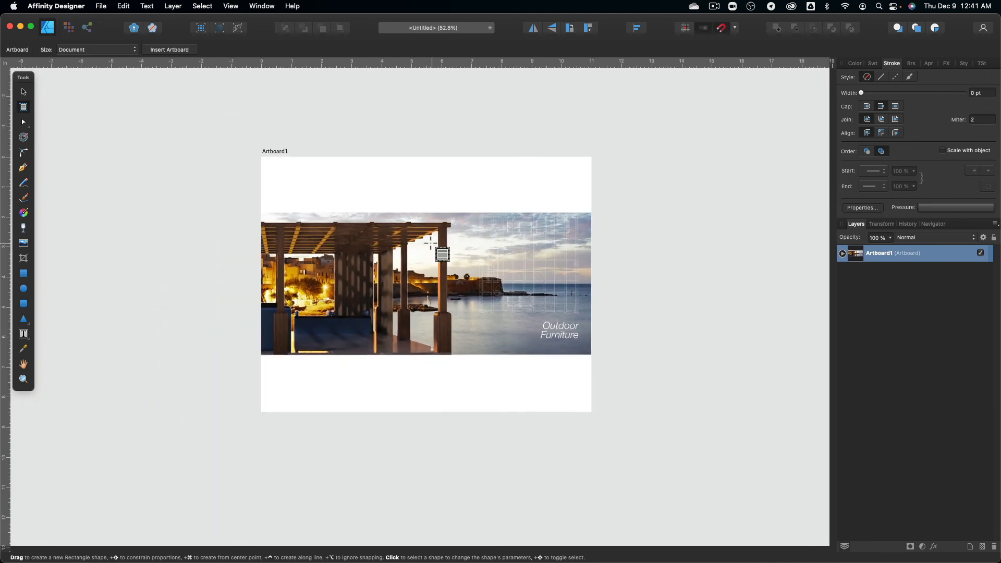
{"action": "scroll", "coordinate": [455, 247], "scroll_direction": "right", "scroll_amount": 5}
{"action": "scroll", "coordinate": [432, 165], "scroll_direction": "left", "scroll_amount": 3}
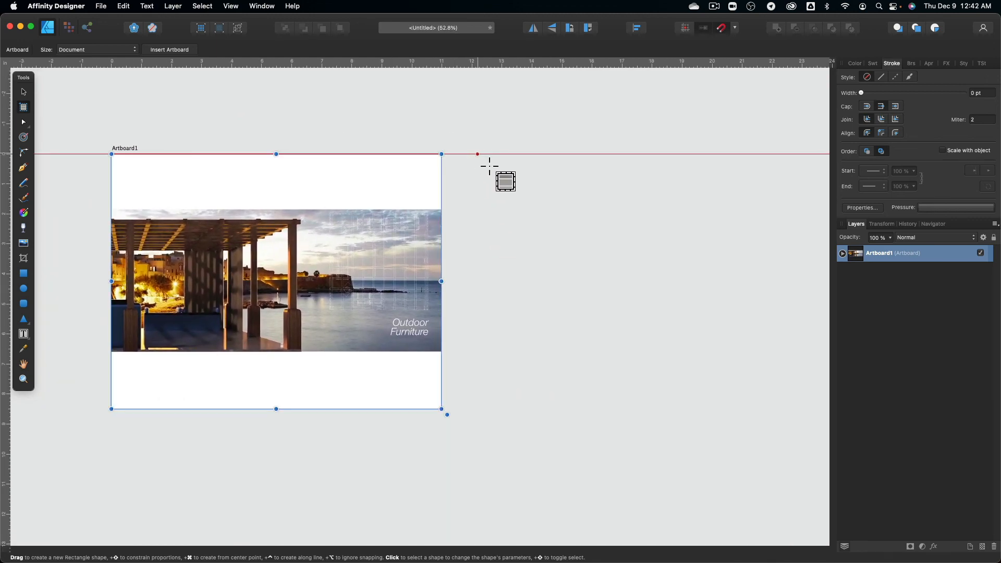
{"action": "left_click_drag", "start_coordinate": [488, 166], "coordinate": [789, 411]}
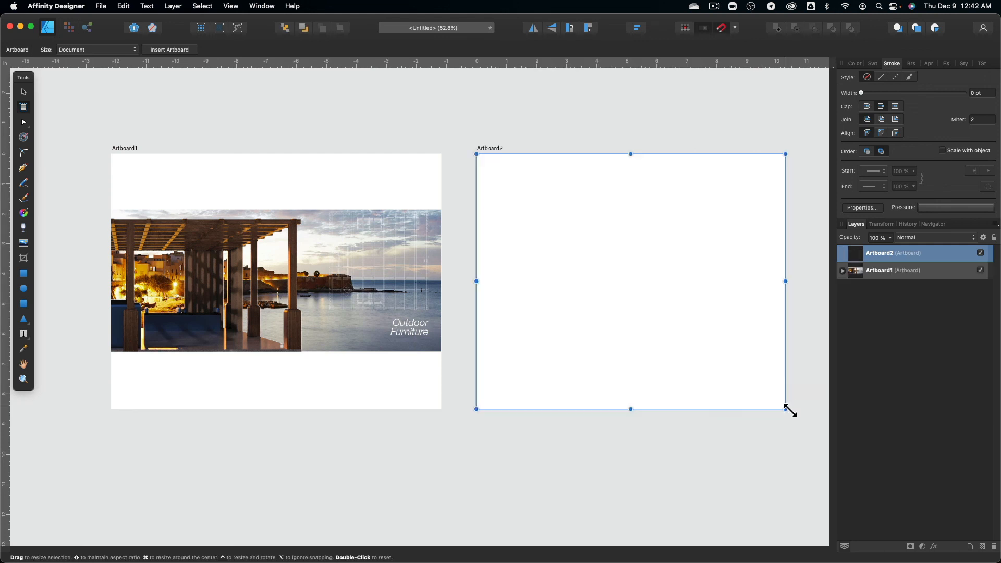
Move Artboard2 below Artboard1 with left edges aligned and widen it to match Artboard1's width.
{"action": "left_click", "coordinate": [24, 92]}
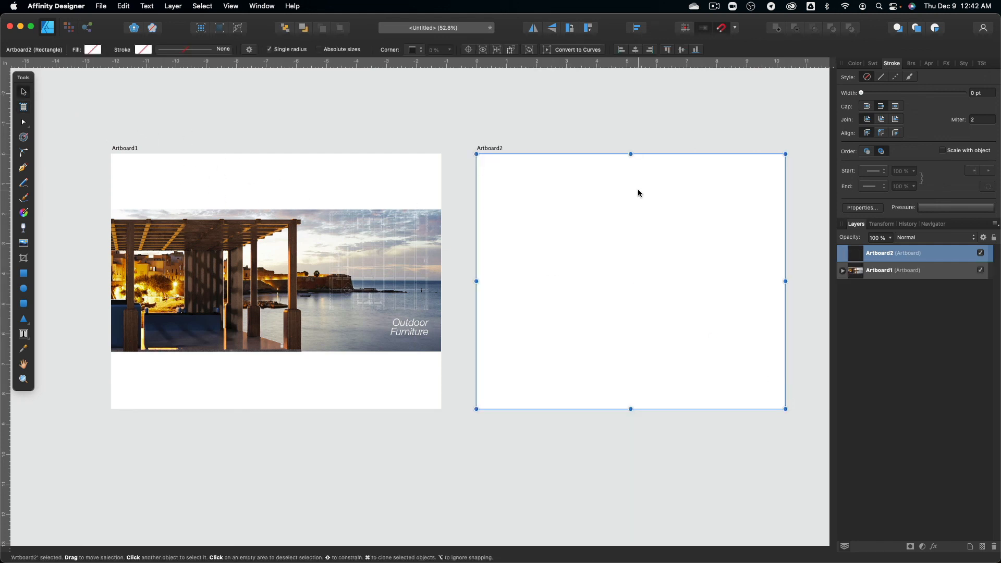
{"action": "scroll", "coordinate": [611, 192], "scroll_direction": "down", "scroll_amount": 3}
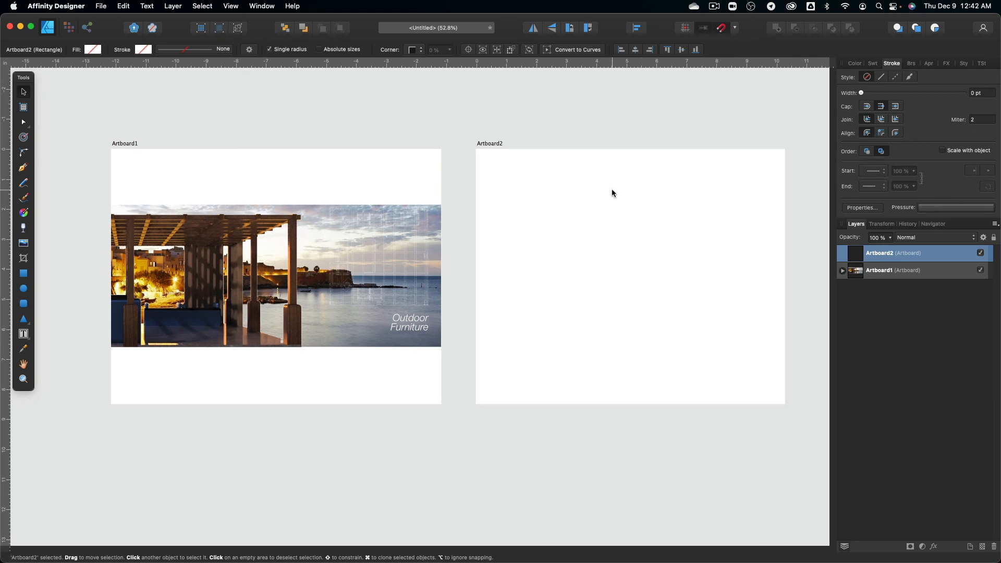
{"action": "left_click_drag", "start_coordinate": [599, 187], "coordinate": [242, 415]}
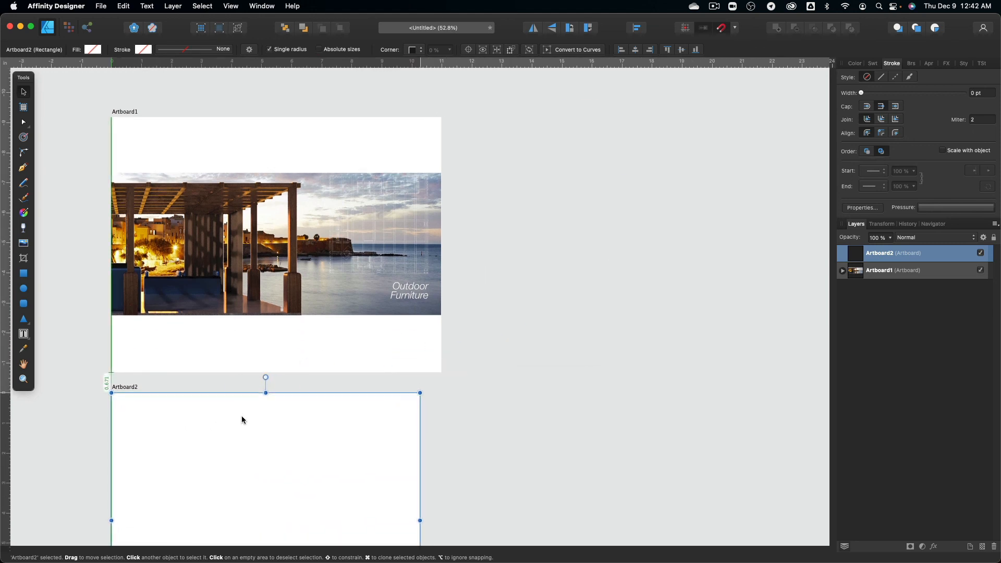
{"action": "scroll", "coordinate": [242, 415], "scroll_direction": "down", "scroll_amount": 3}
{"action": "left_click_drag", "start_coordinate": [418, 450], "coordinate": [443, 452]}
Place Artboard2 back to the right of Artboard1 with a small gap and their top edges aligned.
{"action": "left_click_drag", "start_coordinate": [260, 371], "coordinate": [615, 257]}
{"action": "left_click_drag", "start_coordinate": [574, 312], "coordinate": [571, 239]}
{"action": "scroll", "coordinate": [571, 240], "scroll_direction": "up", "scroll_amount": 5}
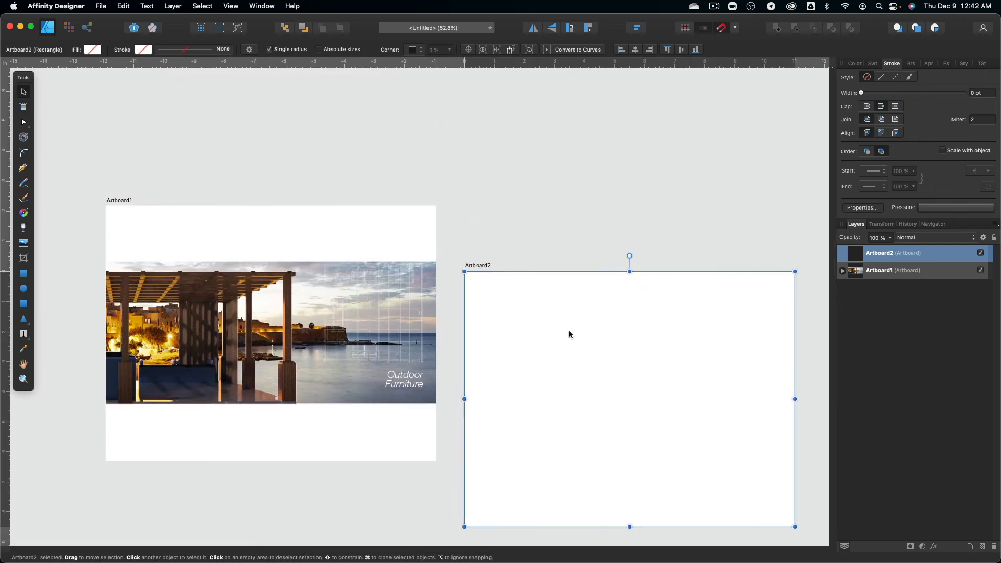
{"action": "left_click_drag", "start_coordinate": [568, 334], "coordinate": [564, 278]}
{"action": "left_click", "coordinate": [516, 194]}
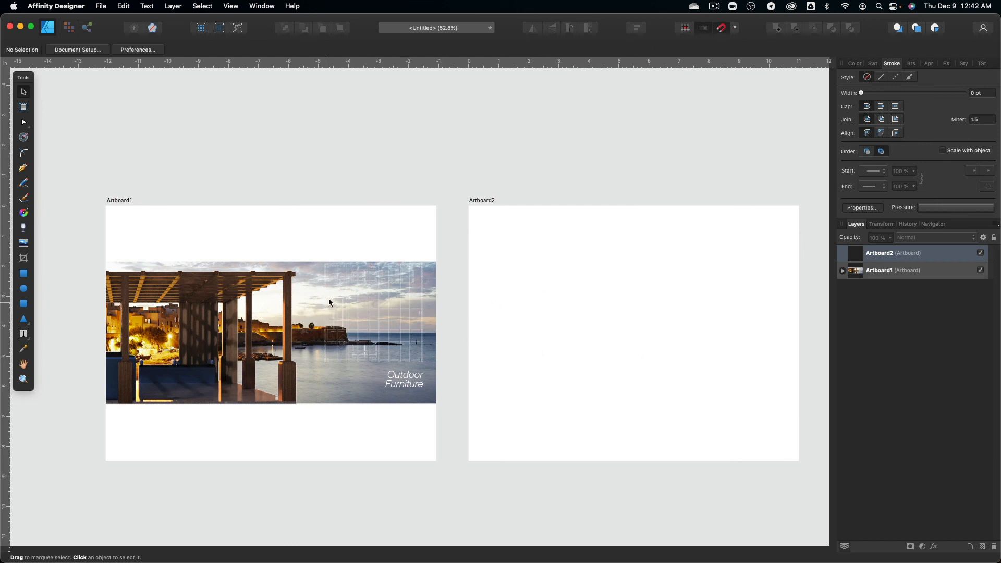
{"action": "scroll", "coordinate": [394, 299], "scroll_direction": "left", "scroll_amount": 5}
{"action": "scroll", "coordinate": [394, 299], "scroll_direction": "down", "scroll_amount": 2}
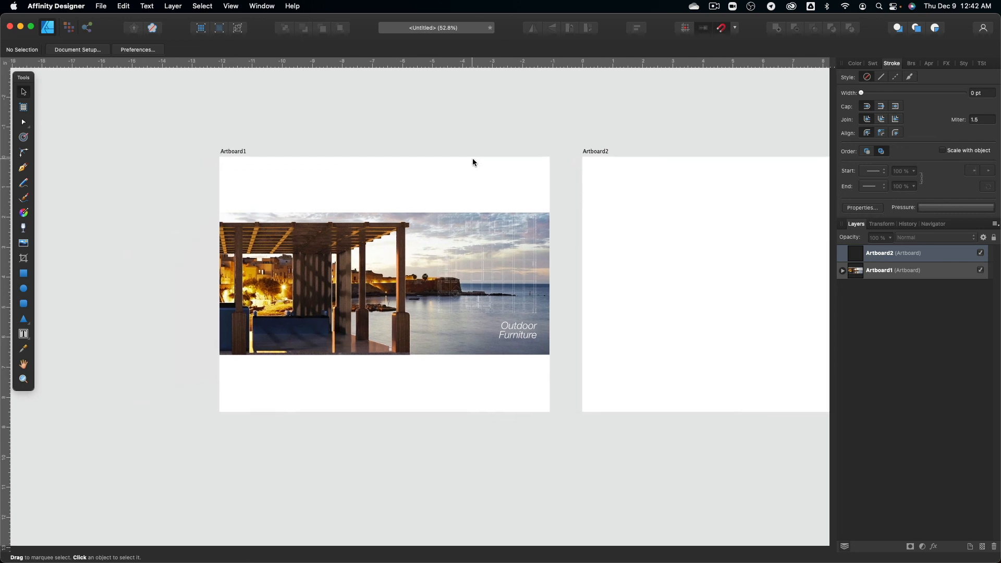
{"action": "scroll", "coordinate": [412, 271], "scroll_direction": "up", "scroll_amount": 2, "text": "ctrl"}
{"action": "scroll", "coordinate": [411, 271], "scroll_direction": "up", "scroll_amount": 2, "text": "ctrl"}
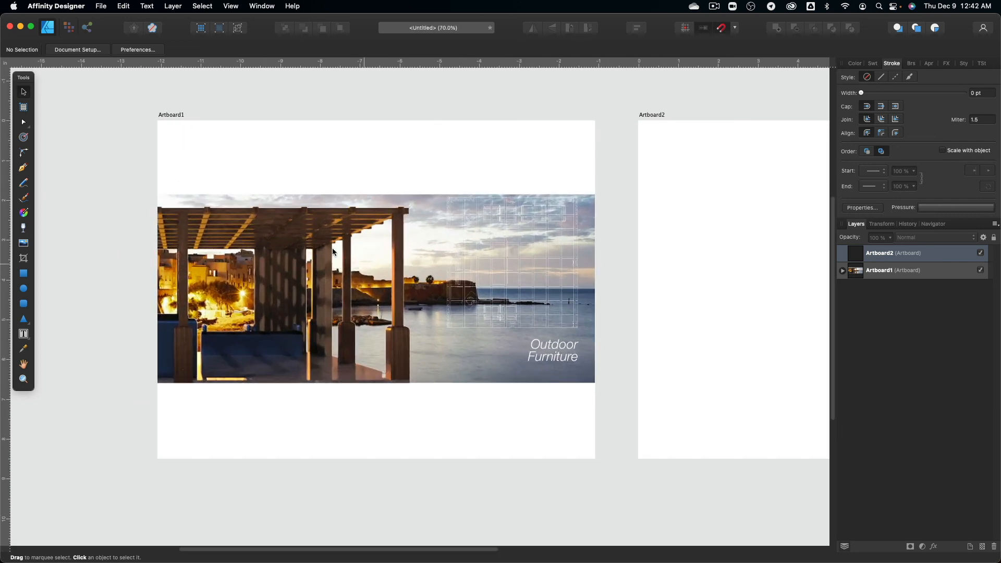